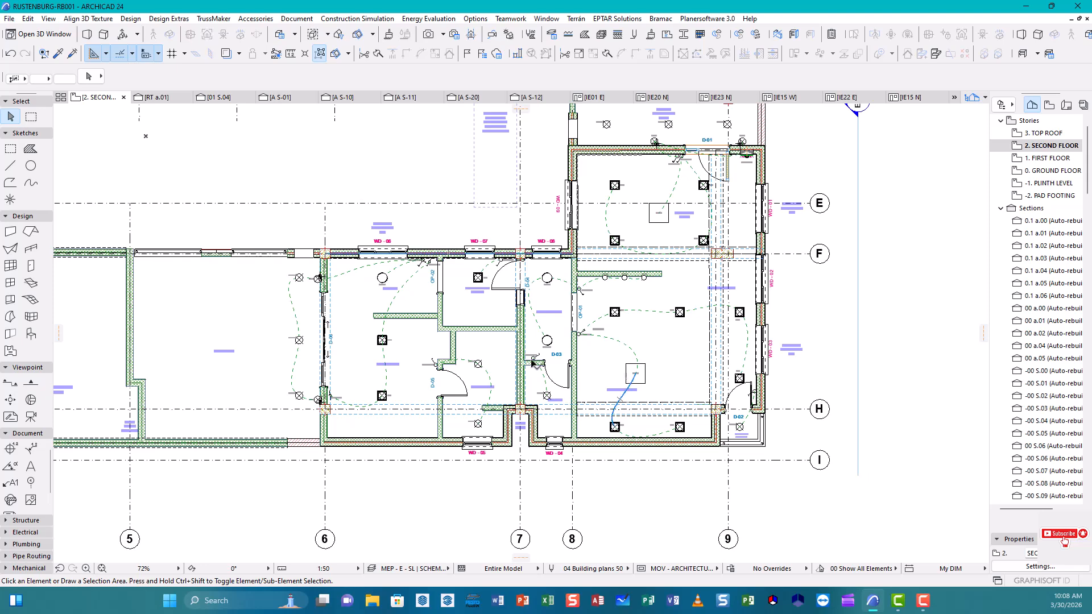
- Examine the schematic lighting layout of the office, bedroom, walk-in closet, bathroom and lobby on the second floor
scroll(528, 357, "up", 2)
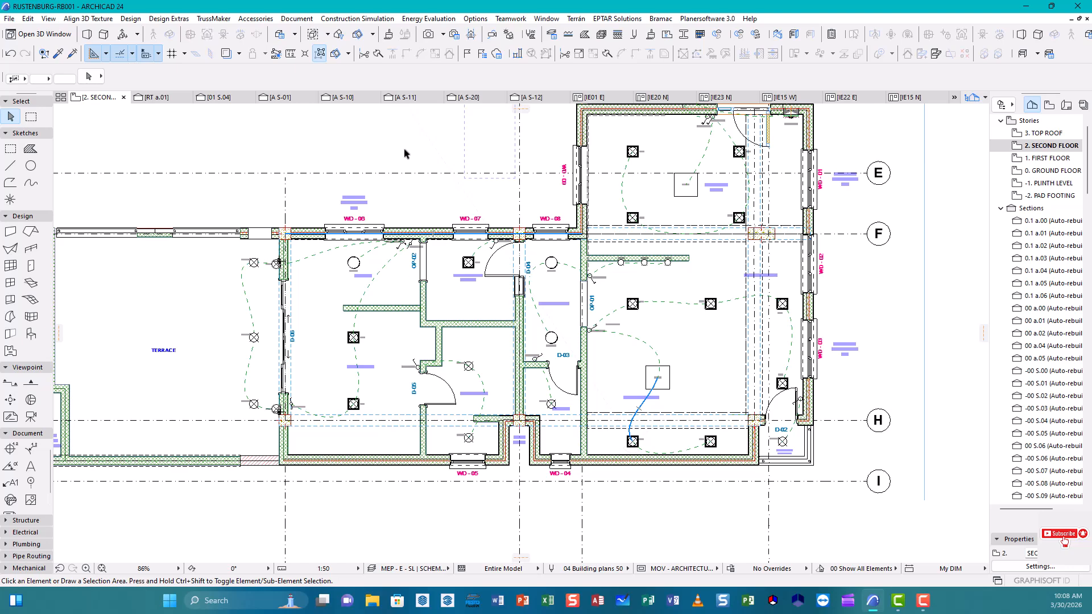
middle_click_drag(357, 161, 383, 185)
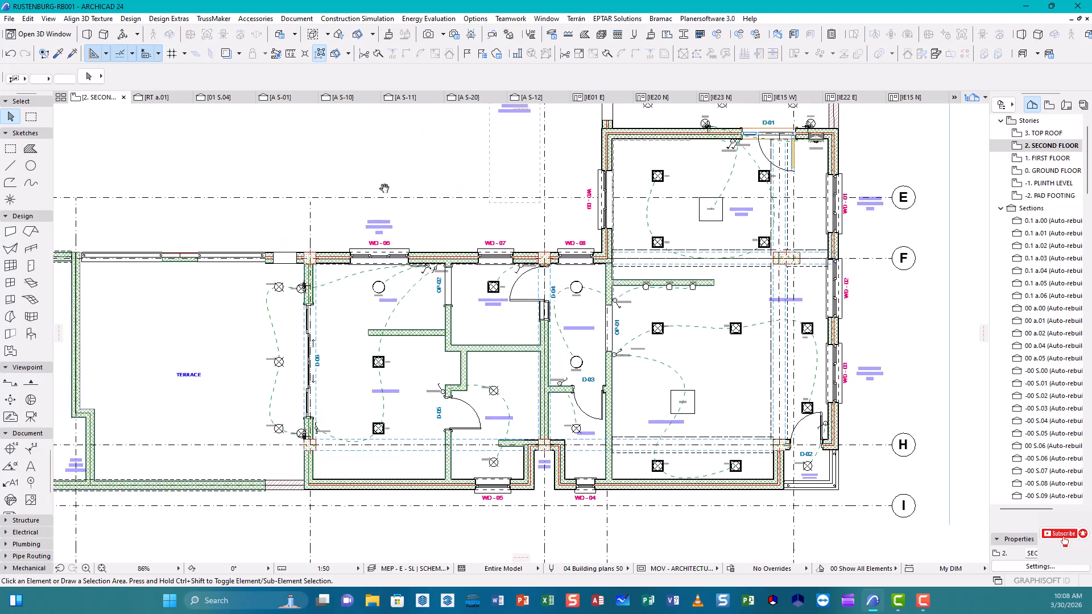
scroll(458, 386, "up", 3)
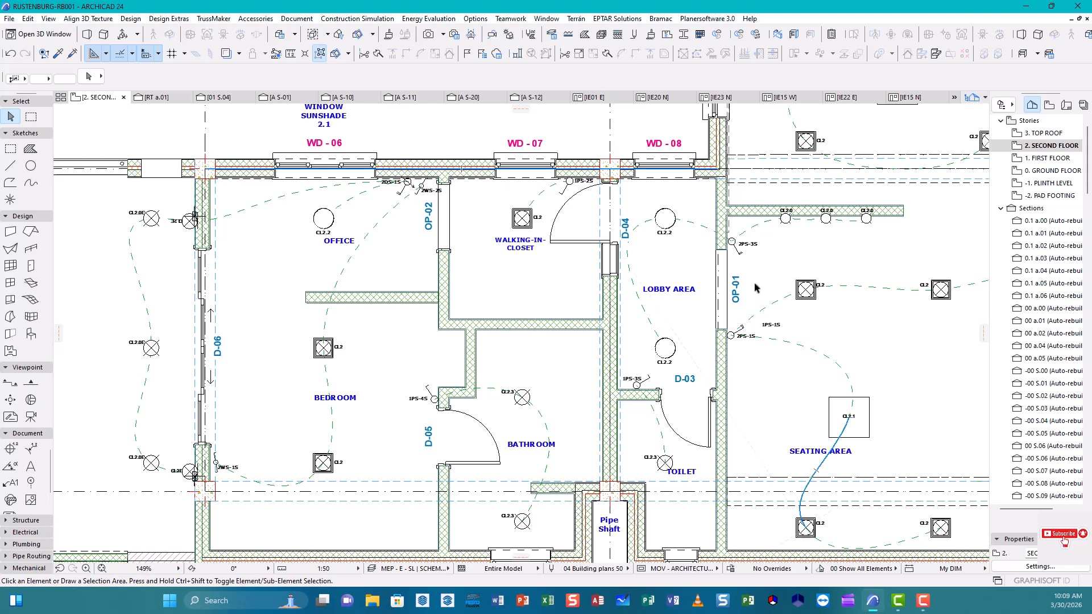
middle_click_drag(615, 282, 395, 277)
scroll(534, 279, "down", 2)
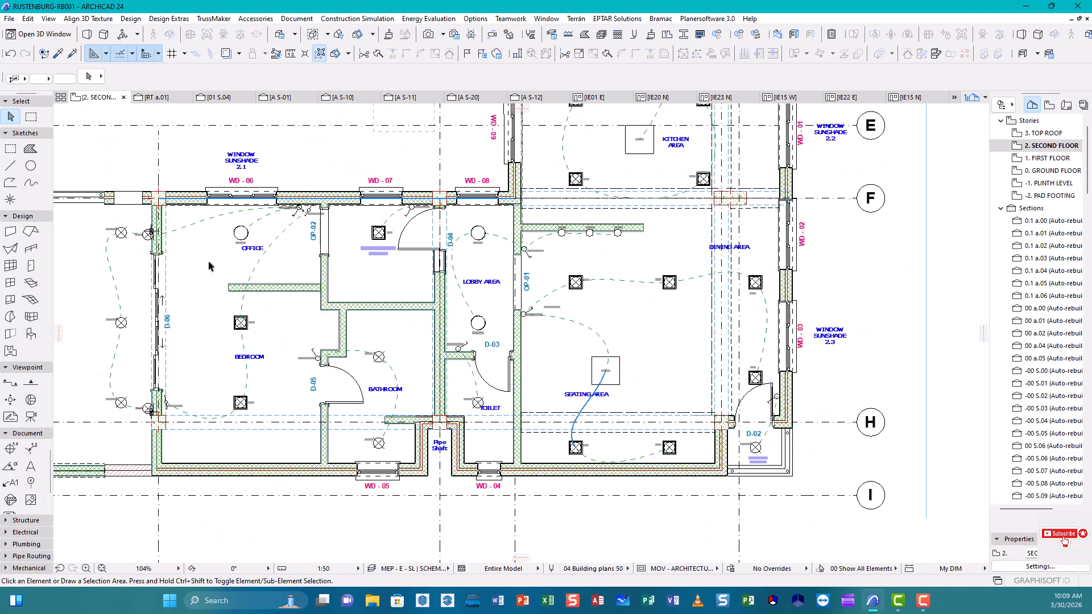
scroll(210, 266, "up", 2)
scroll(349, 249, "down", 1)
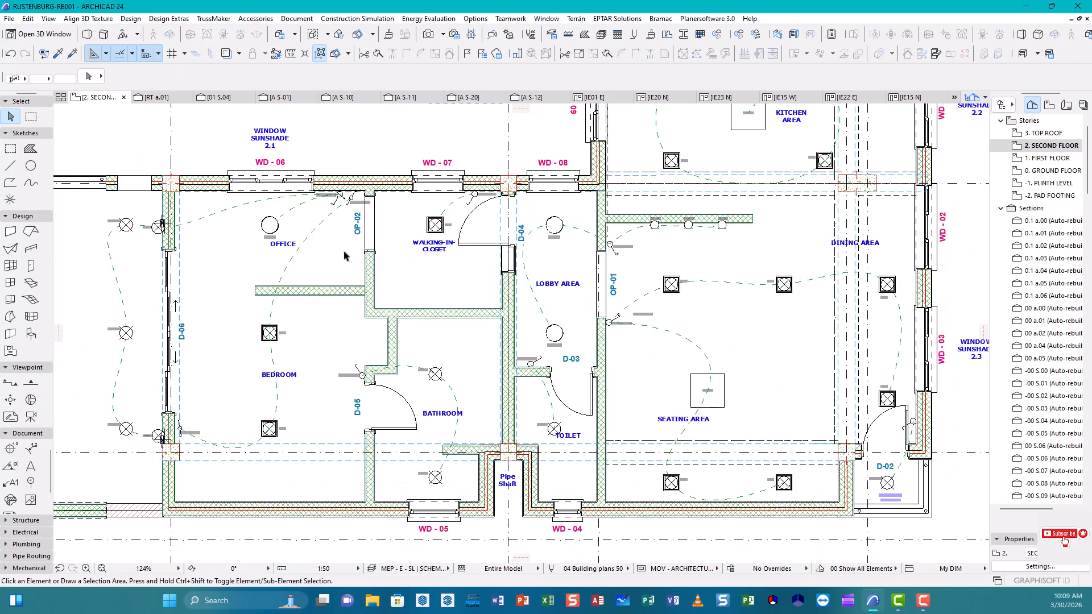
- Inspect the ceiling lights, switches and wiring of the kitchen, dining and seating areas on the lighting plan
middle_click_drag(734, 283, 393, 408)
scroll(434, 130, "up", 5)
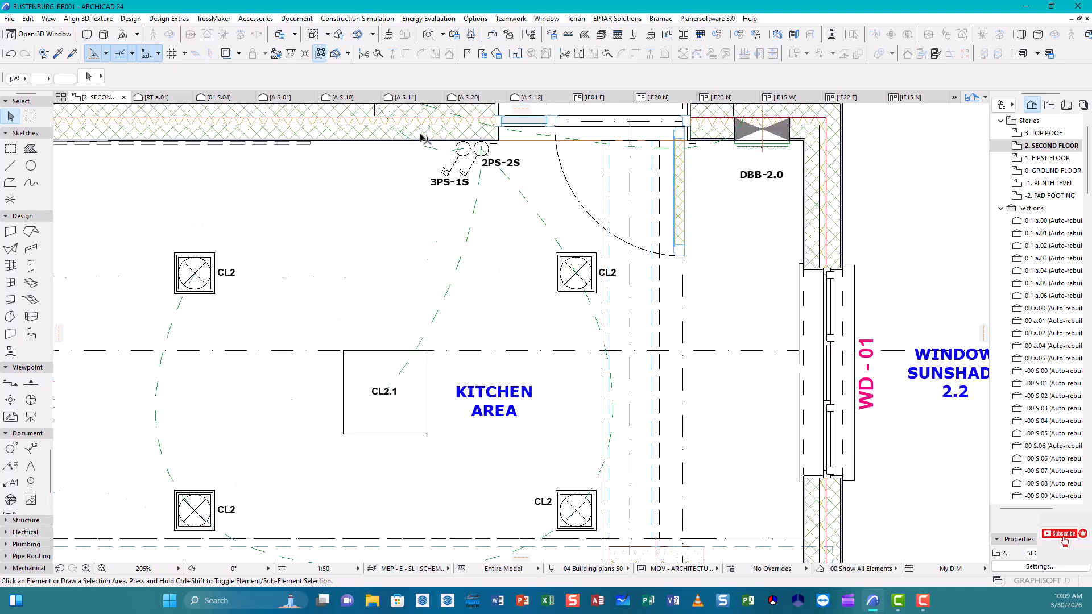
scroll(475, 194, "down", 2)
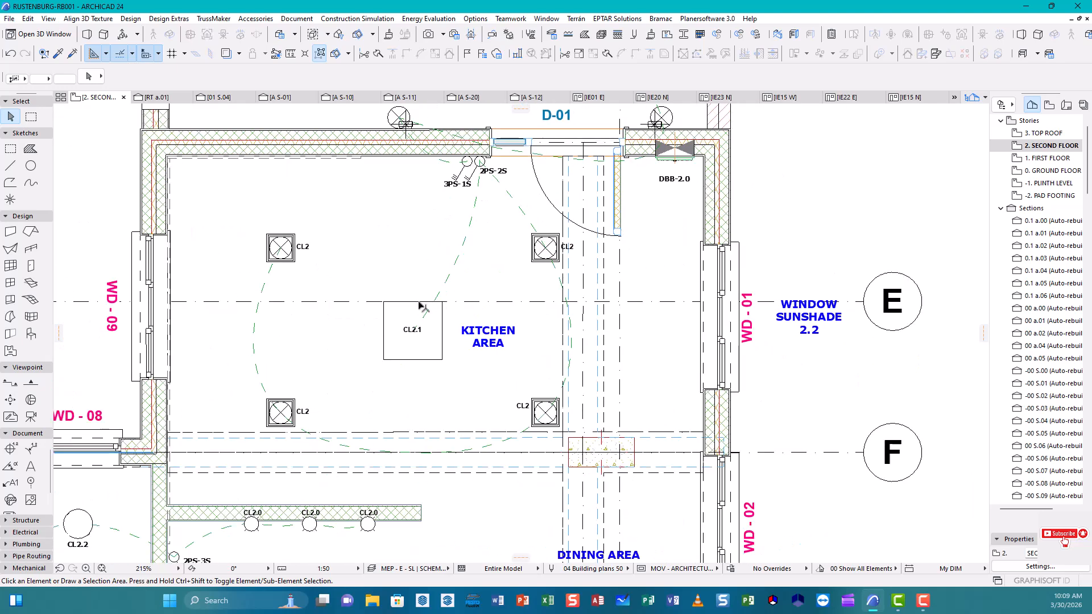
middle_click_drag(383, 241, 412, 218)
scroll(449, 228, "down", 2)
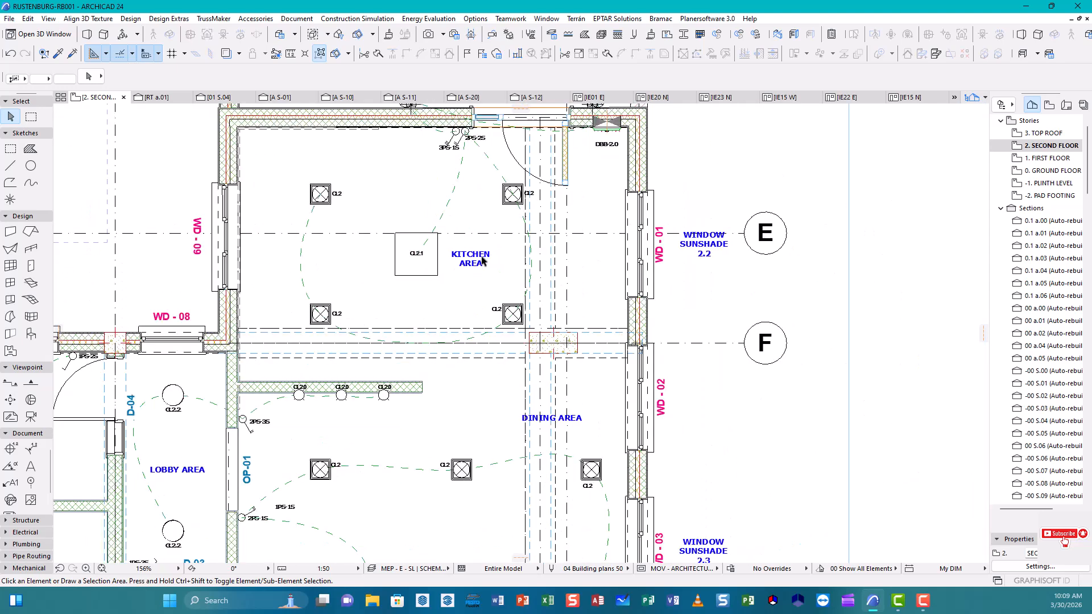
middle_click_drag(468, 371, 571, 277)
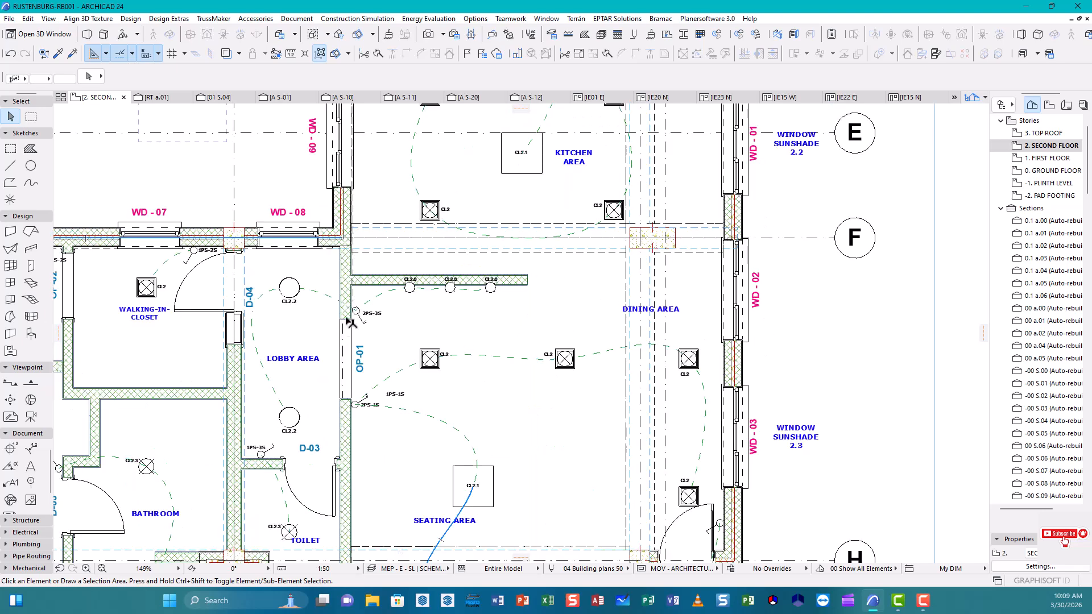
middle_click_drag(375, 285, 518, 274)
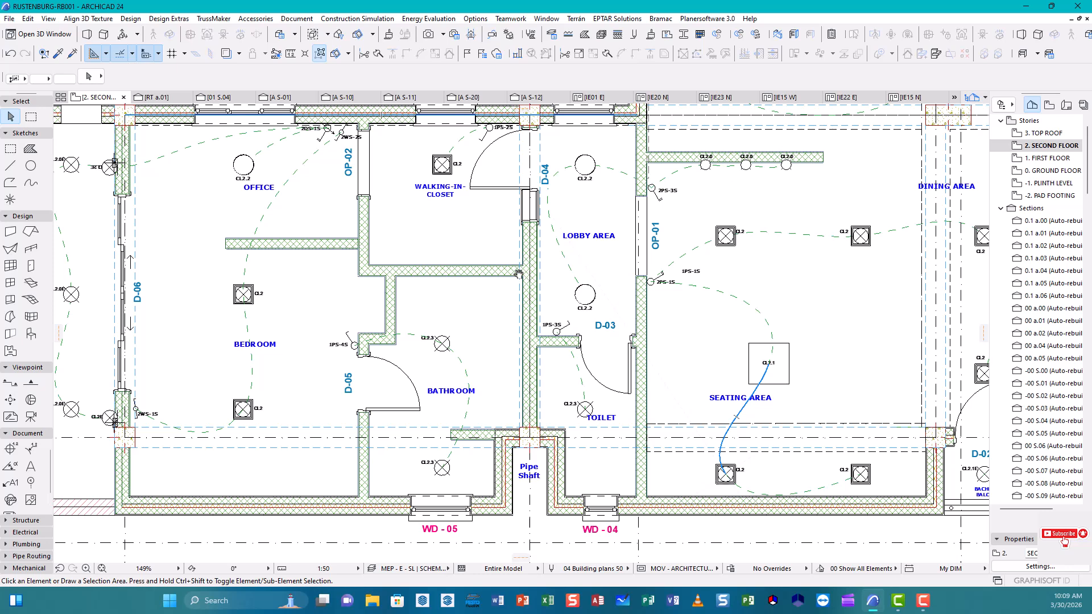
middle_click_drag(641, 302, 484, 305)
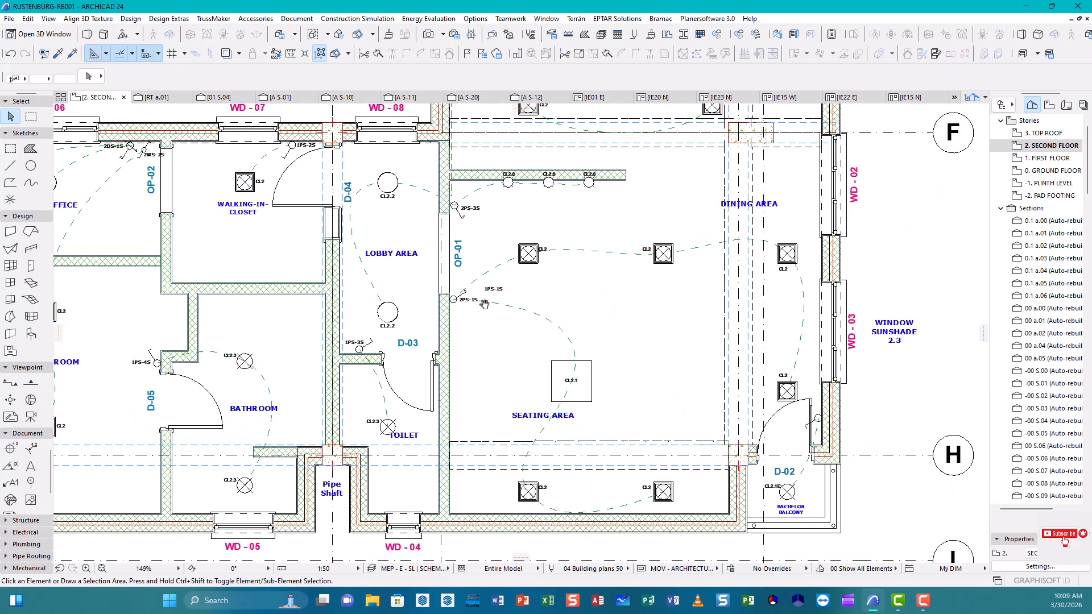
- Switch the layer combination to MEP - E - SP | SCHEMATIC RECEPTACLE PLAN
left_click(441, 569)
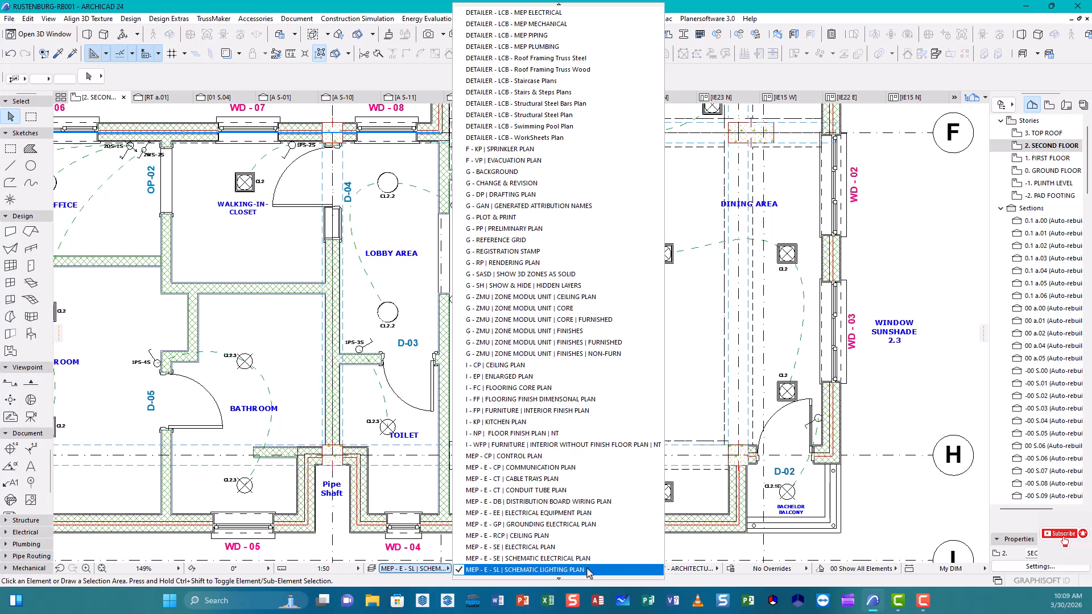
mouse_move(561, 579)
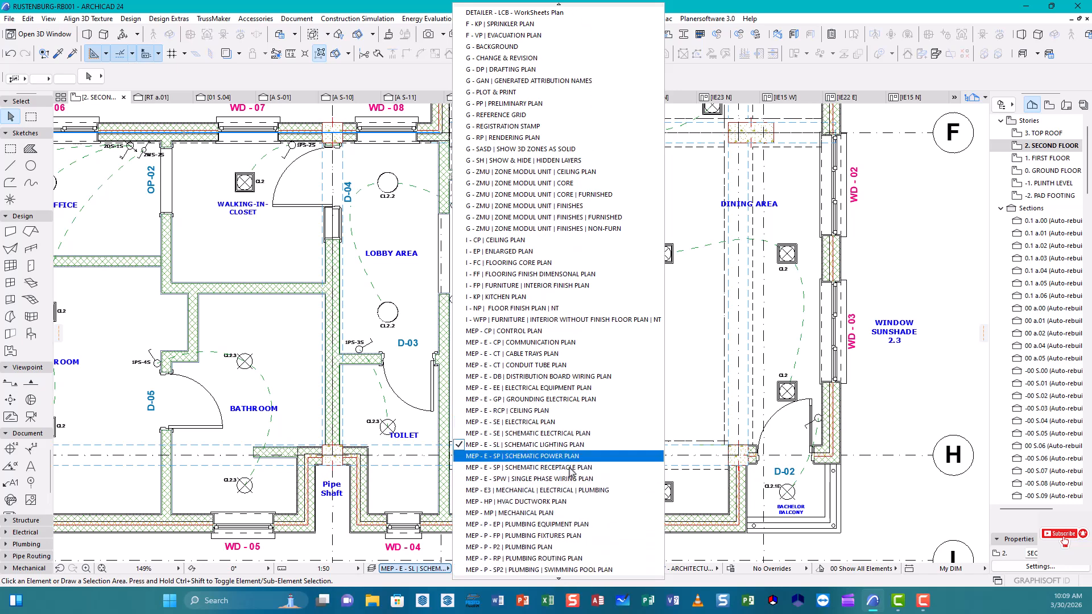
left_click(577, 469)
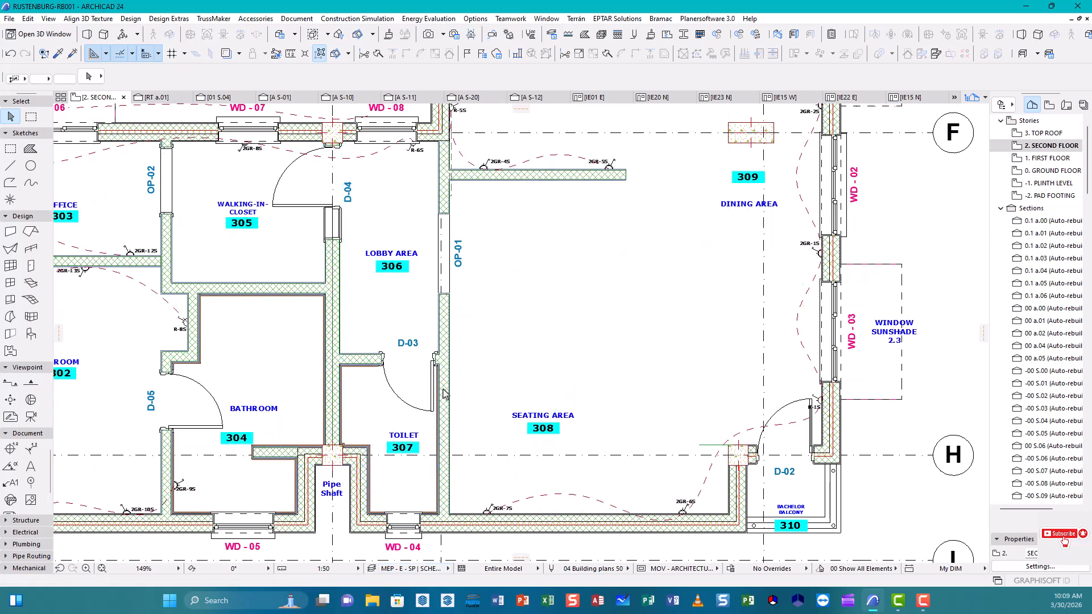
- Examine the receptacle circuits across the second floor, from the office and kitchen to the R-SE1 outlet beside door D-06
middle_click_drag(375, 250, 449, 274)
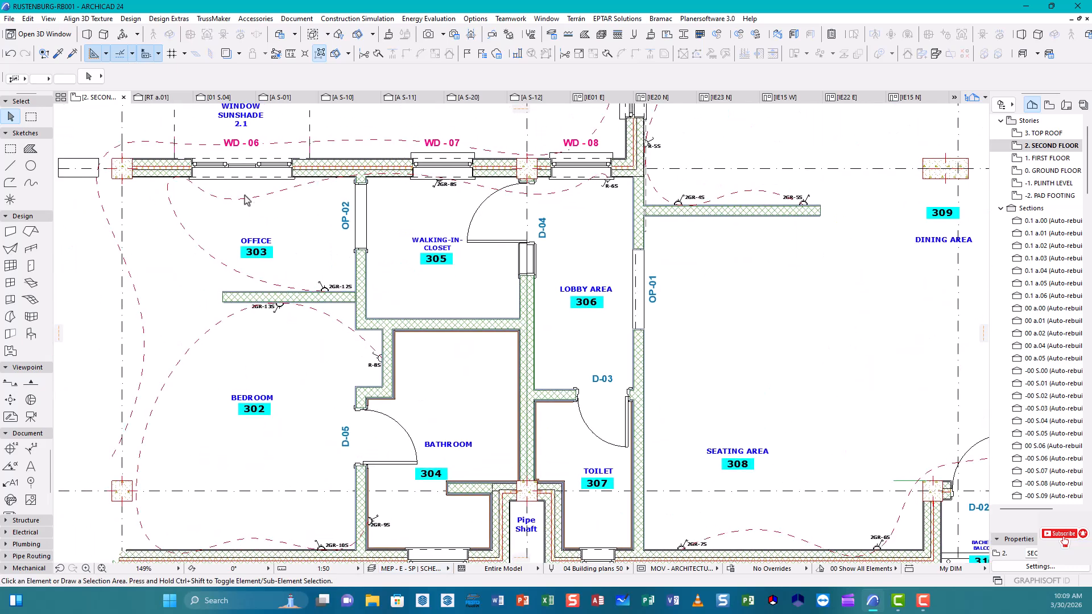
scroll(216, 205, "up", 6)
scroll(250, 199, "down", 3)
scroll(287, 206, "down", 5)
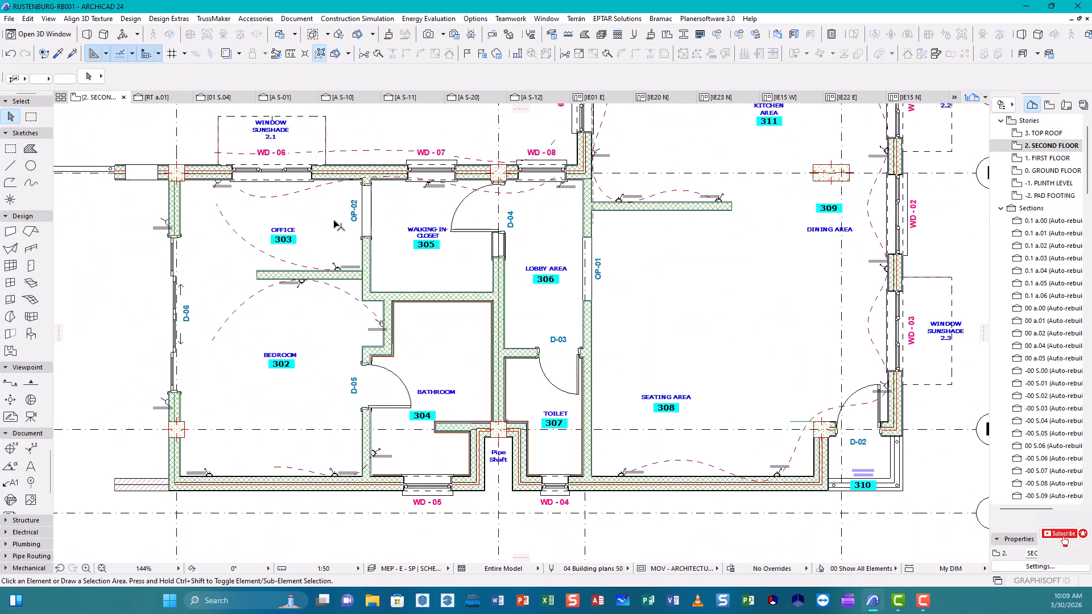
middle_click_drag(703, 321, 608, 420)
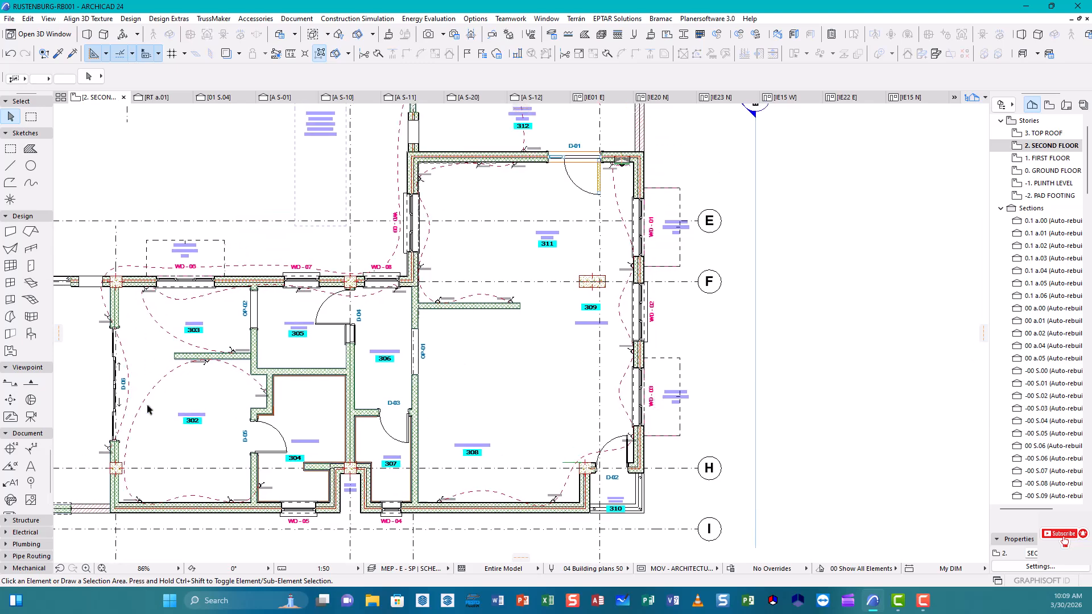
middle_click_drag(309, 360, 358, 444)
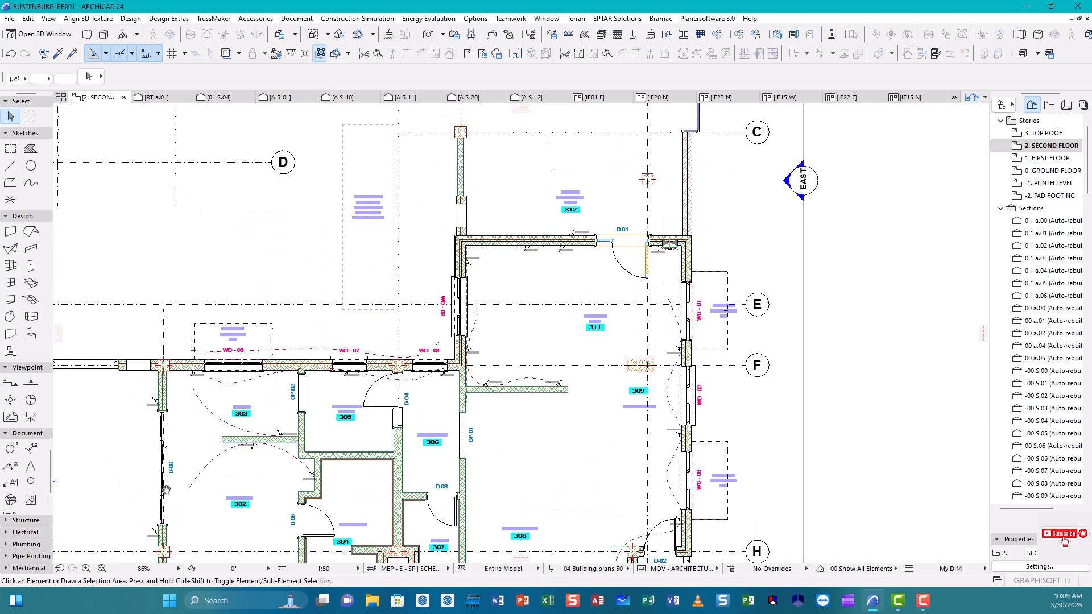
middle_click_drag(116, 542, 275, 442)
scroll(318, 429, "up", 8)
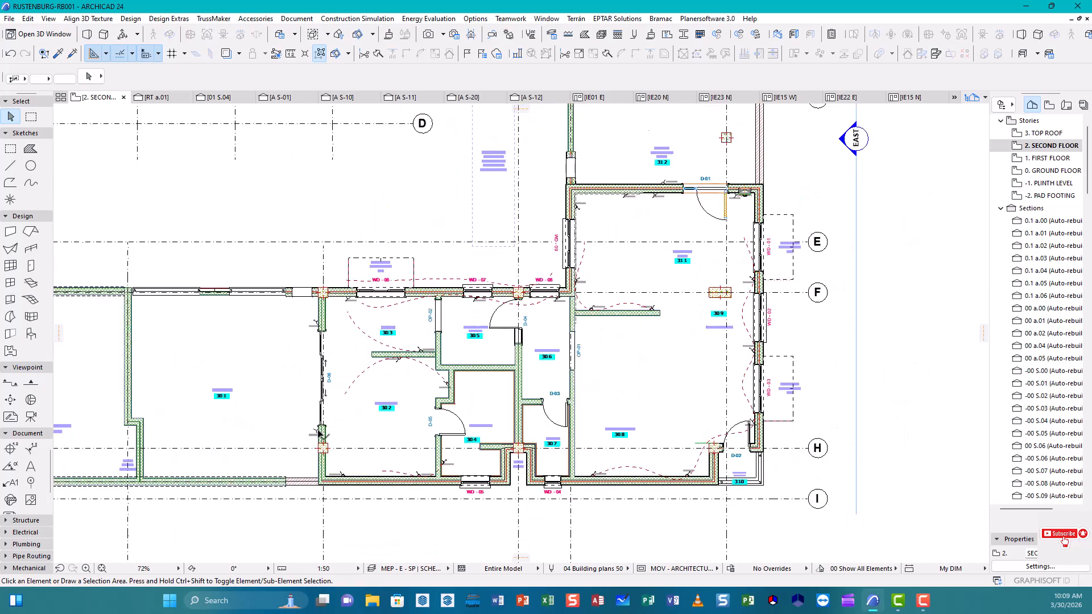
scroll(305, 396, "up", 2)
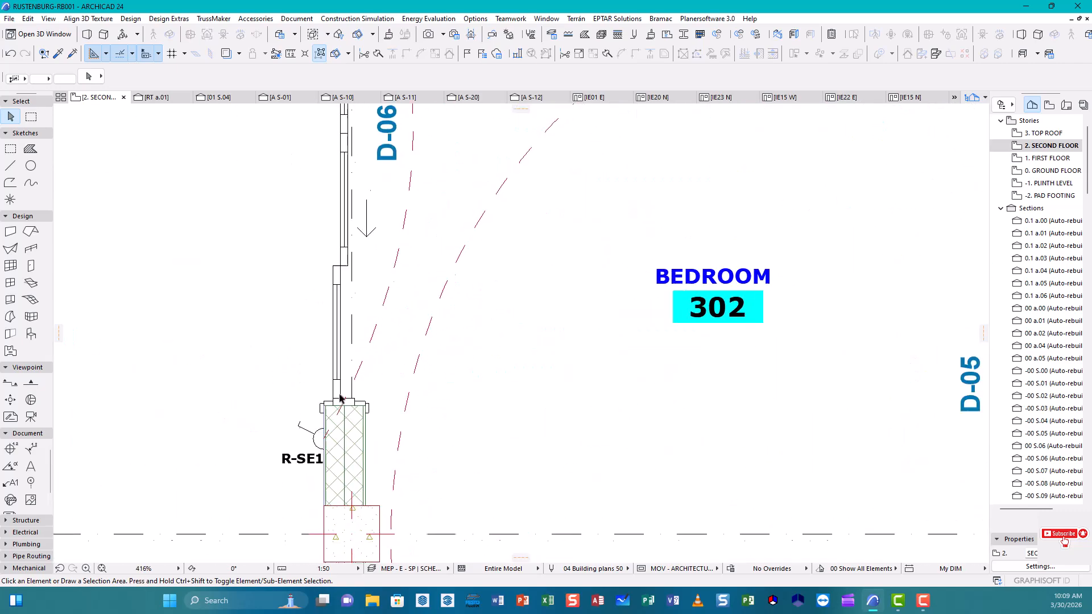
- Inspect the R-8S outlet on the bedroom wall and the receptacles around the neighbouring office, closet and bathroom
middle_click_drag(554, 386, 144, 441)
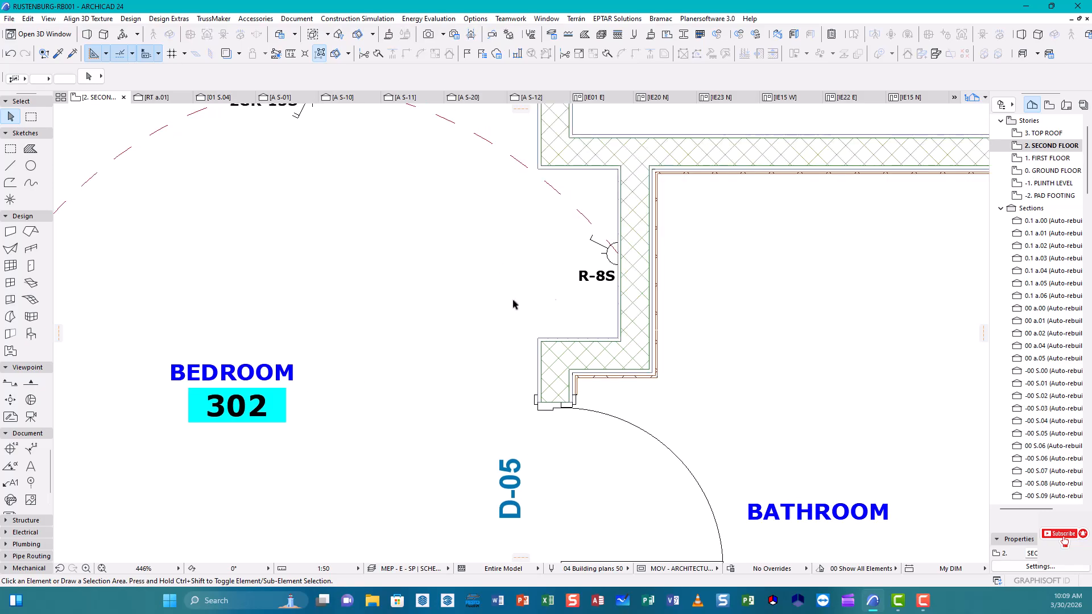
scroll(455, 308, "down", 1)
scroll(441, 312, "down", 2)
scroll(444, 311, "up", 1)
middle_click_drag(592, 299, 385, 364)
scroll(424, 340, "up", 2)
scroll(440, 336, "down", 2)
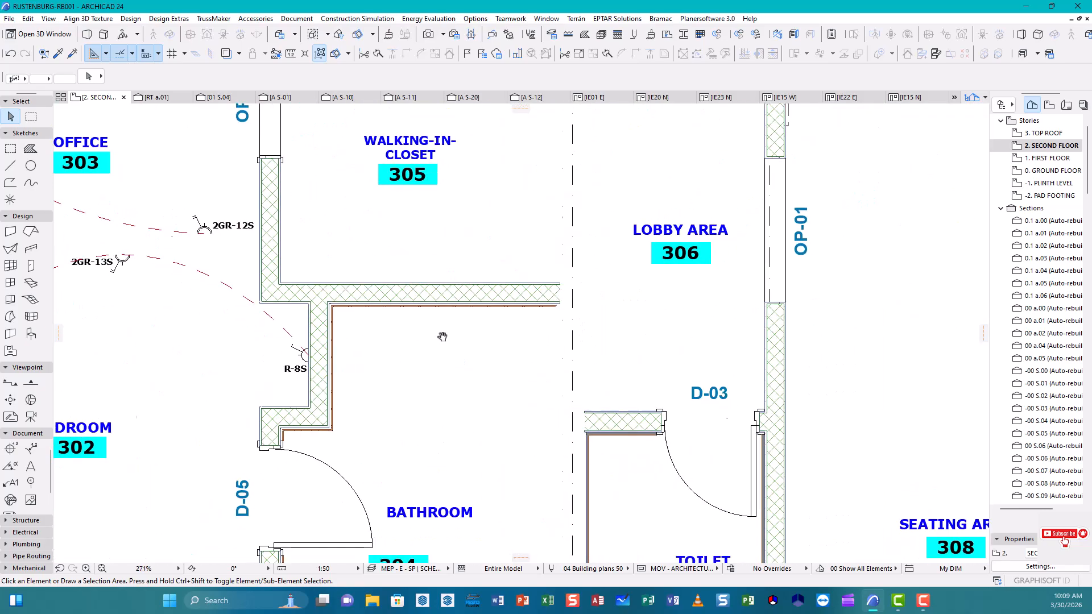
scroll(446, 336, "down", 4)
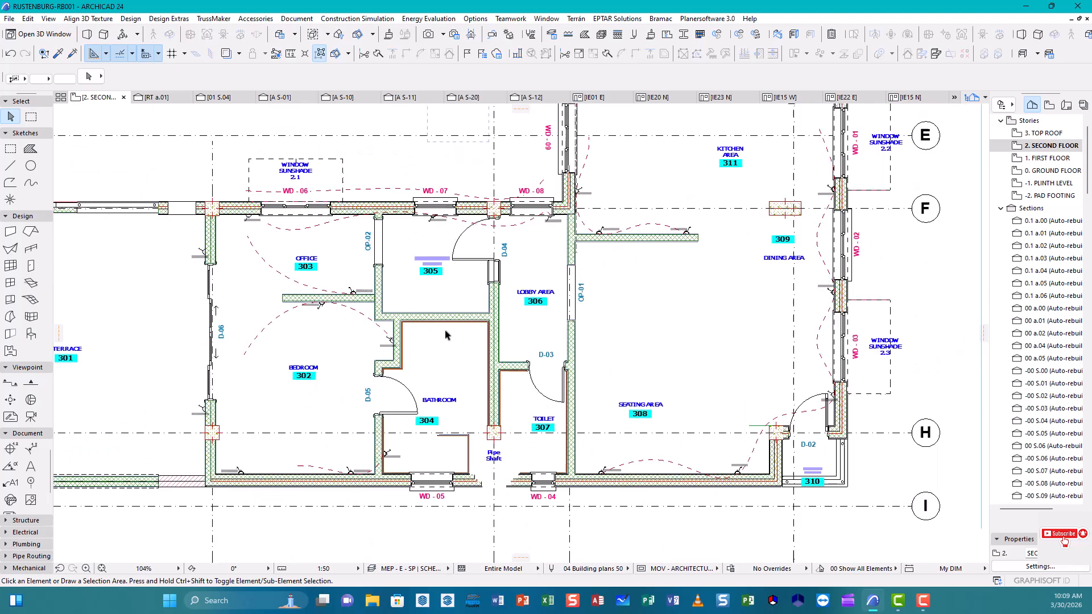
- Examine the kitchen and porch entrance receptacles, including those around door D-01 and the distribution board
scroll(453, 336, "up", 1)
middle_click_drag(653, 312, 604, 342)
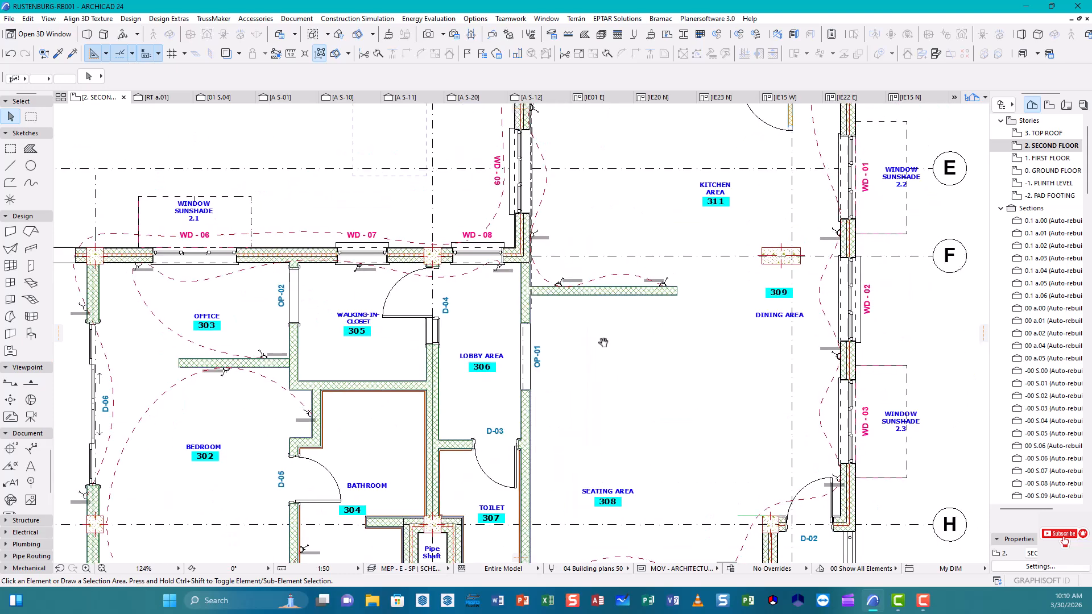
middle_click_drag(664, 247, 454, 468)
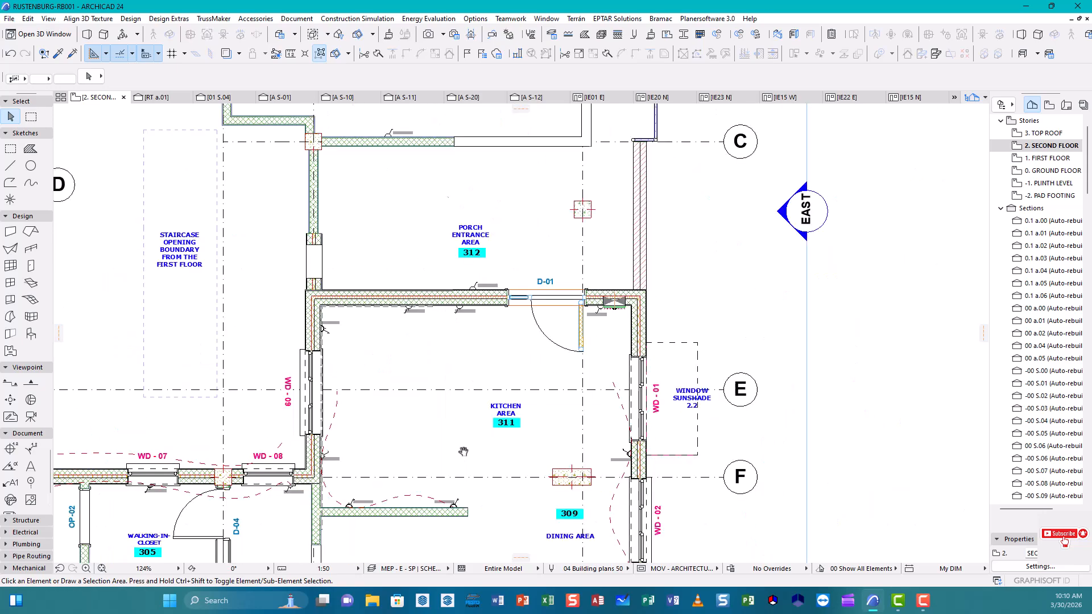
scroll(614, 323, "up", 4)
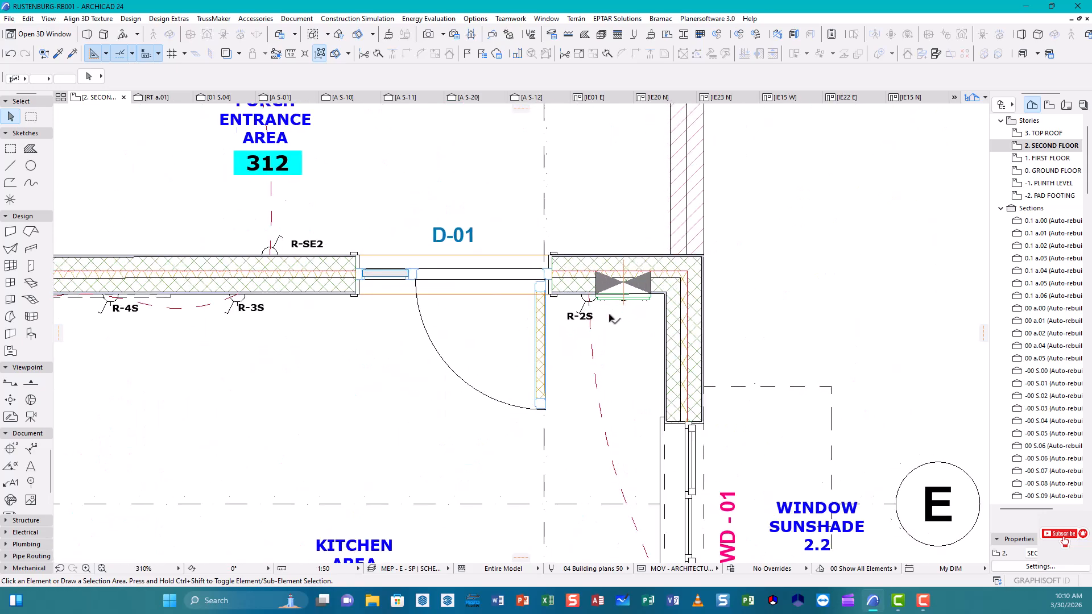
scroll(613, 320, "down", 2)
scroll(613, 319, "down", 2)
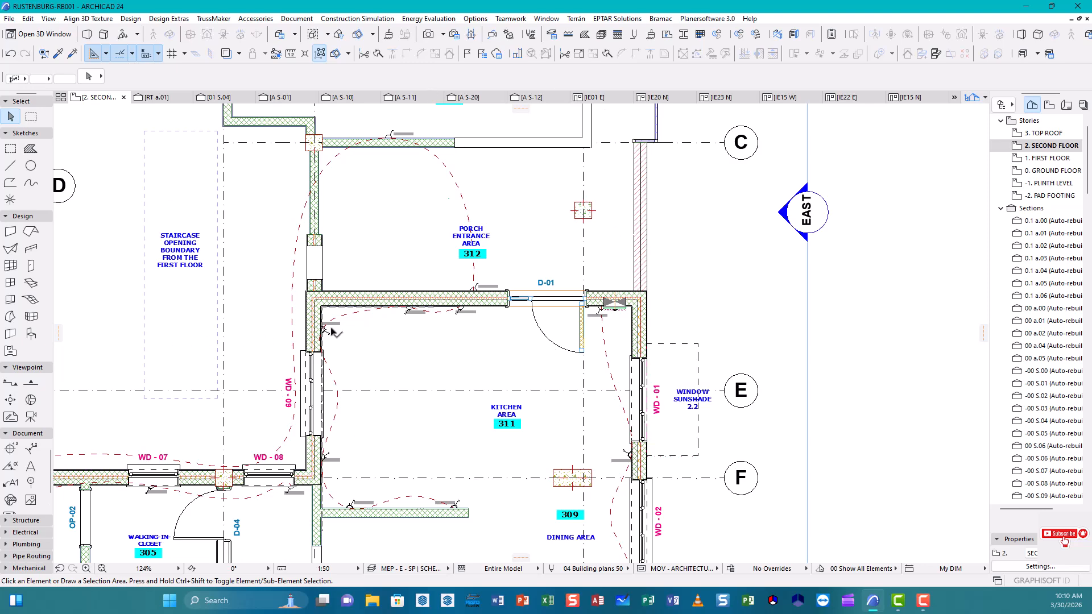
- Open the object settings of the kitchen's 2GR-3S socket outlet and set its preview to 3D
scroll(364, 341, "up", 5)
scroll(362, 343, "up", 10)
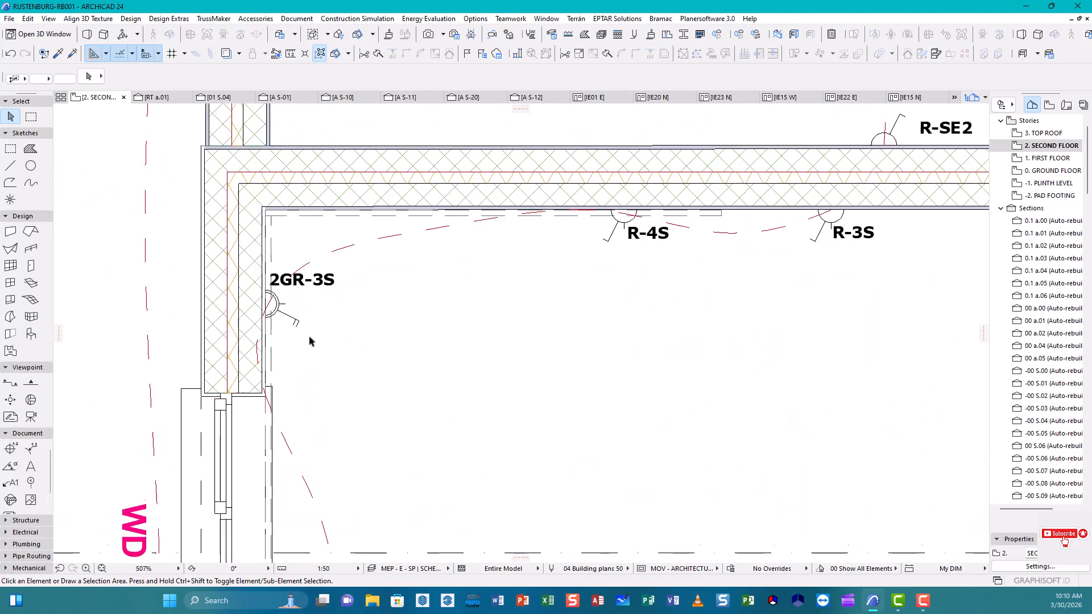
left_click(273, 330)
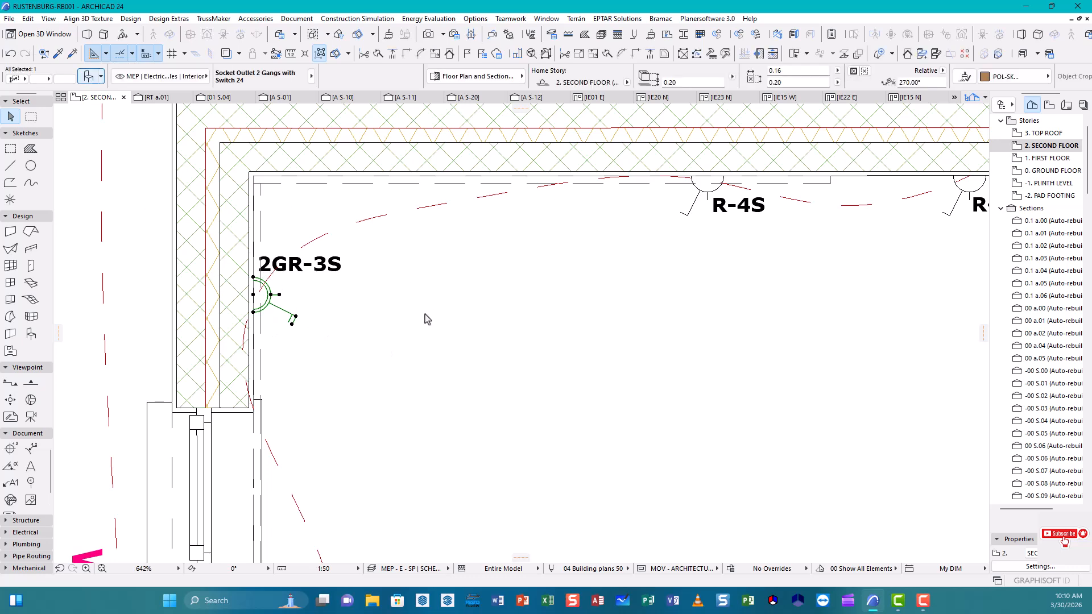
key("ctrl+t")
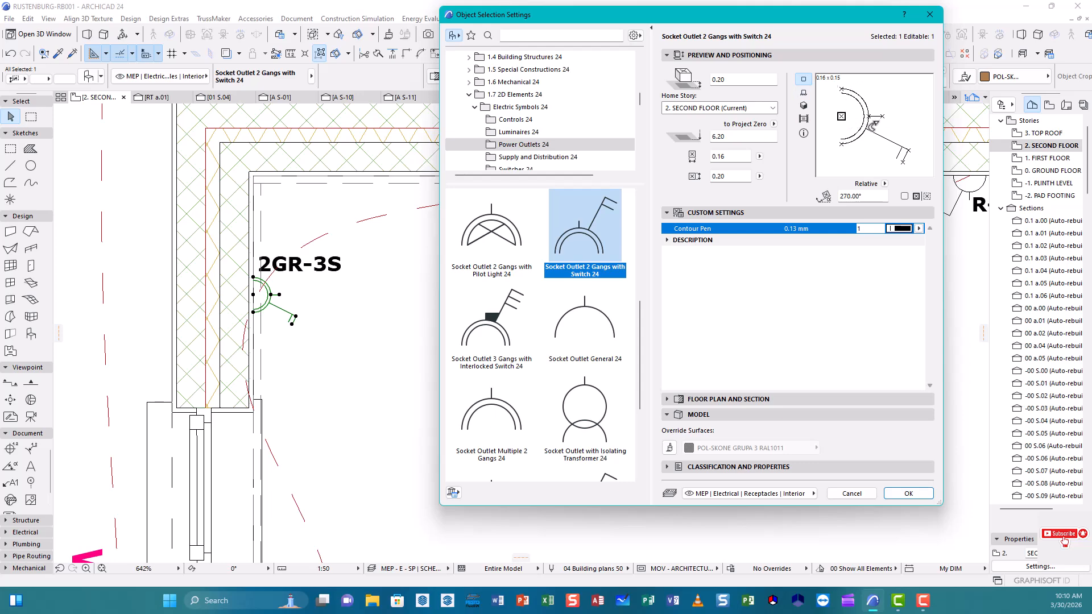
left_click(804, 106)
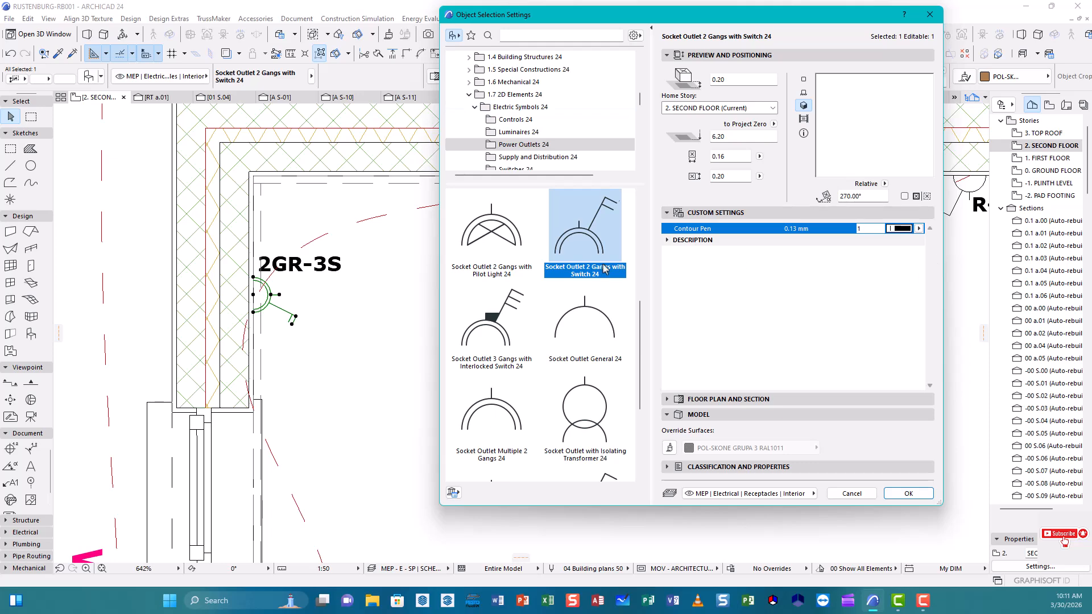
- Check the 3D preview of the other Power Outlets symbols, from Socket Outlet General 24 to Socket Outlet Multiple 2 Gangs 24
left_click(587, 328)
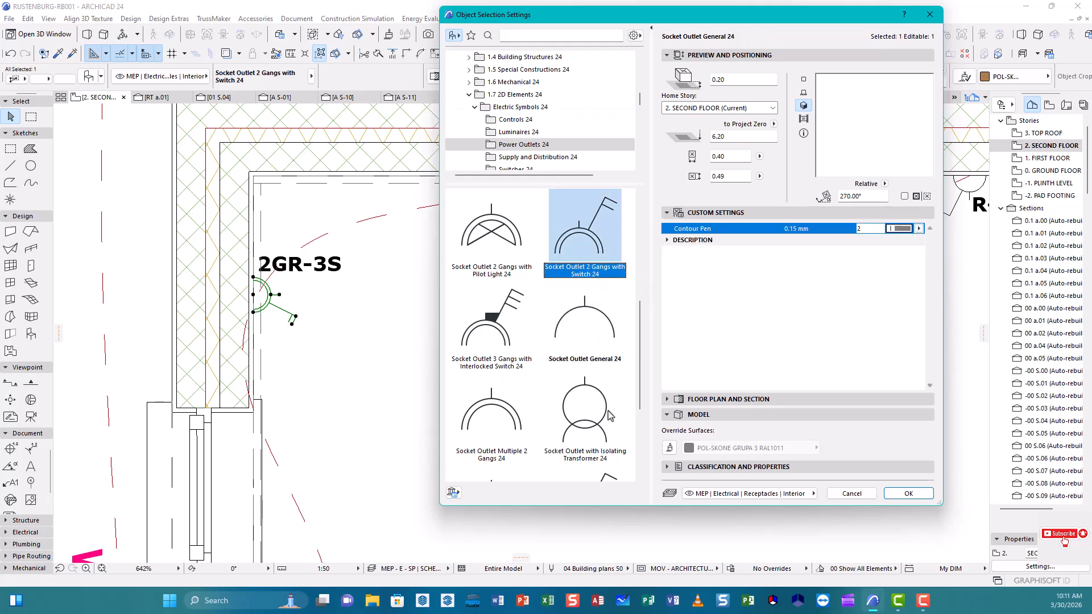
key("Right")
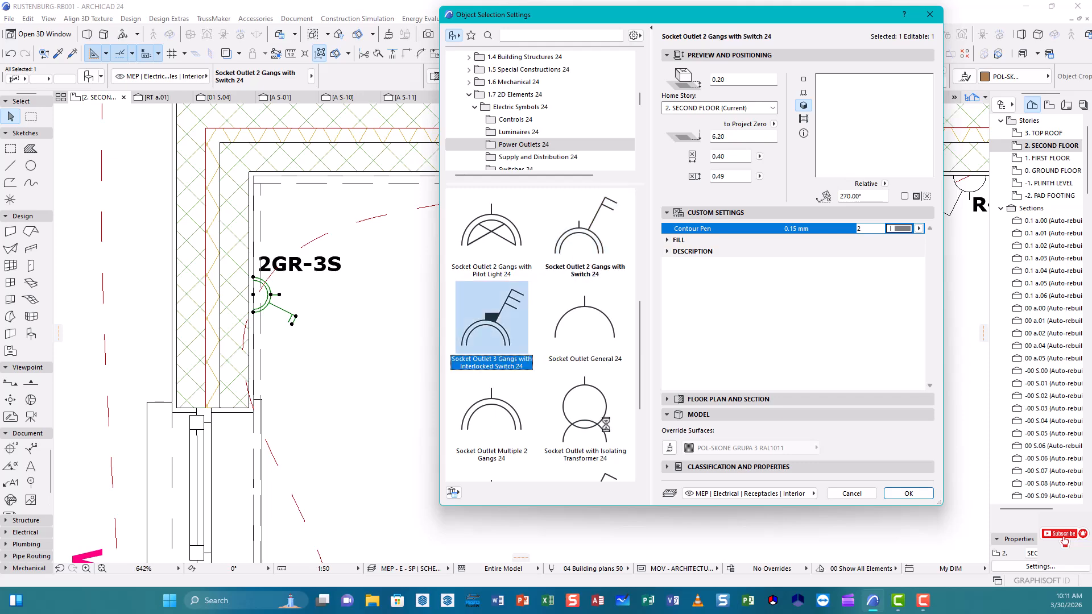
key("Up")
key("Down")
key("Down")
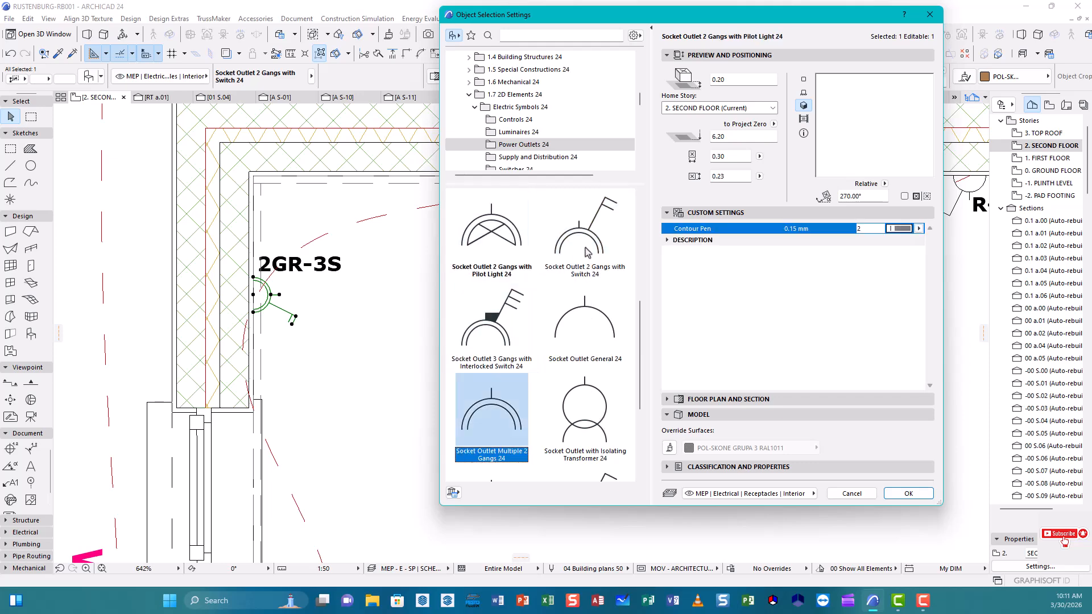
key("Right")
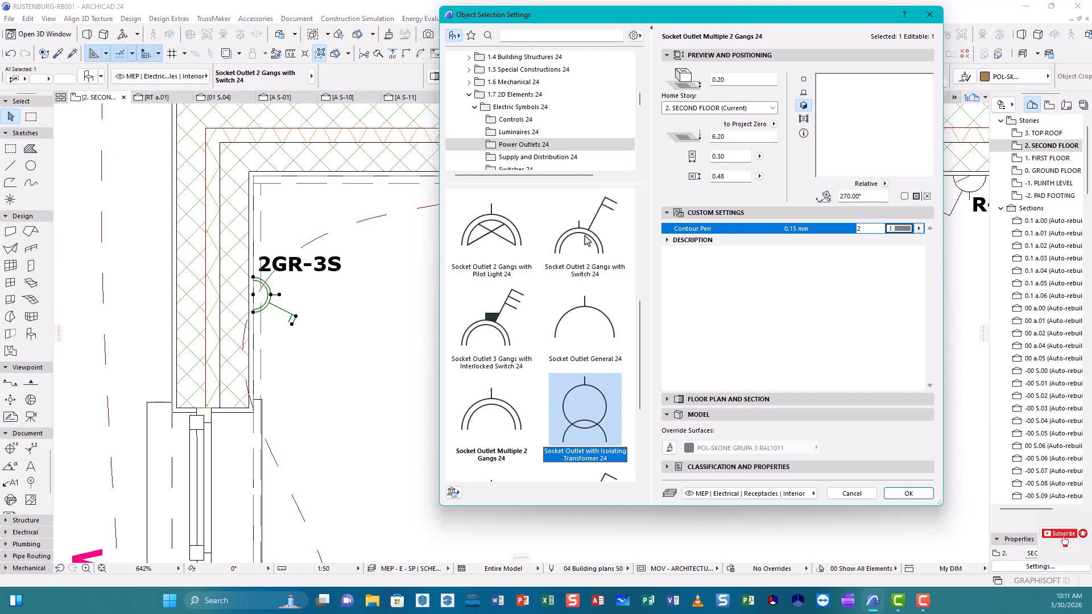
left_click(574, 273)
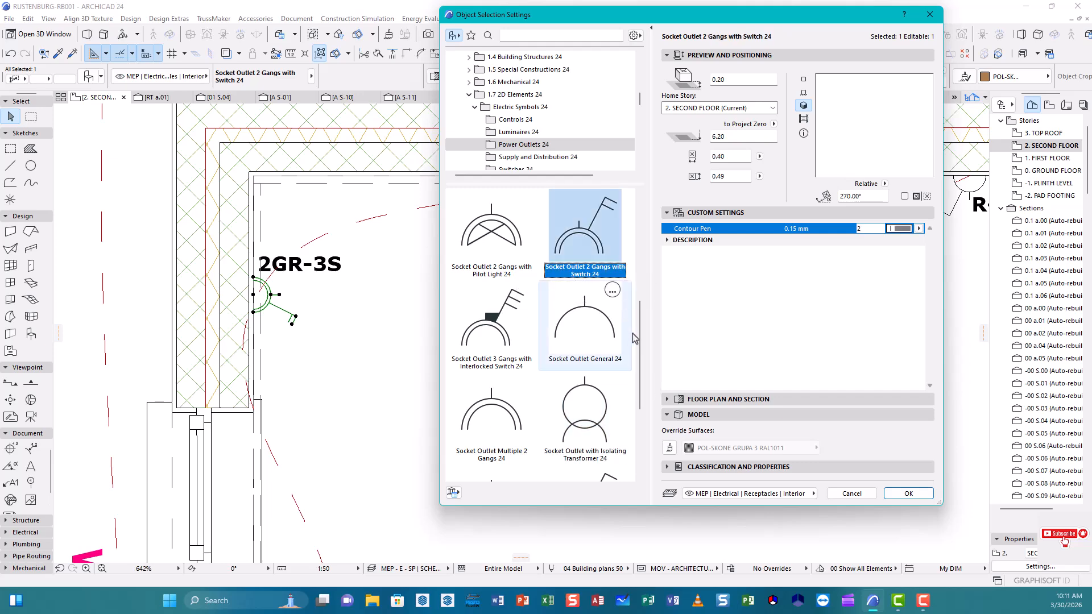
- Look through the Fused Connection symbols, recheck the 3D preview of Socket Outlet 2 Gangs with Switch 24, and close the settings without applying
left_click_drag(642, 350, 641, 246)
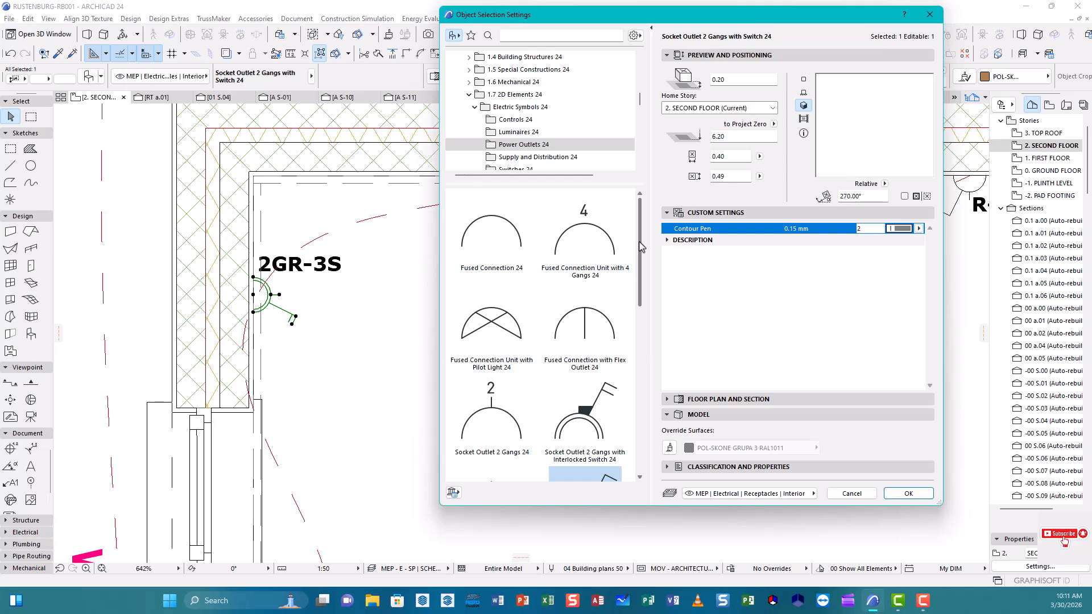
left_click(803, 94)
left_click(803, 106)
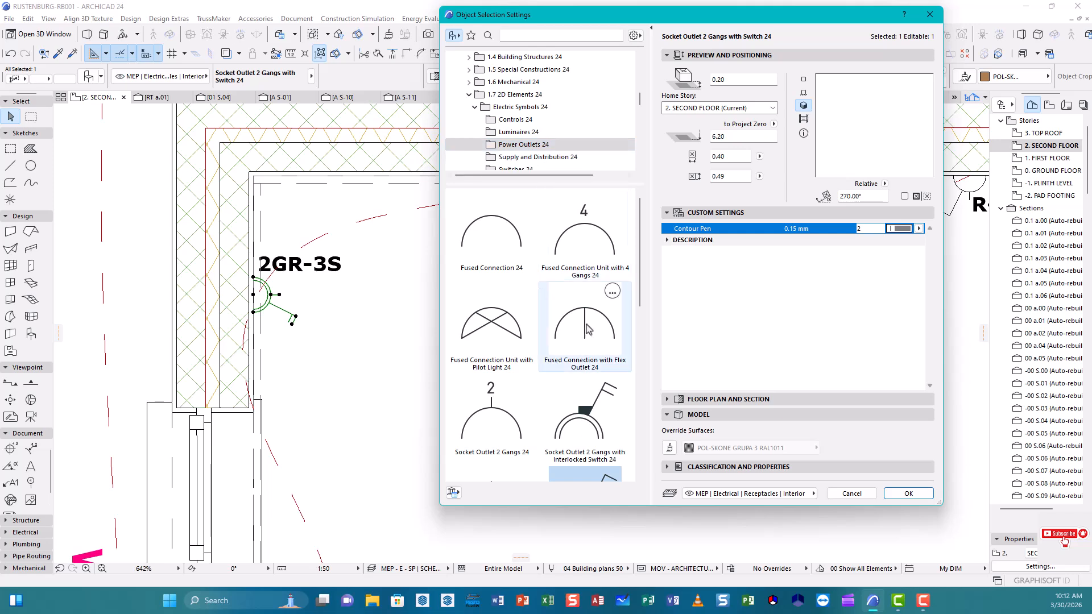
left_click(805, 106)
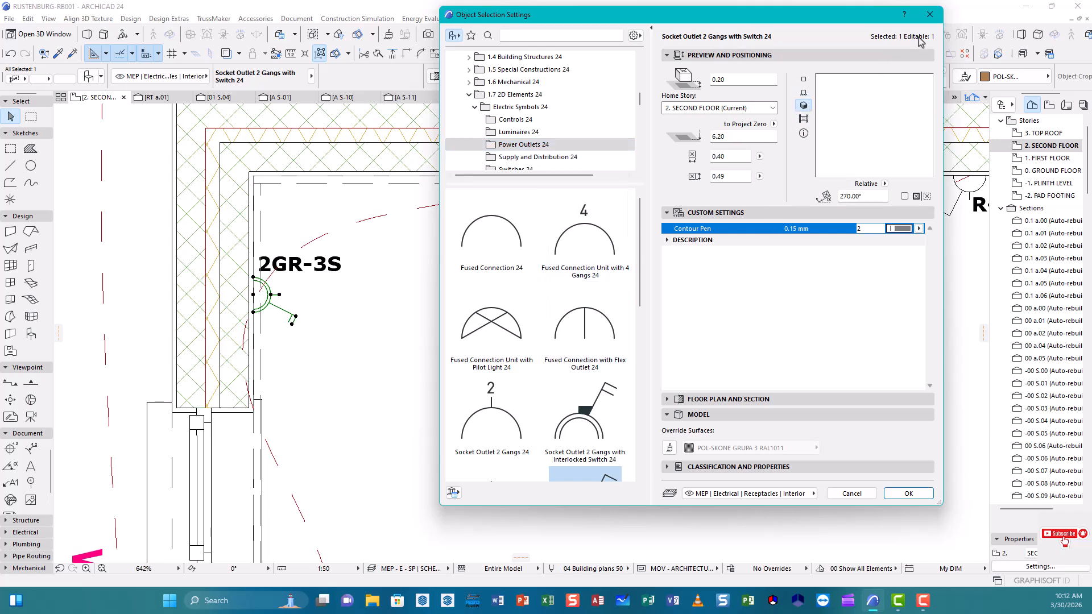
left_click(929, 15)
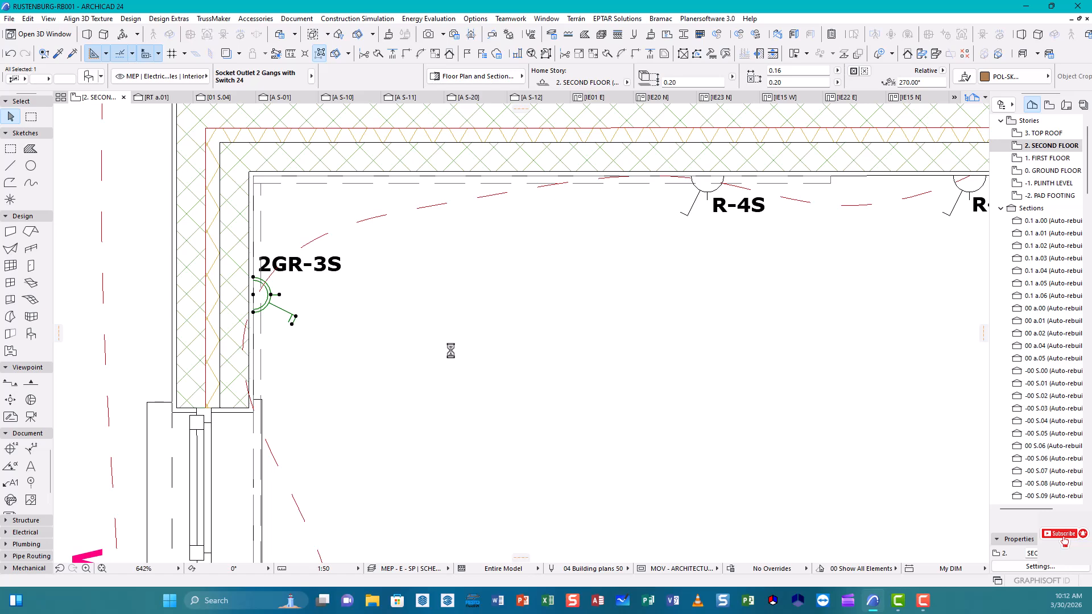
left_click(455, 357)
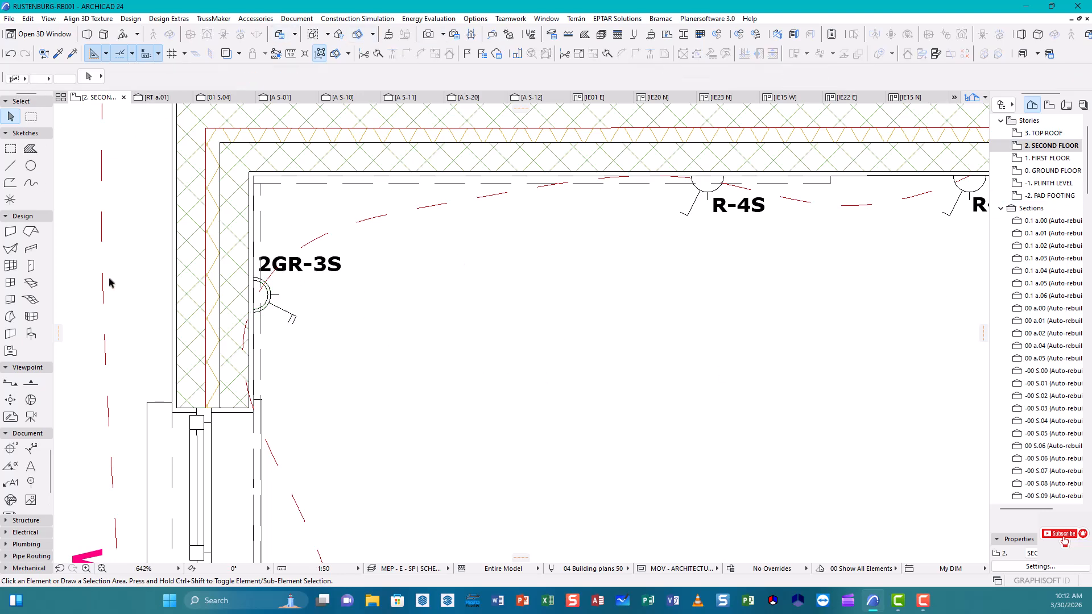
- Open the Object tool's default settings and browse the Embedded Library to the MEP Electrical Lights folder
left_click(399, 359)
scroll(400, 360, "down", 6)
middle_click_drag(487, 384, 425, 362)
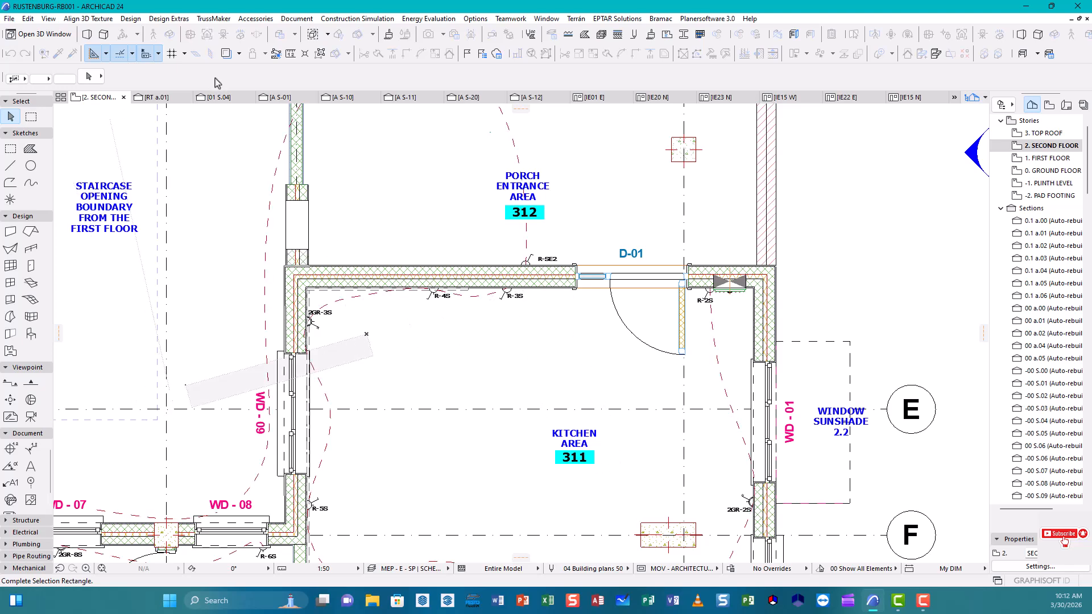
left_click(31, 334)
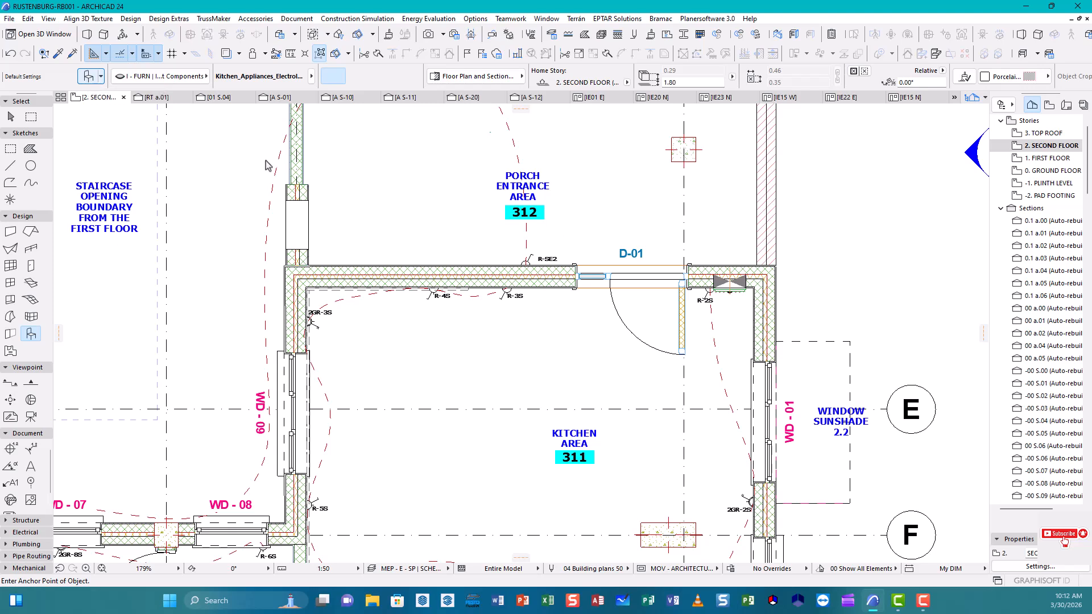
key("ctrl+t")
scroll(601, 289, "up", 1)
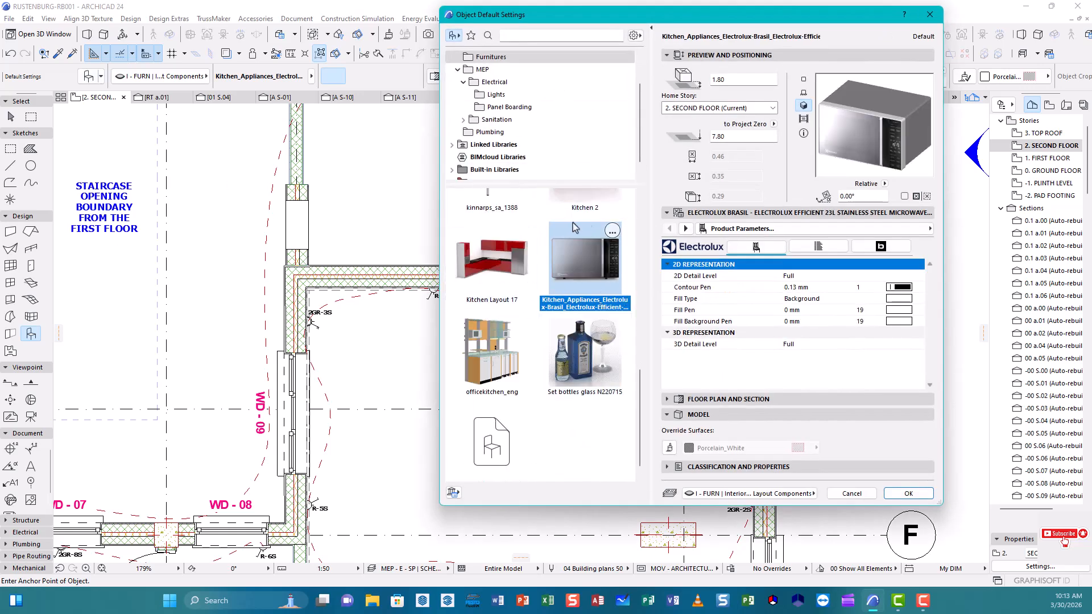
scroll(568, 125, "up", 2)
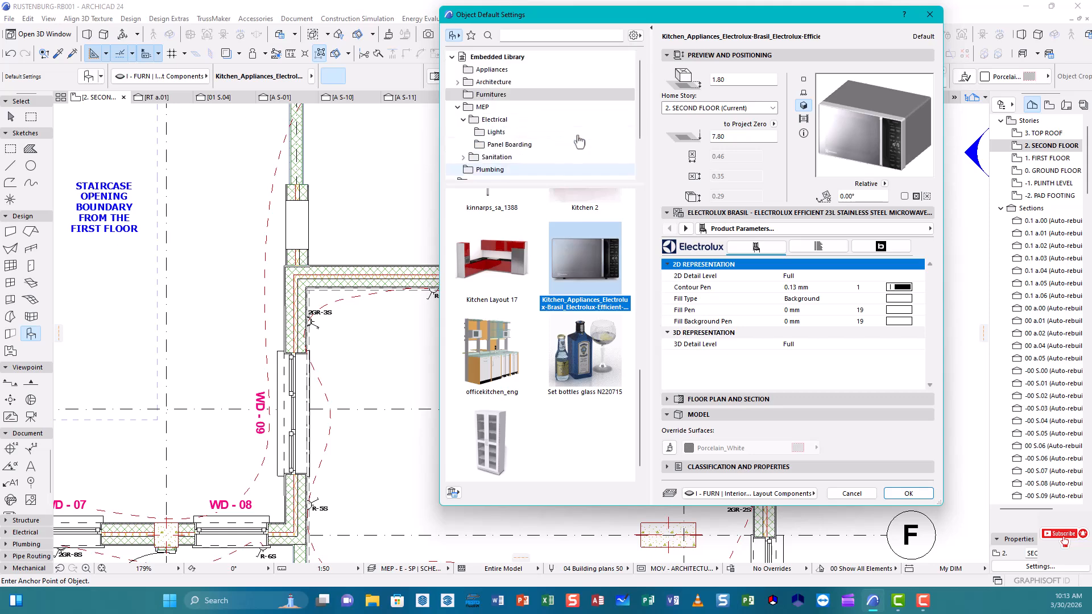
left_click_drag(640, 395, 630, 222)
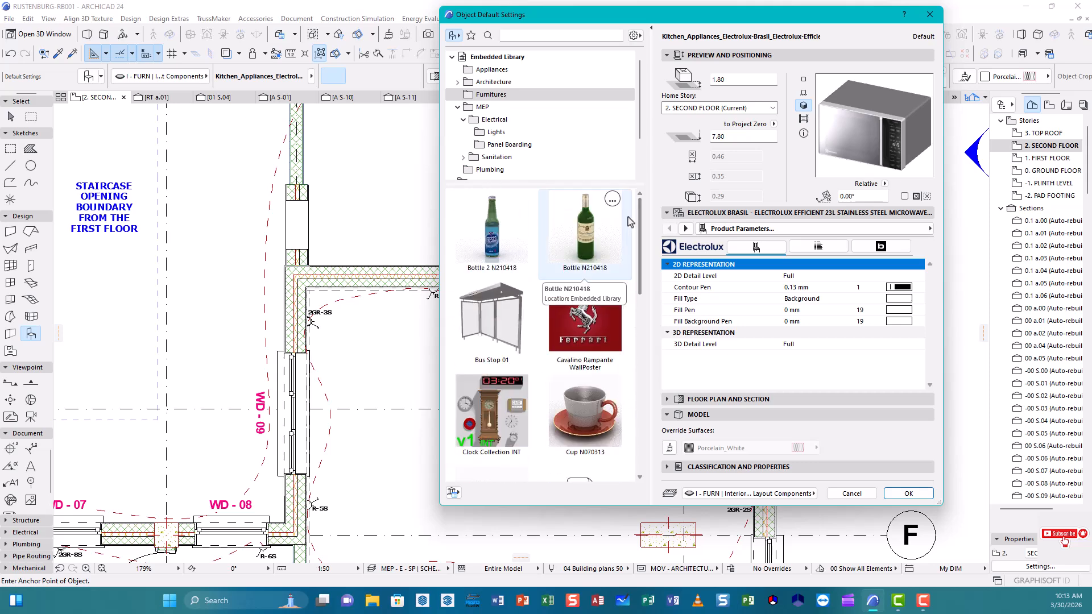
left_click(457, 108)
left_click(457, 108)
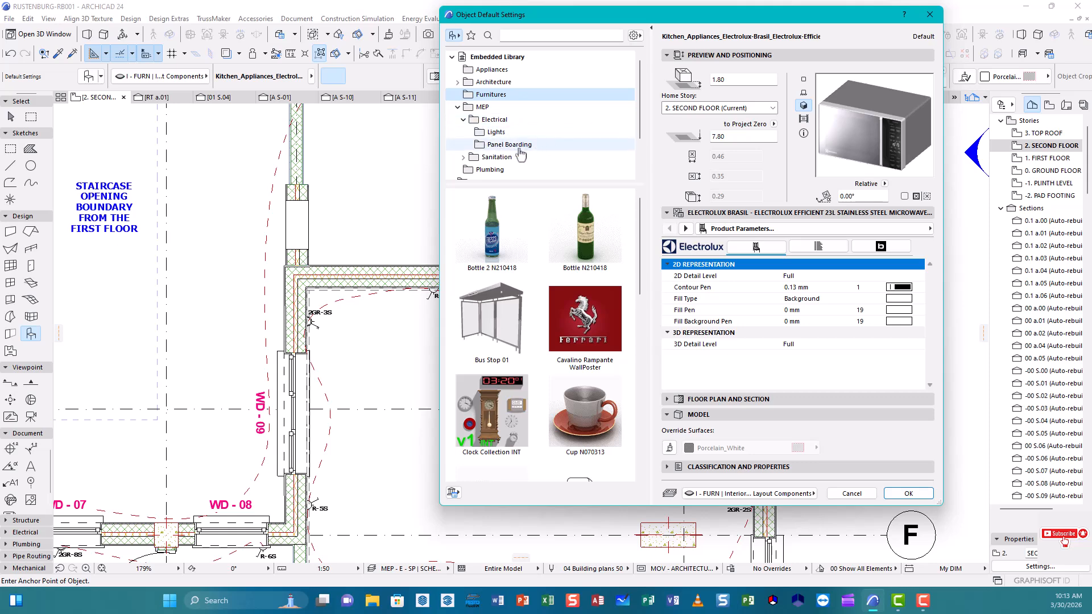
left_click(496, 132)
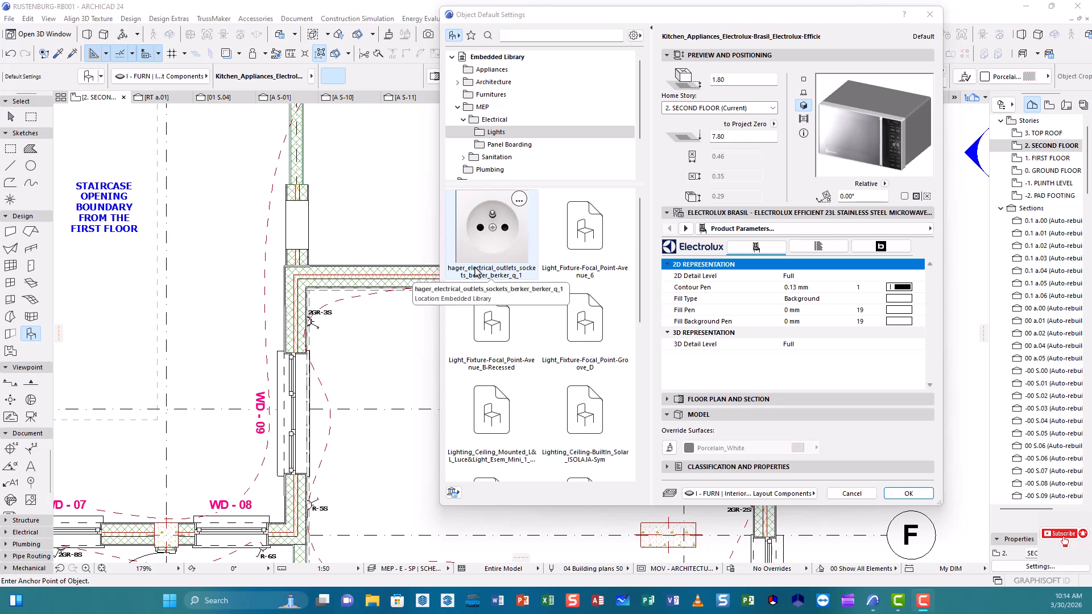
- Choose the hager_electrical_outlets_sockets_berker_berker_q_1 object, reduce it to a single slot, and compare its 2D and 3D previews
left_click(495, 239)
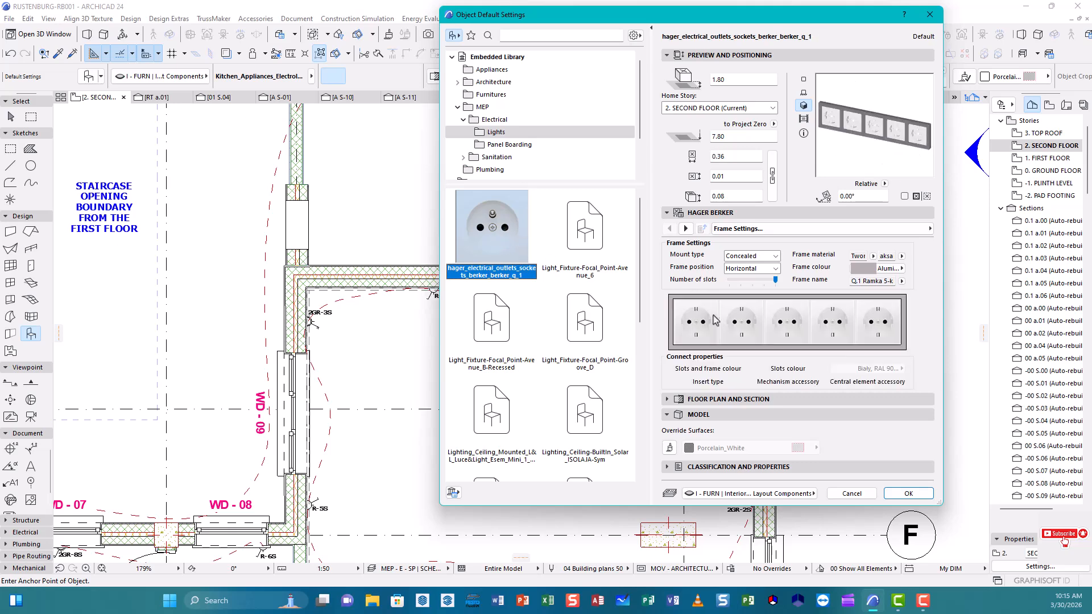
left_click_drag(775, 280, 728, 282)
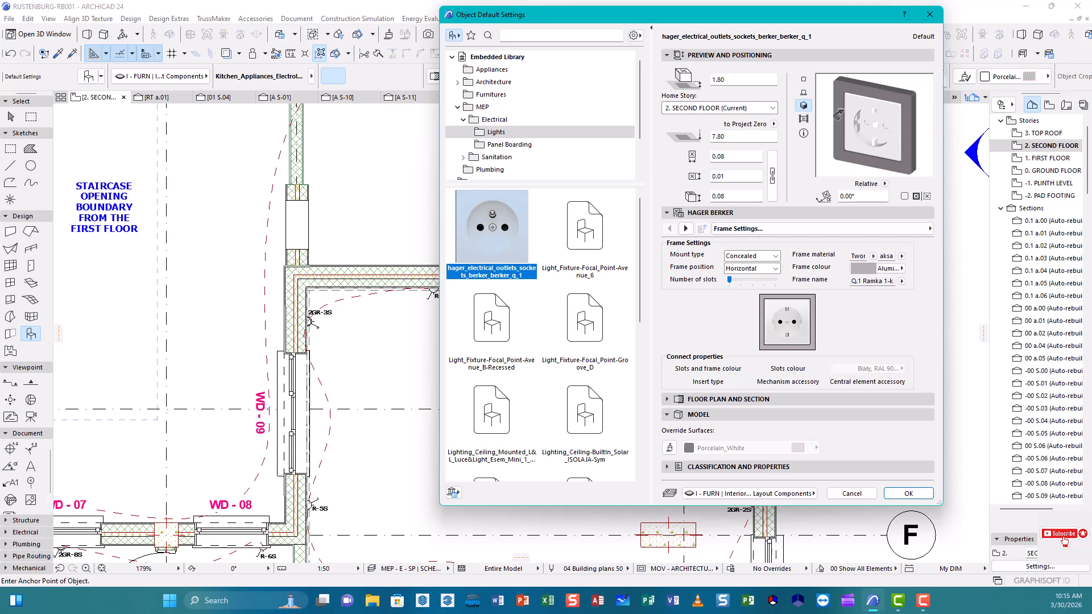
left_click(803, 79)
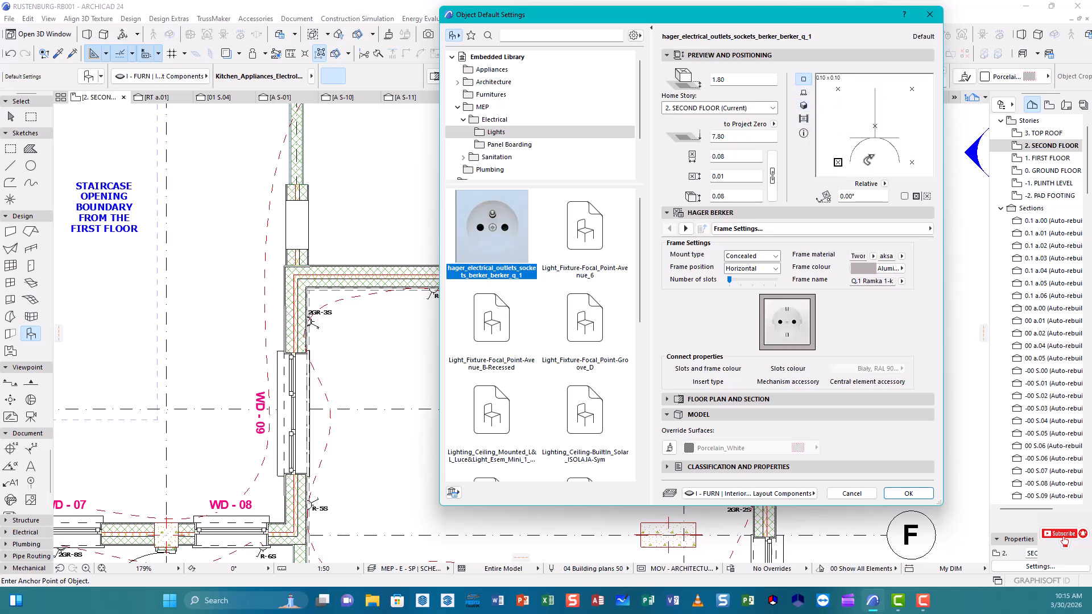
left_click(803, 107)
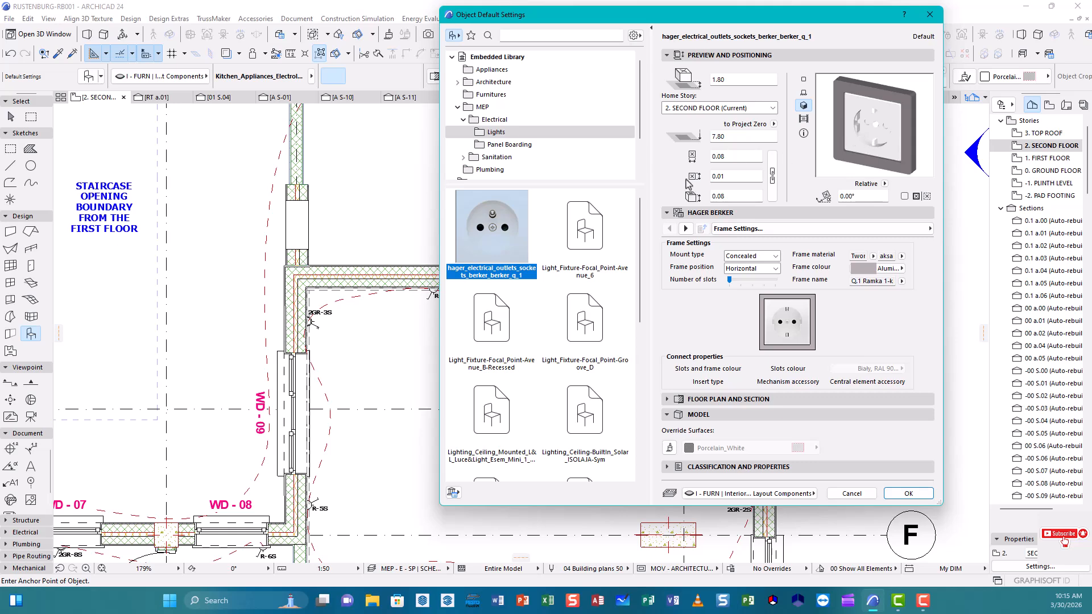
- Try to set the Hager socket's height to 0.1 and its depth to 0.02, then cancel the default settings and leave the Object tool
left_click(728, 157)
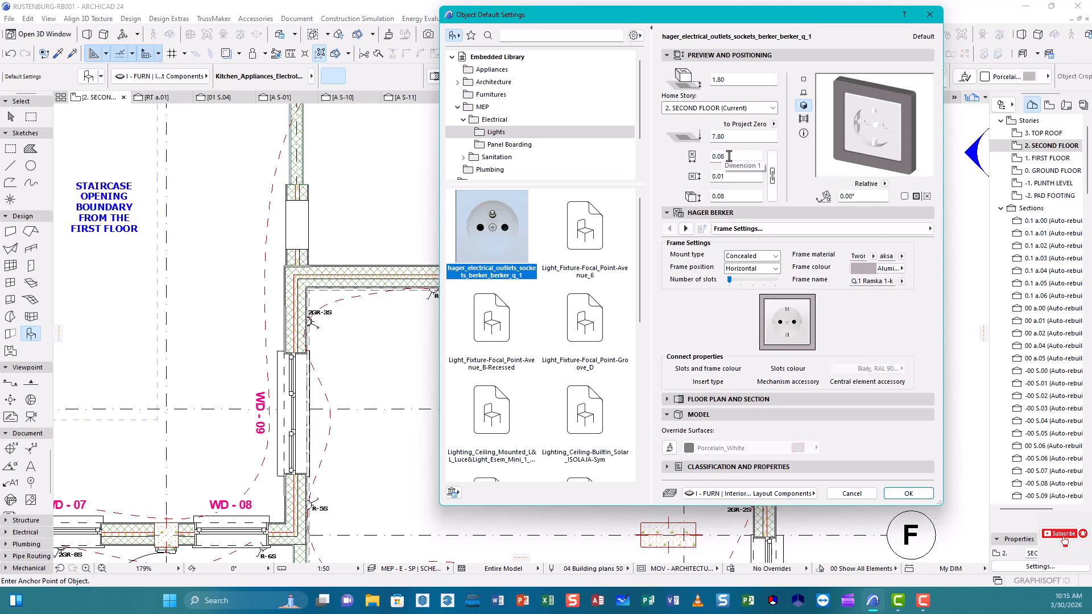
left_click(732, 196)
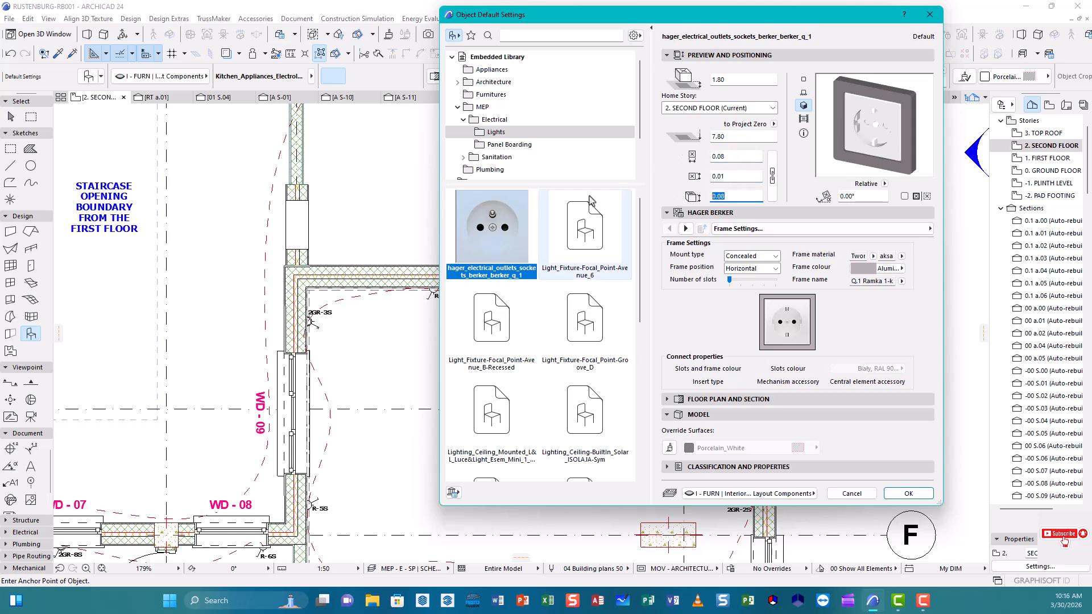
type(".1")
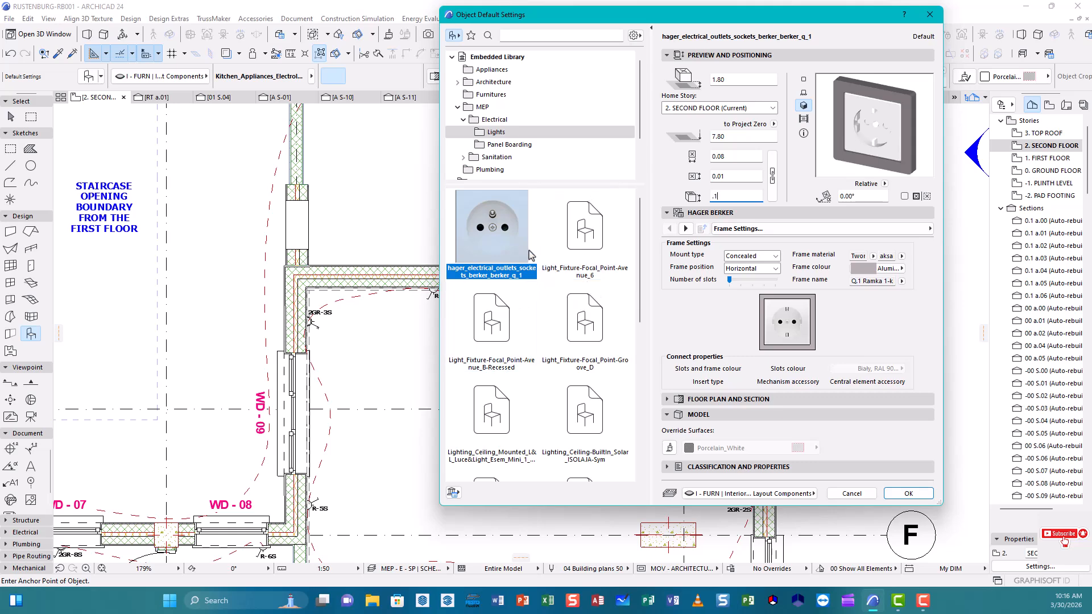
left_click(730, 179)
key("ctrl+a")
type(".02")
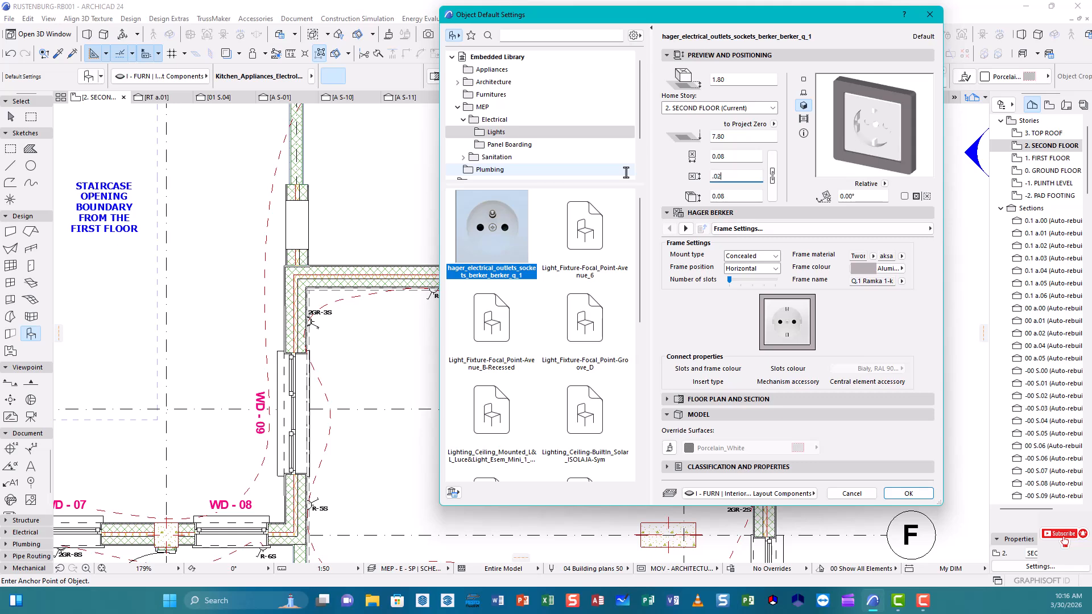
left_click(723, 158)
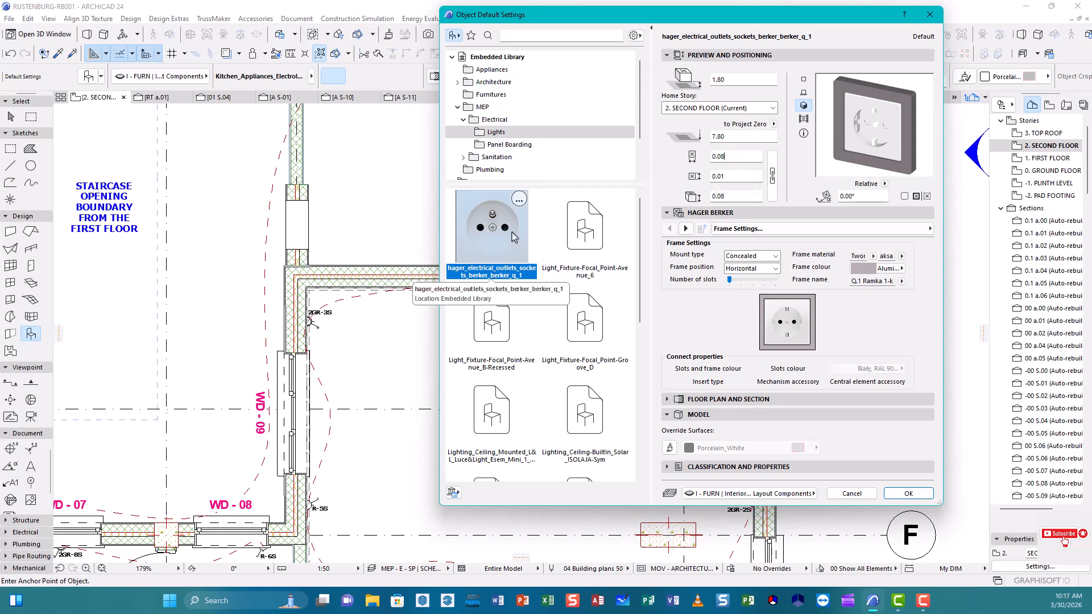
left_click(852, 495)
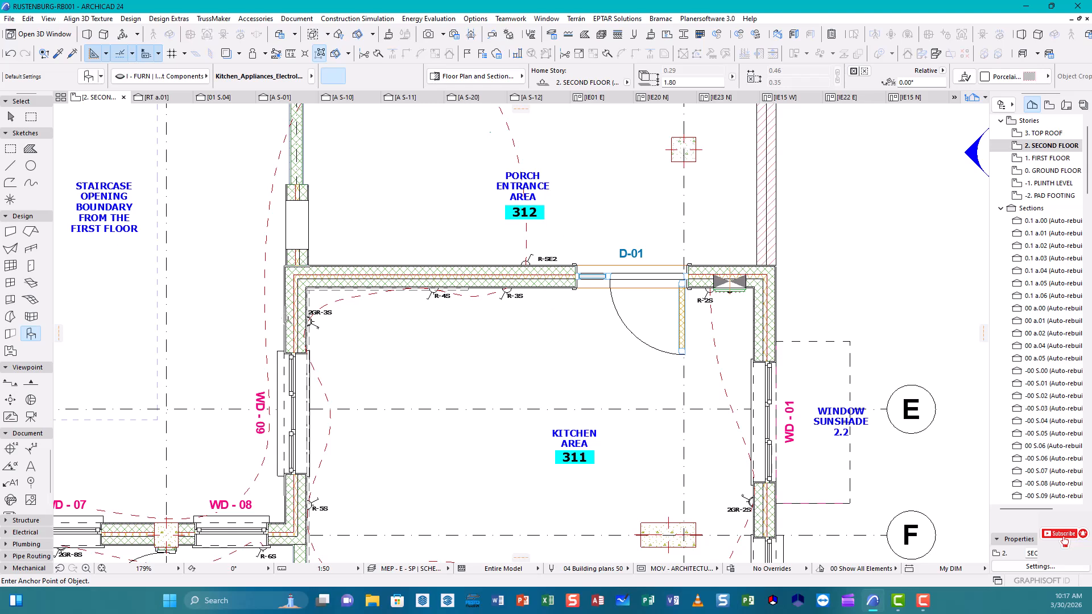
key("Escape")
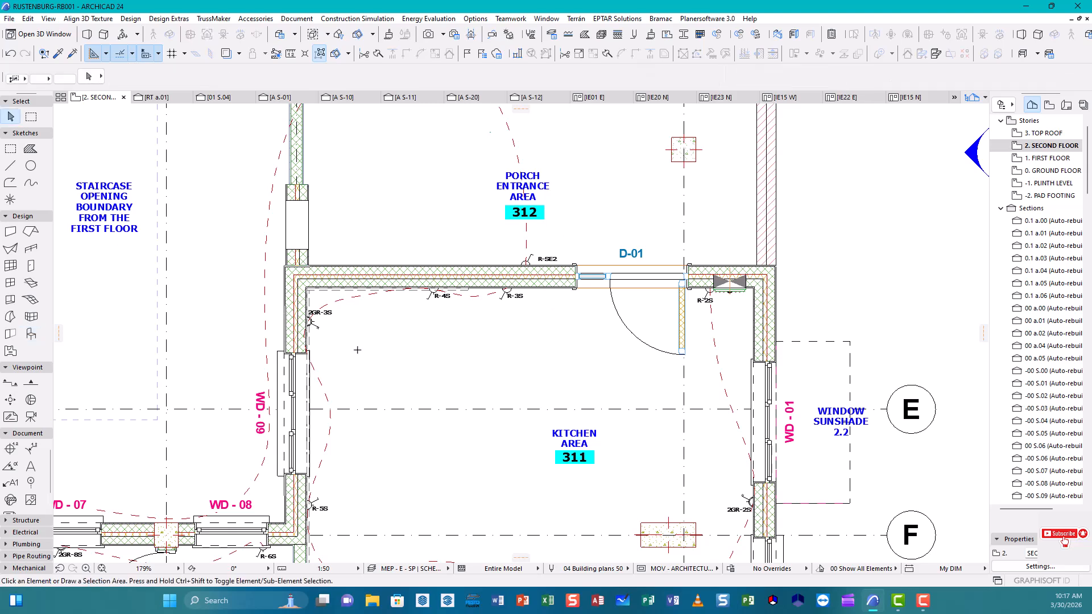
- Switch from the second floor to the first floor plan
scroll(316, 336, "up", 3)
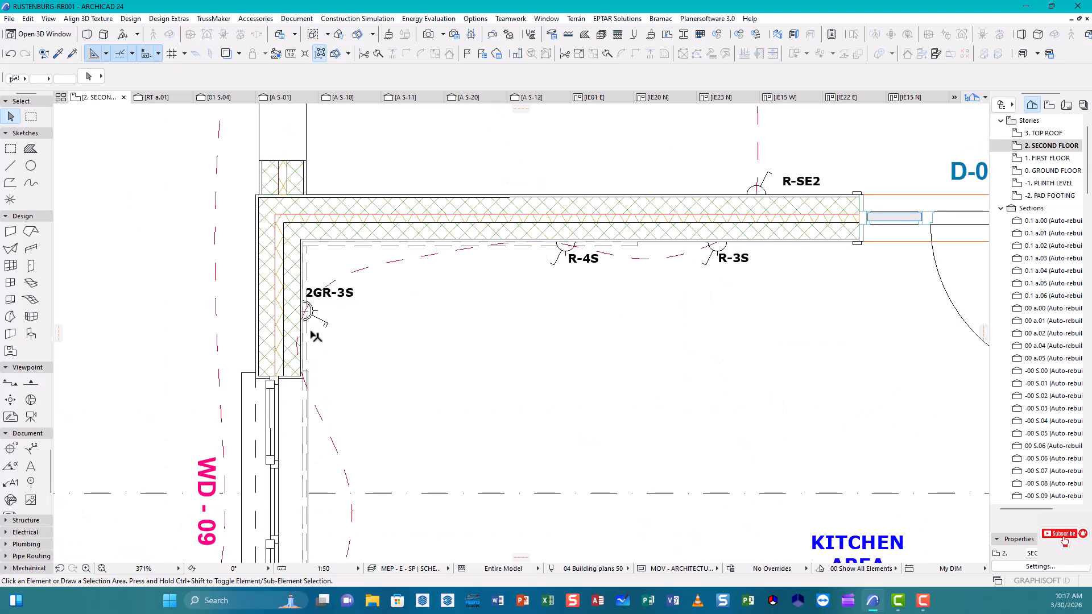
scroll(325, 325, "down", 3)
middle_click_drag(411, 357, 539, 245)
scroll(539, 245, "down", 4)
scroll(540, 249, "down", 1)
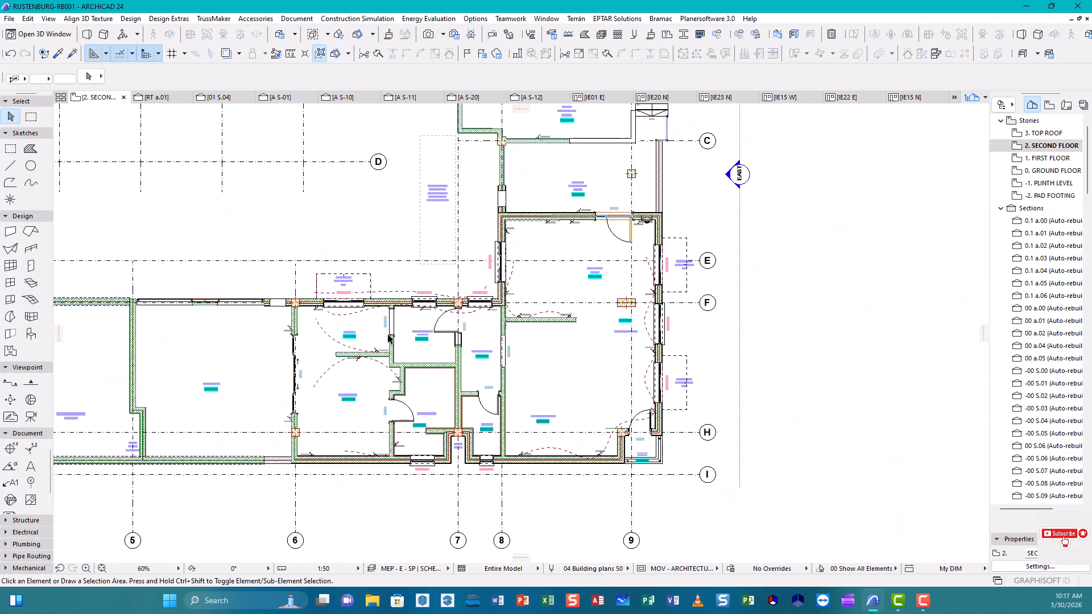
middle_click_drag(508, 326, 598, 322)
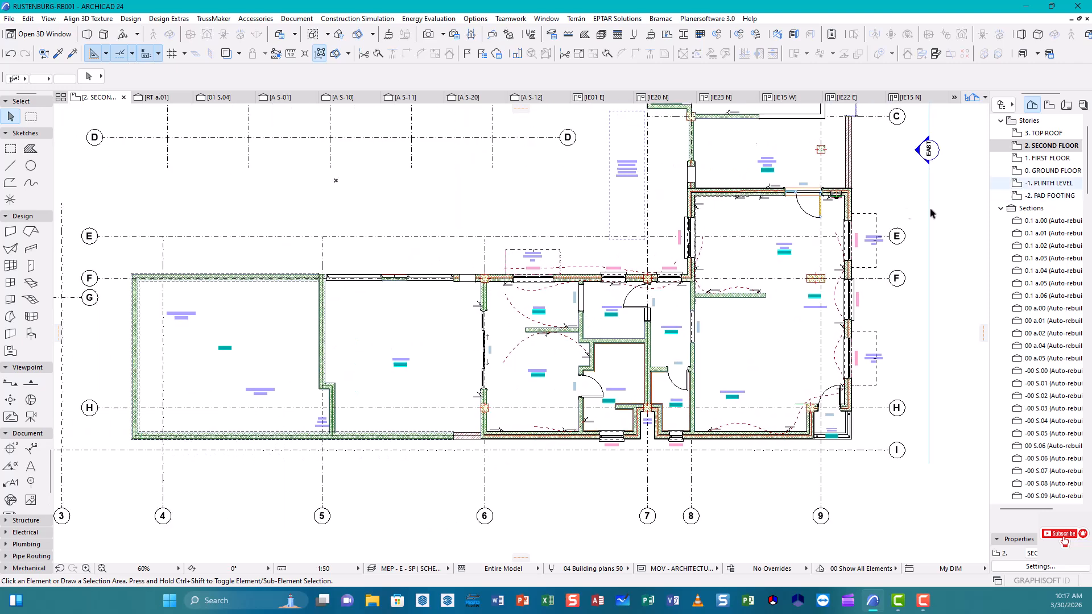
left_click(1047, 159)
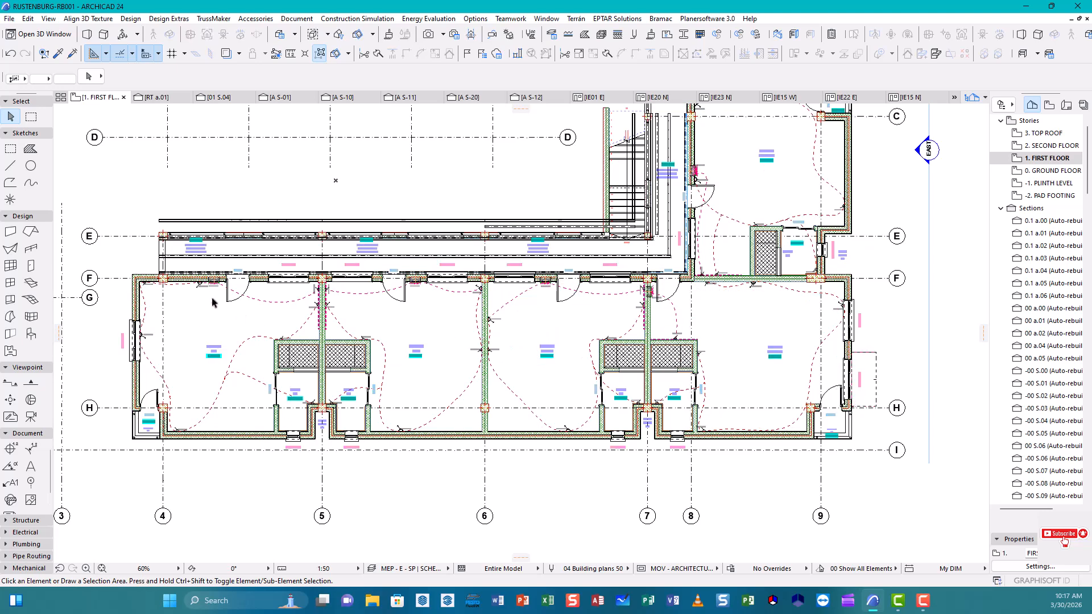
- Select the Hager socket object placed against the wall at outlet 2GR-9F, beside distribution board DBB-06
scroll(198, 278, "up", 10)
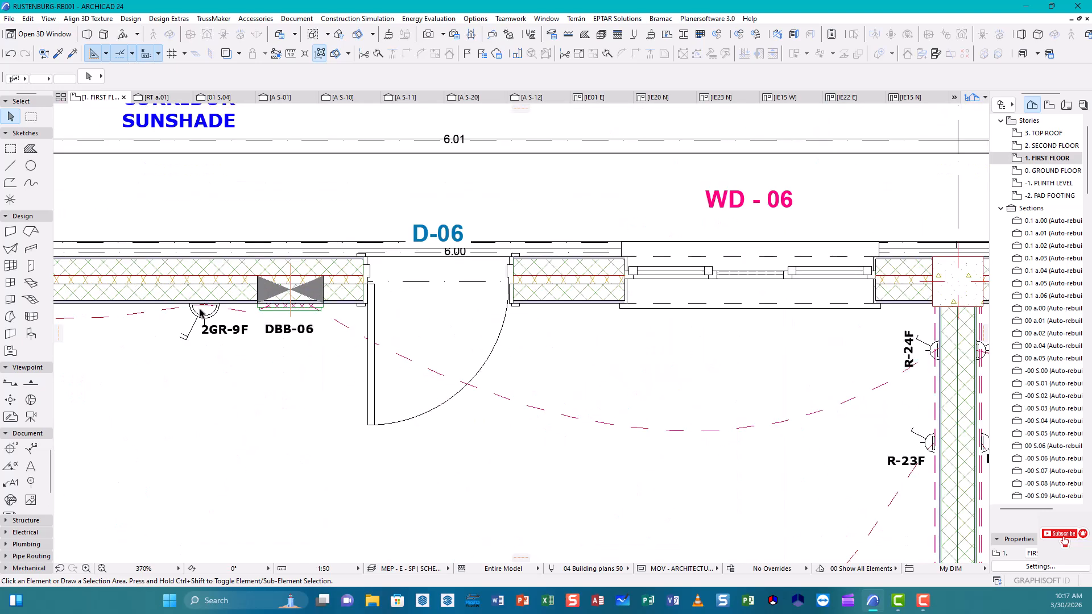
scroll(200, 312, "up", 4)
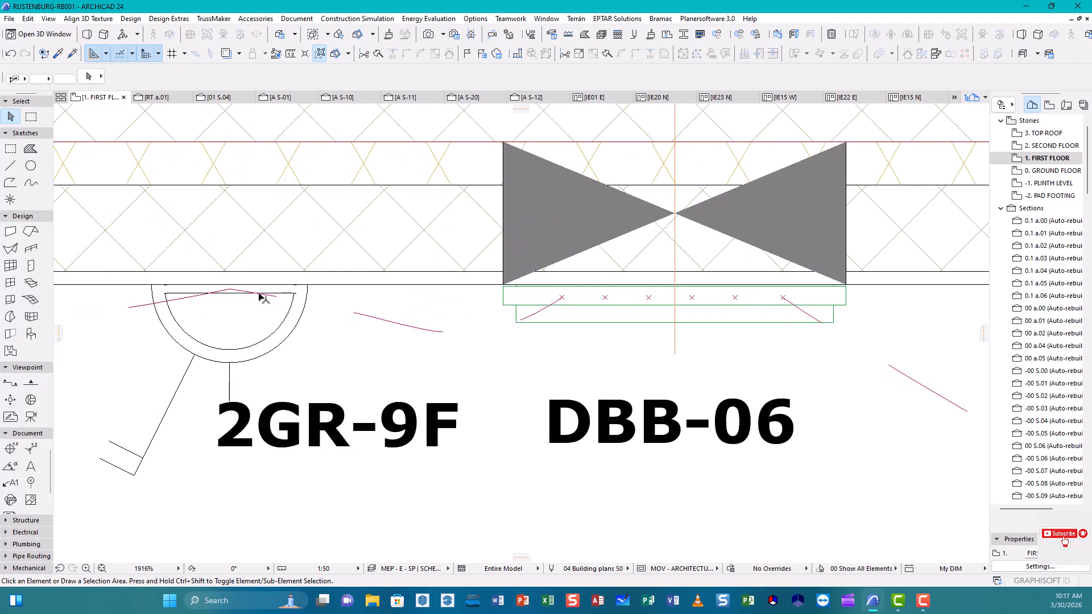
left_click(279, 292)
left_click(280, 293)
left_click(297, 296)
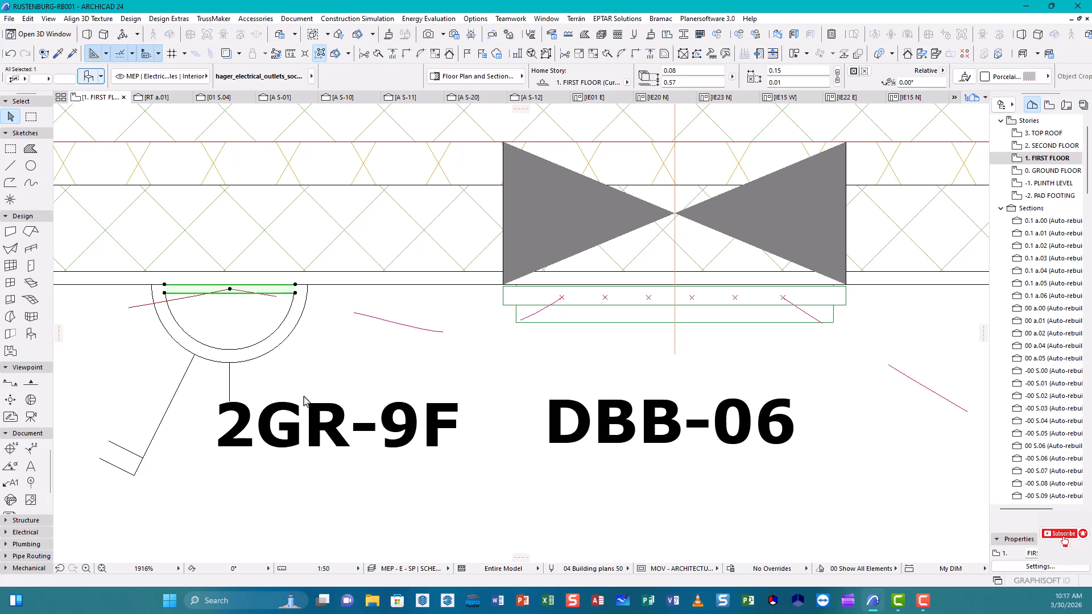
- Review the frame settings and 3D preview of the selected Hager socket at outlet 2GR-9F, then cancel and clear the selection
key("ctrl+t")
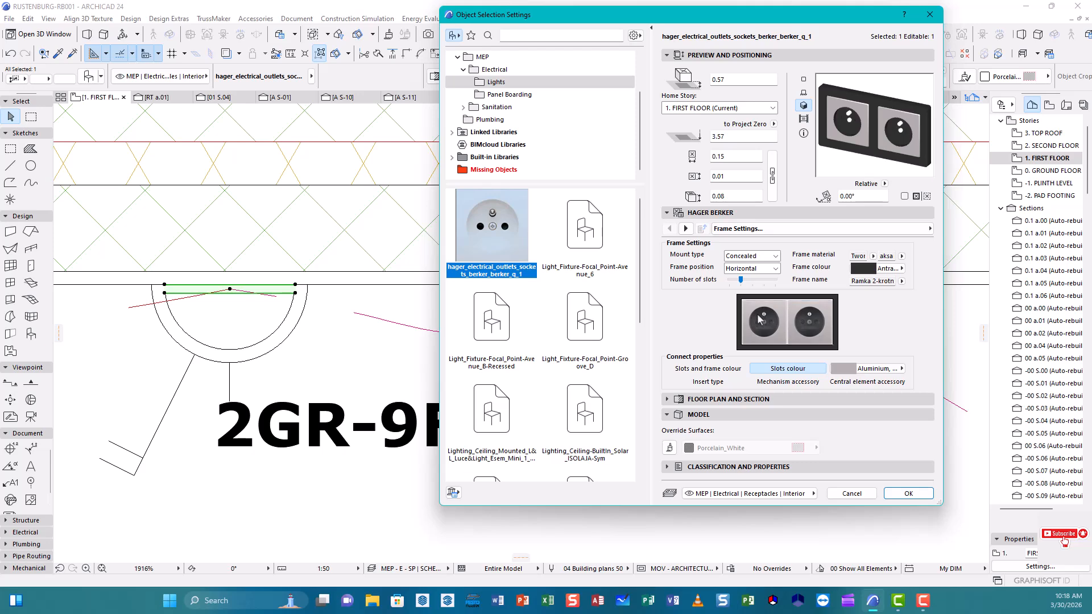
left_click(860, 496)
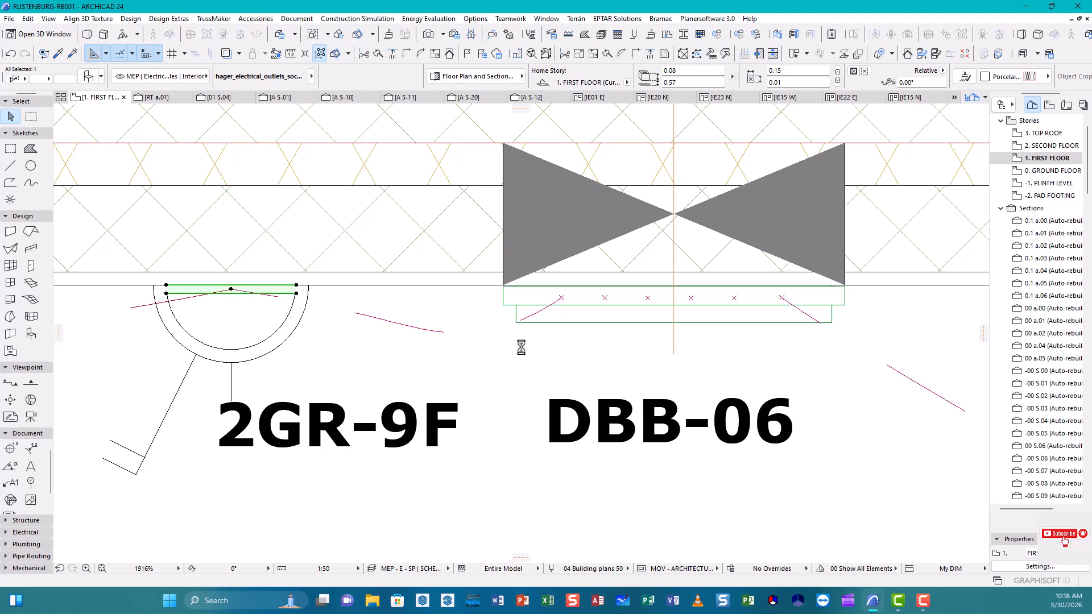
scroll(521, 347, "down", 3)
key("Escape")
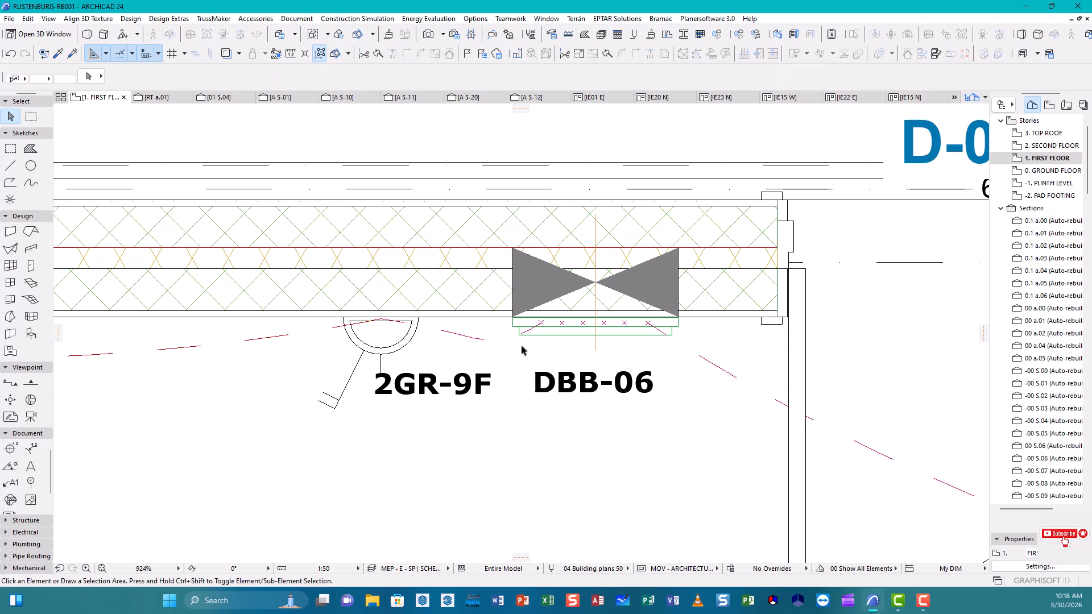
scroll(522, 349, "down", 9)
middle_click_drag(583, 327, 431, 252)
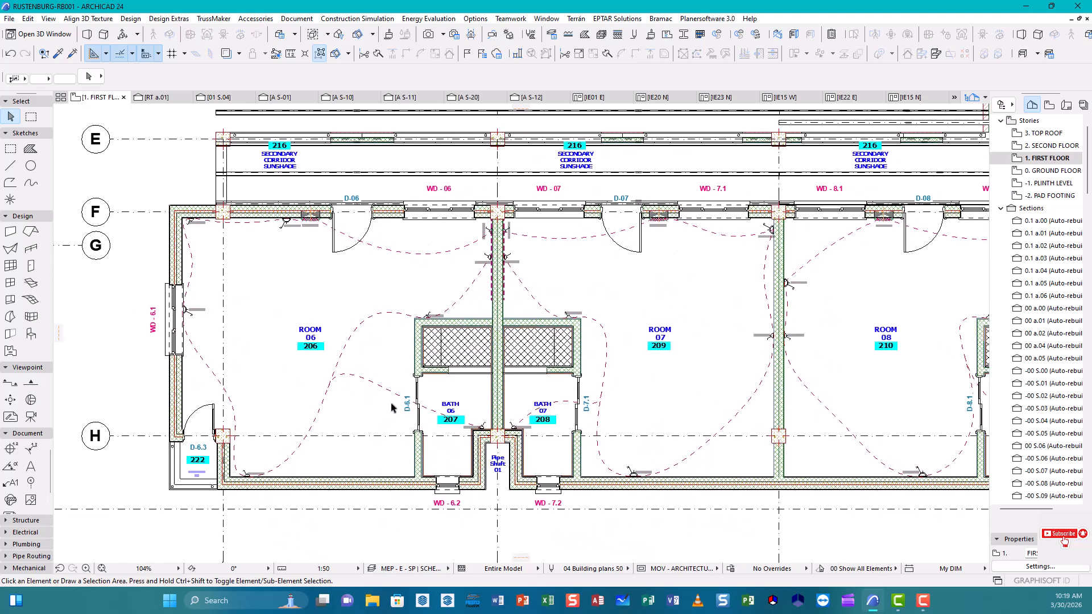
- Switch the first floor plan to the MEP - E - SP | SCHEMATIC POWER PLAN layer combination
left_click(410, 568)
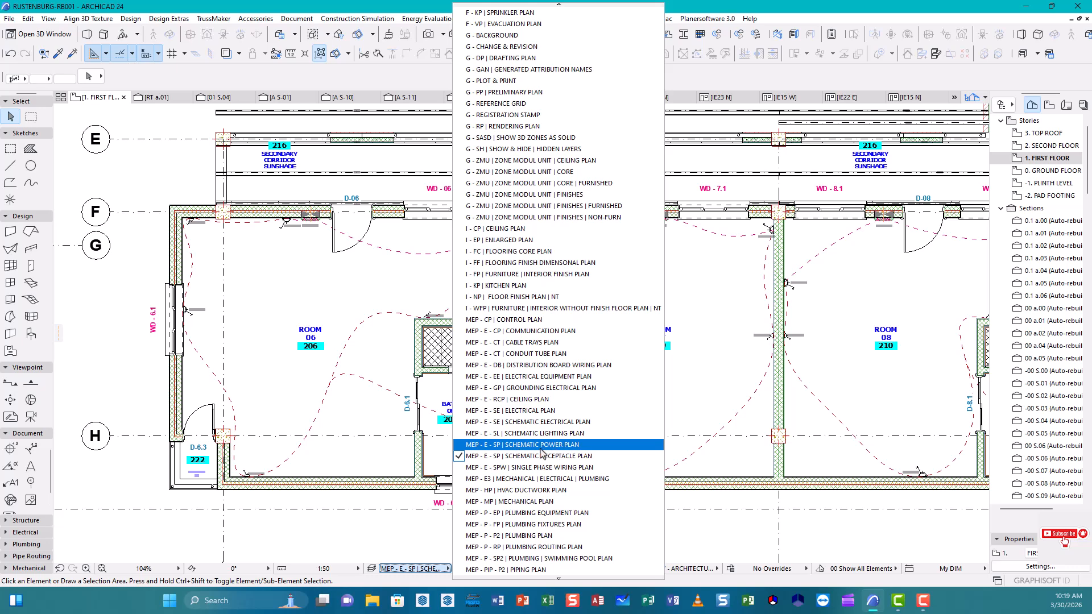
left_click(568, 448)
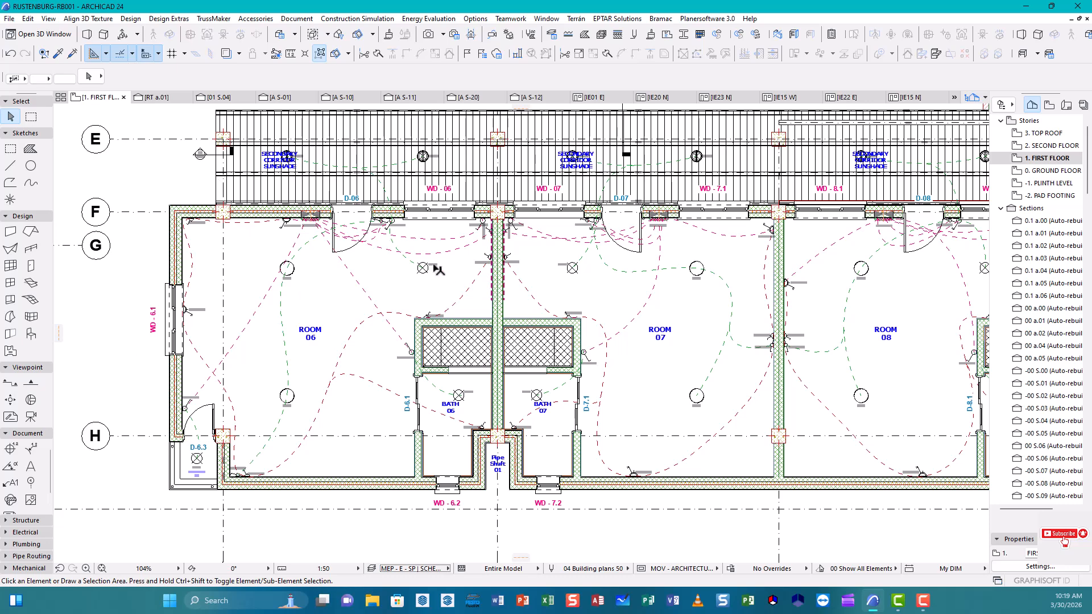
scroll(263, 247, "up", 3)
scroll(263, 246, "up", 3)
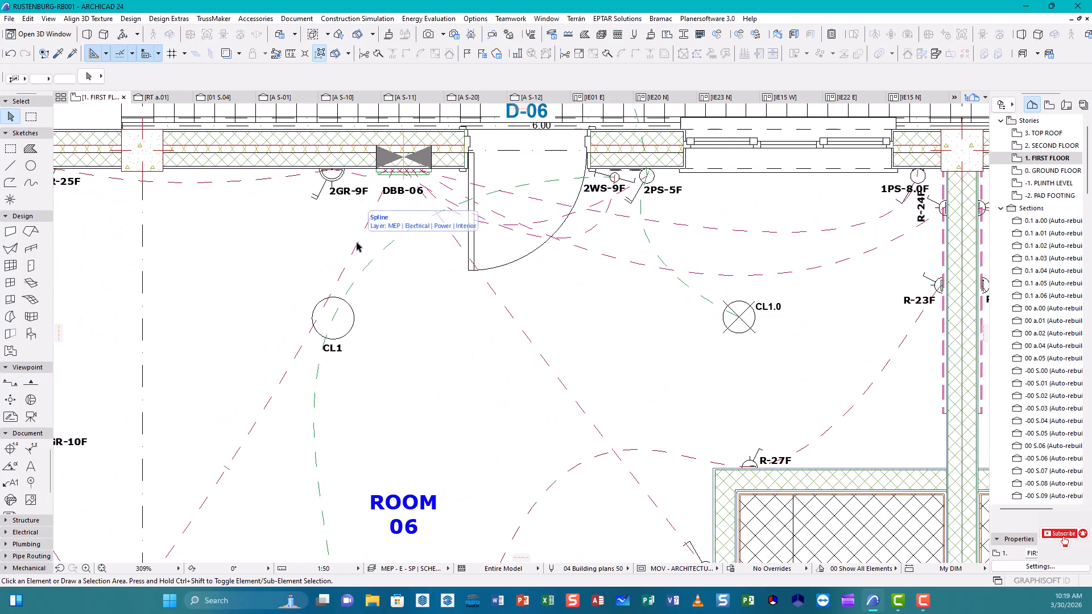
left_click(375, 208)
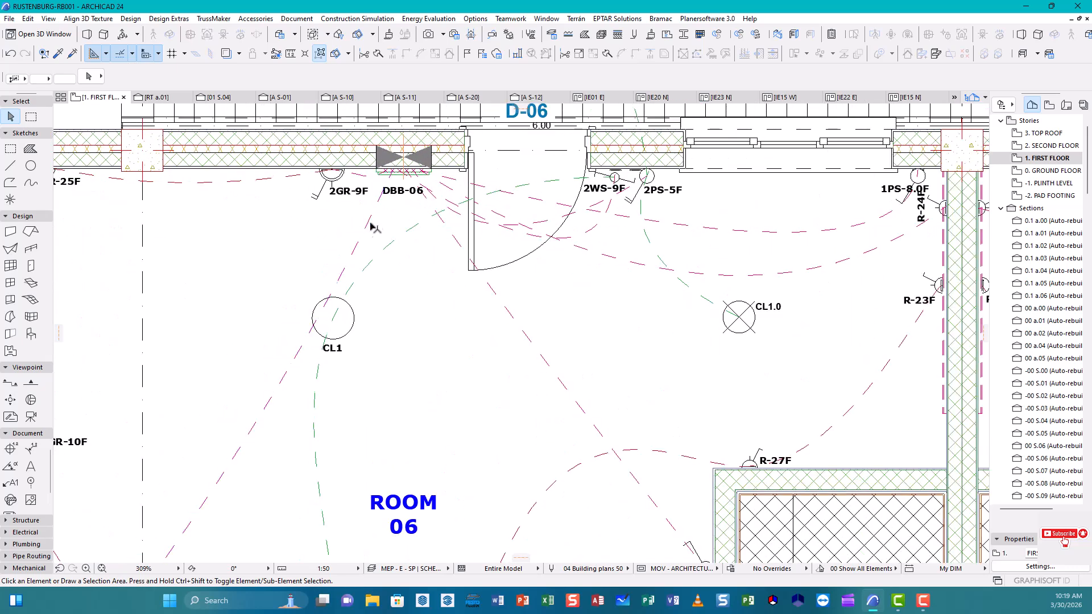
middle_click_drag(374, 224, 378, 254)
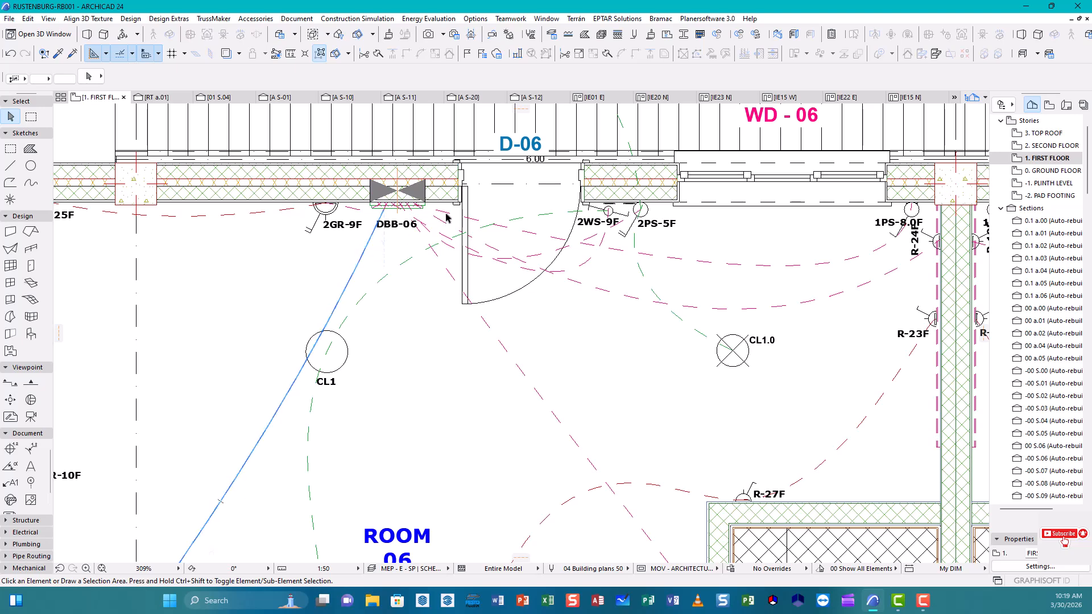
- Select the Hager socket objects at outlets 2GR-9F, 2WS-9F and 2PS-5F on either side of door D-06
scroll(338, 206, "up", 6)
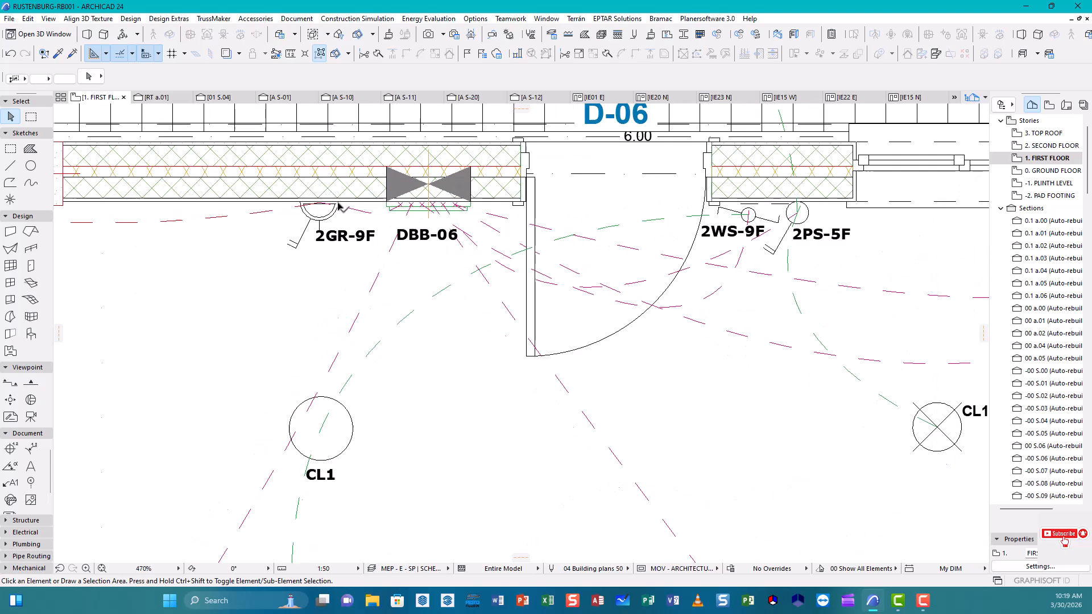
left_click(330, 204)
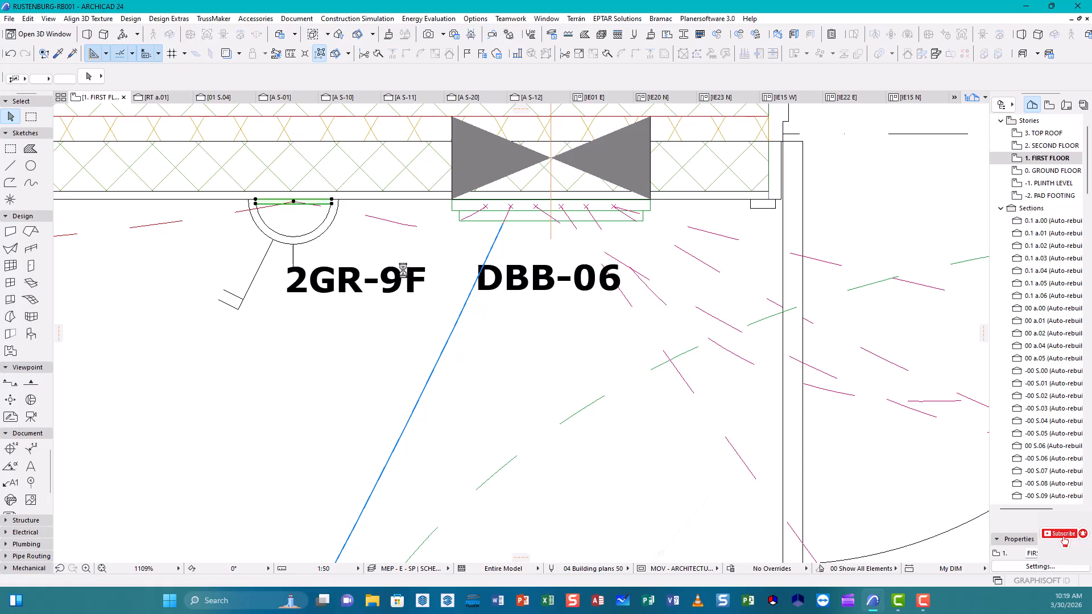
scroll(507, 284, "down", 4)
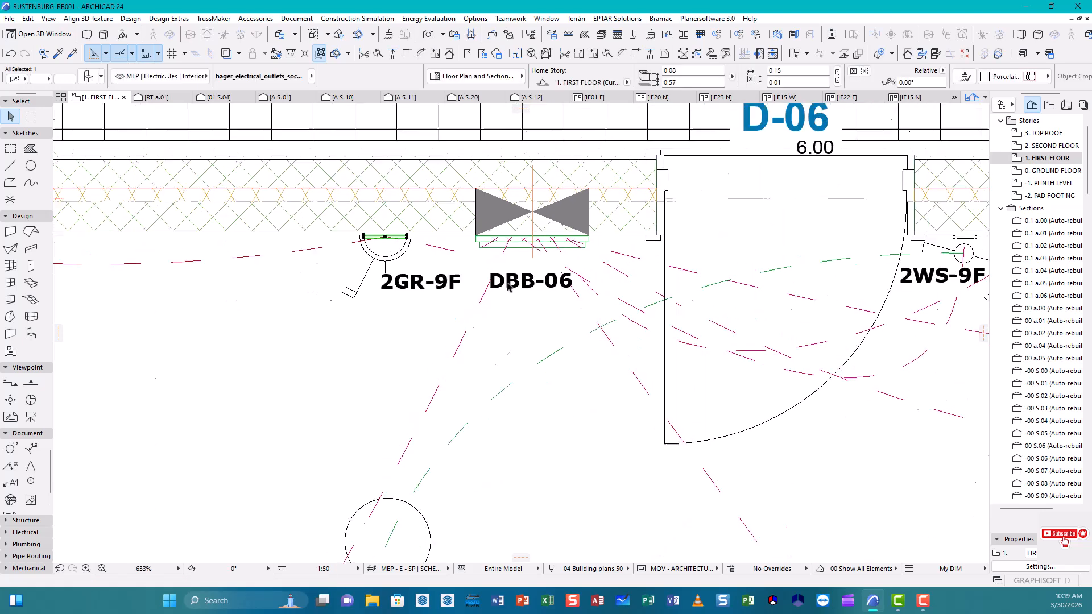
middle_click_drag(872, 299, 499, 308)
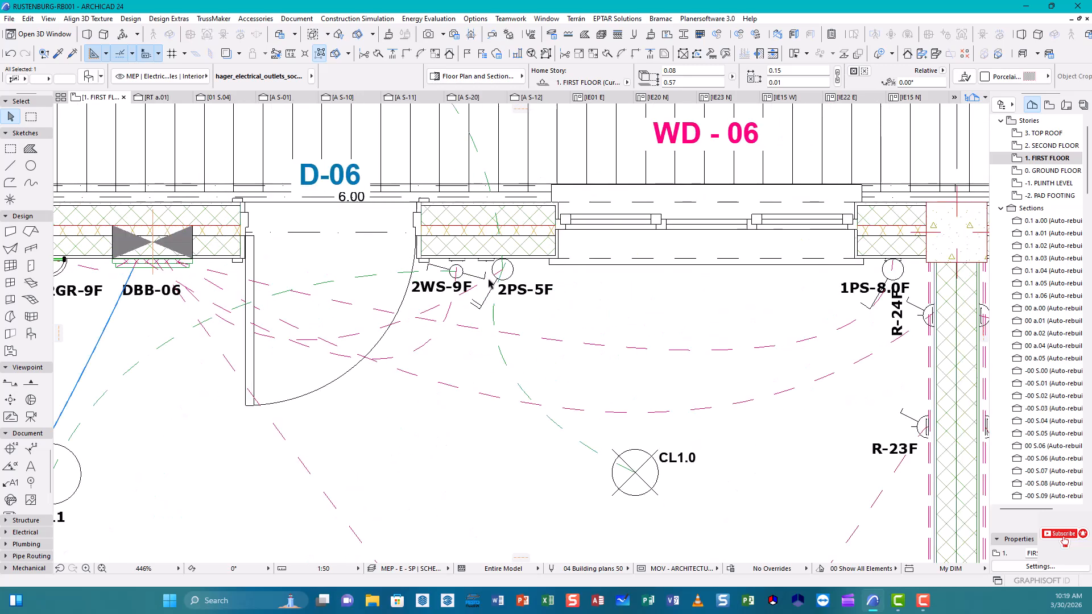
scroll(476, 275, "up", 4)
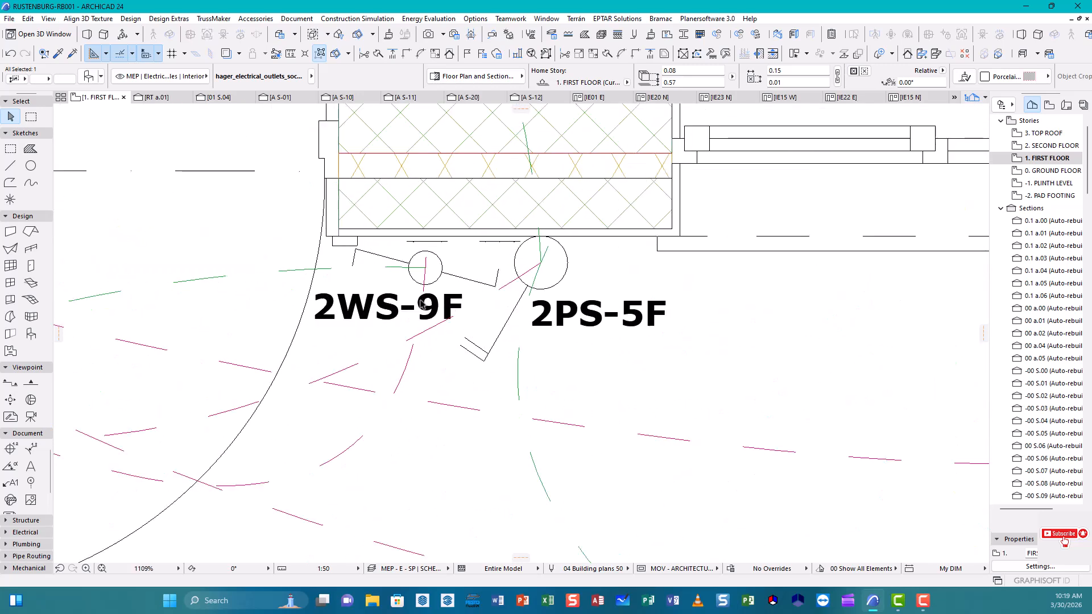
left_click(449, 243, "shift")
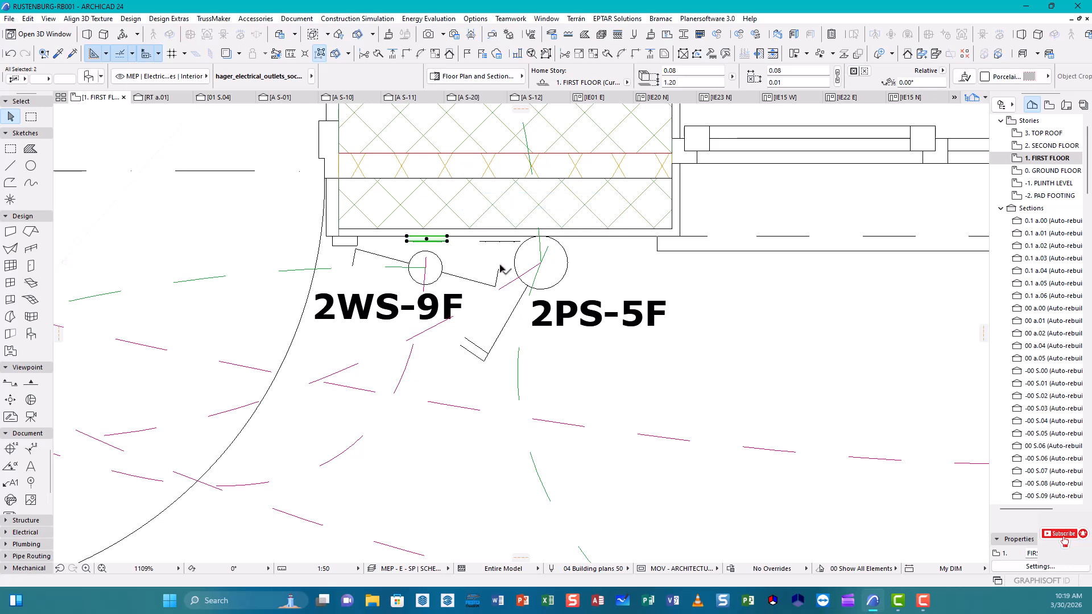
left_click(482, 244, "shift")
- Add the Hager socket object at outlet R-24F, on the wall between Rooms 06 and 07, to the selection
scroll(486, 324, "down", 7)
middle_click_drag(483, 347, 416, 267)
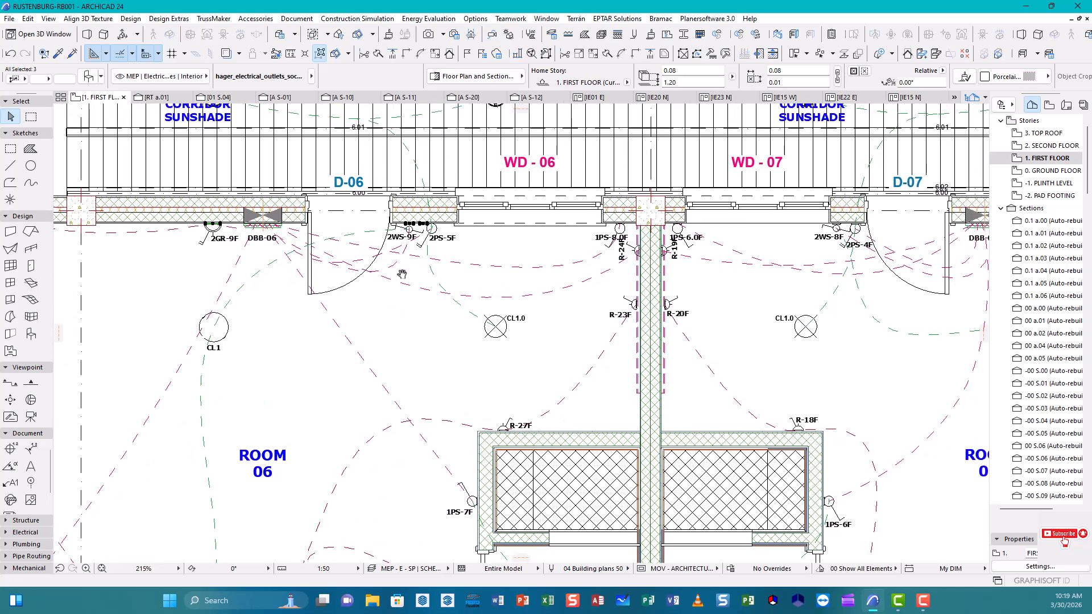
scroll(637, 259, "up", 8)
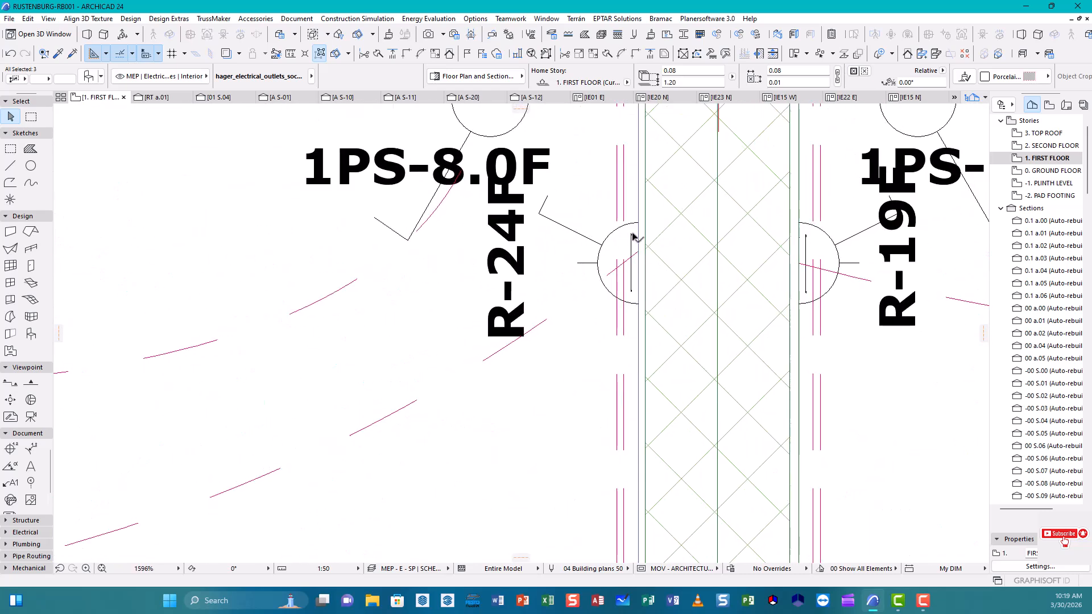
left_click(632, 238, "shift")
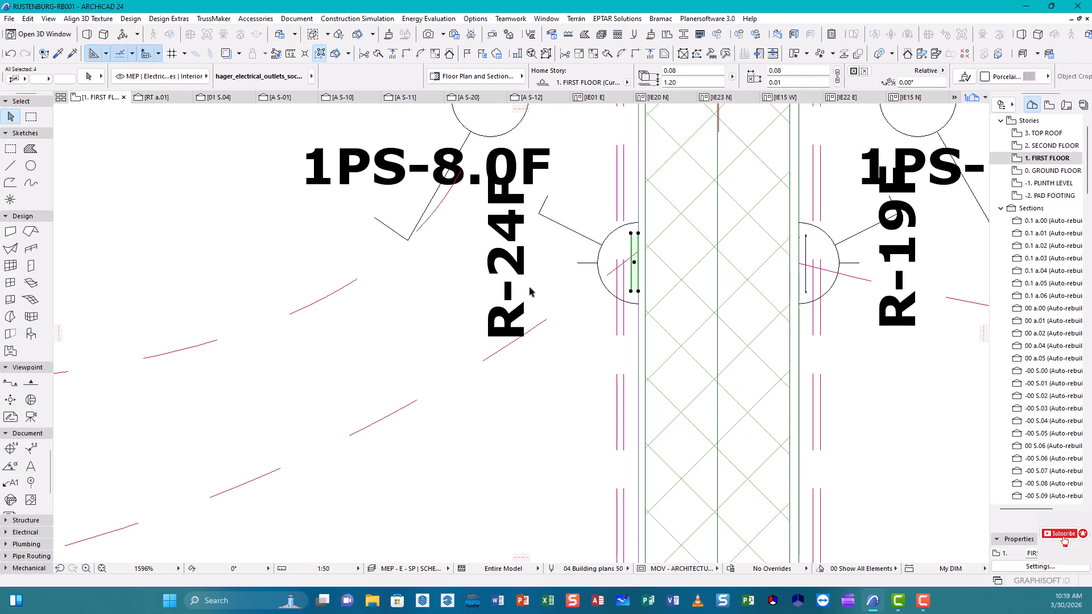
- Add the Hager socket object at outlet 1PS-7F, on the Bath 06 side of Room 06, to the selection
scroll(532, 292, "down", 6)
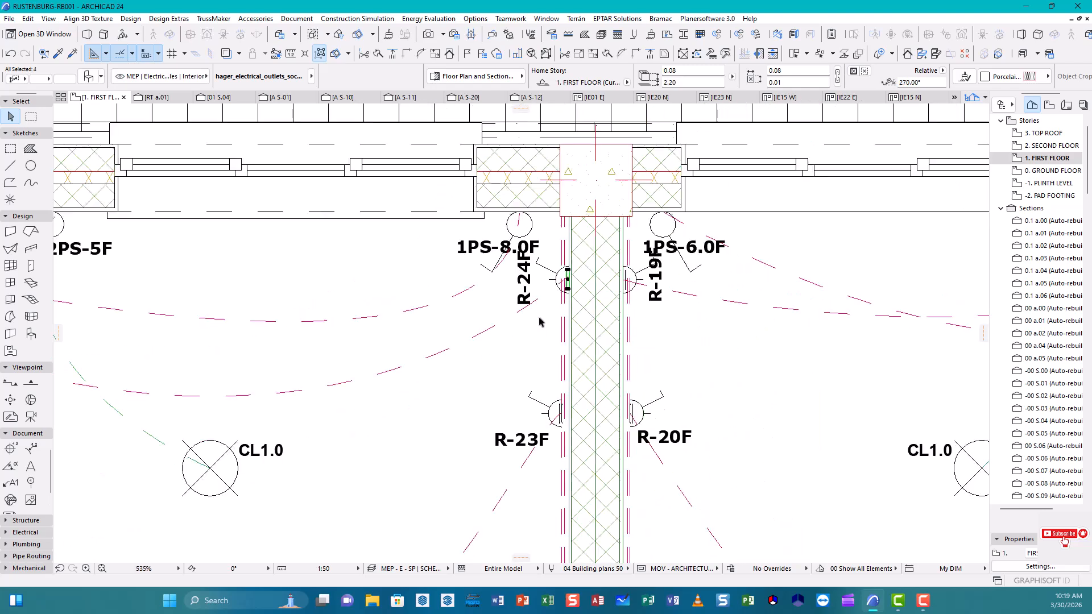
scroll(559, 416, "up", 4)
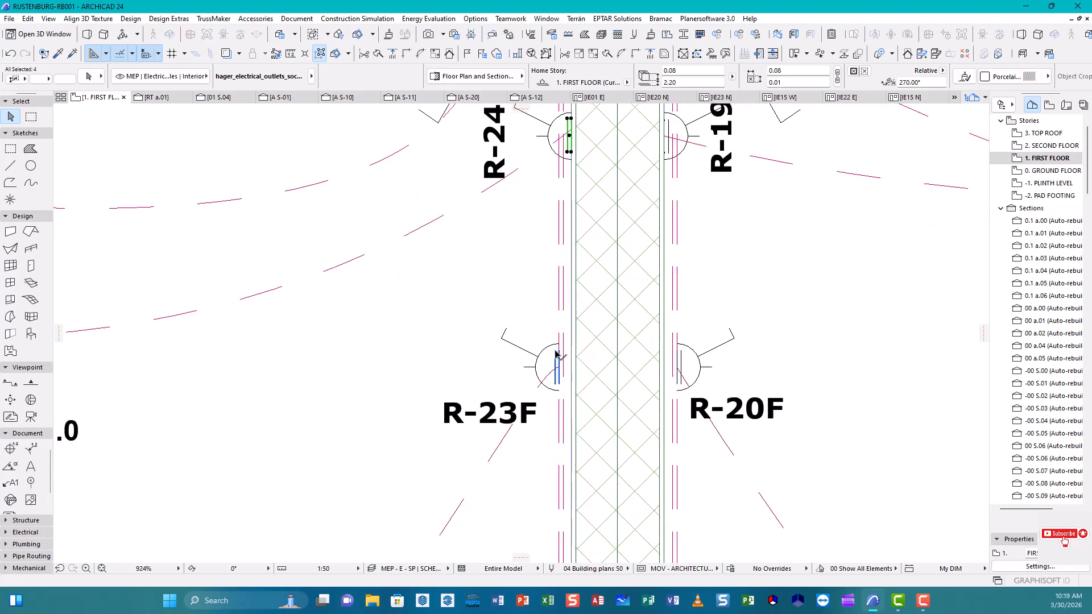
scroll(508, 330, "down", 2)
scroll(508, 332, "down", 4)
scroll(318, 361, "down", 2)
middle_click_drag(294, 355, 705, 233)
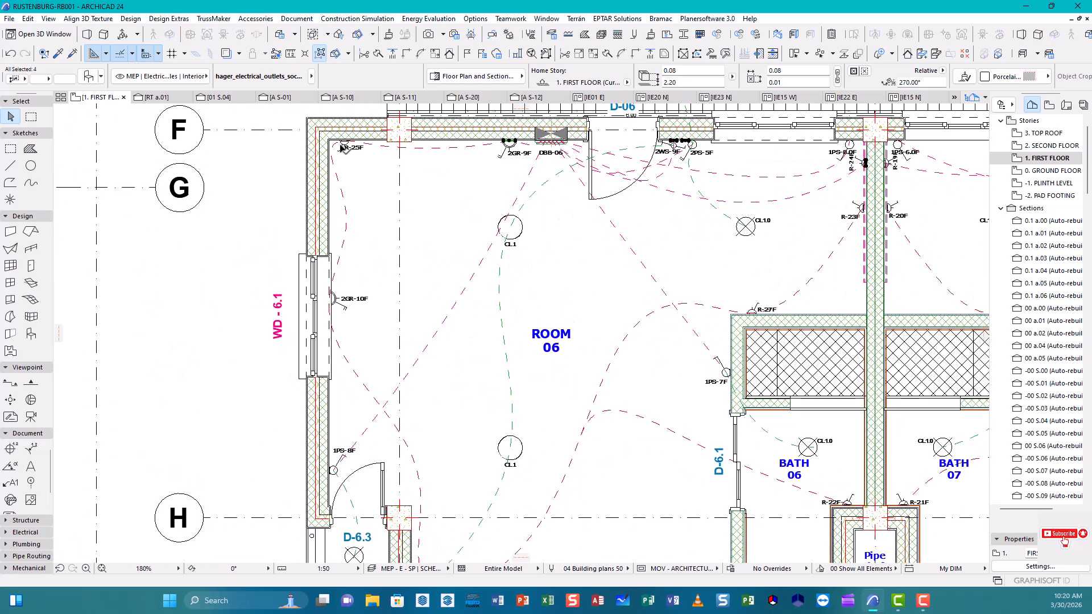
scroll(341, 149, "up", 2)
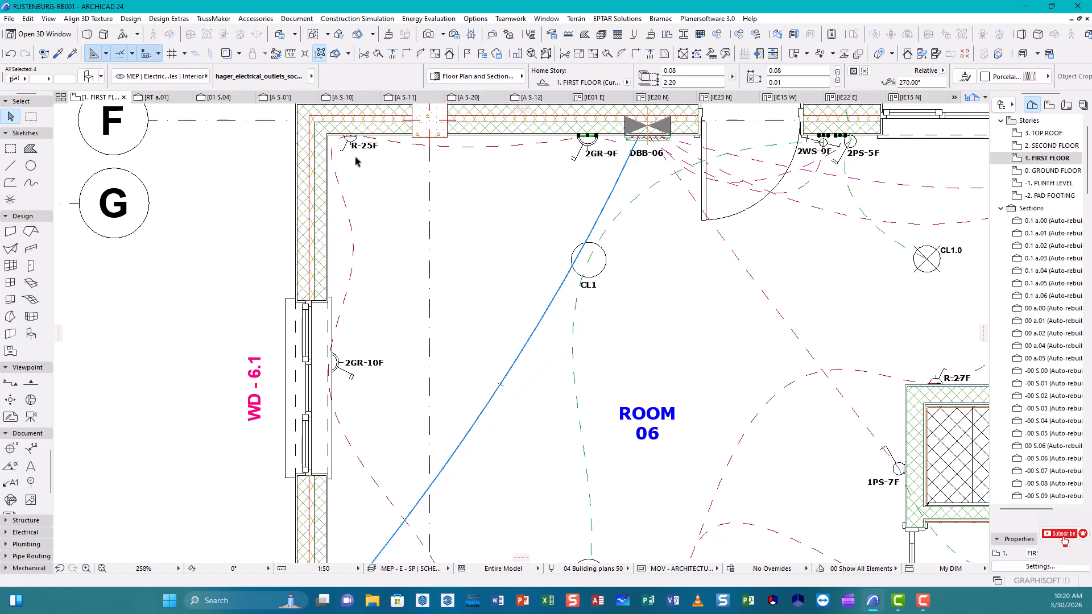
scroll(370, 175, "down", 5)
scroll(611, 251, "up", 5)
scroll(611, 250, "up", 5)
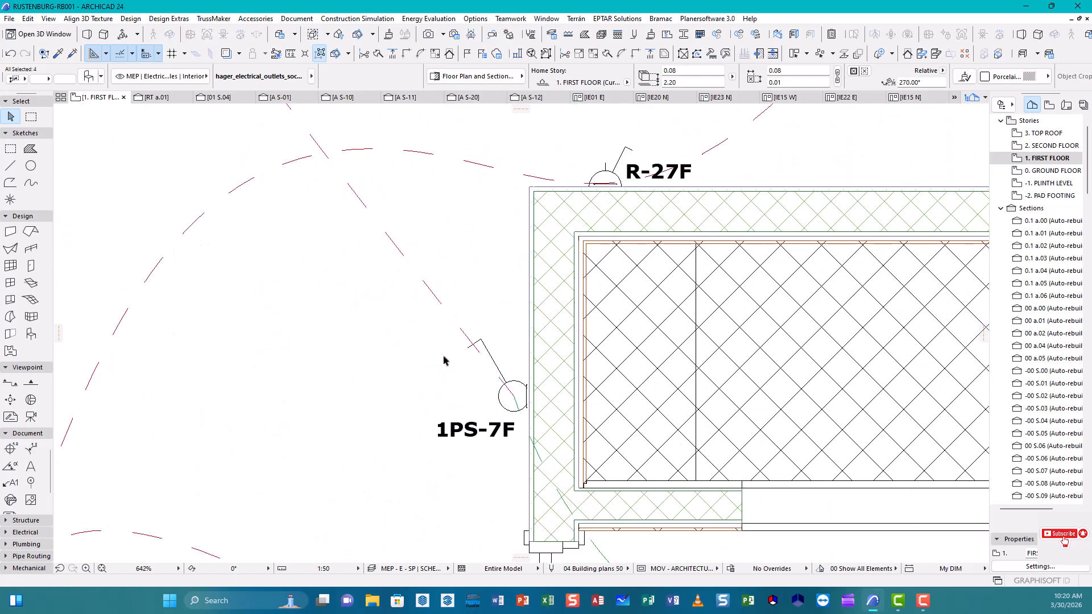
left_click(470, 350, "shift")
left_click(476, 354, "shift")
left_click(528, 390, "shift")
- Drag a copy of the five selected Hager objects about 25 m from Room 06 to the empty area outside Room 09's window wall
scroll(432, 388, "down", 7)
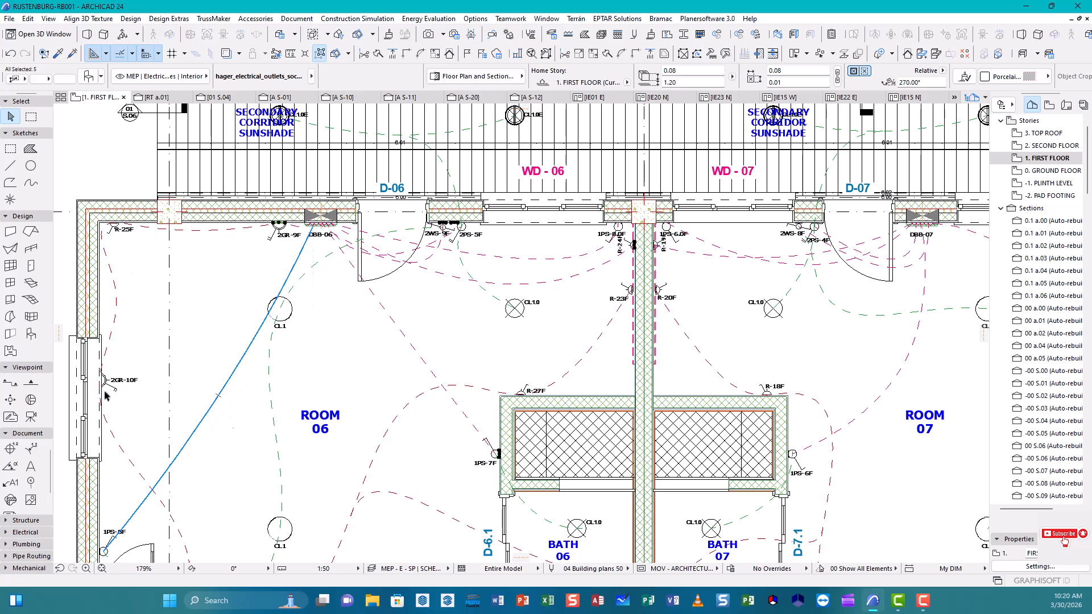
middle_click_drag(392, 463, 467, 448)
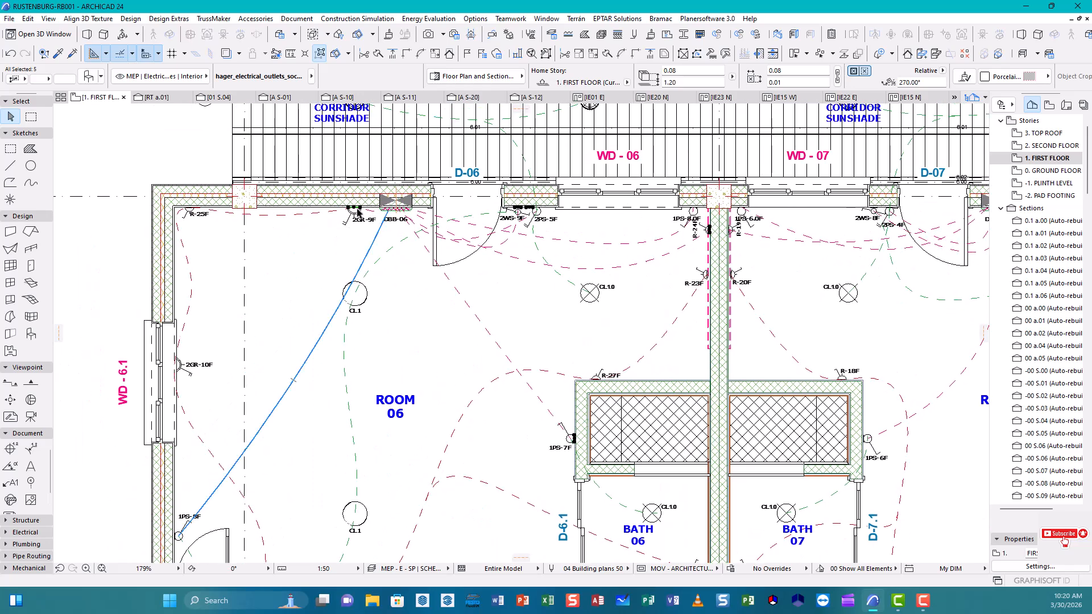
scroll(357, 213, "up", 7)
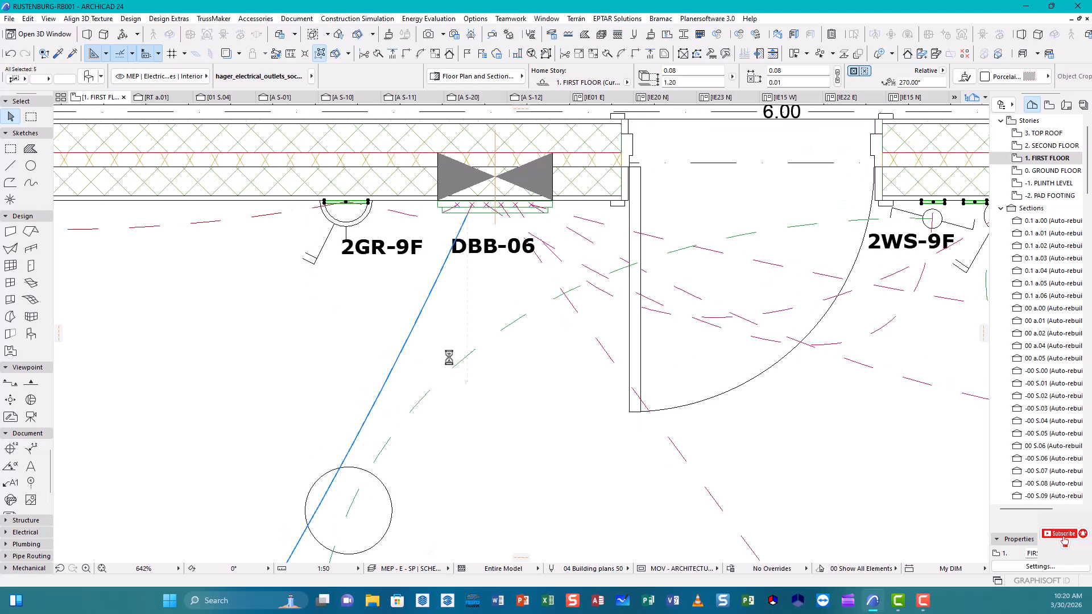
left_click(488, 413)
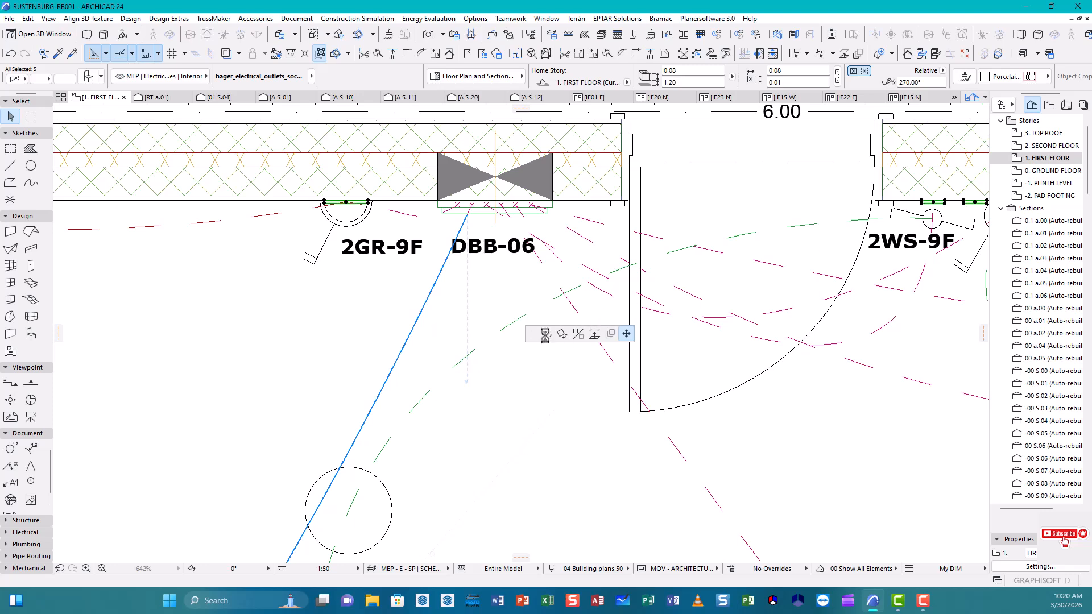
left_click(545, 336)
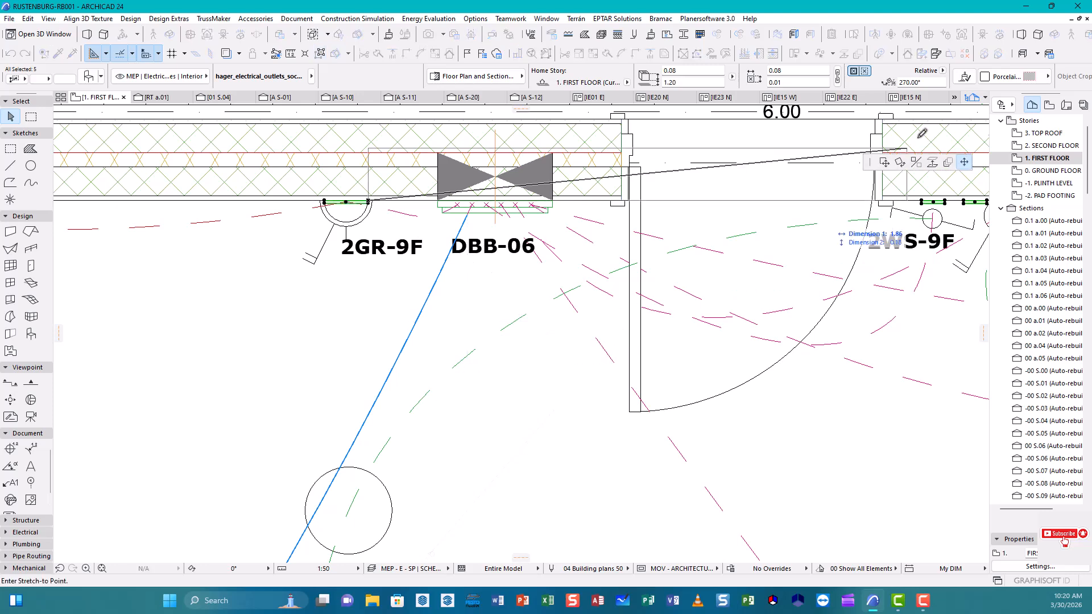
left_click(885, 164)
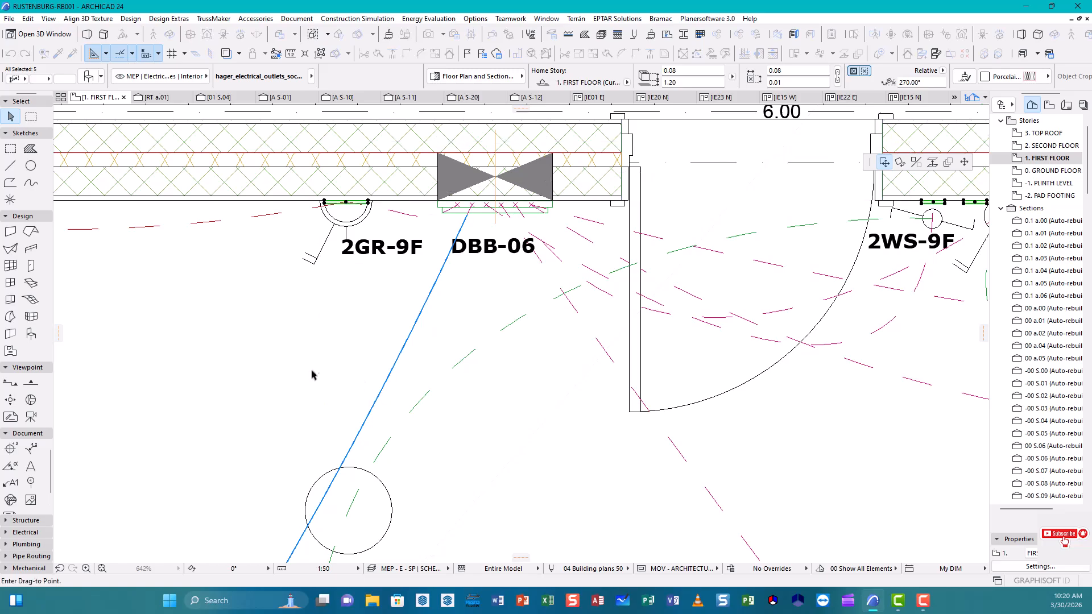
scroll(352, 369, "down", 5)
scroll(352, 369, "down", 2)
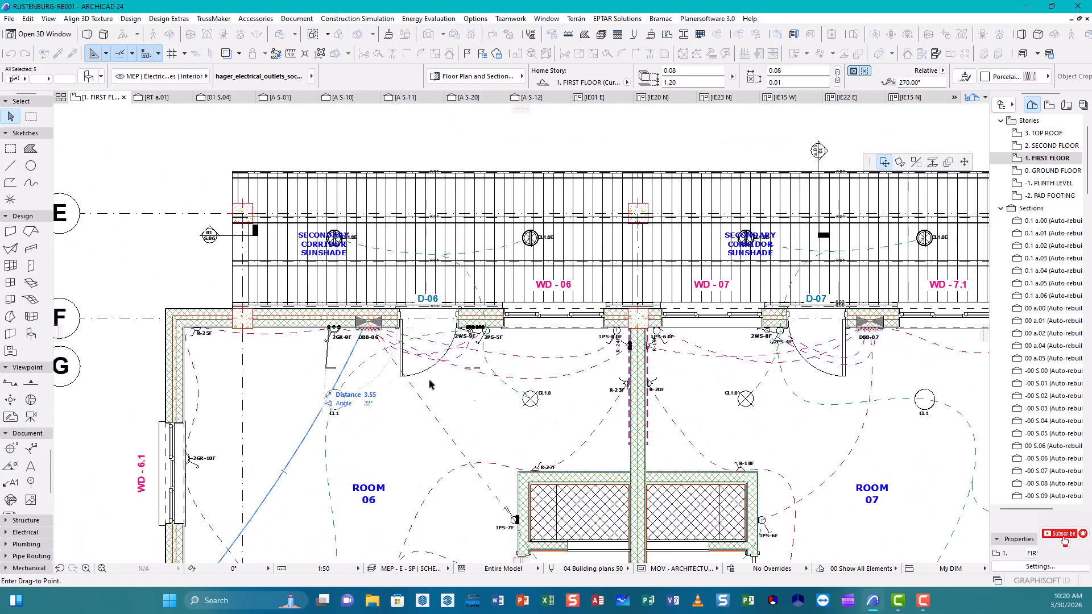
scroll(452, 364, "down", 3)
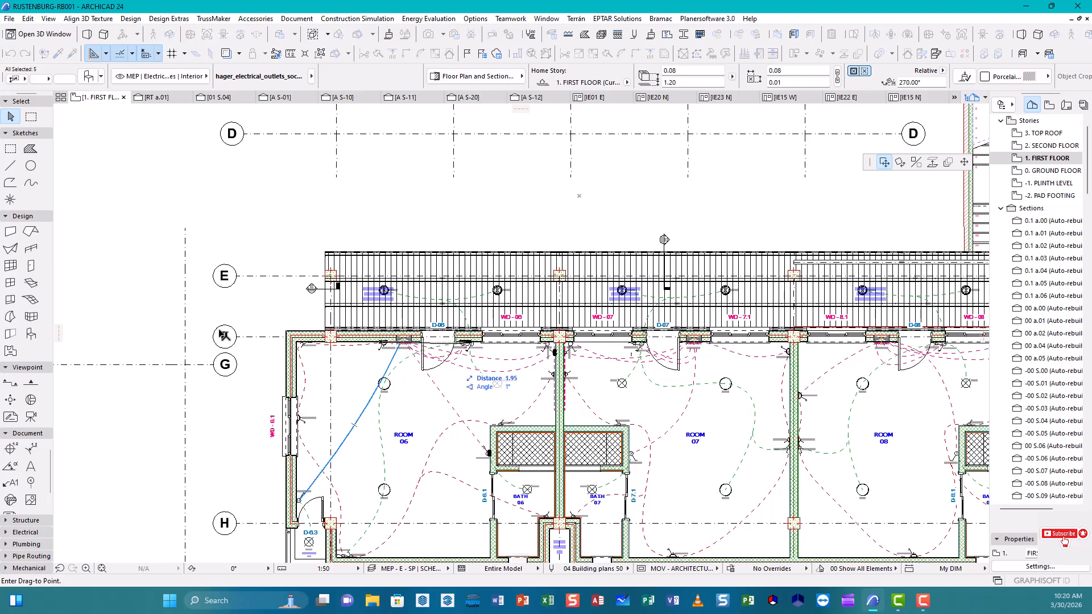
scroll(384, 355, "down", 1)
scroll(384, 355, "down", 3)
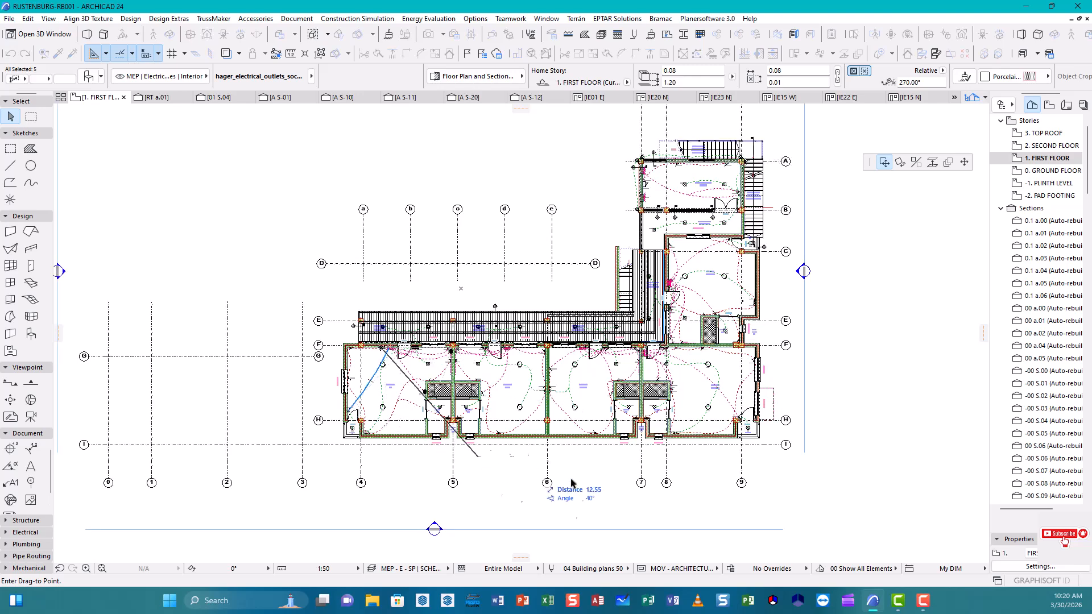
middle_click_drag(673, 475, 438, 478)
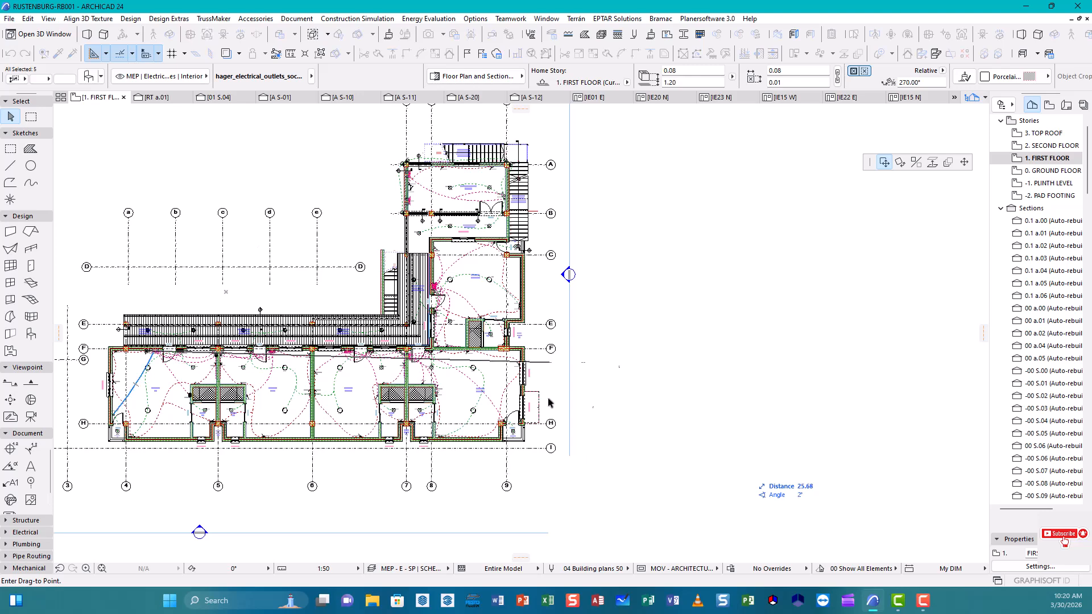
scroll(549, 403, "up", 5)
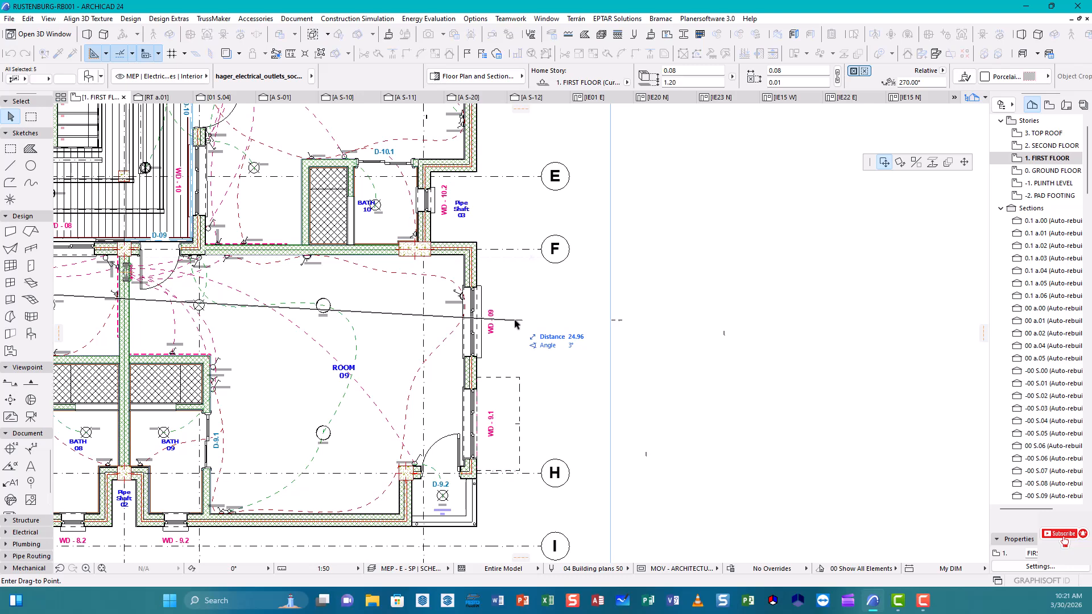
key("ctrl")
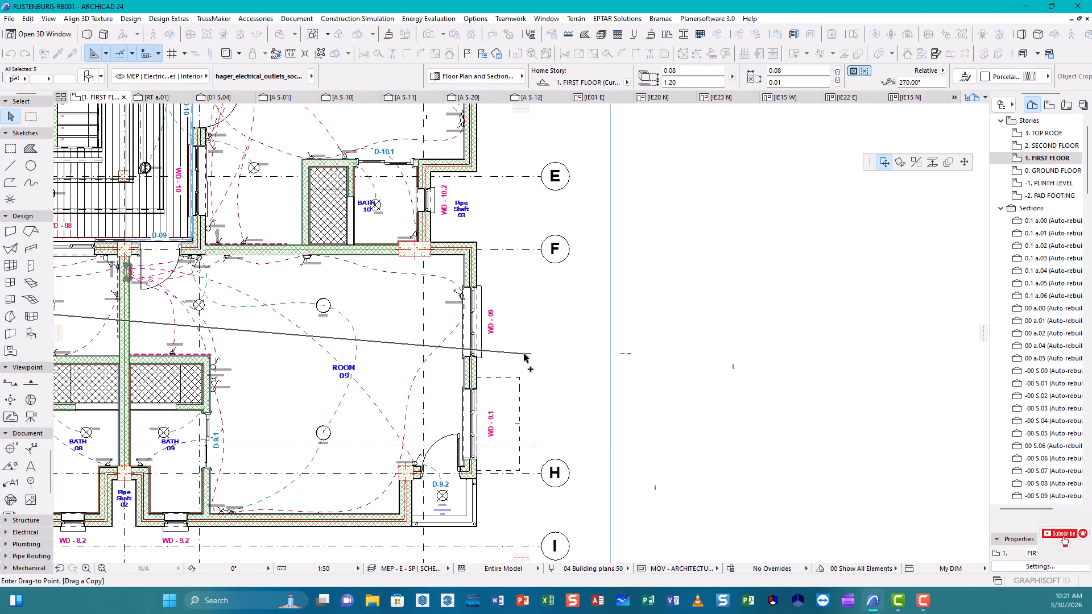
key("Escape")
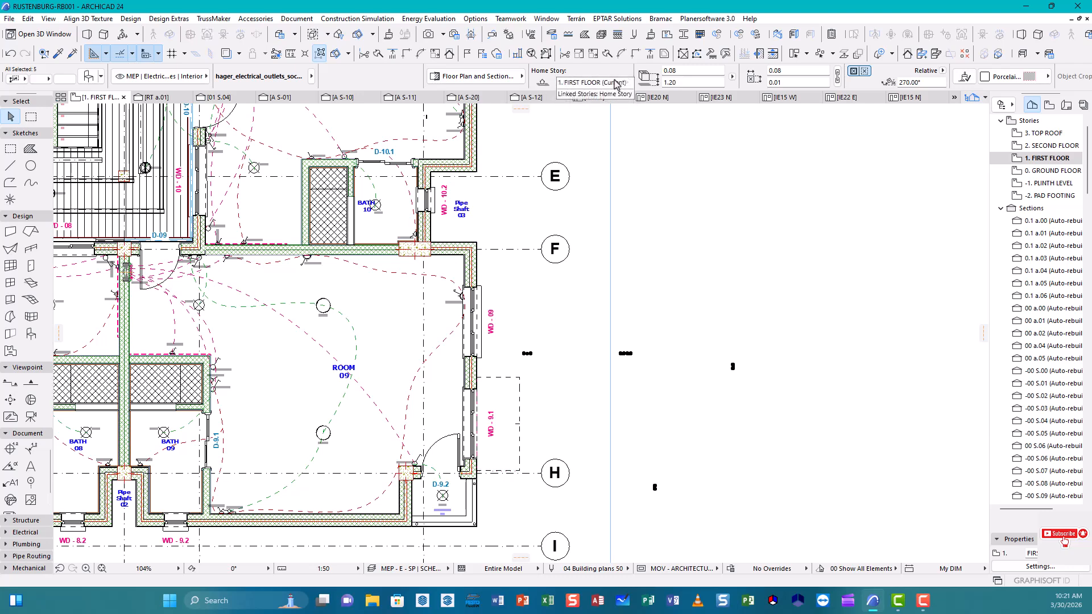
- Change the home story of the copied Hager objects to 2. SECOND FLOOR and open the second floor plan
scroll(974, 81, "down", 4)
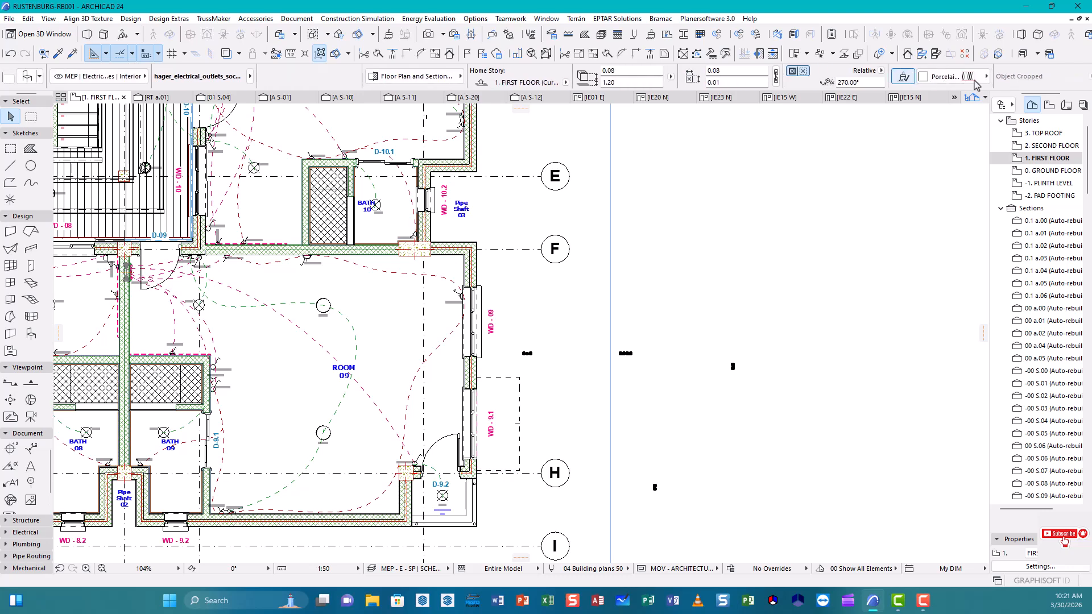
scroll(624, 85, "up", 4)
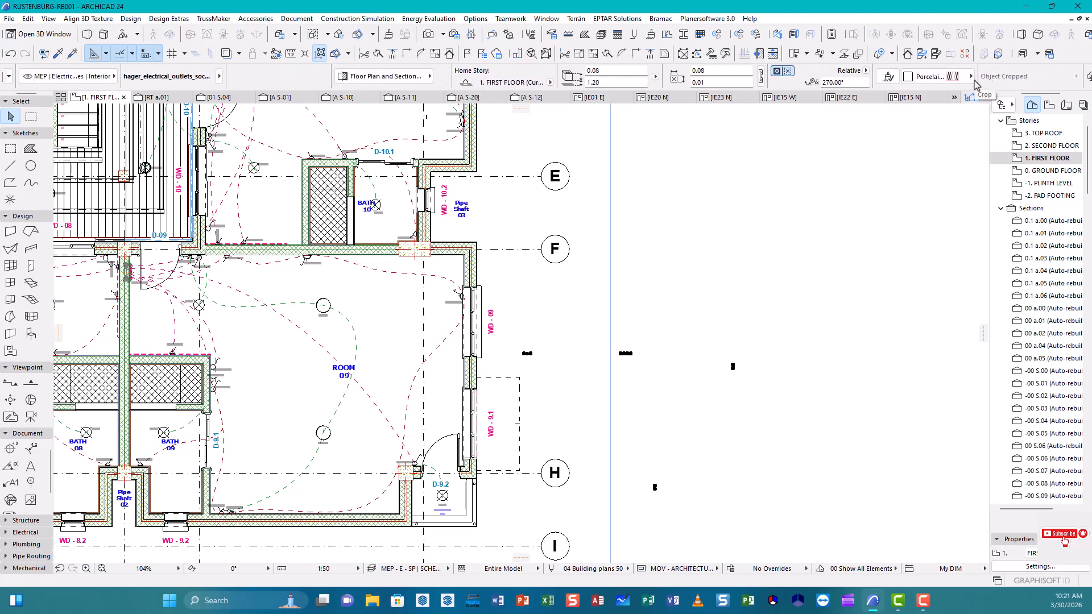
left_click(625, 84)
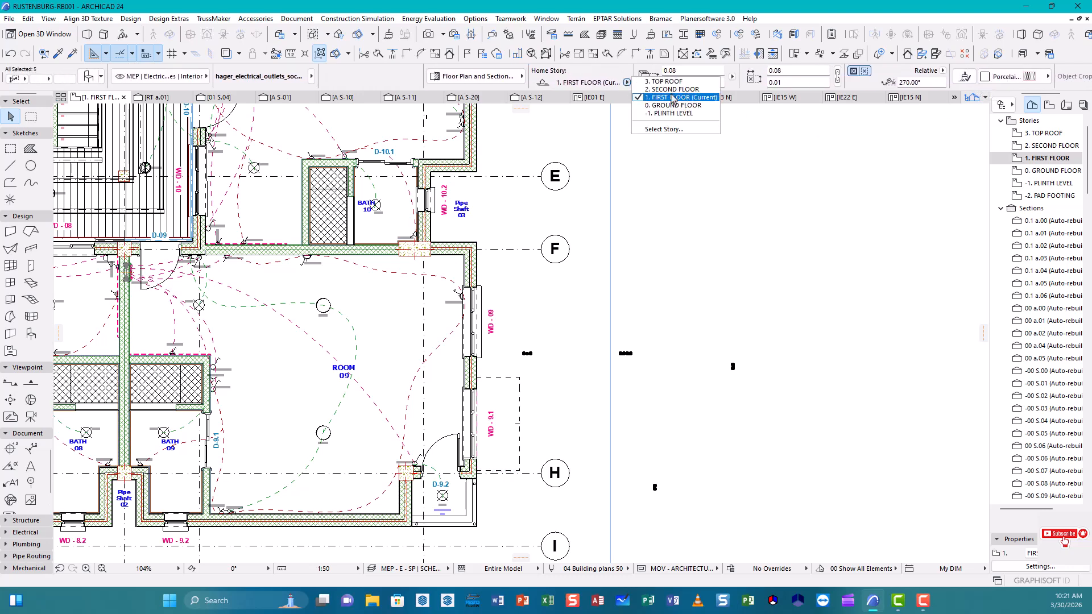
left_click(676, 92)
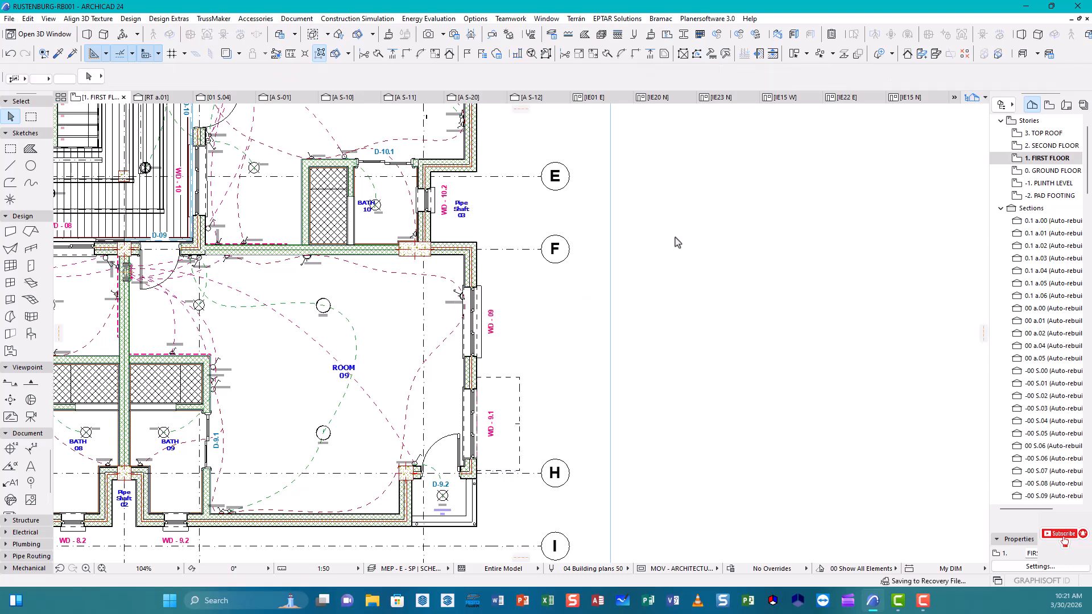
scroll(547, 322, "down", 4)
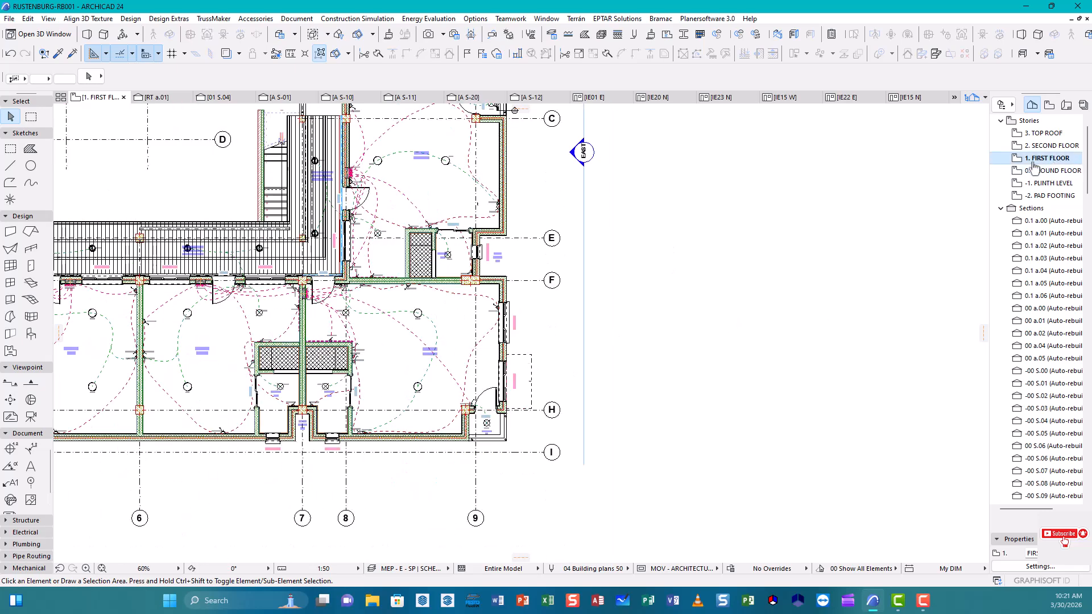
left_click(1043, 146)
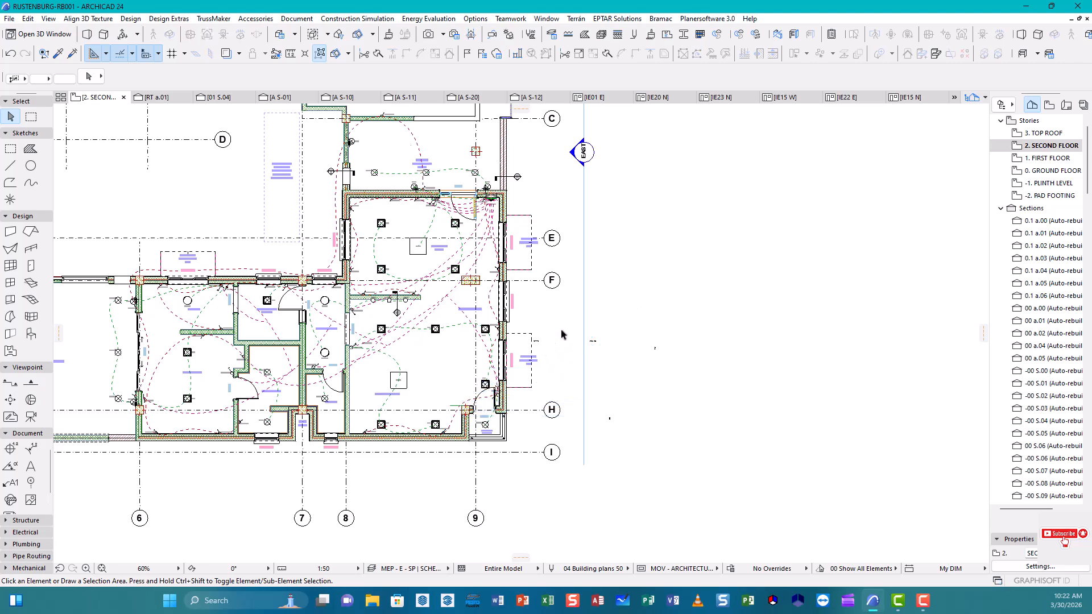
- Set the ID of the copied two-slot Hager socket beside Window Sunshade 2.3 to 3D - RSF
scroll(569, 353, "up", 2)
scroll(617, 336, "up", 3)
scroll(616, 332, "up", 1)
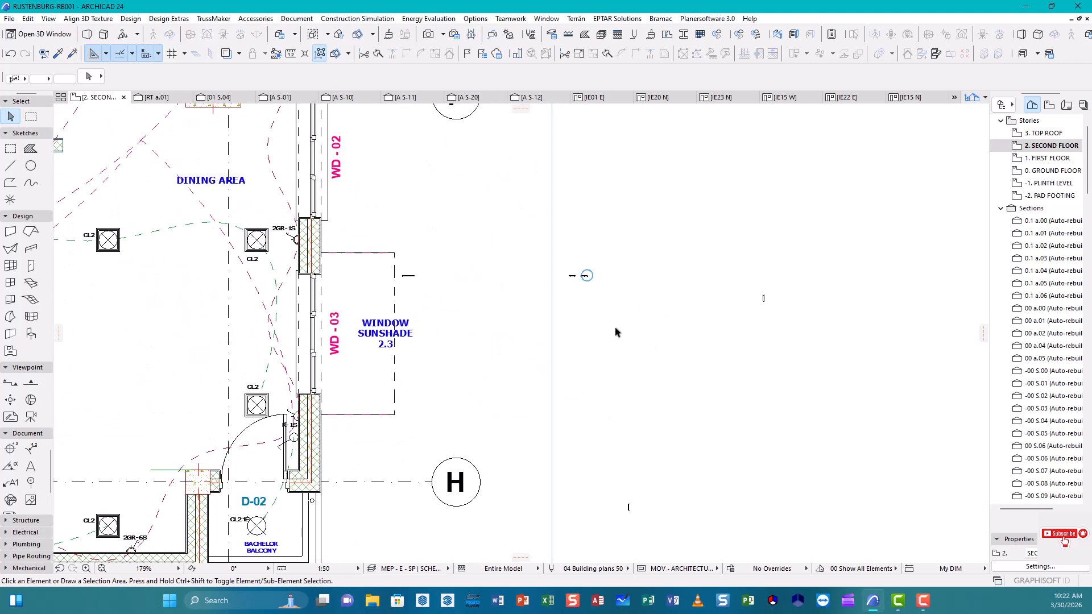
scroll(615, 332, "down", 2)
scroll(455, 304, "up", 10)
left_click(471, 280)
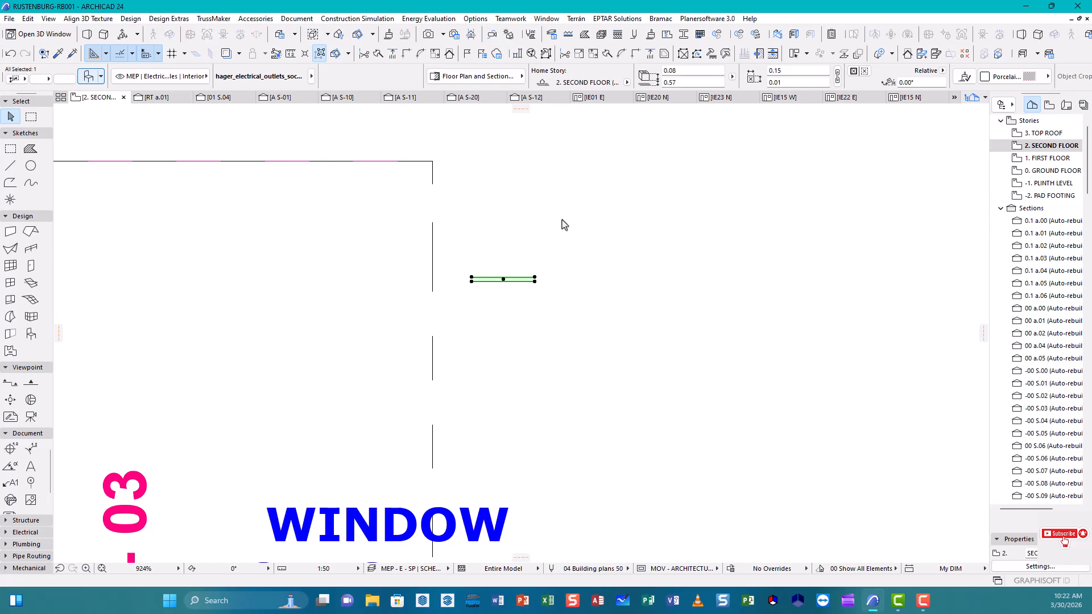
key("ctrl+t")
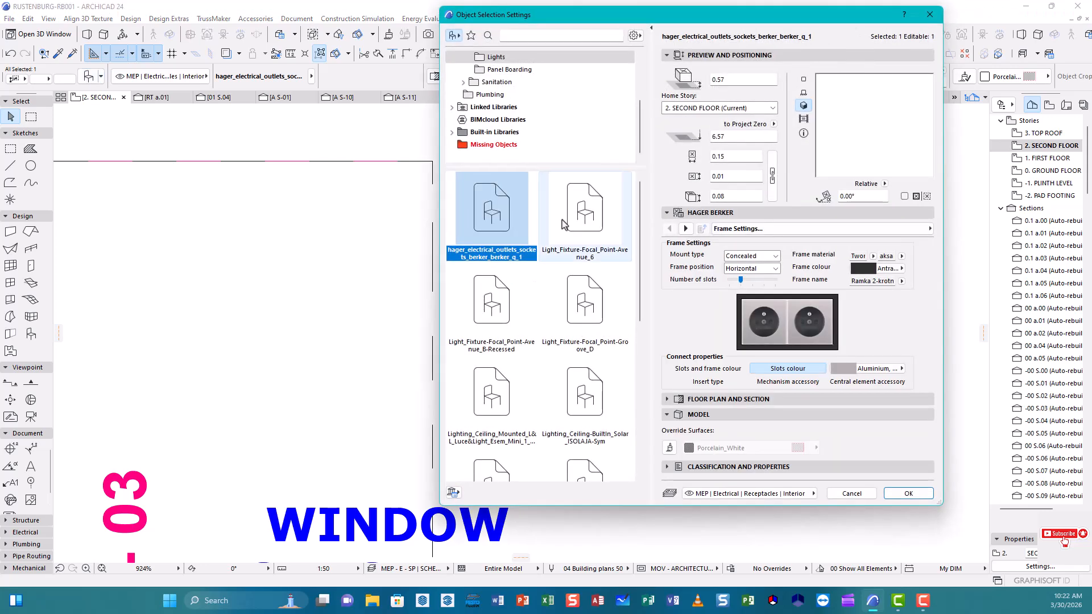
left_click(929, 14)
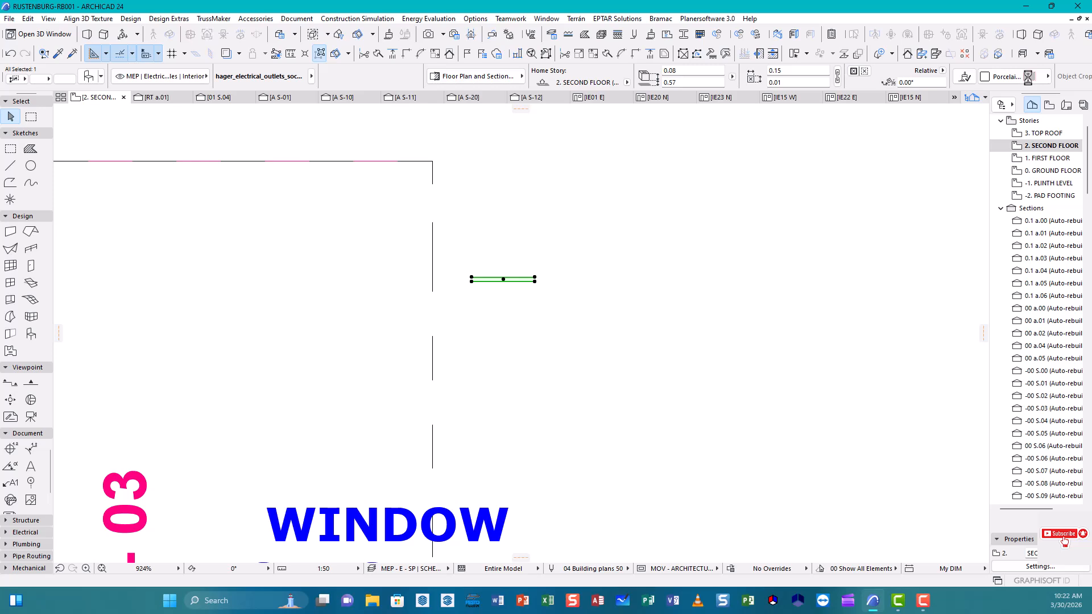
scroll(1028, 78, "down", 18)
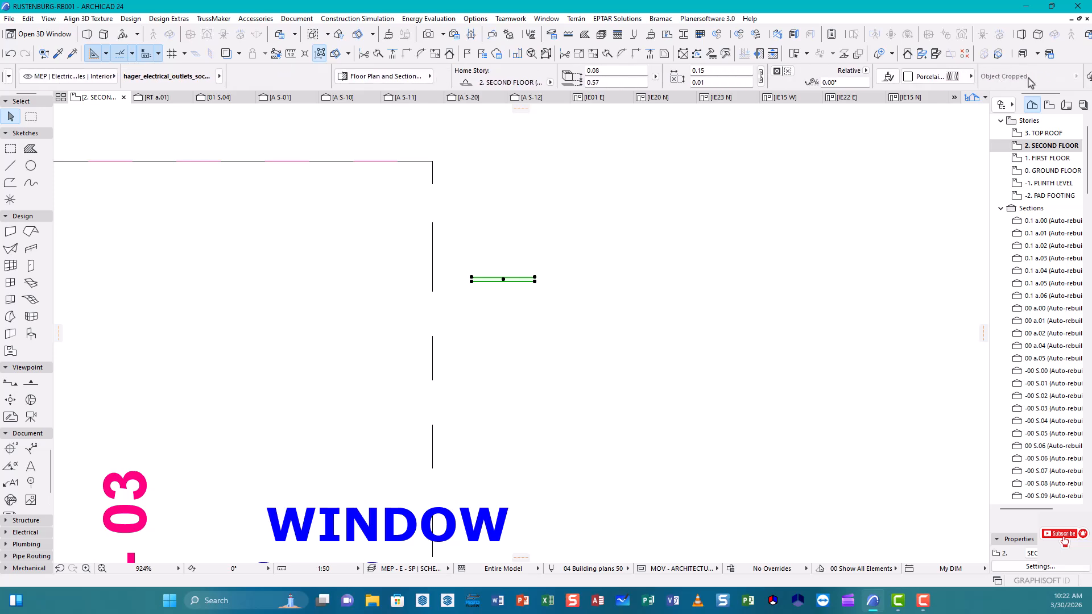
scroll(1028, 77, "down", 10)
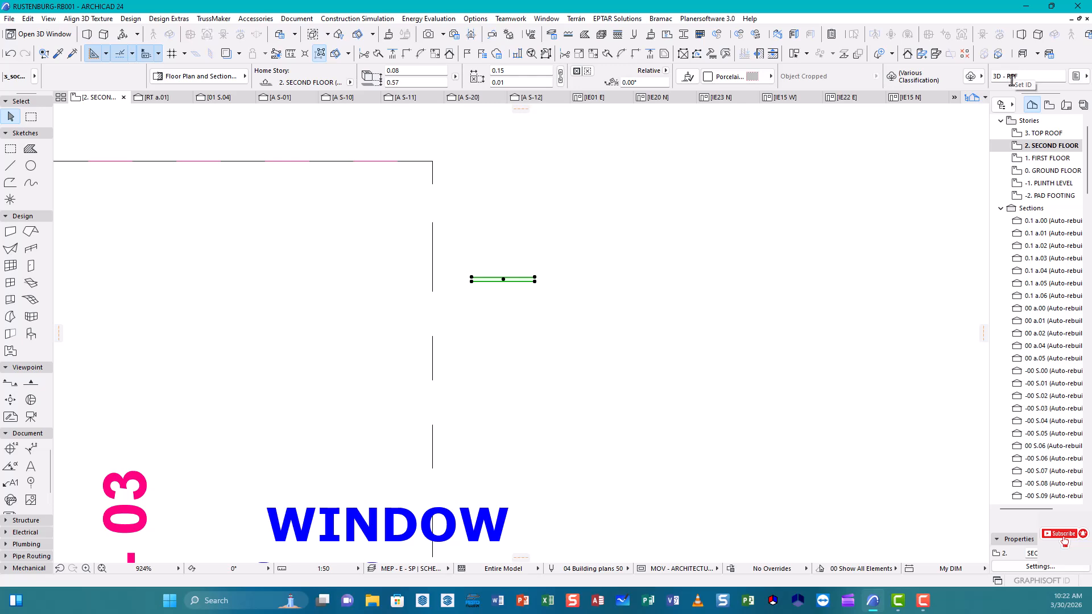
left_click(1019, 78)
scroll(670, 314, "down", 3)
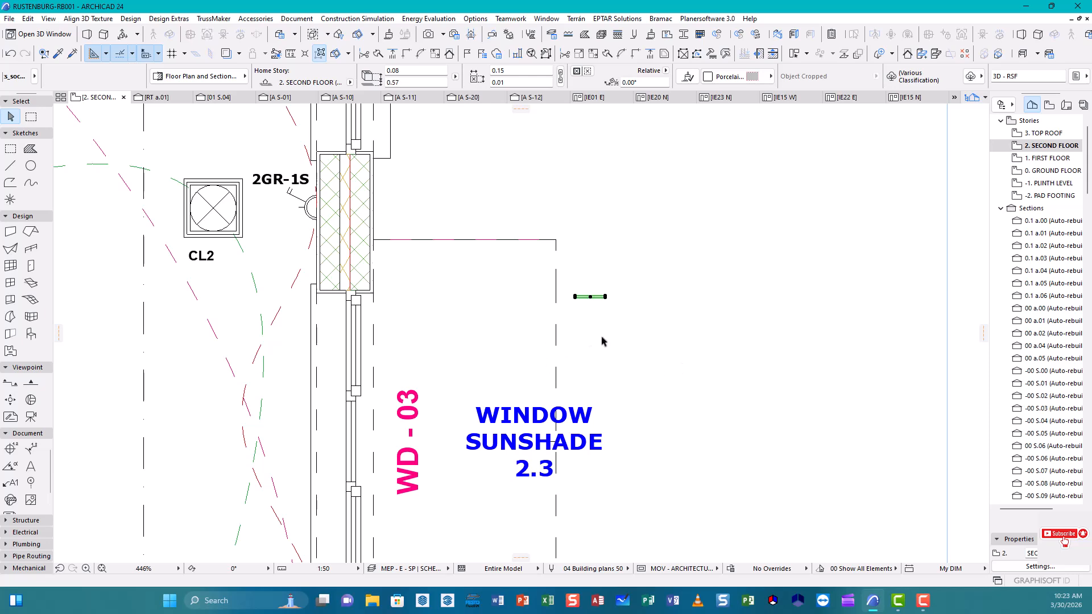
left_click(602, 342)
- Set the ID of the copied Hager switch object nearest the building, in the adjacent pair, to 3D - SSF
scroll(603, 341, "down", 4)
middle_click_drag(827, 342, 550, 311)
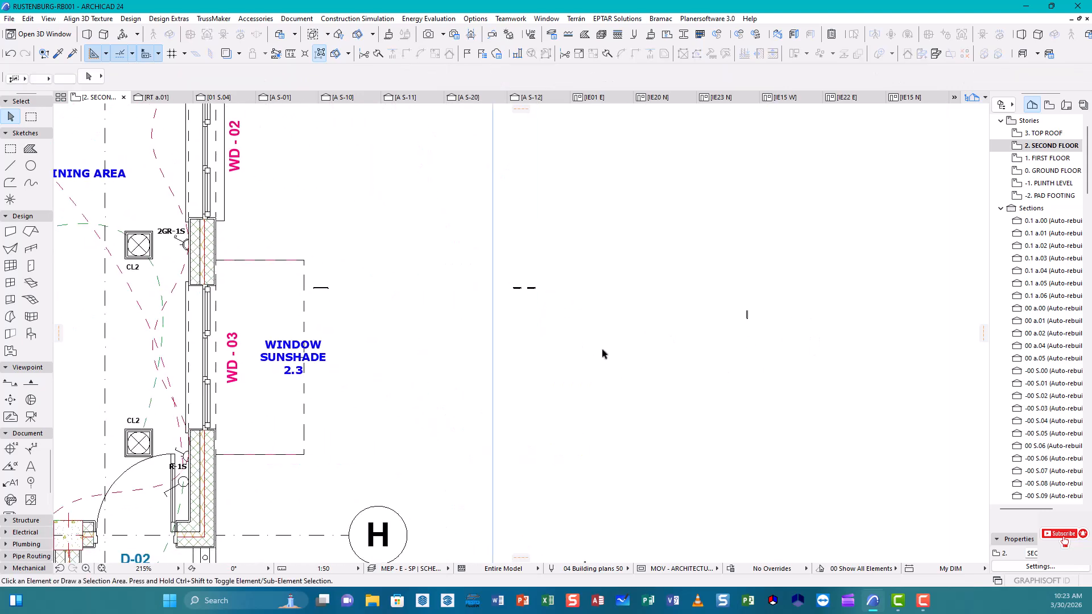
scroll(548, 287, "up", 4)
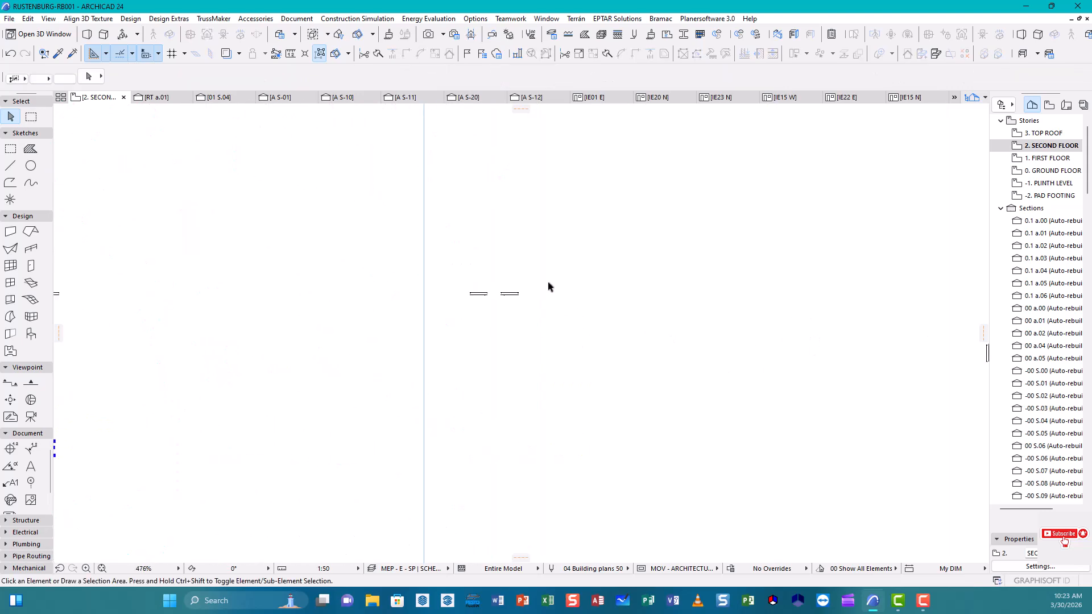
left_click(492, 294)
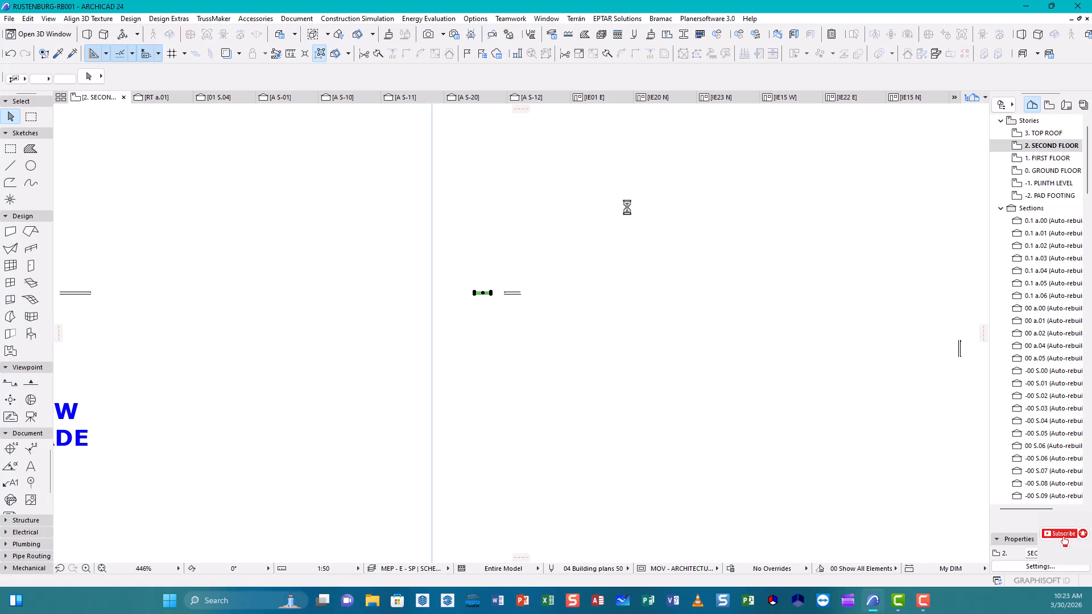
scroll(1015, 86, "up", 3)
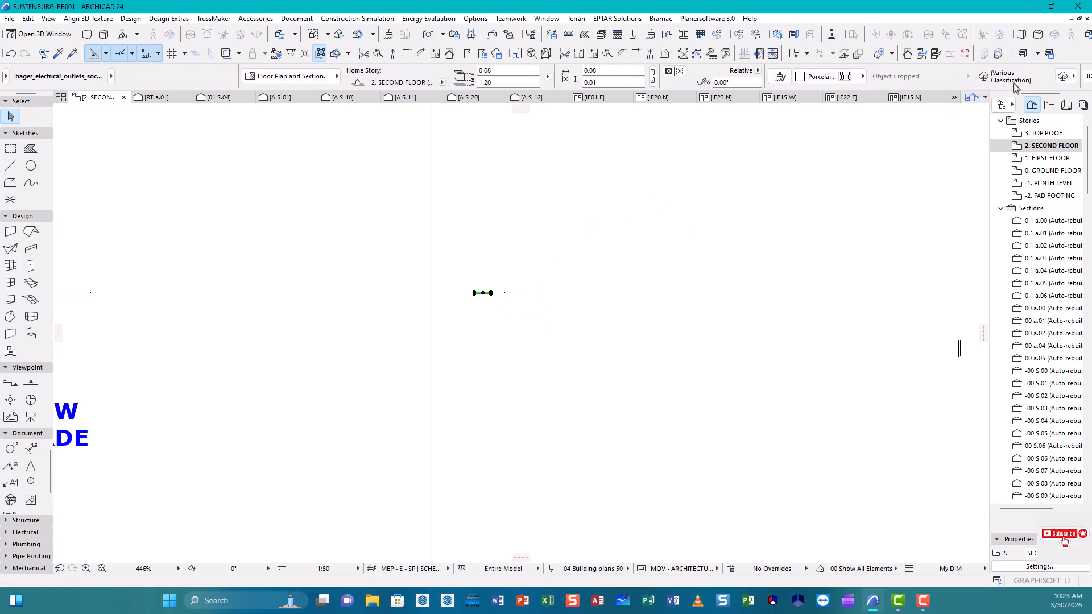
scroll(1011, 83, "down", 4)
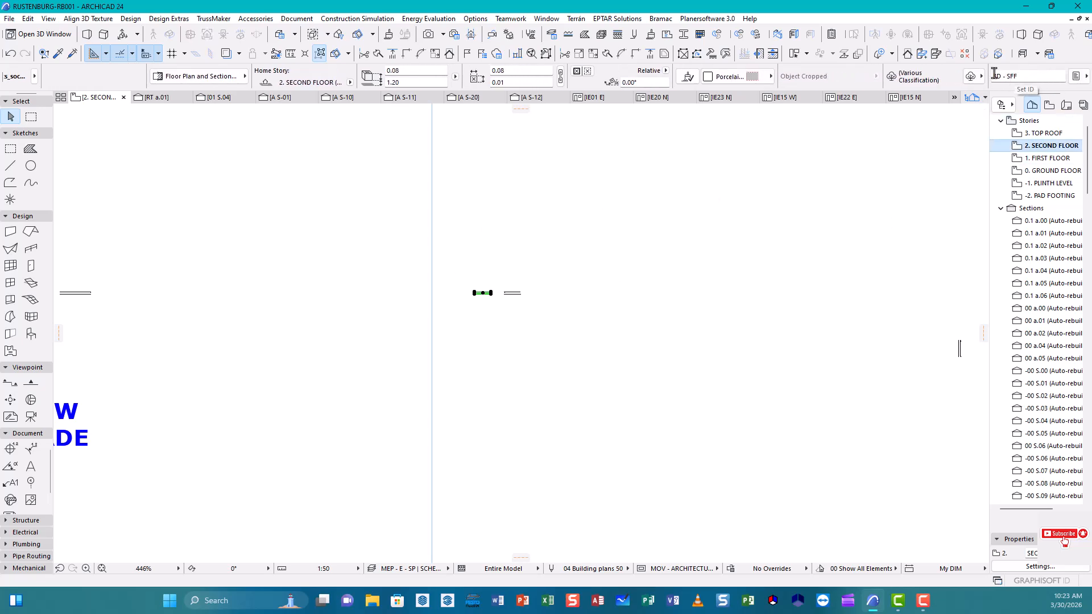
left_click(1013, 77)
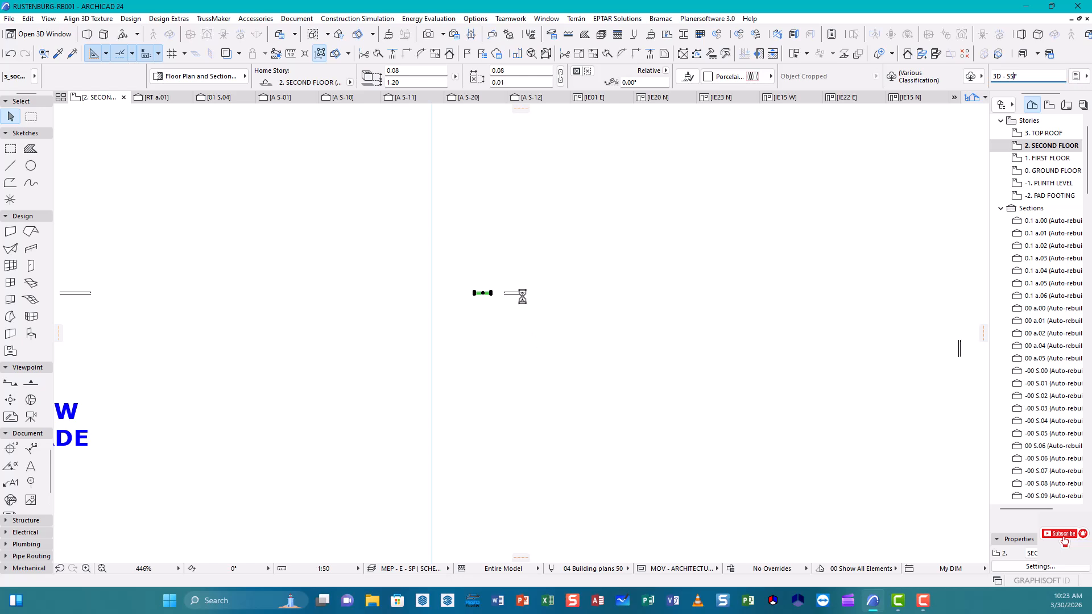
key("Escape")
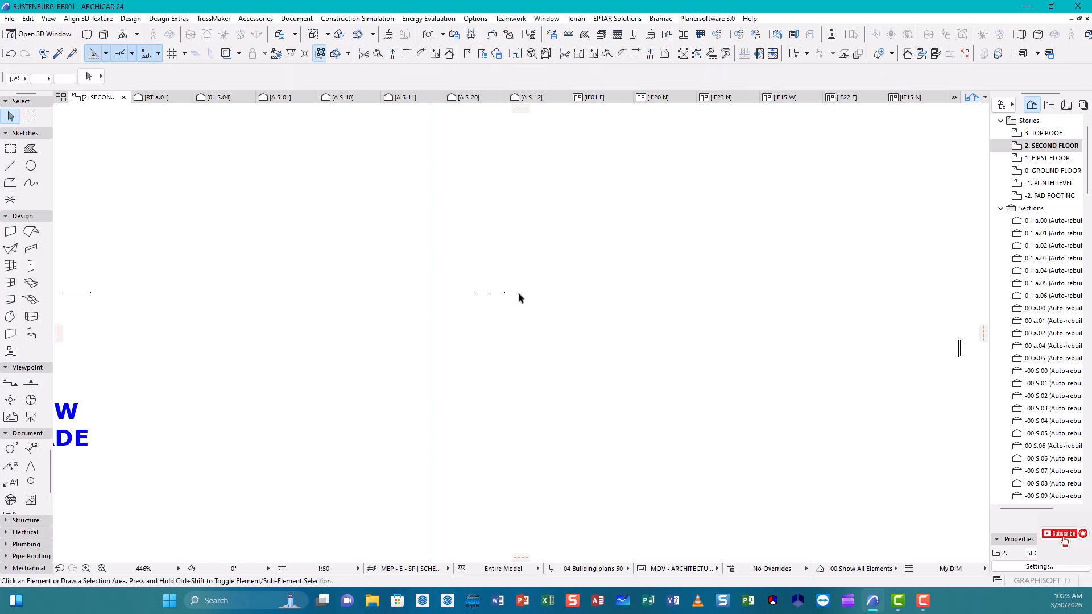
- Set the ID of the copied Hager switch object farther from the building, in the adjacent pair, to 3D - SSF
mouse_move(519, 297)
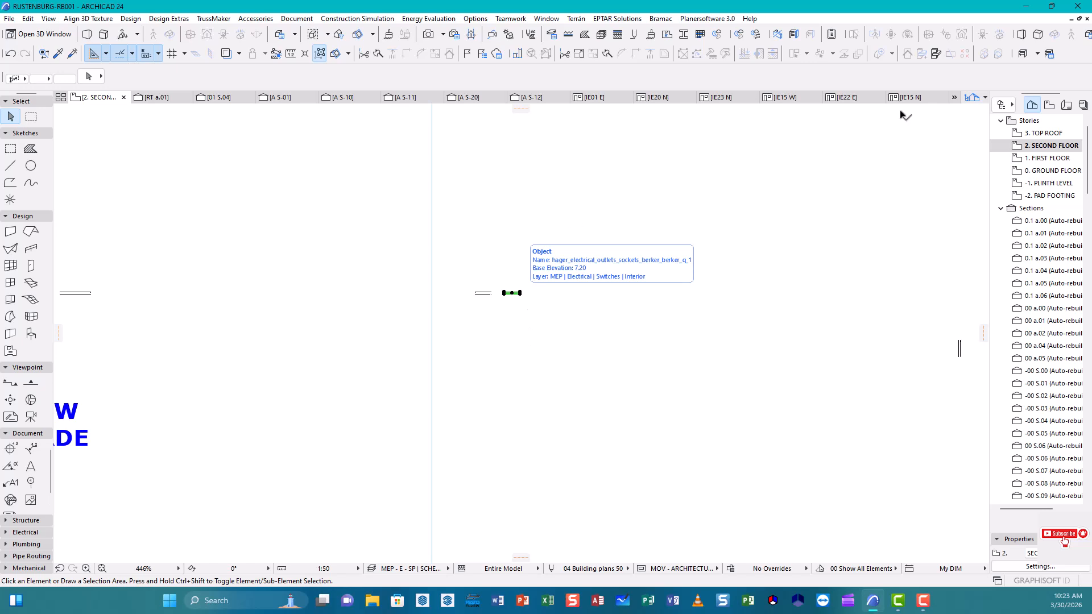
scroll(1010, 78, "down", 9)
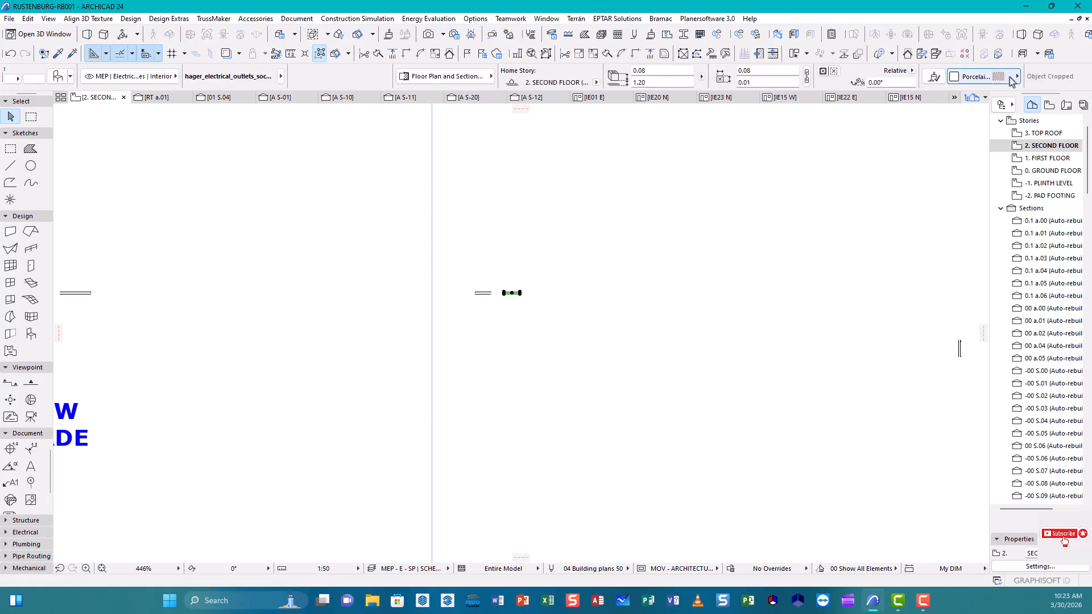
scroll(1009, 77, "up", 2)
scroll(1010, 77, "down", 3)
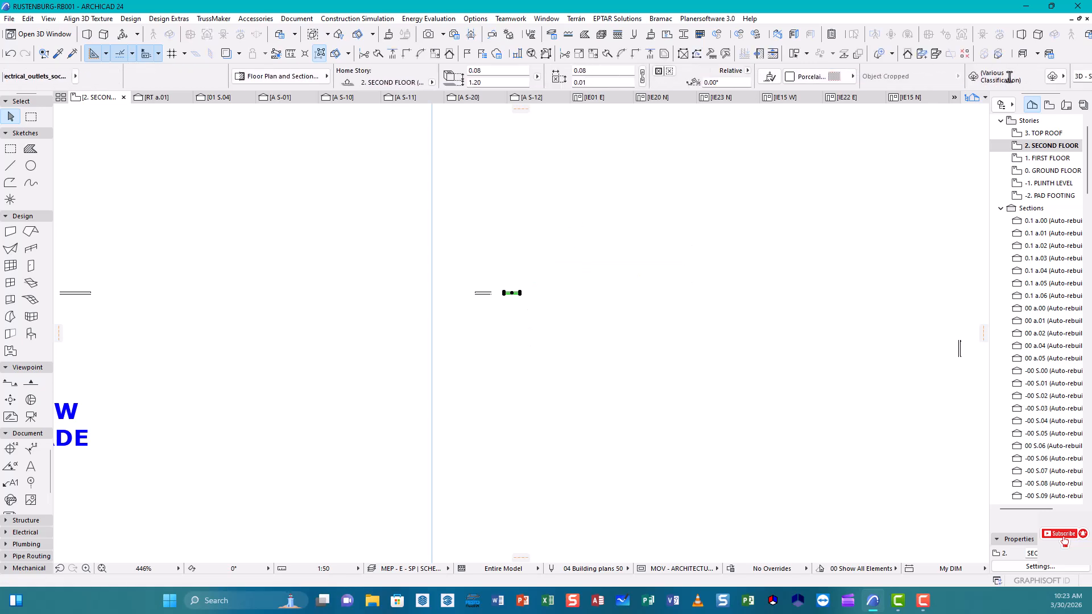
left_click(1014, 75)
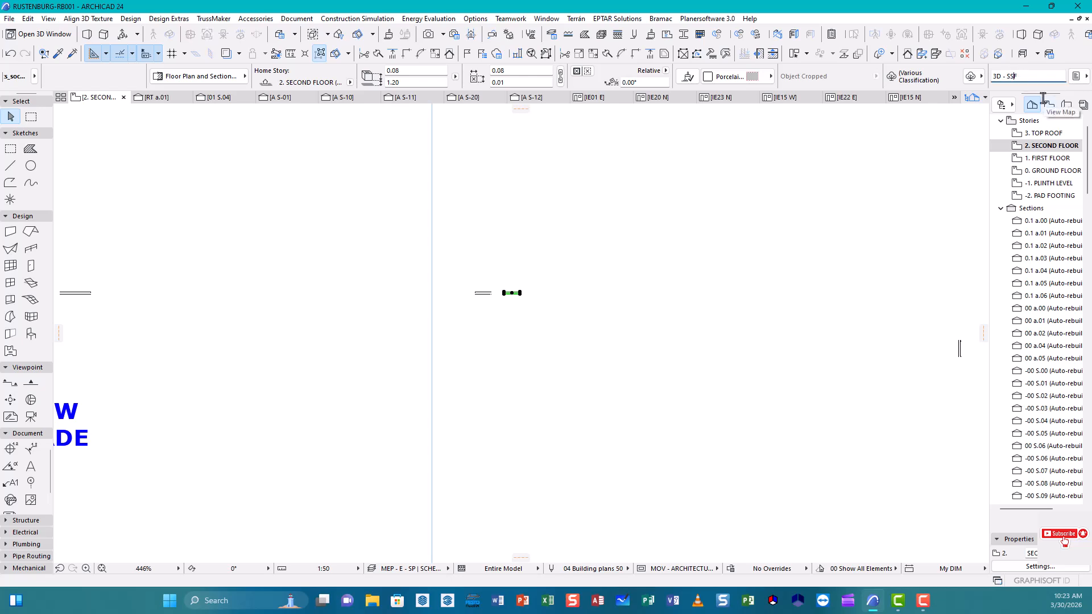
- Set the ID of the rotated copied Hager socket farthest from the building to 3D - RSF
left_click(962, 357)
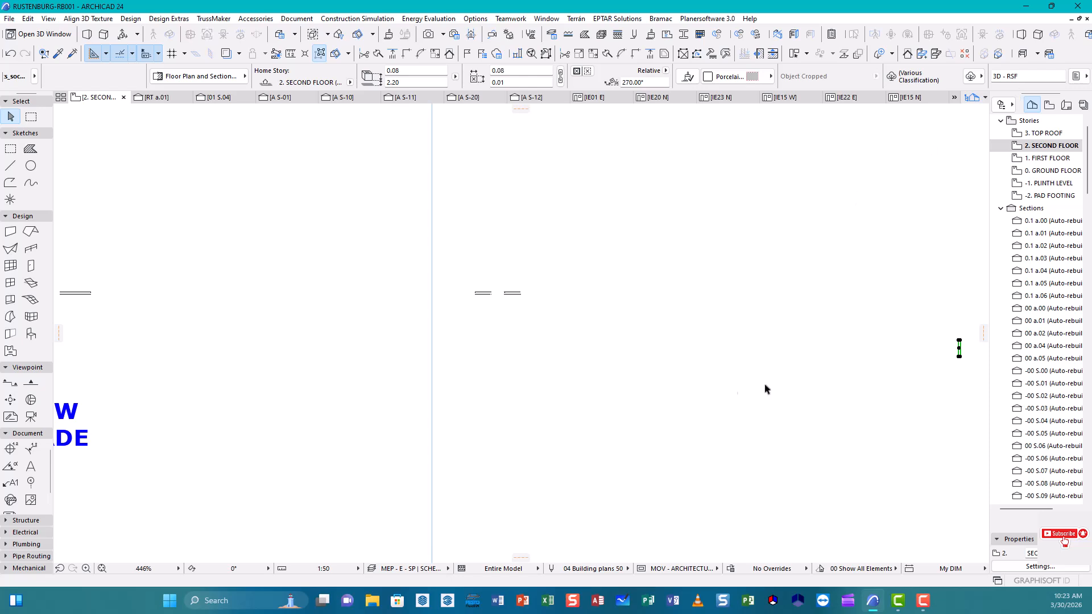
left_click(712, 373)
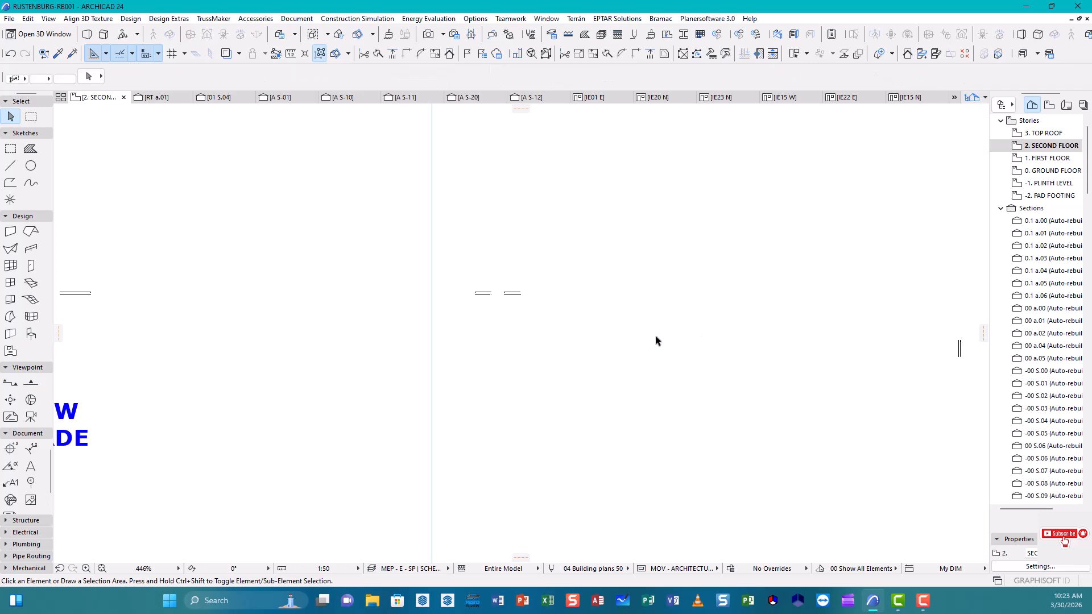
- Update the ID of the rotated copied Hager switch object outside, near grid H, for the second floor
scroll(656, 341, "down", 5)
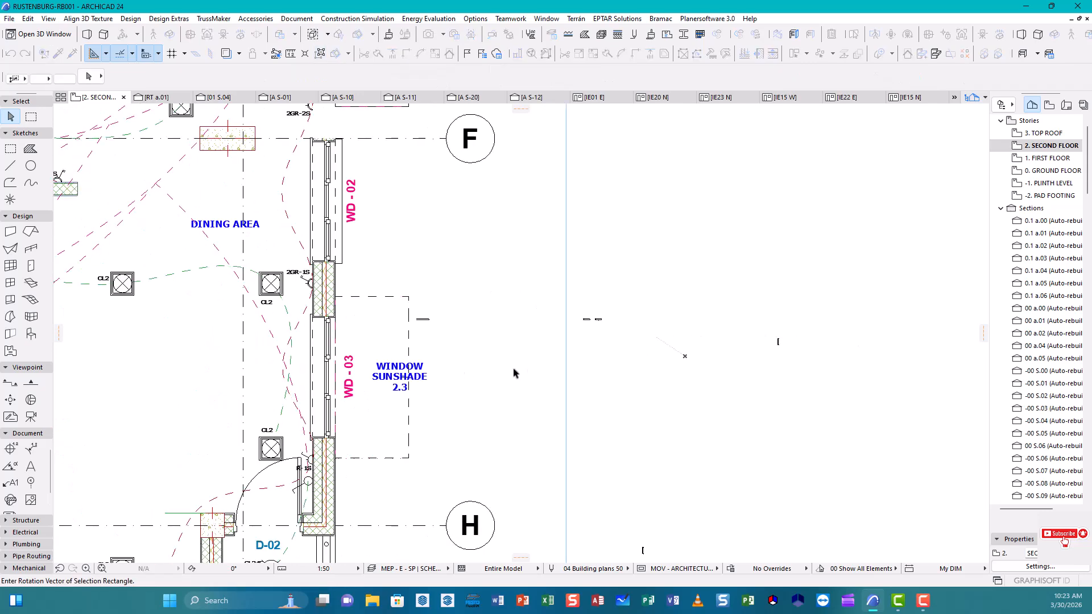
middle_click_drag(656, 382, 561, 256)
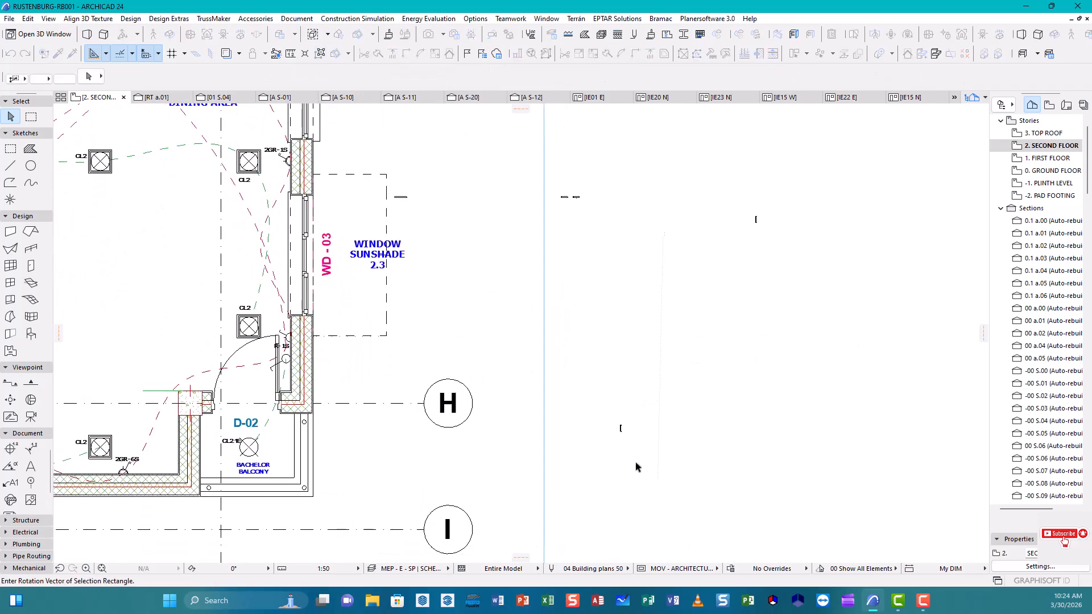
scroll(632, 449, "up", 1)
scroll(622, 437, "up", 6)
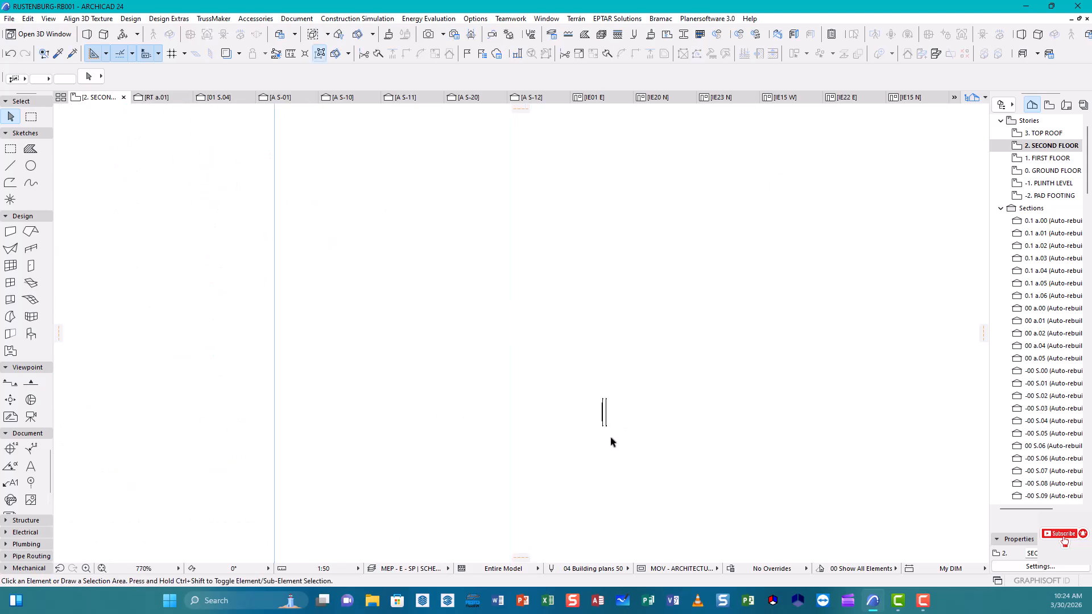
left_click(605, 422)
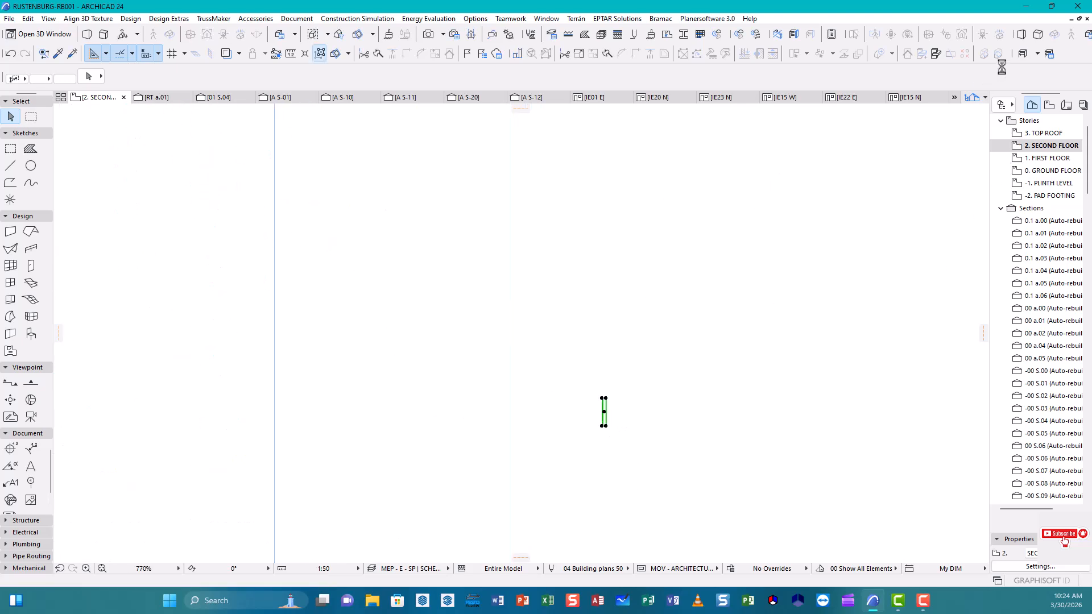
scroll(1018, 87, "down", 3)
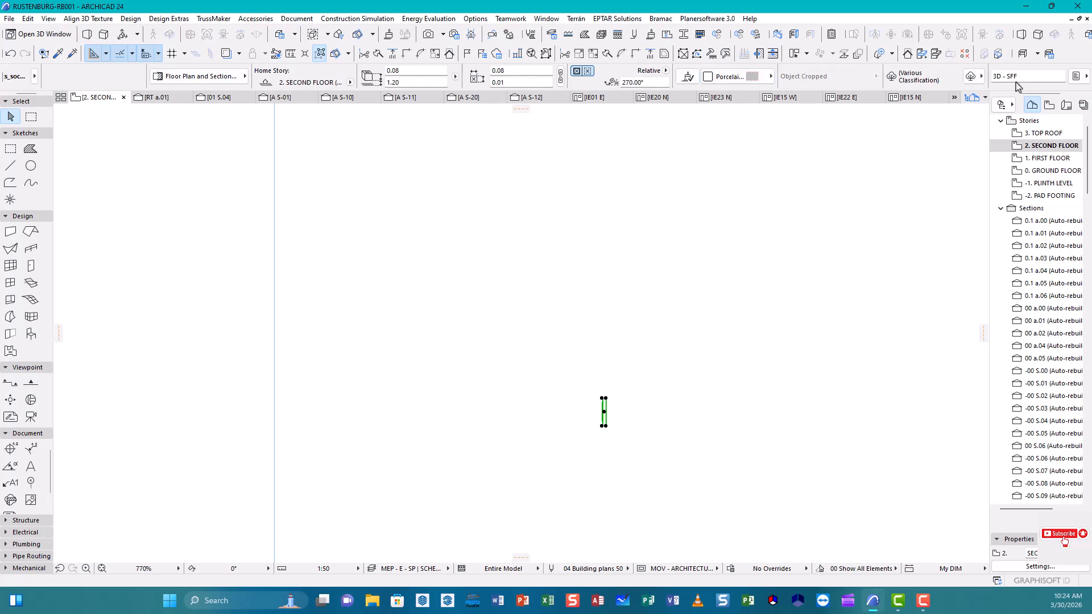
left_click(1012, 76)
key("BackSpace")
key("Escape")
- Move the rotated Hager switch object near grid H onto the R-1S switch symbol beside door D-02
scroll(604, 419, "up", 5)
scroll(604, 404, "up", 1)
left_click(596, 333)
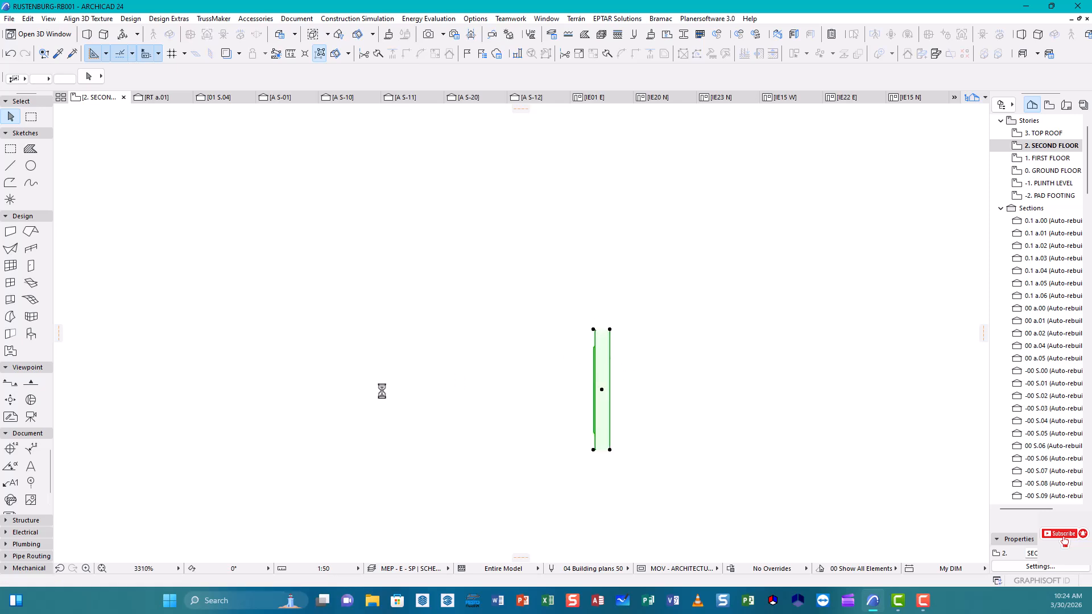
left_click(447, 334)
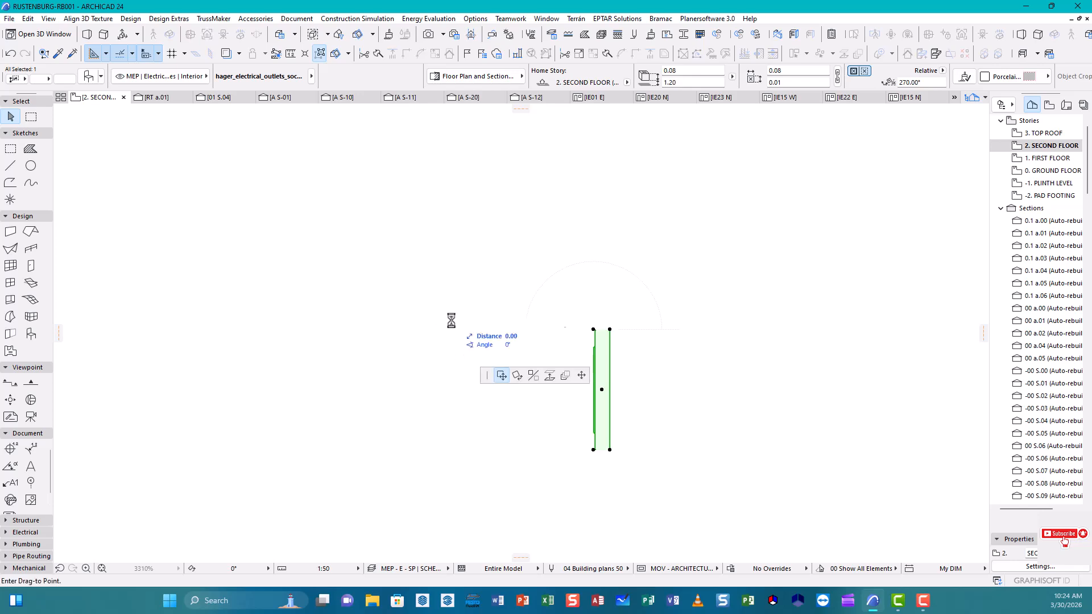
scroll(509, 342, "down", 6)
scroll(501, 386, "down", 3)
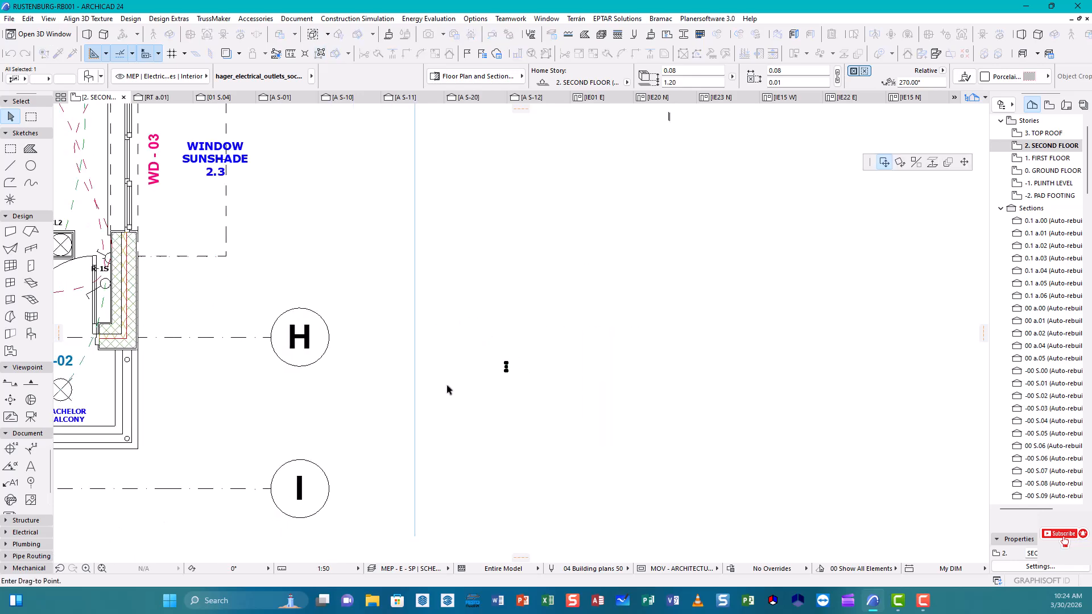
middle_click_drag(421, 387, 654, 461)
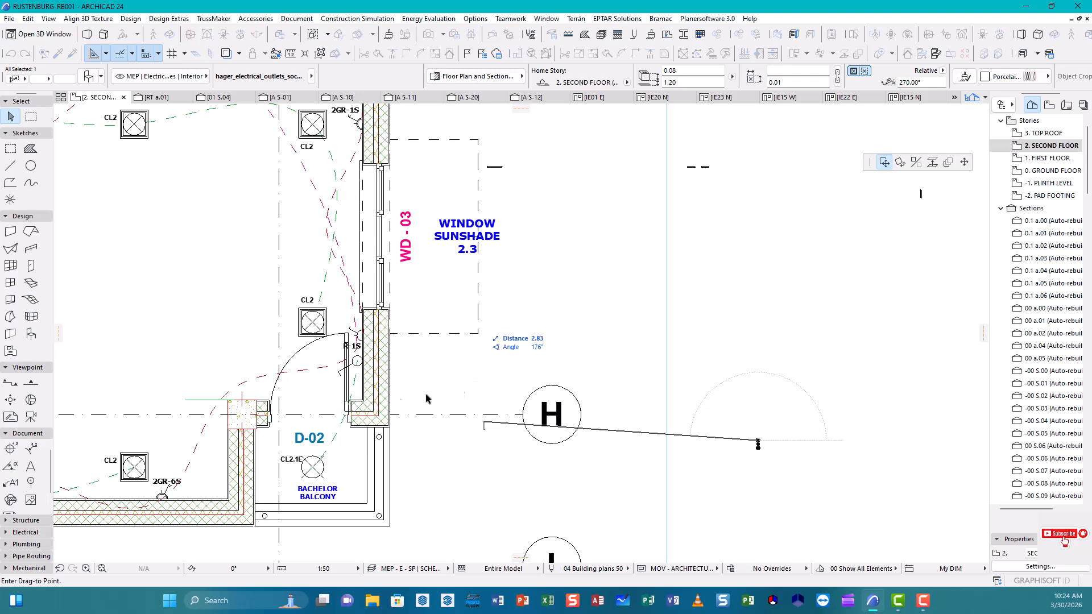
middle_click_drag(515, 381, 559, 362)
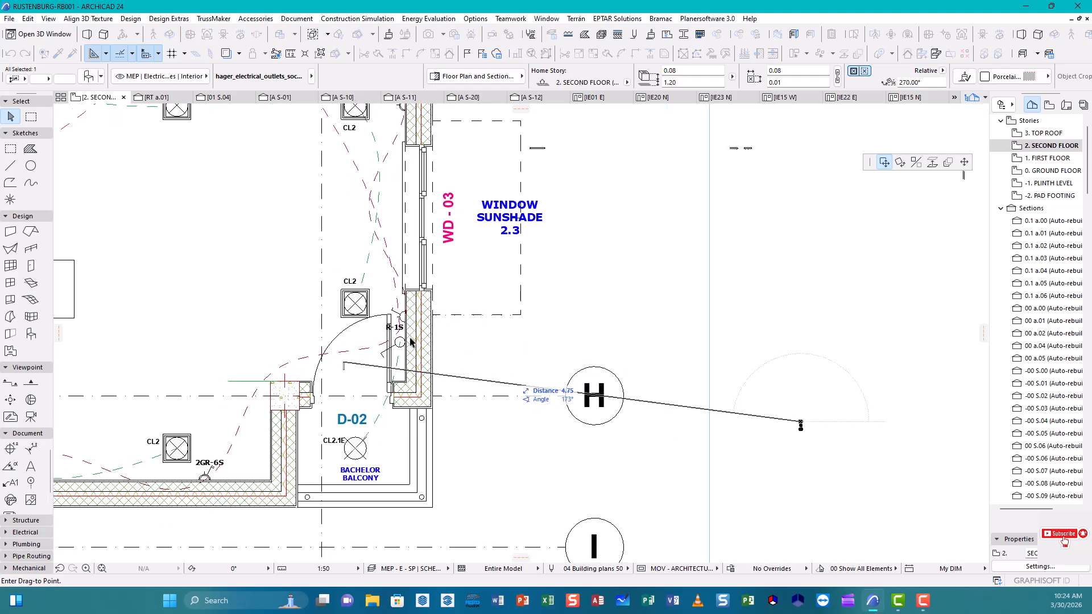
scroll(400, 344, "up", 10)
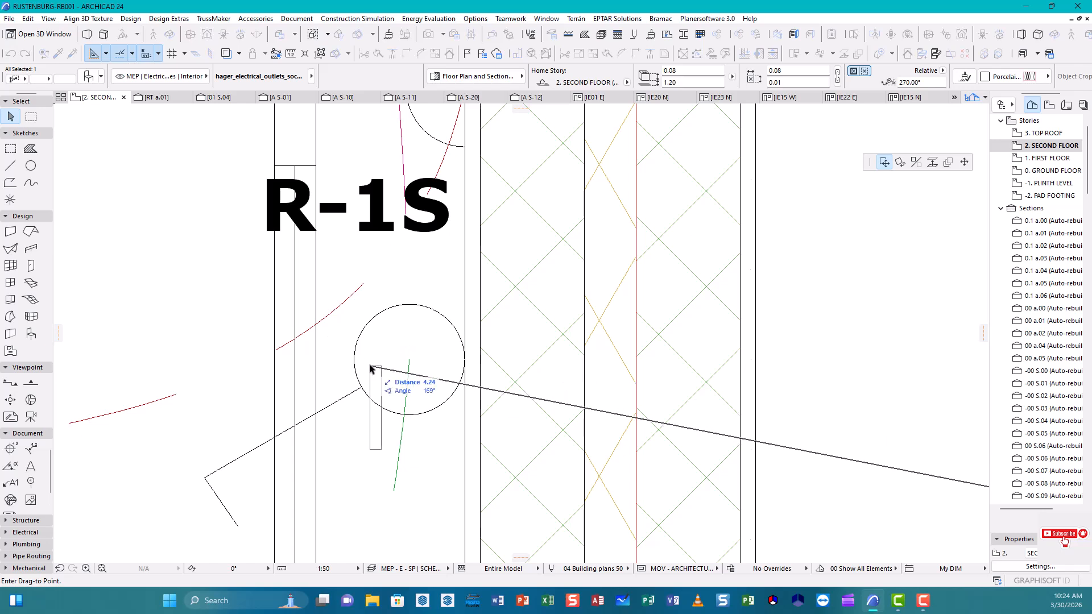
left_click(448, 316)
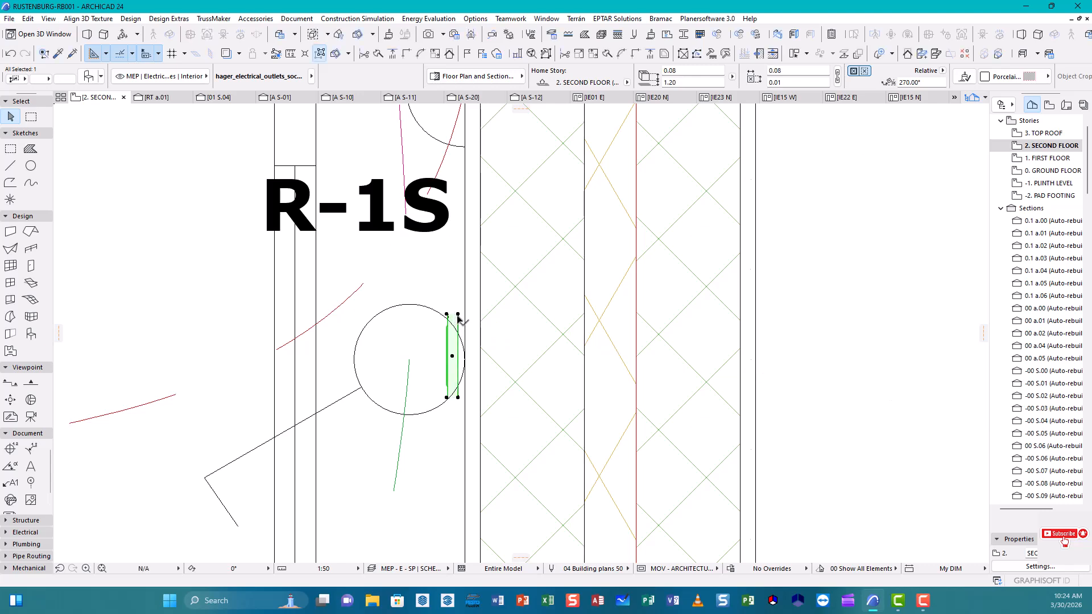
- Shift the Hager switch object at R-1S horizontally until its back edge is flush with the inner wall face
scroll(456, 317, "up", 2)
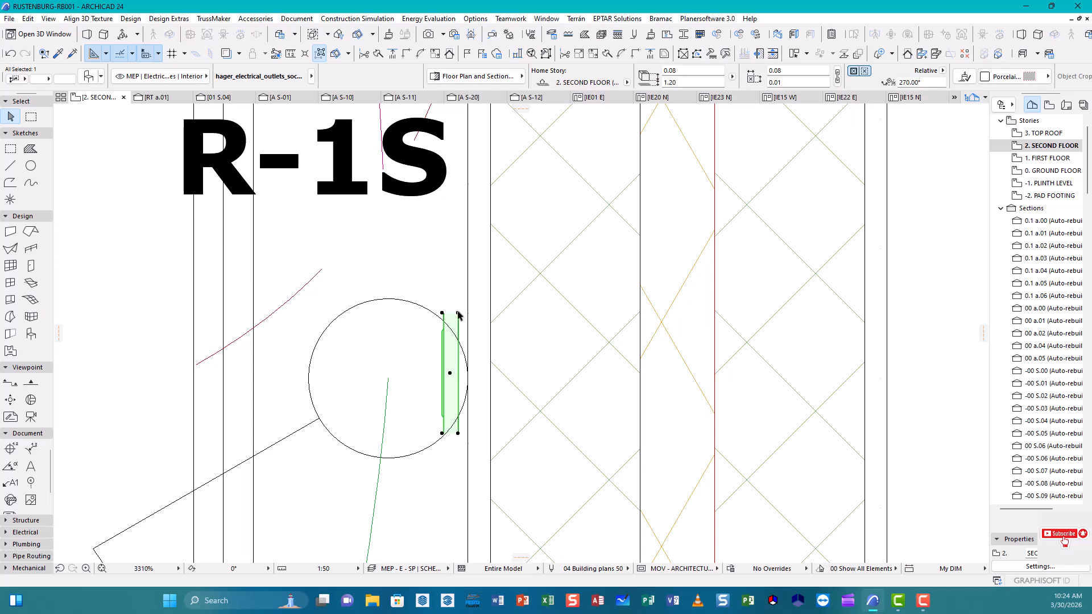
left_click(459, 314)
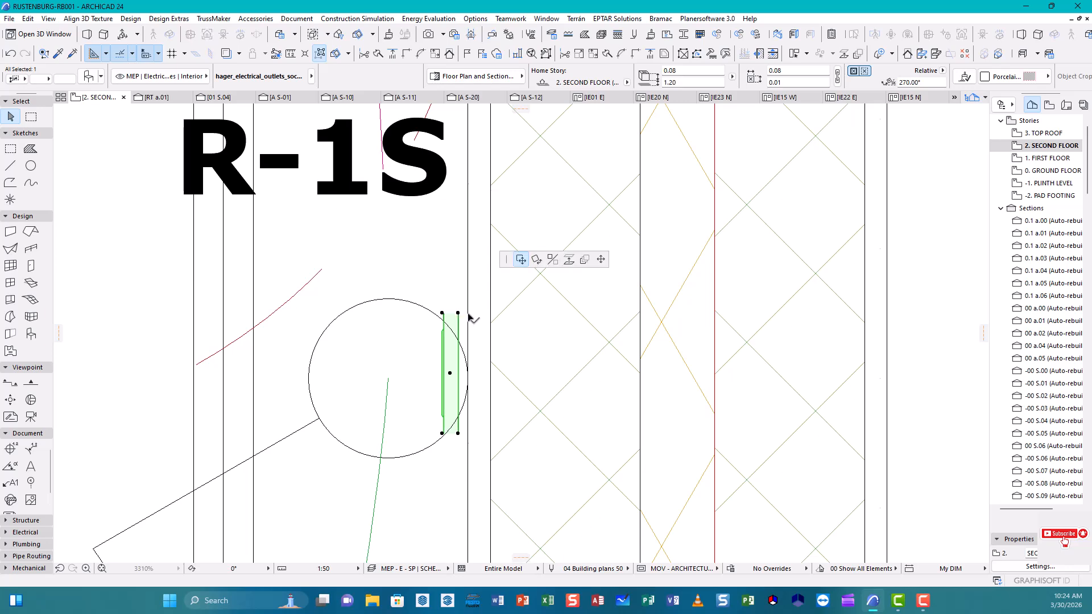
key("Escape")
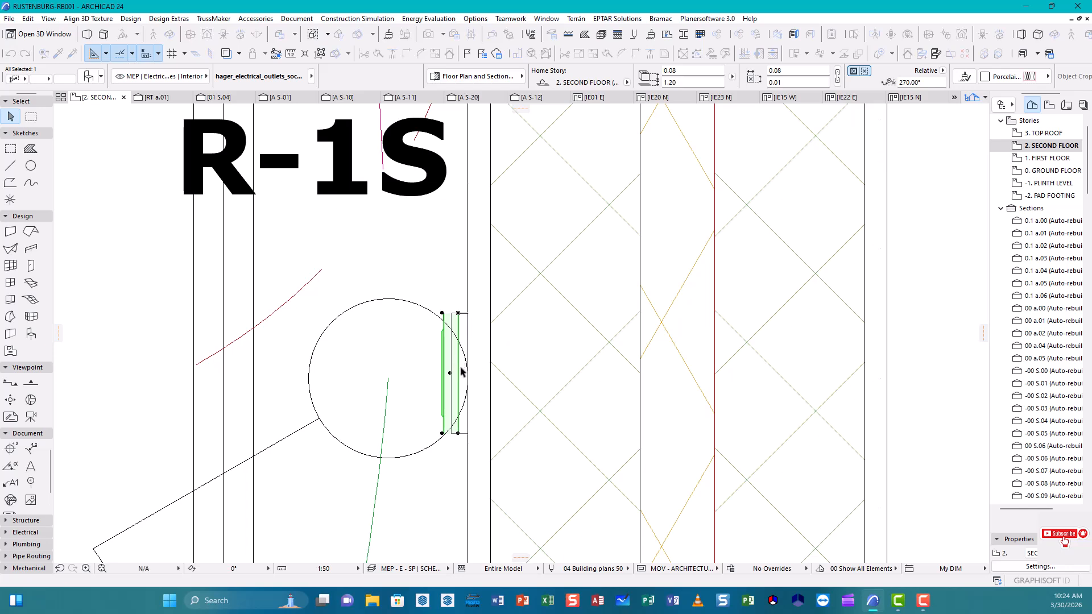
left_click(461, 372)
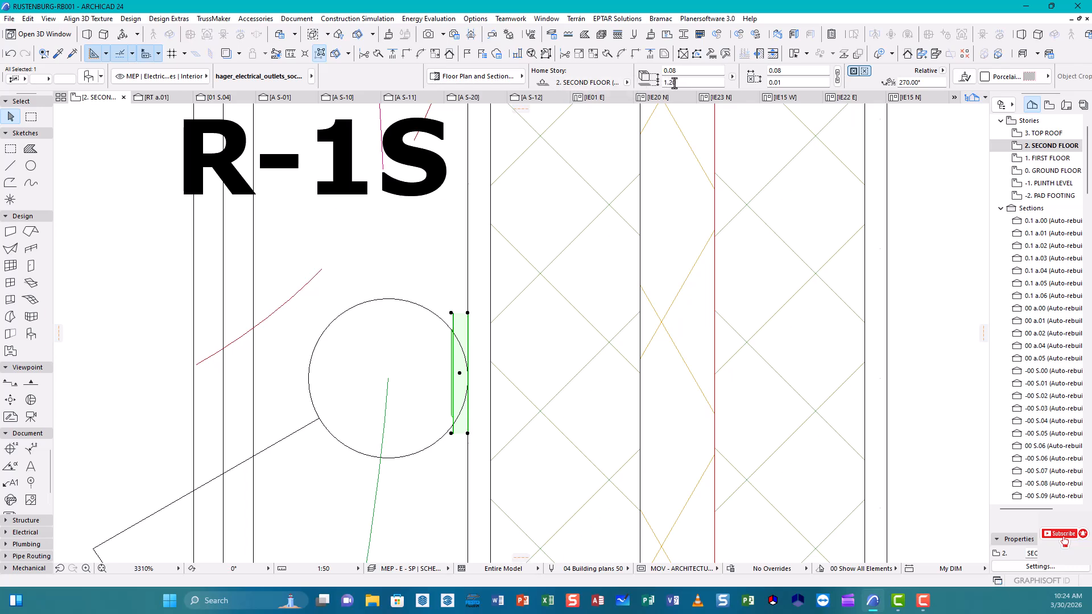
key("Escape")
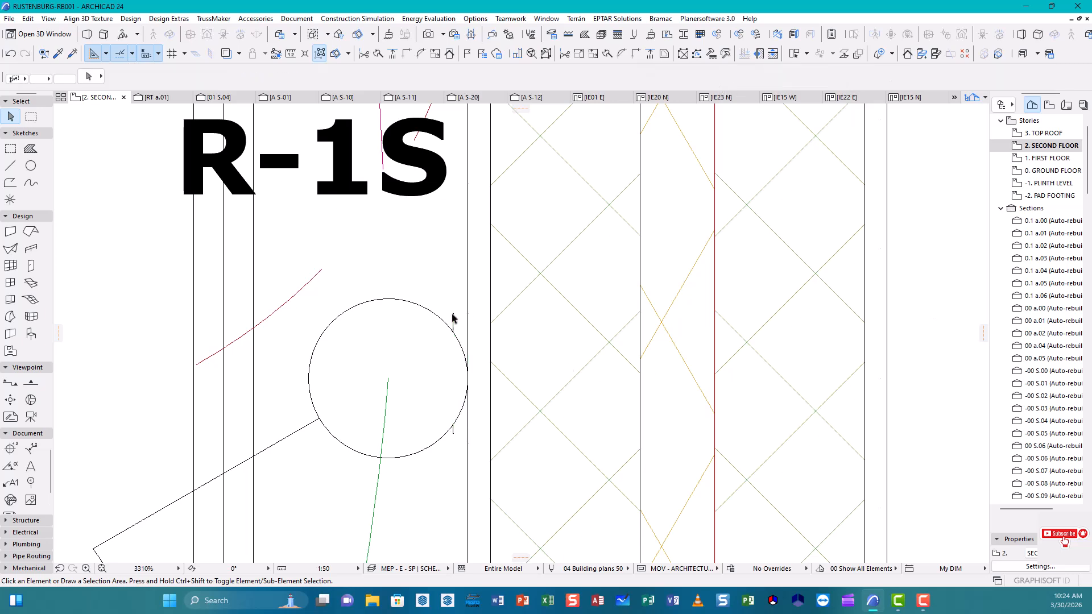
- Set the bottom offset to home story of the Hager switch object at R-1S to 1.10
left_click(468, 316)
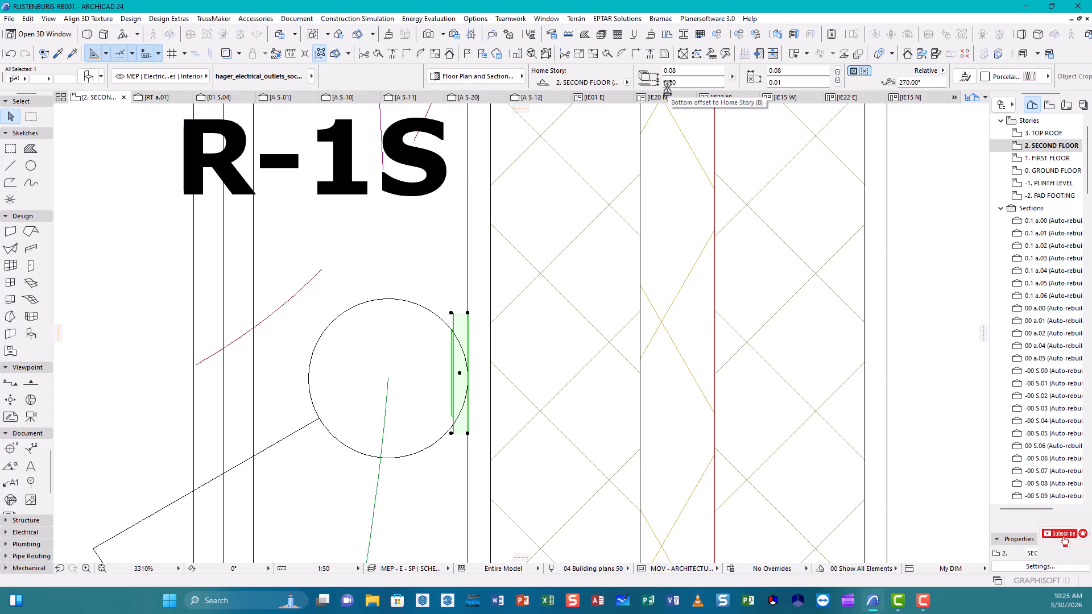
left_click(681, 83)
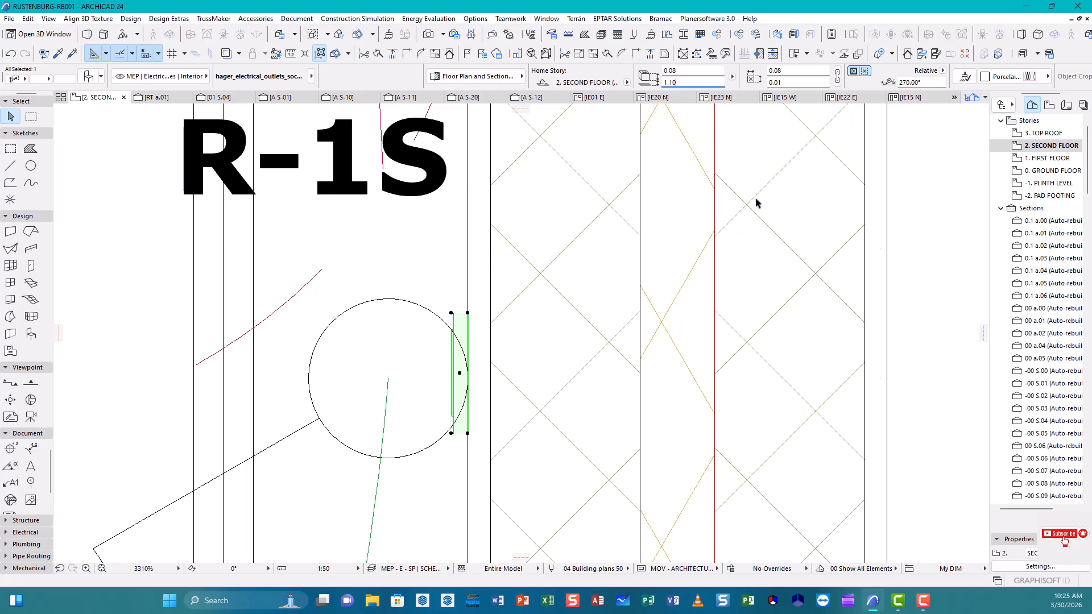
left_click(942, 254)
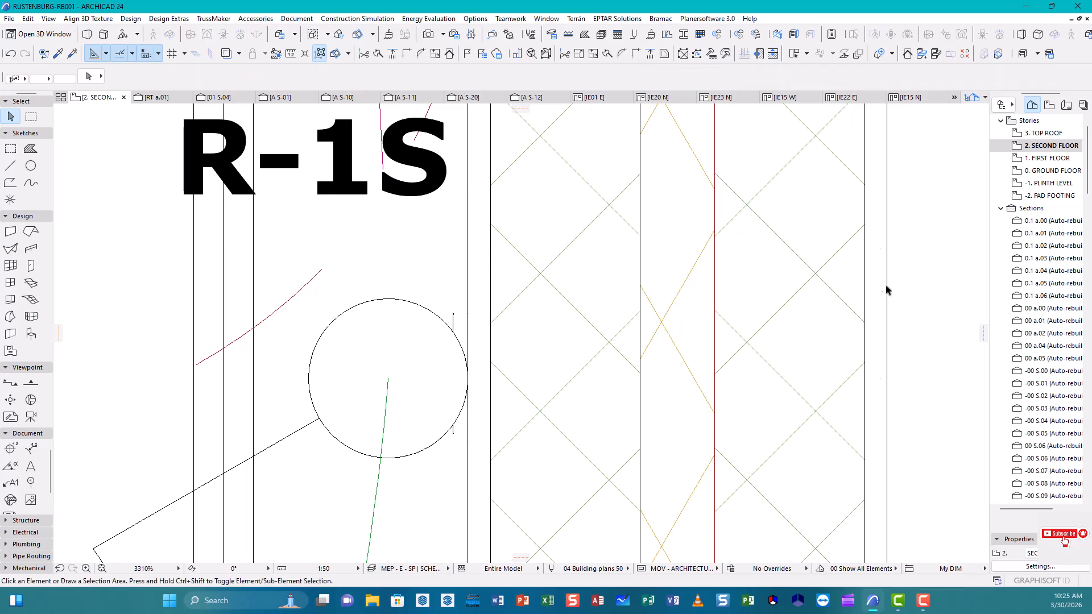
- Check the height settings of the placed Hager switch object at the R-1S symbol
left_click(453, 316)
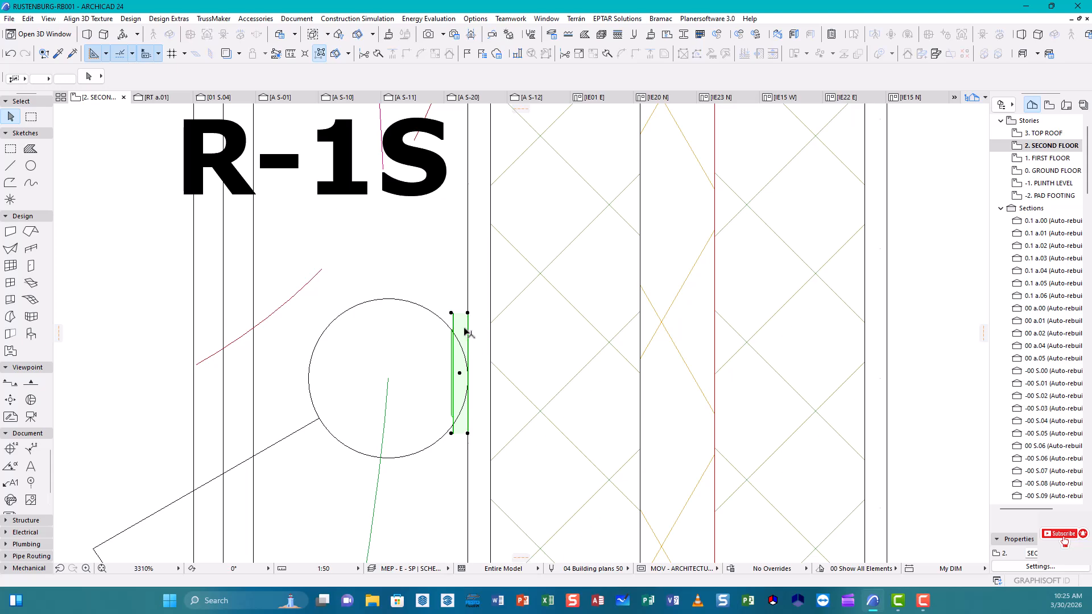
left_click(917, 300)
scroll(406, 327, "down", 5)
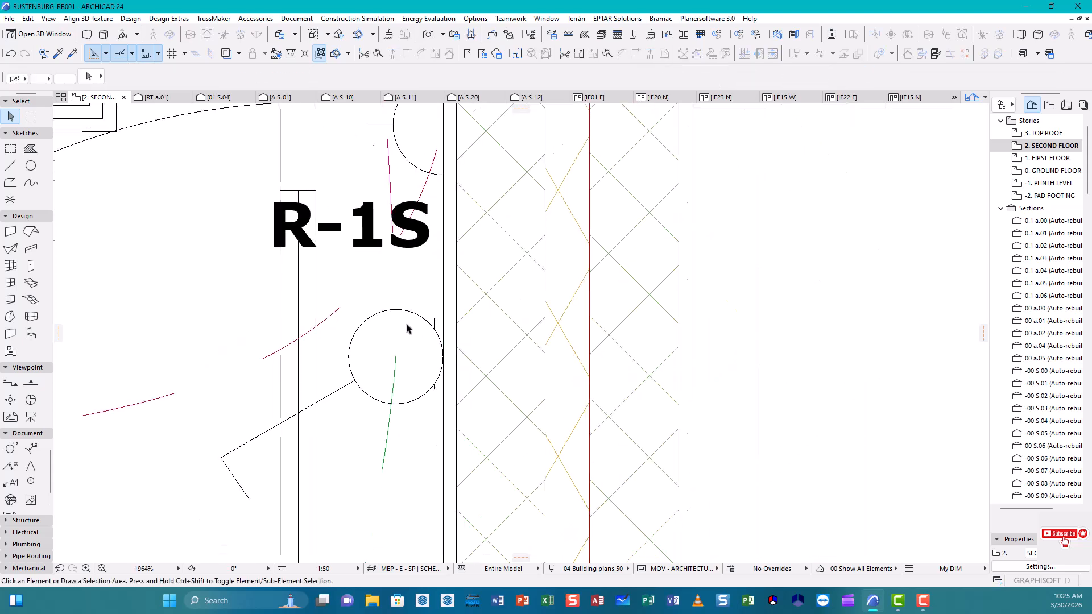
scroll(406, 328, "up", 1)
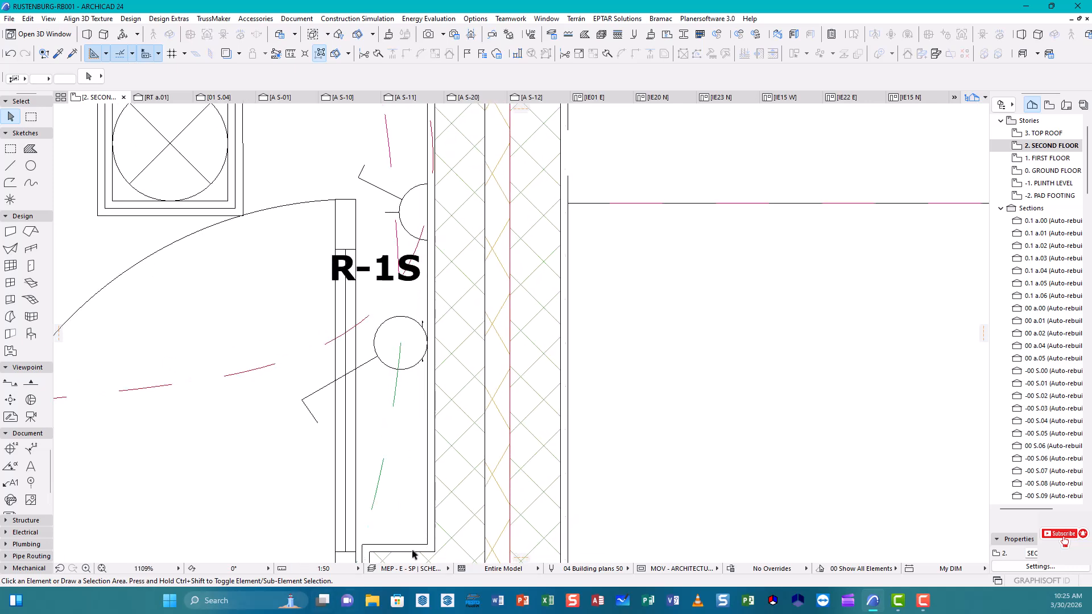
left_click(424, 330)
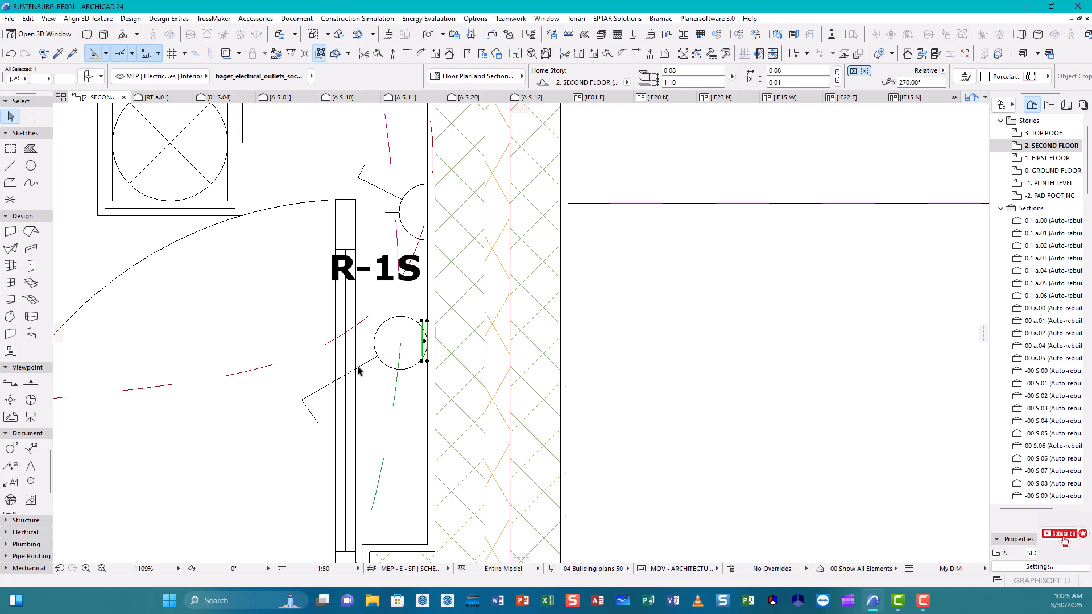
left_click(655, 336)
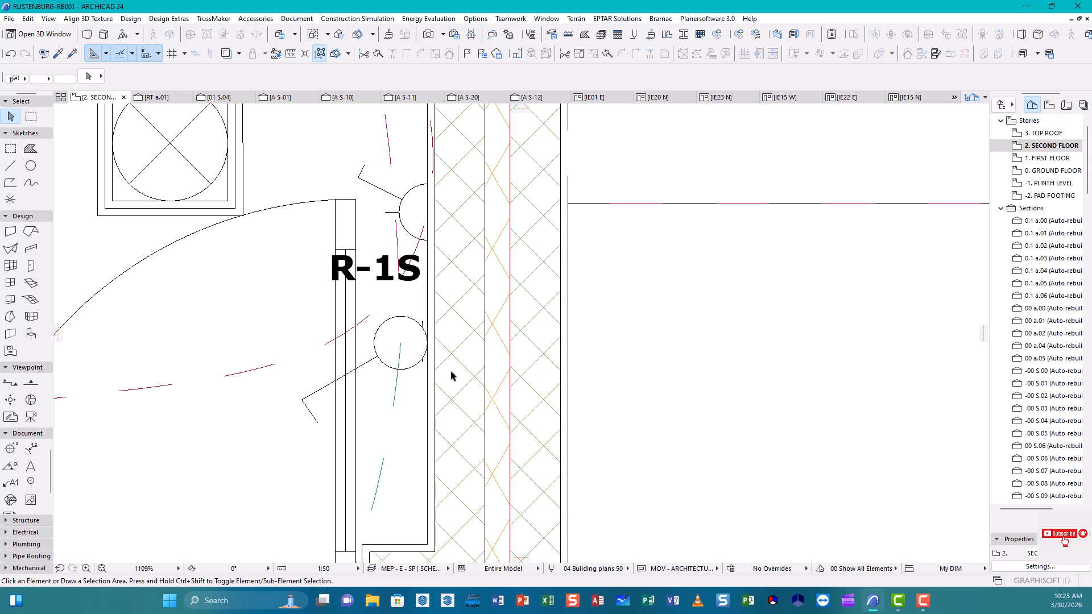
- Copy the Hager switch object from the R-1S symbol beside D-02 to the seating area near the 2PS-1S symbol
scroll(456, 341, "down", 6)
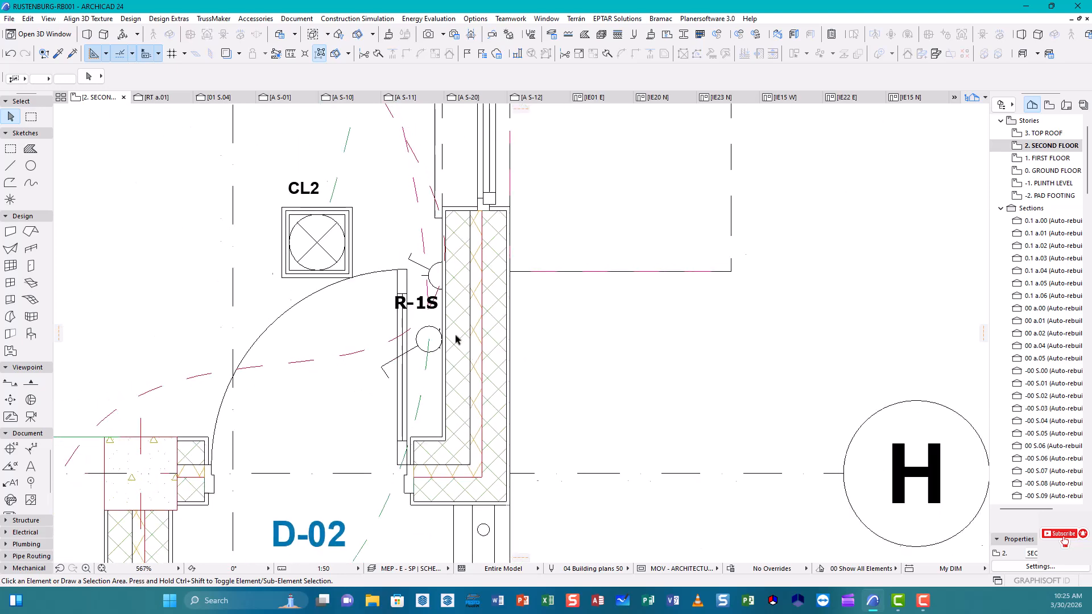
scroll(459, 339, "down", 5)
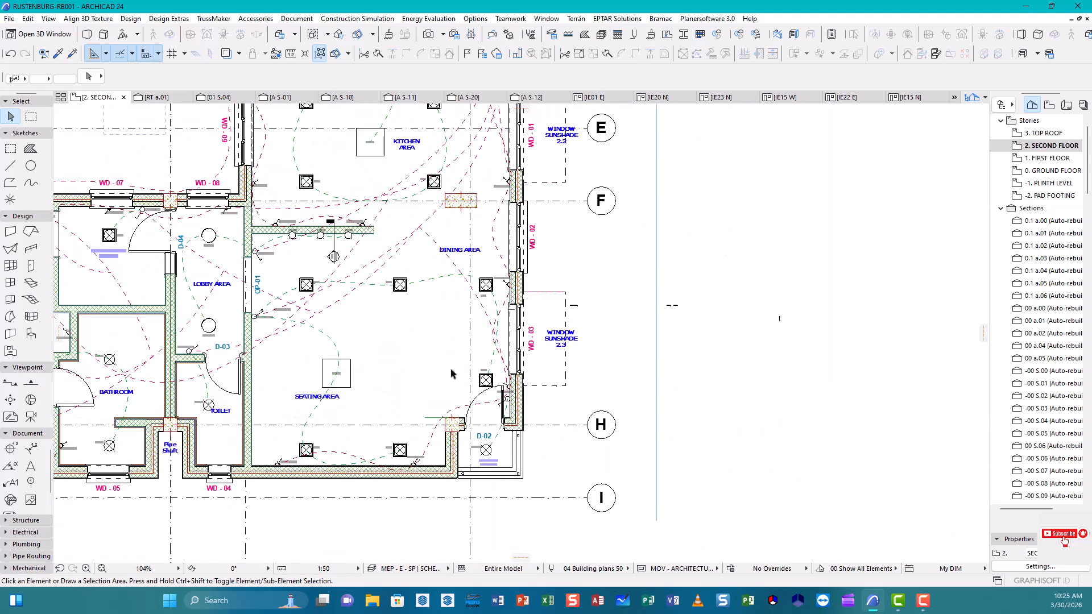
scroll(524, 413, "up", 7)
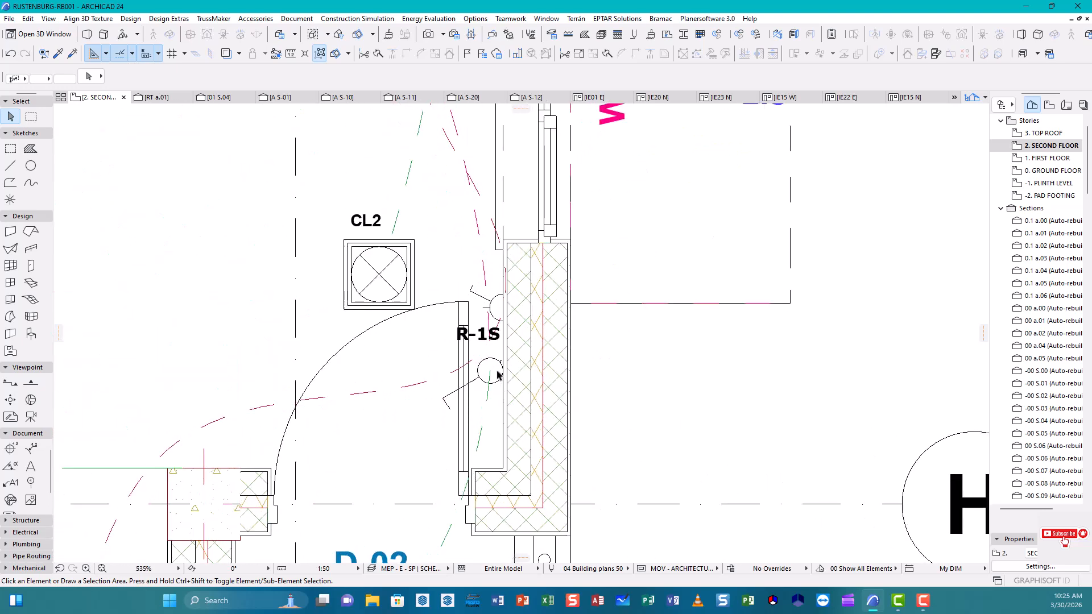
left_click(503, 364)
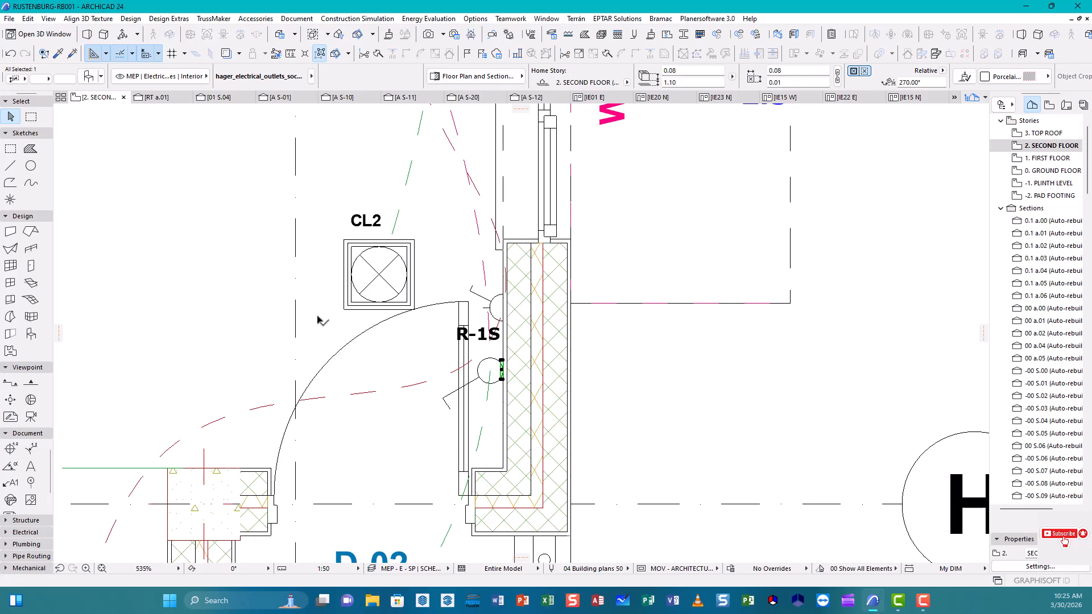
scroll(378, 331, "down", 5)
middle_click_drag(329, 338, 705, 387)
scroll(520, 381, "up", 1)
middle_click_drag(520, 382, 466, 384)
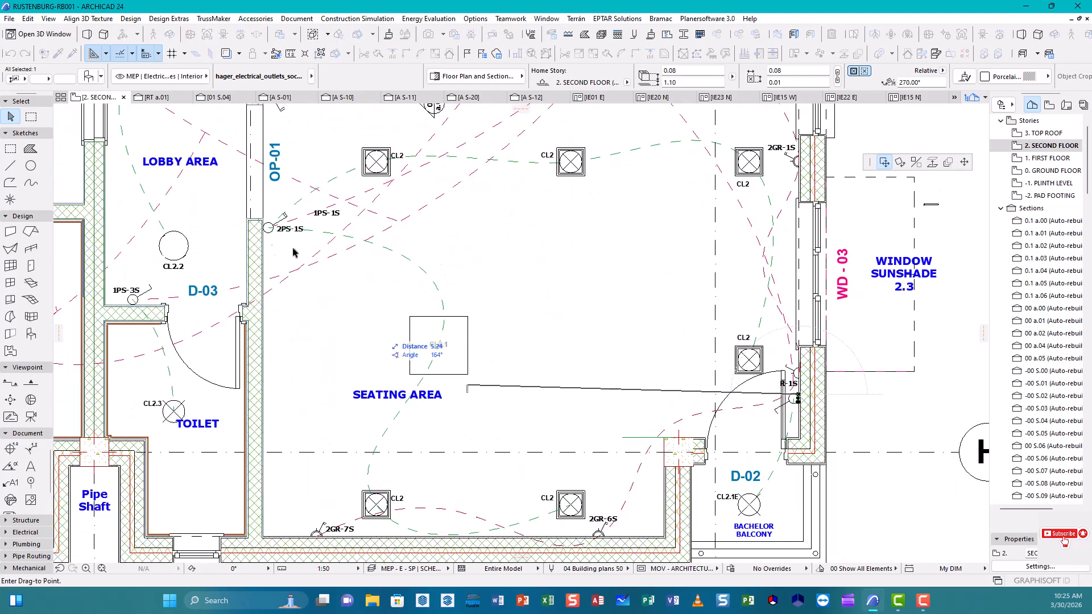
scroll(272, 228, "up", 5)
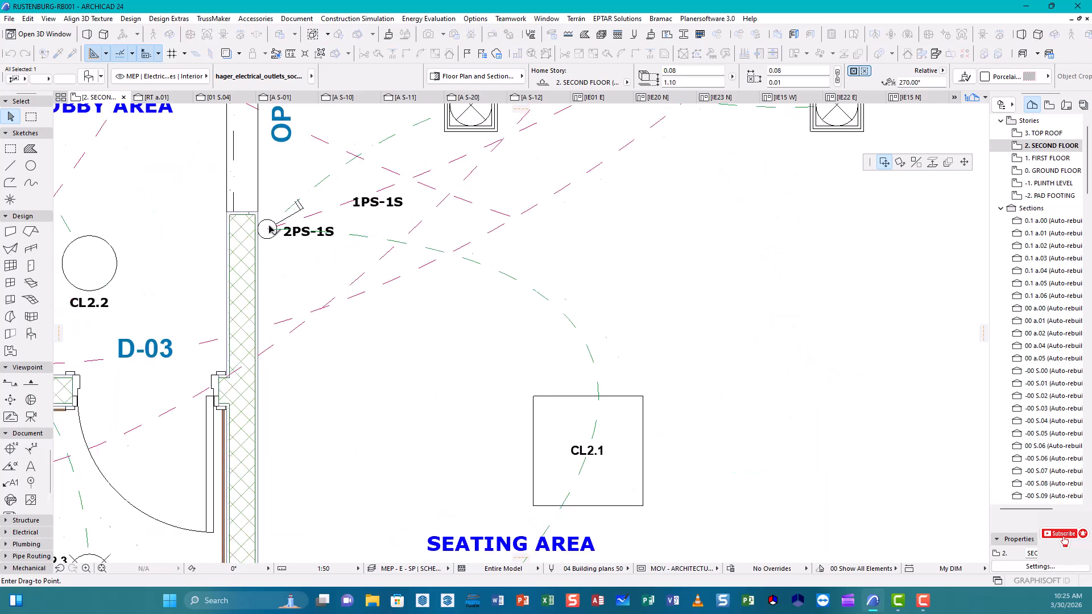
scroll(272, 230, "up", 2)
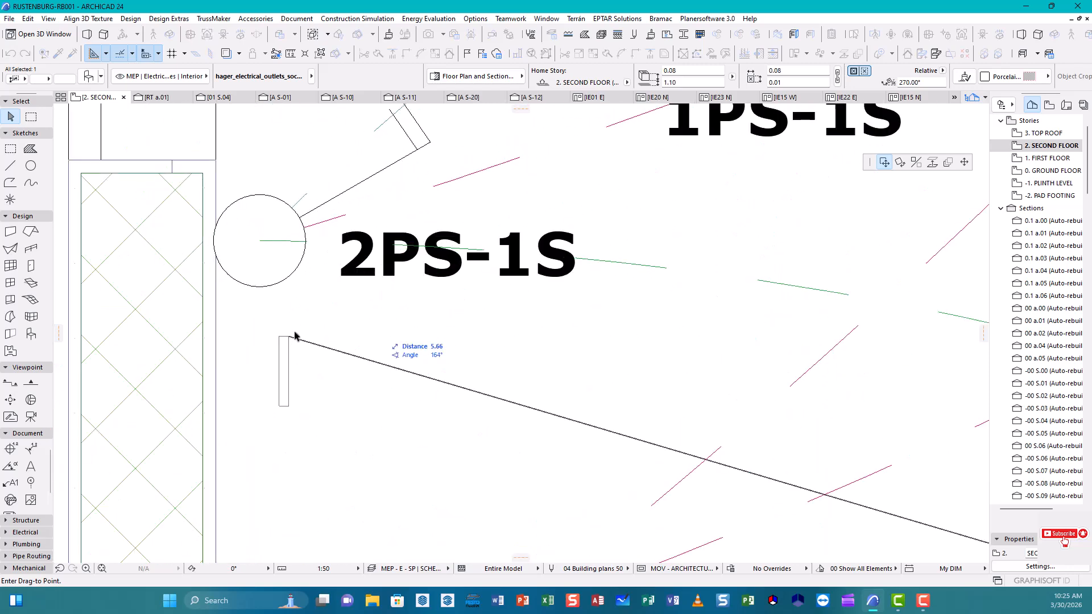
key("ctrl")
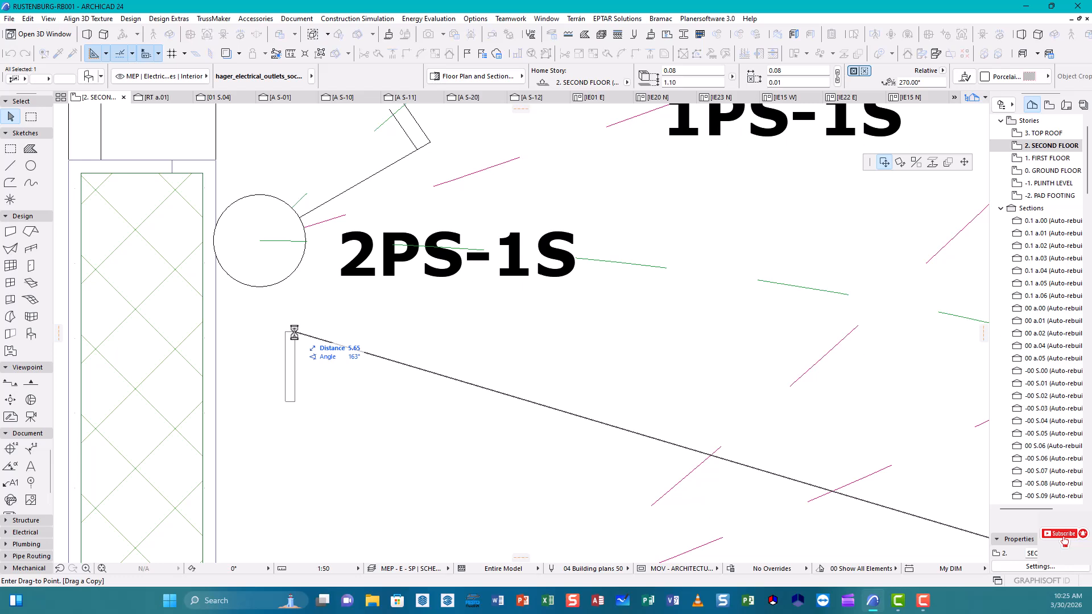
key("Escape")
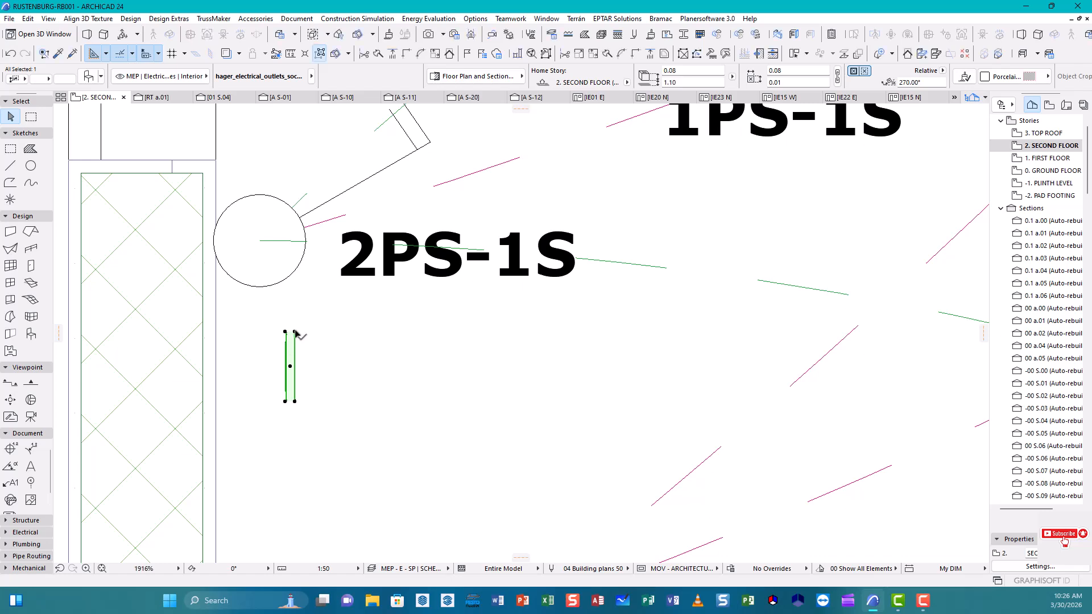
- Shift the copied switch near 2PS-1S down by its own 0.08 length and mirror it about its back edge
left_click(295, 401)
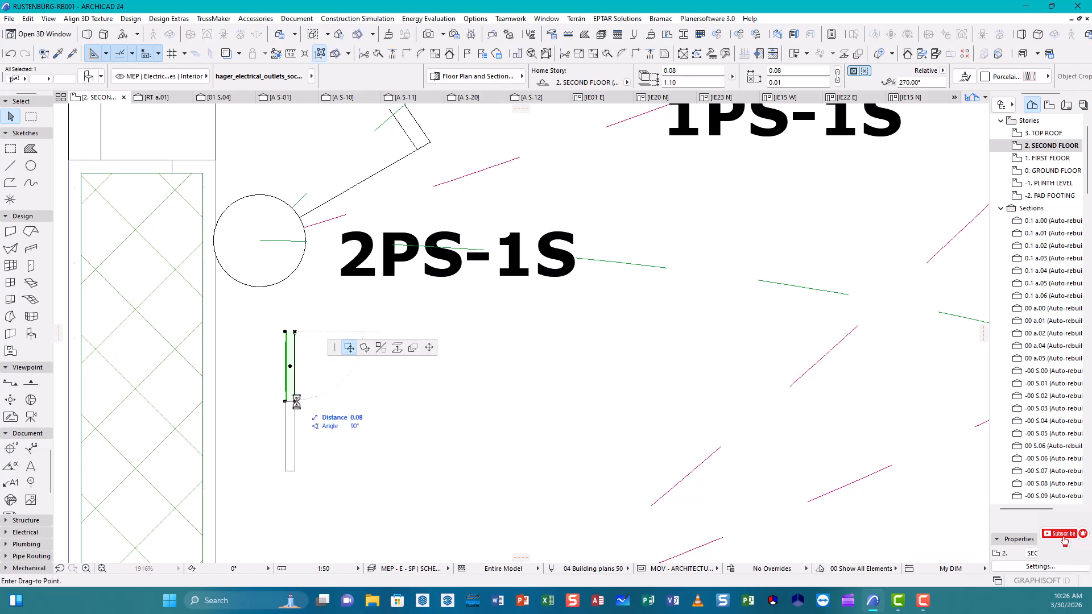
key("Escape")
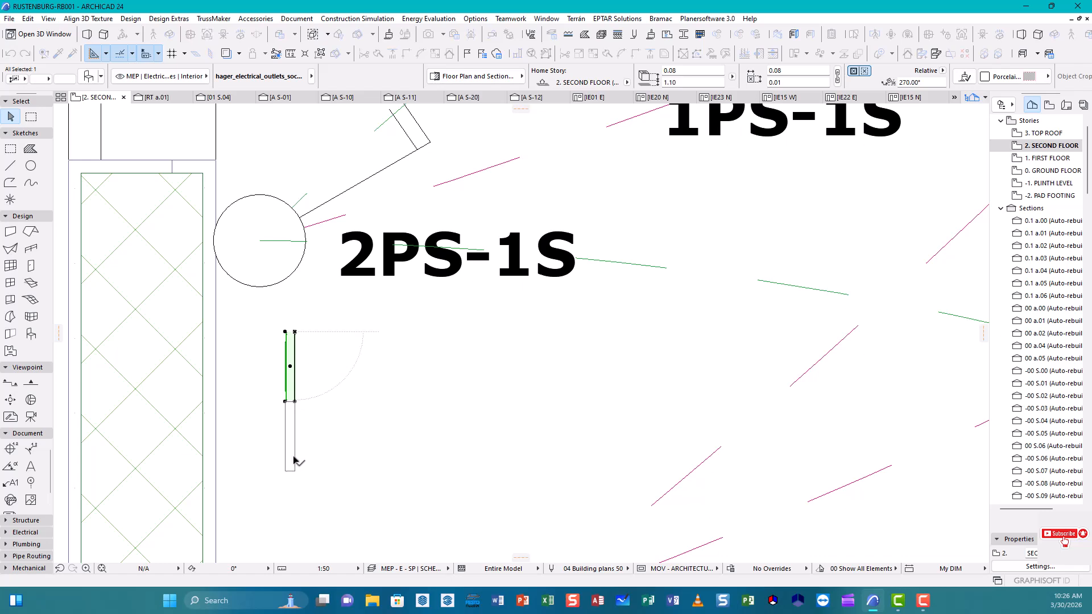
left_click(290, 391)
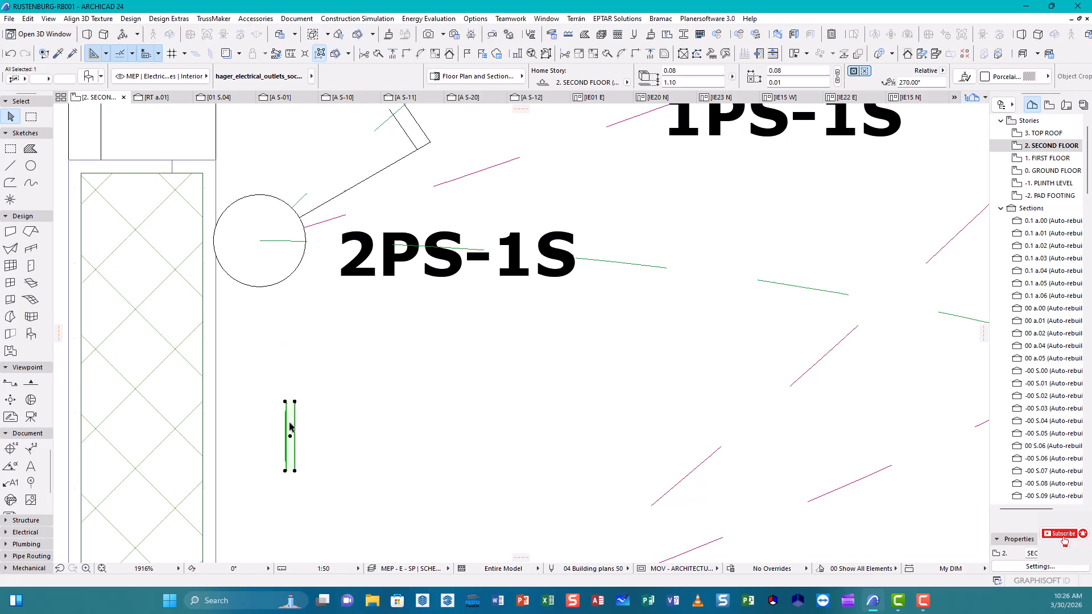
scroll(290, 426, "up", 4)
middle_click_drag(290, 427, 334, 357)
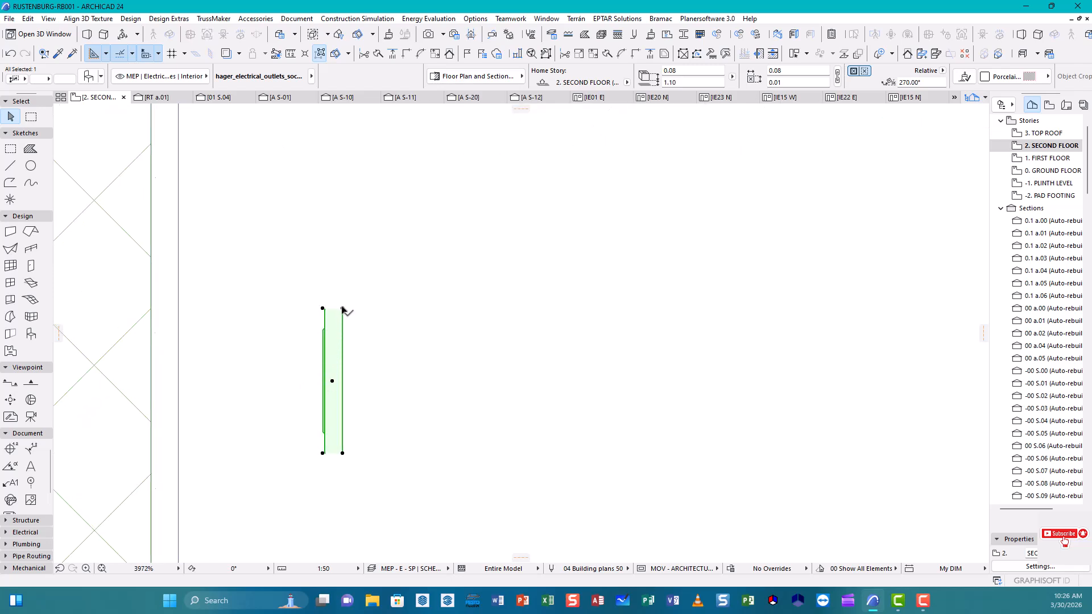
left_click(343, 454)
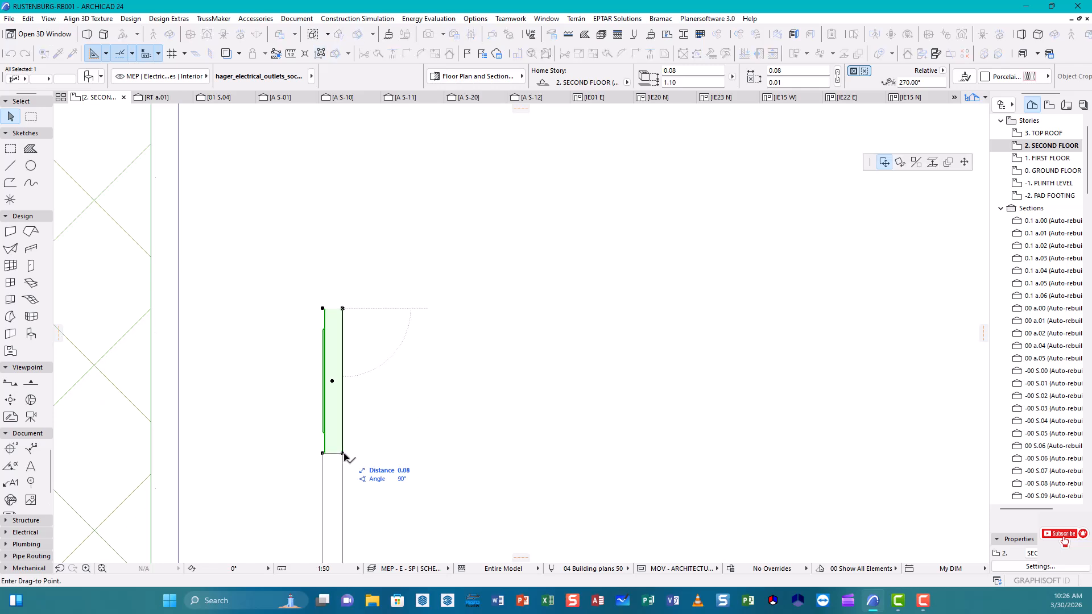
left_click(916, 163)
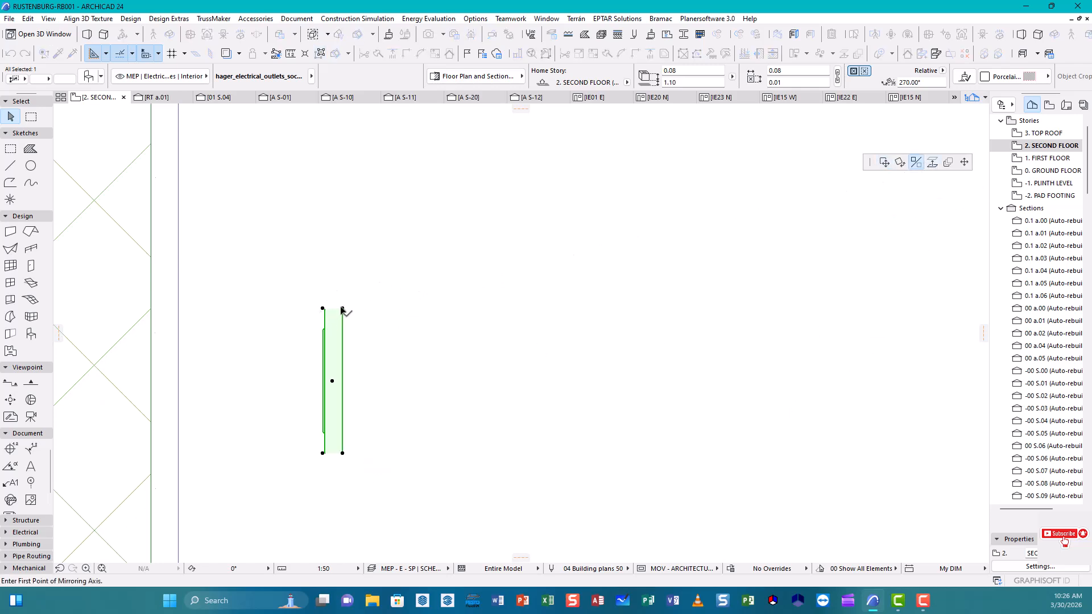
left_click(343, 309)
left_click(342, 453)
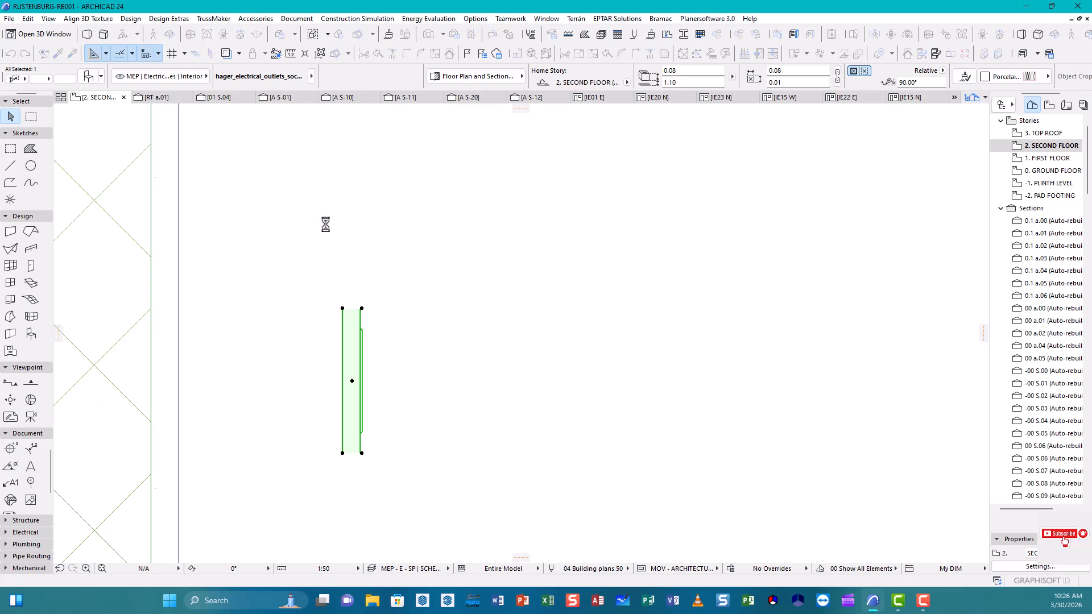
- Move the mirrored switch onto the 2PS-1S symbol with its back edge flush against the wall face
key("ctrl+m")
scroll(322, 261, "down", 3)
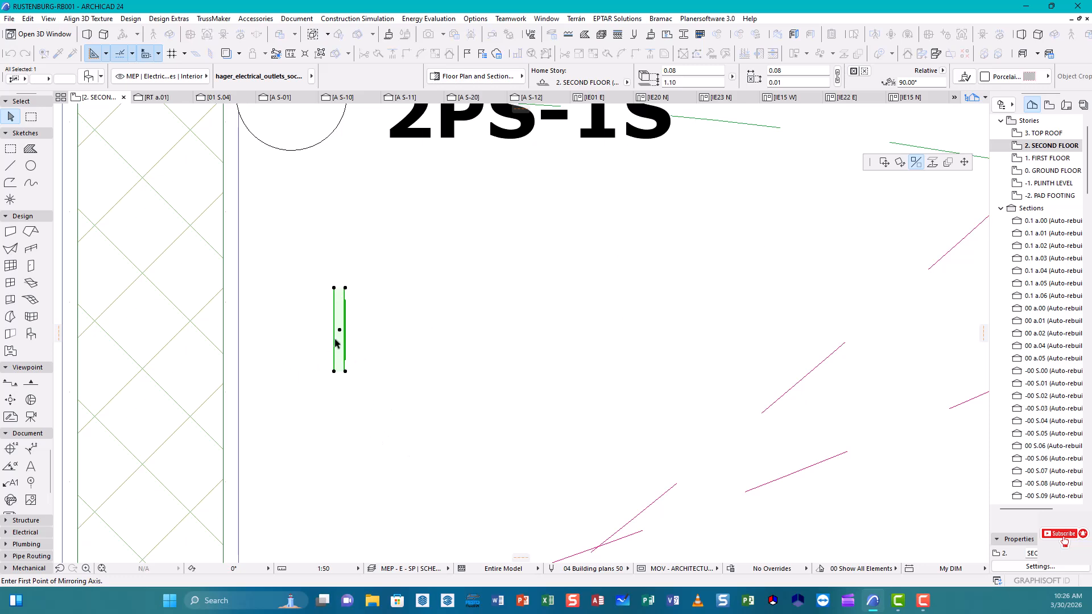
left_click(884, 163)
left_click(334, 288)
middle_click_drag(304, 268, 373, 448)
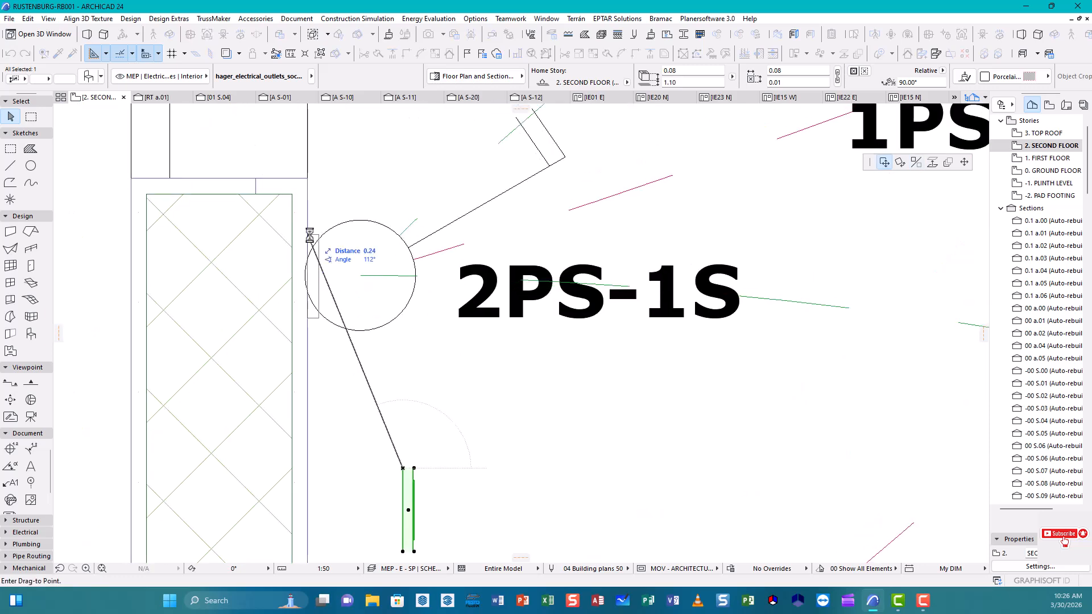
left_click(310, 235)
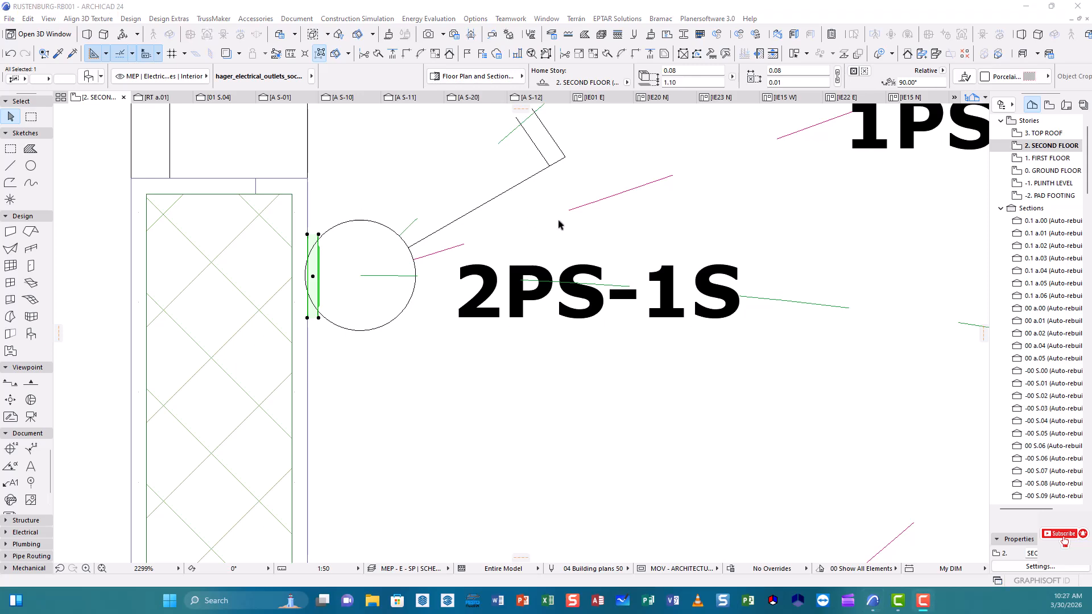
- Move the single Hager switch off the 2PS-1S symbol to the open floor just below the label
scroll(444, 281, "down", 3)
left_click(369, 295)
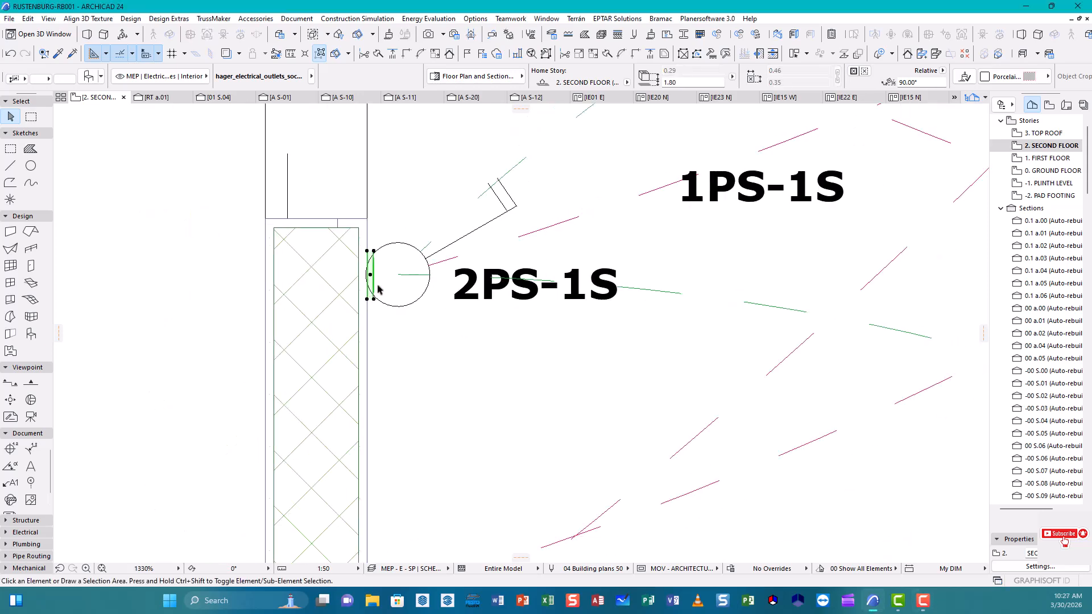
key("Escape")
scroll(384, 249, "up", 4)
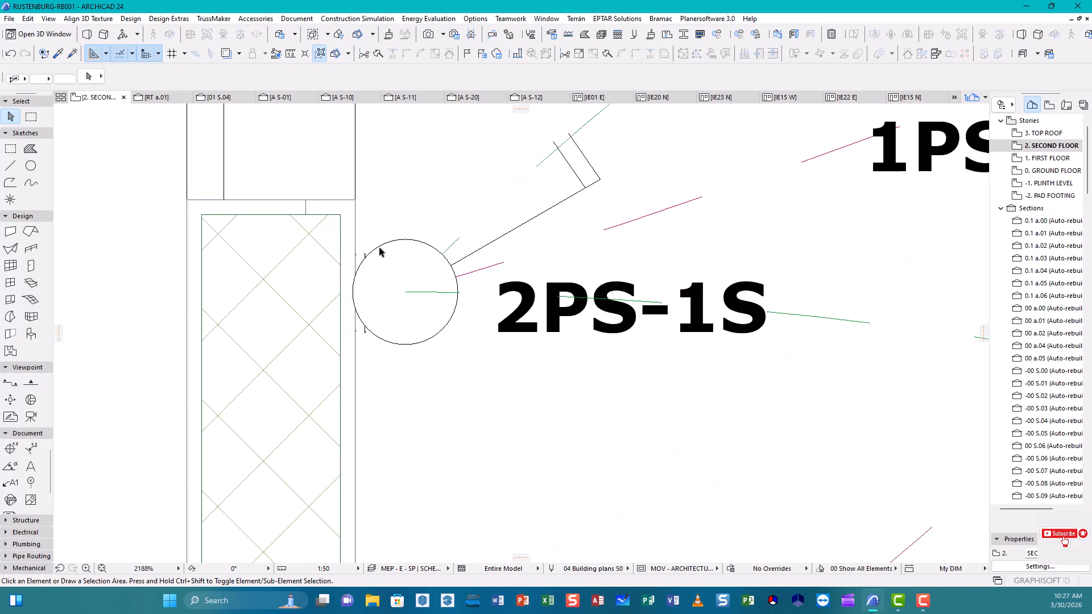
left_click(350, 261)
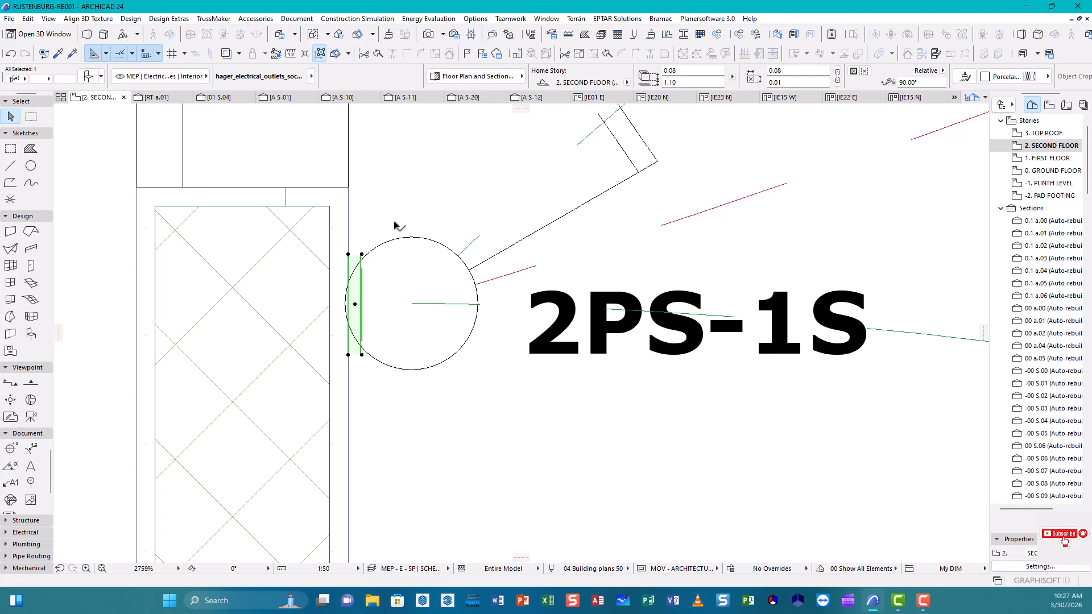
left_click(416, 234)
scroll(401, 245, "down", 5)
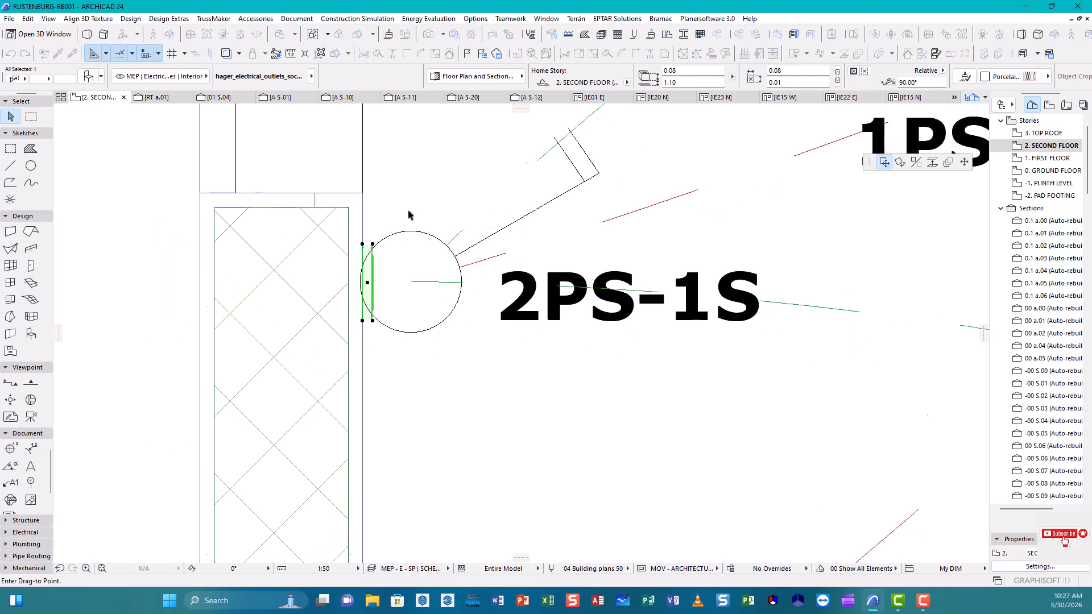
scroll(397, 245, "down", 8)
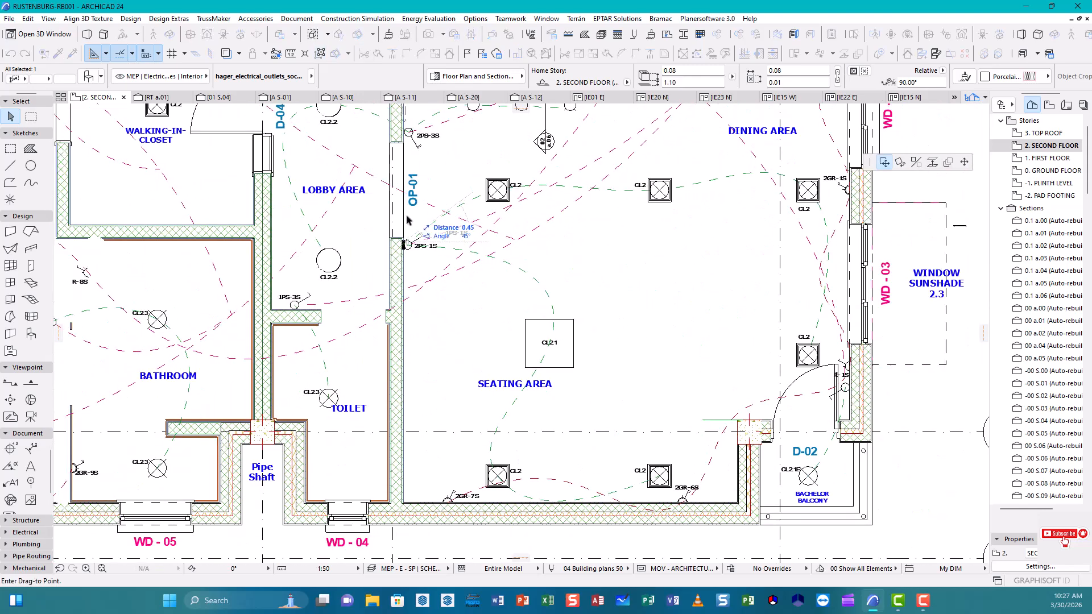
scroll(408, 243, "up", 10)
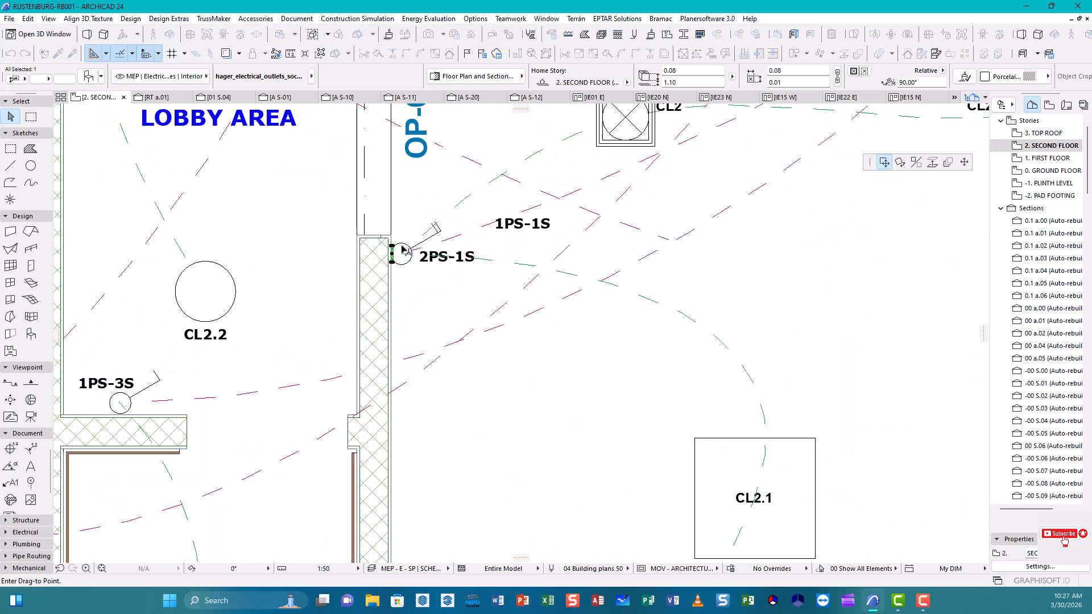
scroll(397, 256, "up", 2)
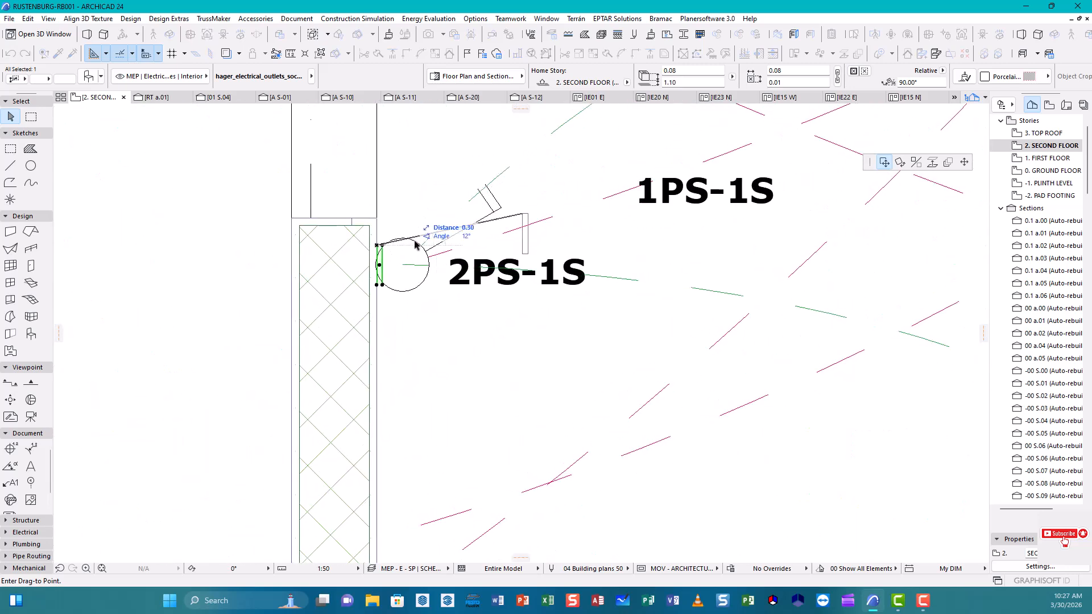
scroll(443, 341, "up", 2)
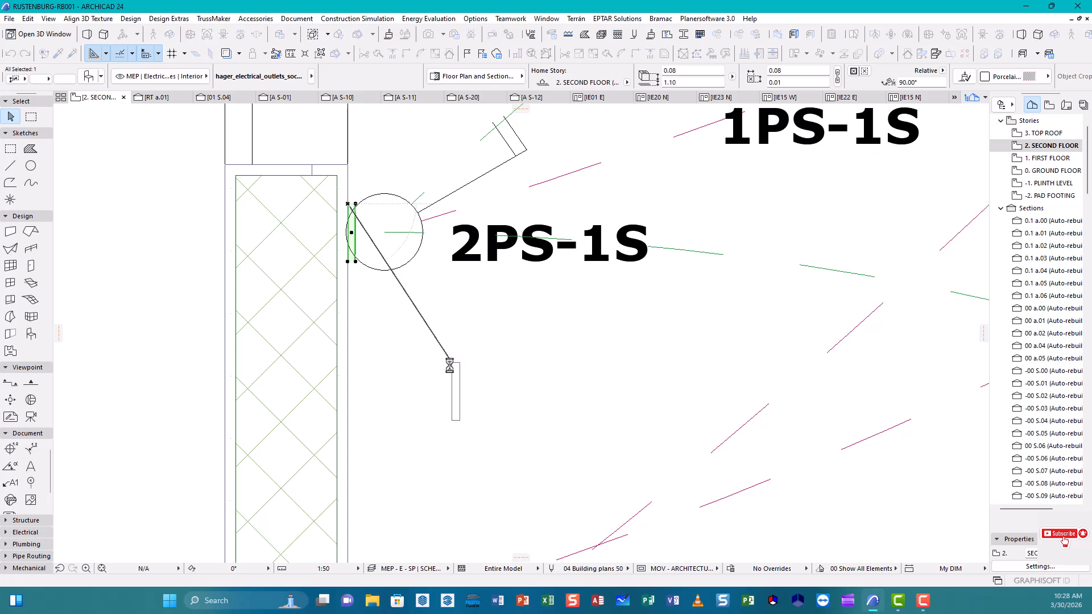
left_click(459, 366)
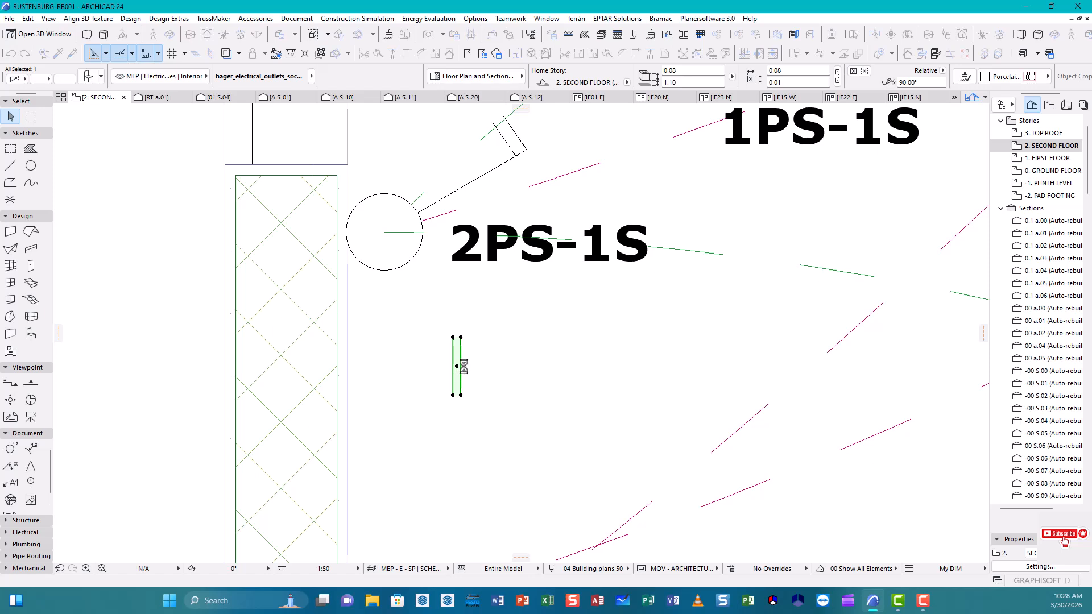
- Move the two-gang Hager switch from outside the plan beyond the window sunshades to the floor just below the 2PS-1S symbol
scroll(464, 367, "up", 4)
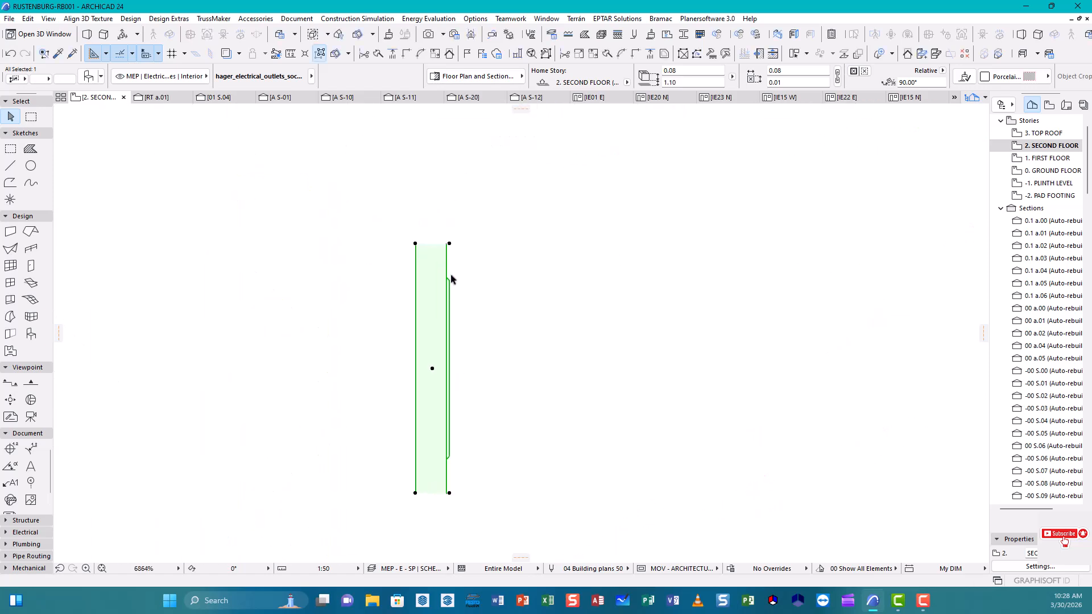
scroll(433, 351, "down", 5)
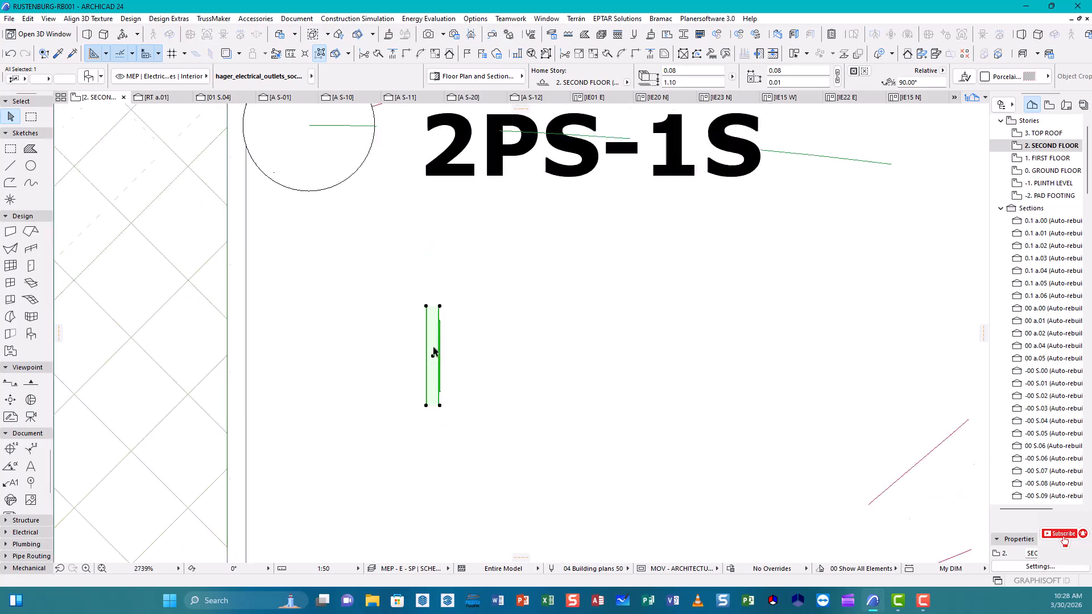
scroll(433, 349, "down", 6)
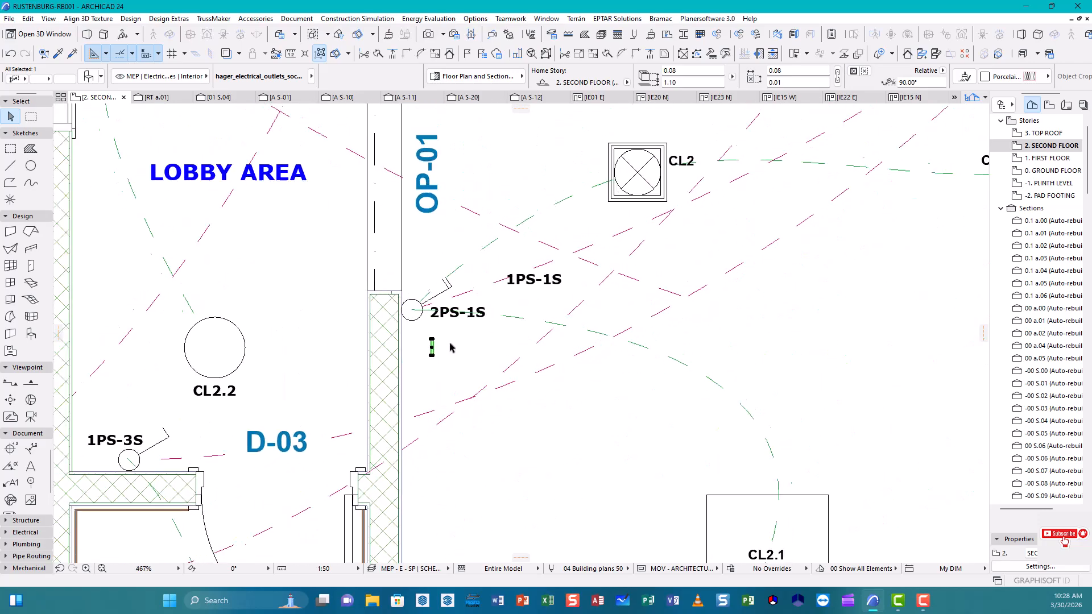
middle_click_drag(665, 364, 276, 377)
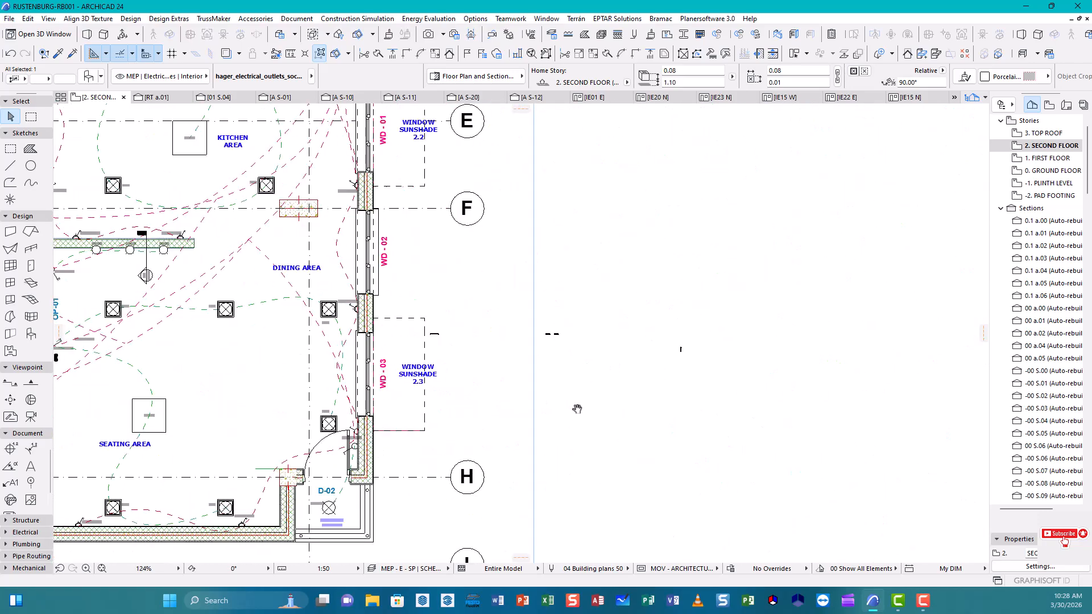
scroll(555, 336, "up", 9)
scroll(554, 336, "up", 4)
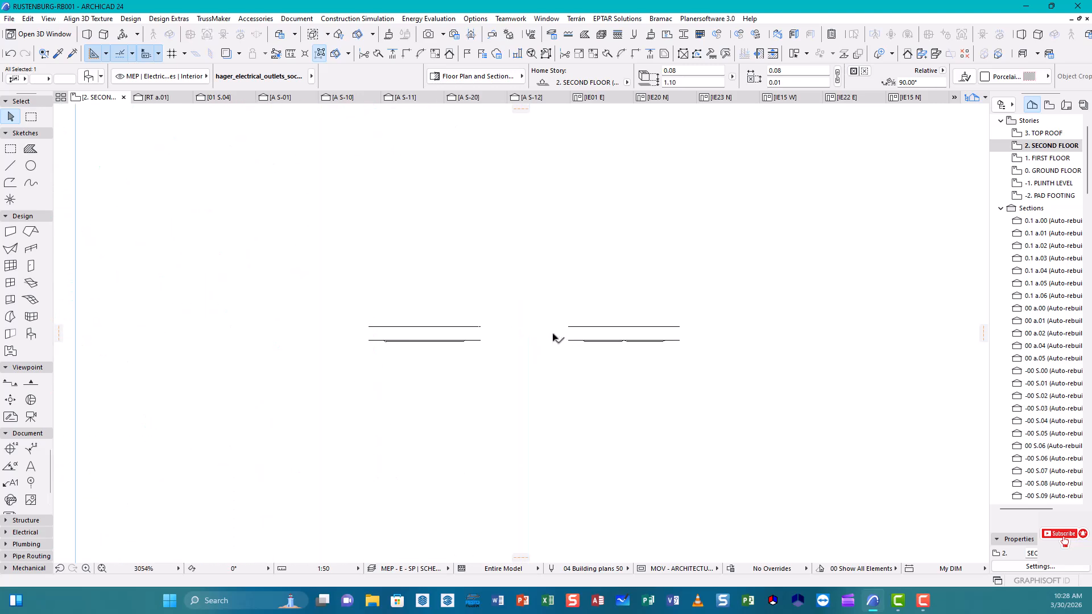
left_click(693, 330)
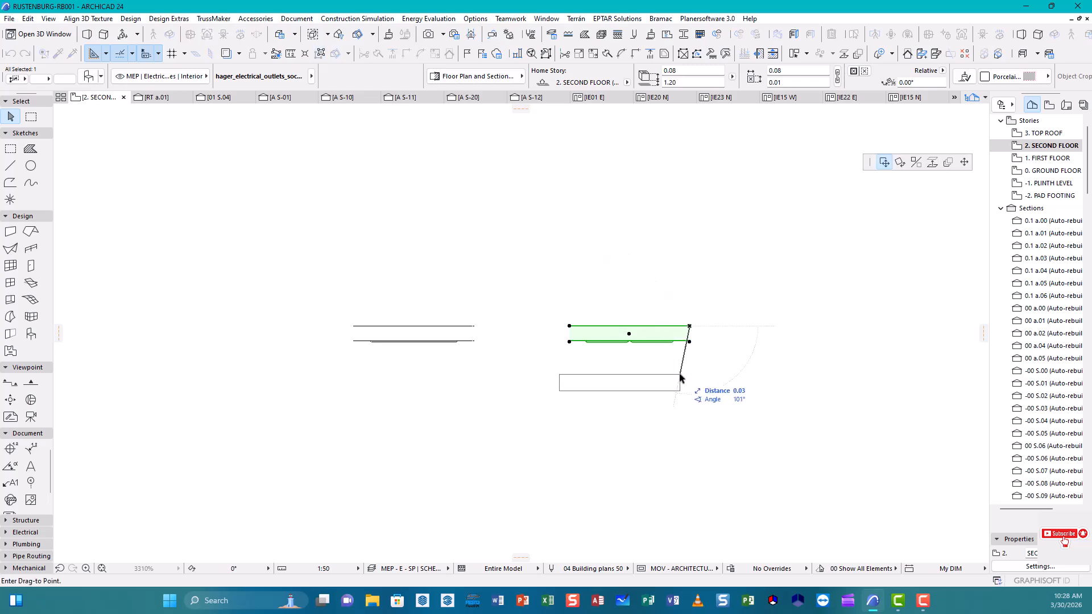
scroll(678, 375, "down", 2)
scroll(679, 377, "down", 1)
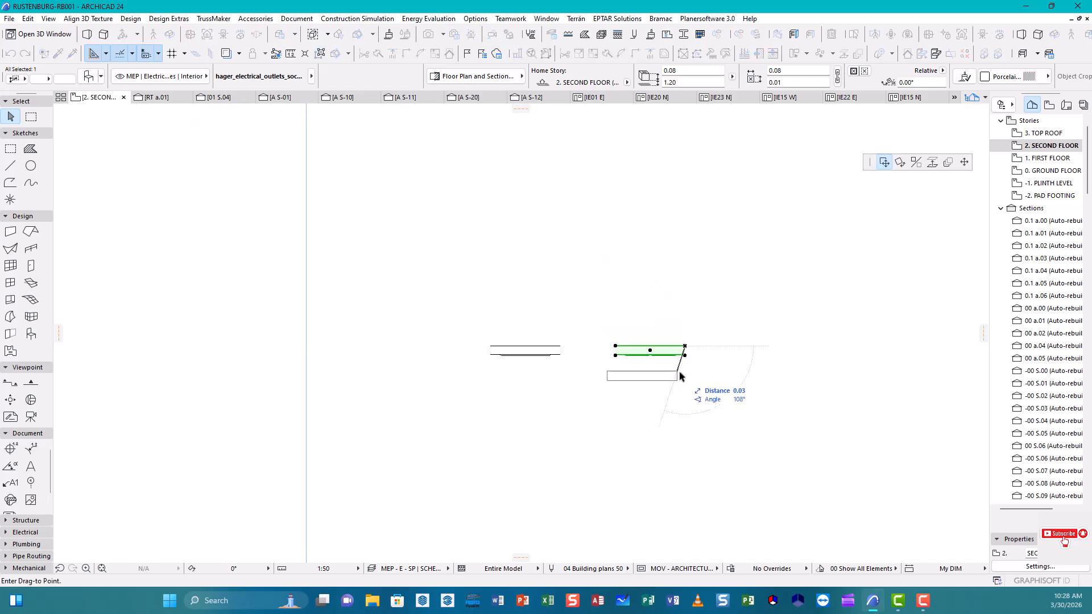
scroll(683, 385, "down", 5)
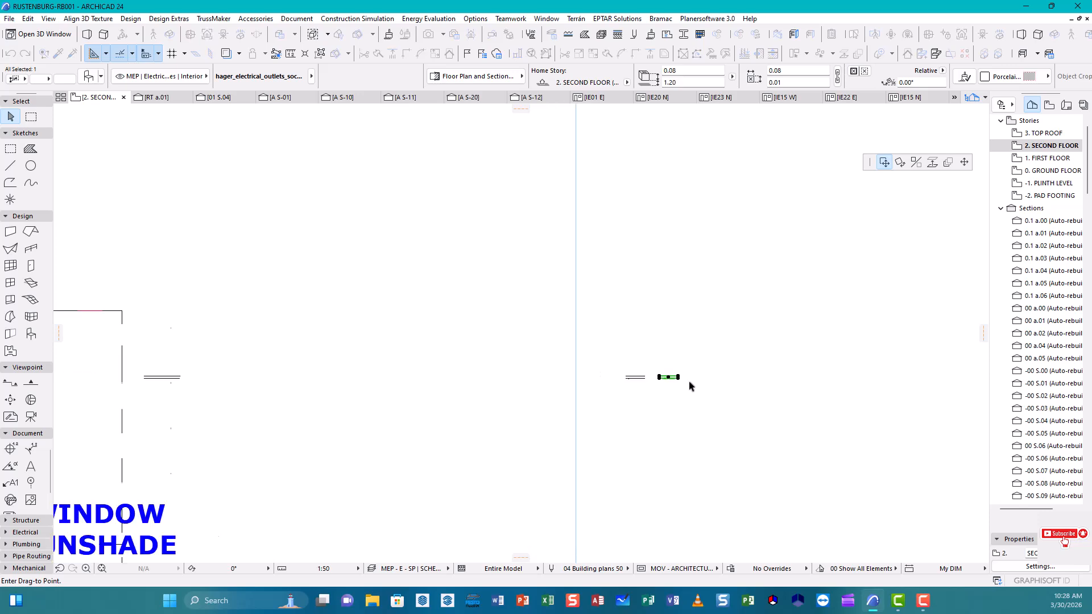
scroll(693, 386, "down", 4)
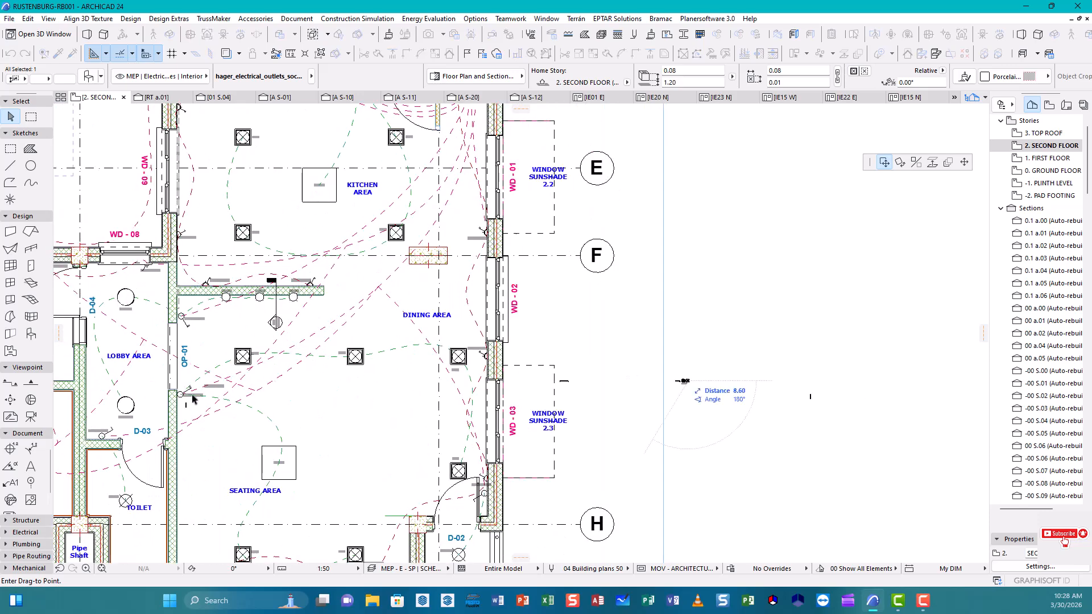
scroll(189, 402, "up", 10)
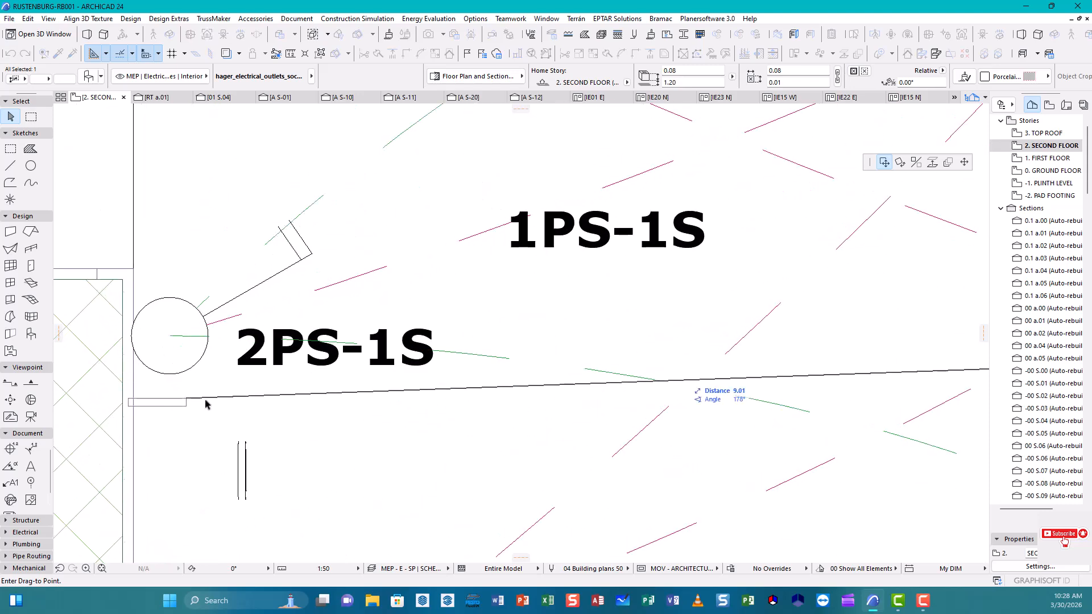
left_click(214, 401)
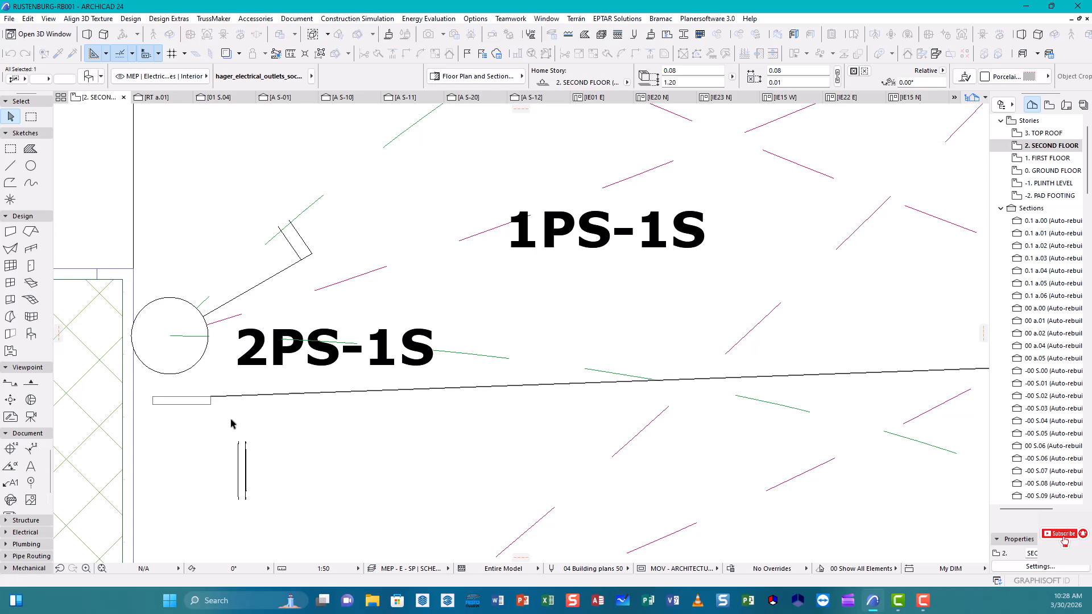
- Rotate the two-gang switch 90° about its centre and move it onto the 2PS-1S symbol, flush against the wall face
key("ctrl+e")
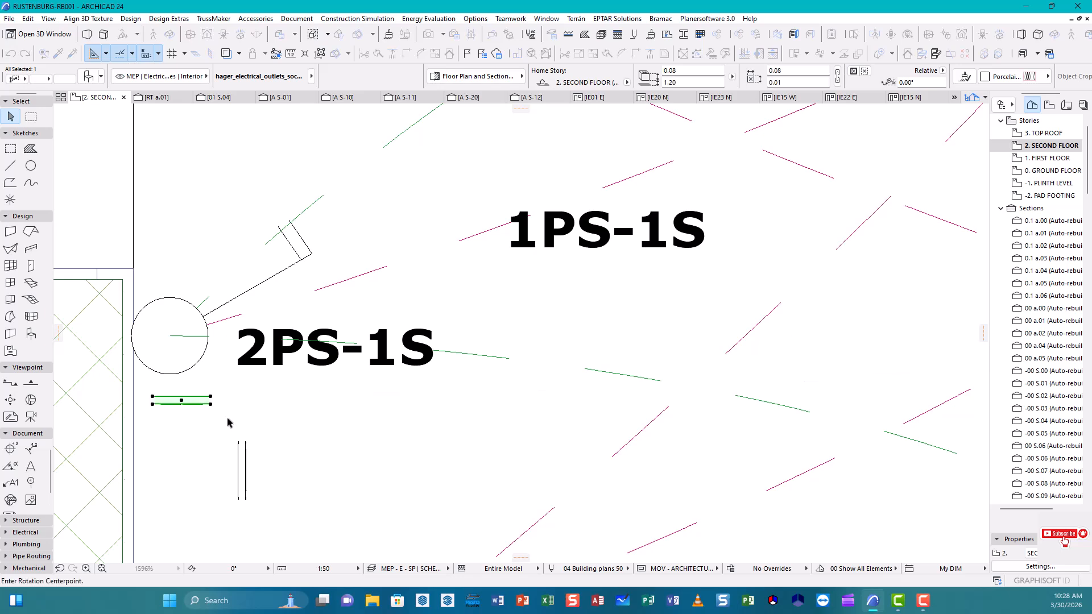
left_click(181, 401)
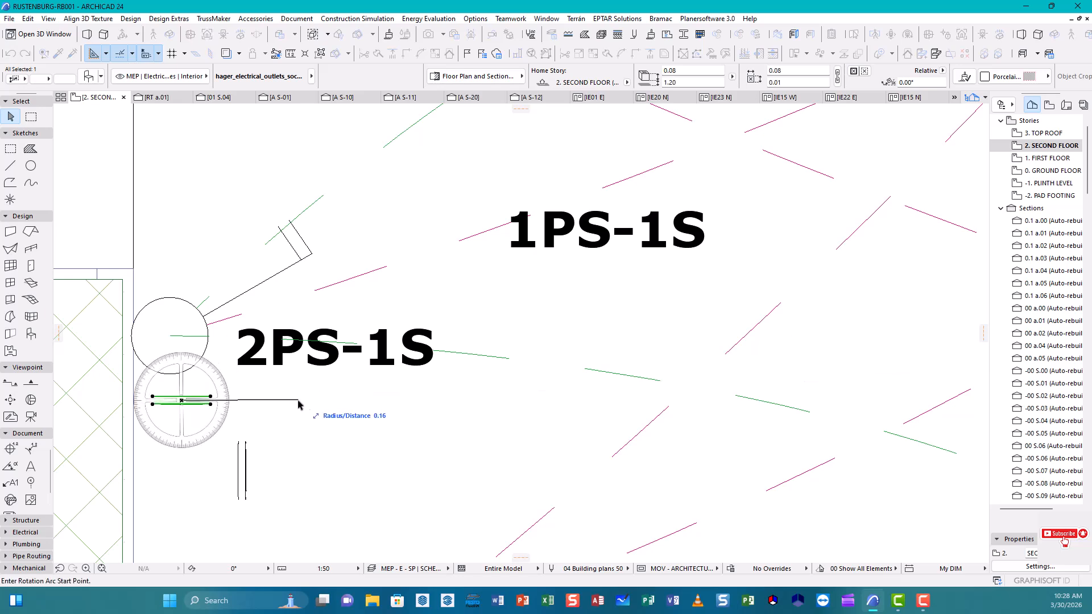
left_click(301, 400)
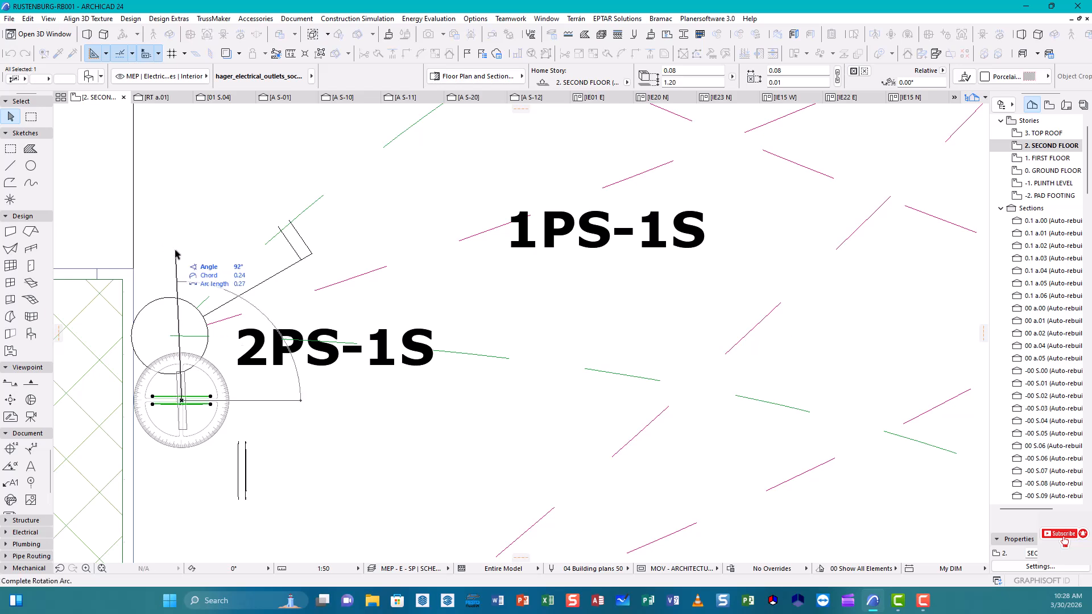
left_click(183, 250)
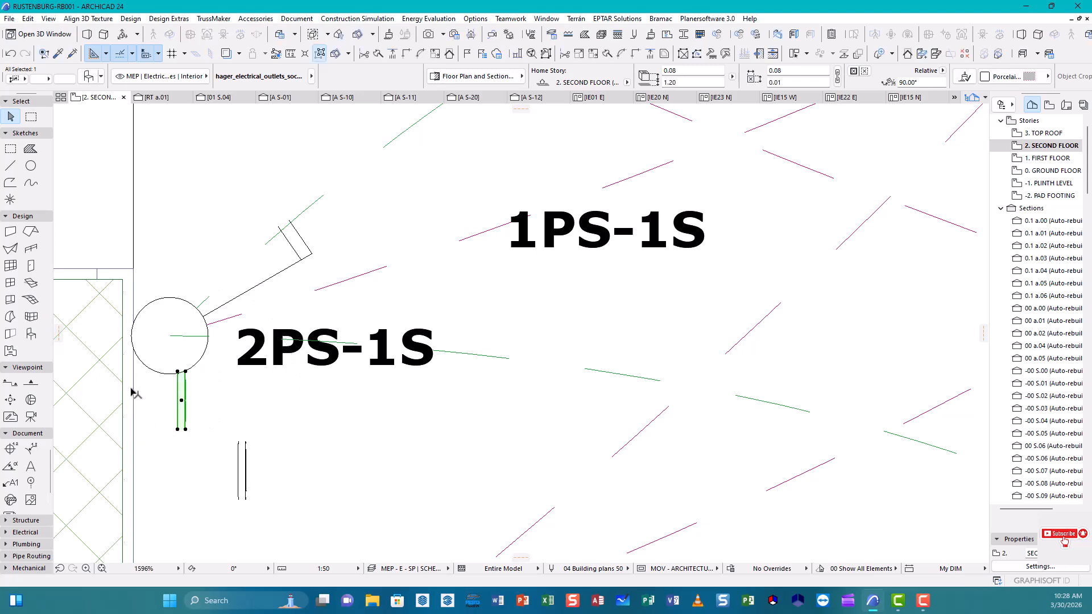
scroll(142, 391, "up", 5)
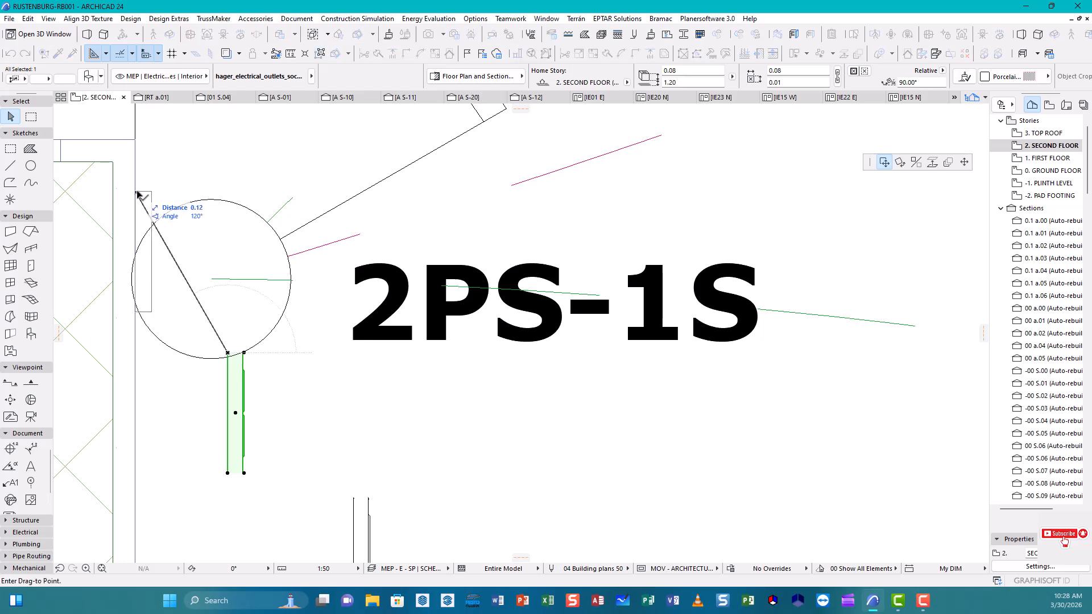
left_click(136, 219)
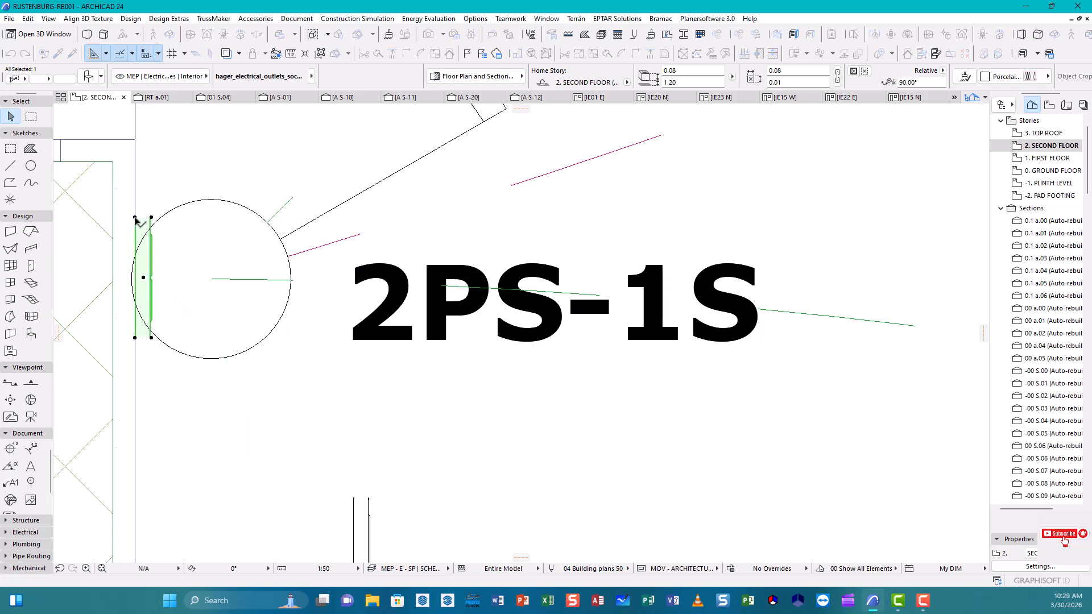
- Copy the two-gang switch from 2PS-1S to the kitchen area, just above the 2PS-2S label beside door D-01
left_click(535, 344)
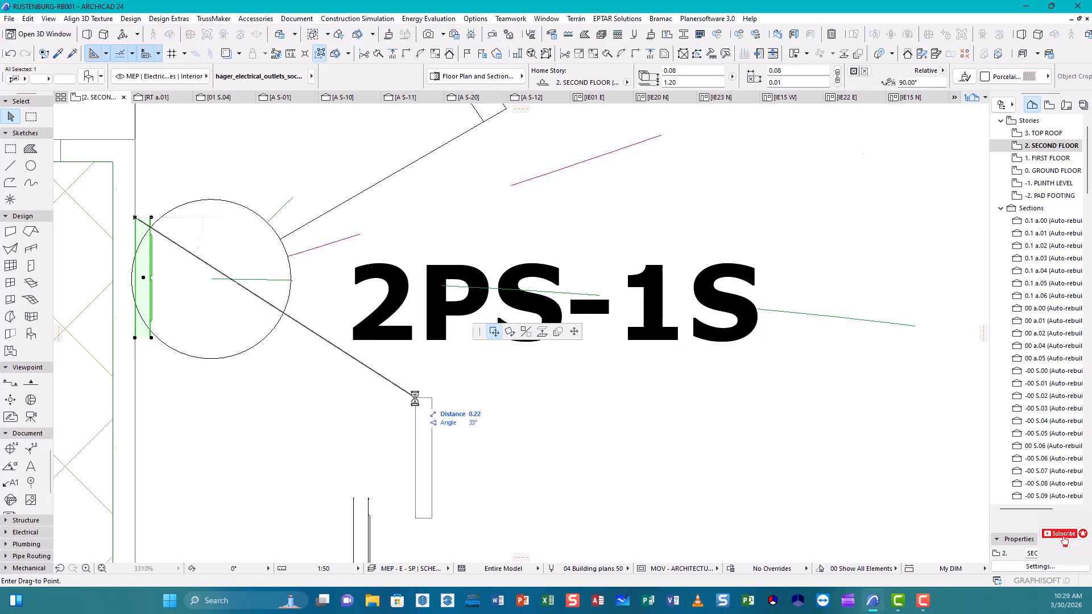
scroll(417, 378, "down", 4)
scroll(416, 378, "down", 8)
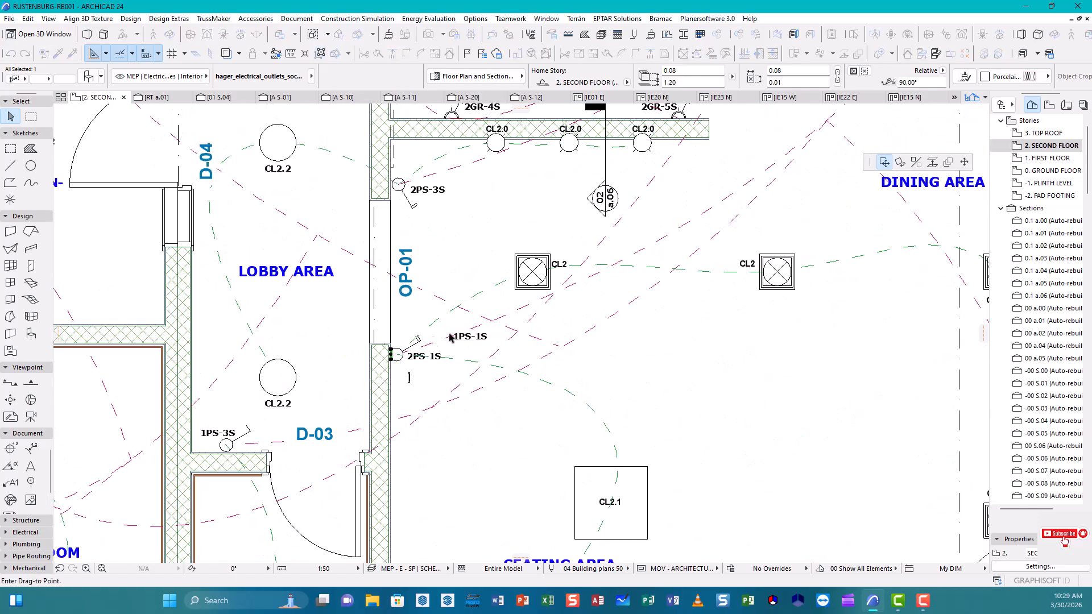
middle_click_drag(393, 449, 378, 464)
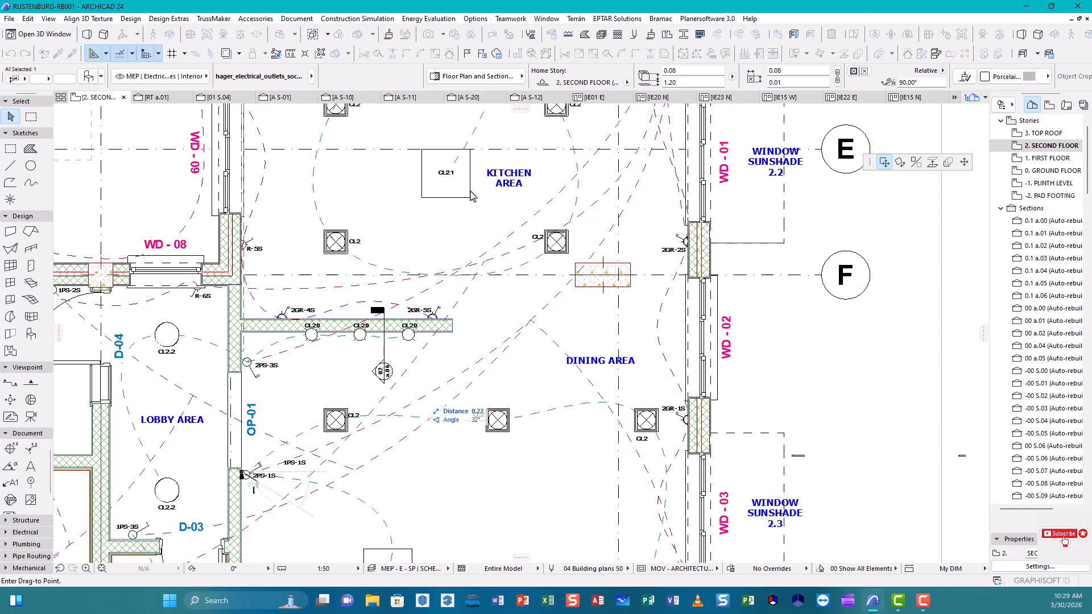
middle_click_drag(473, 197, 492, 382)
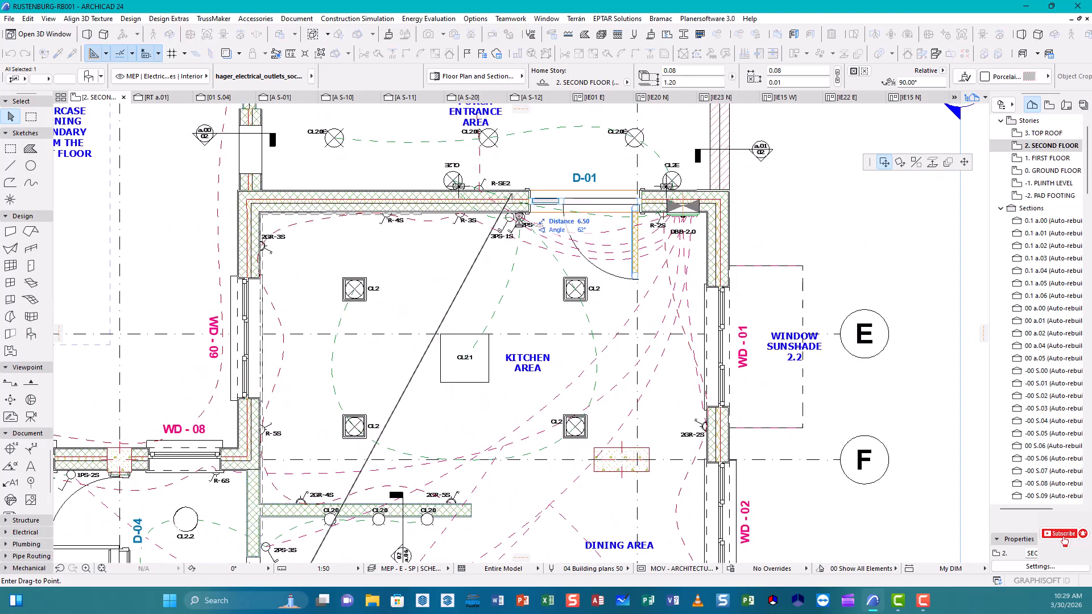
scroll(519, 220, "up", 5)
scroll(520, 221, "up", 4)
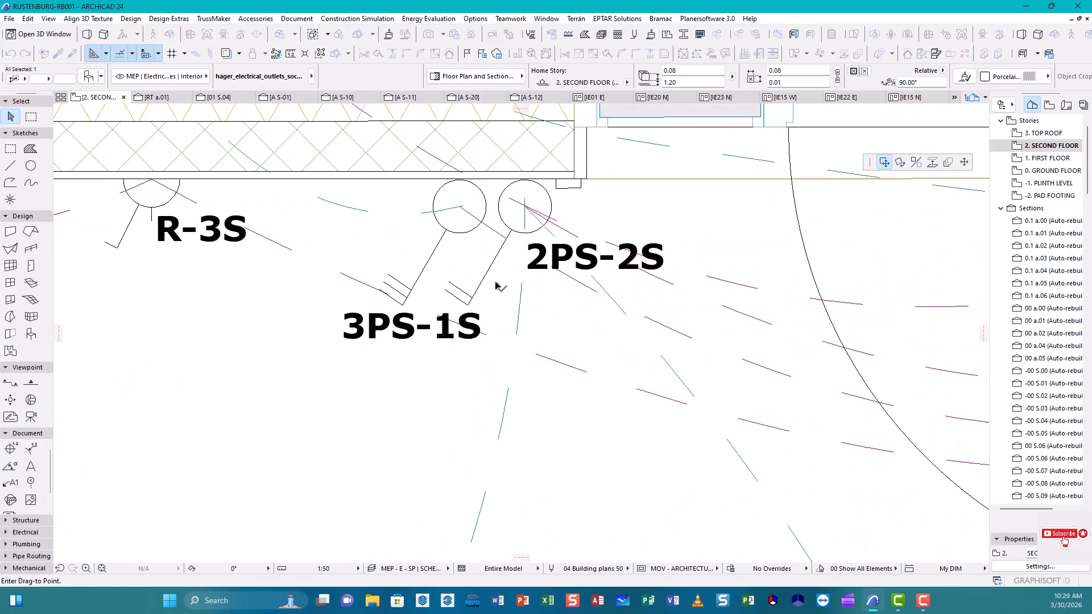
scroll(494, 261, "up", 3)
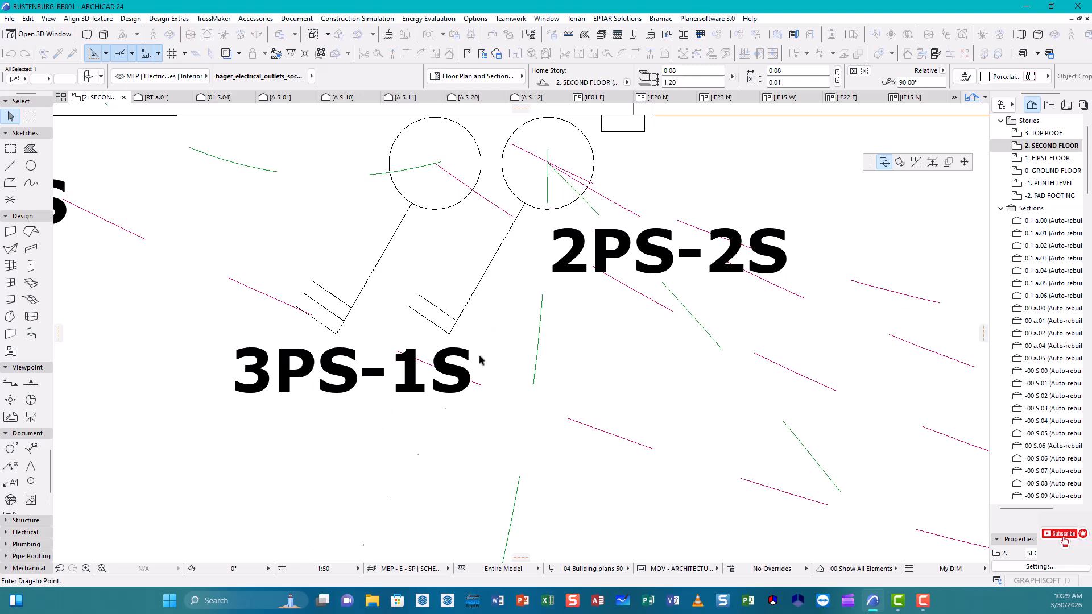
middle_click_drag(480, 354, 462, 491)
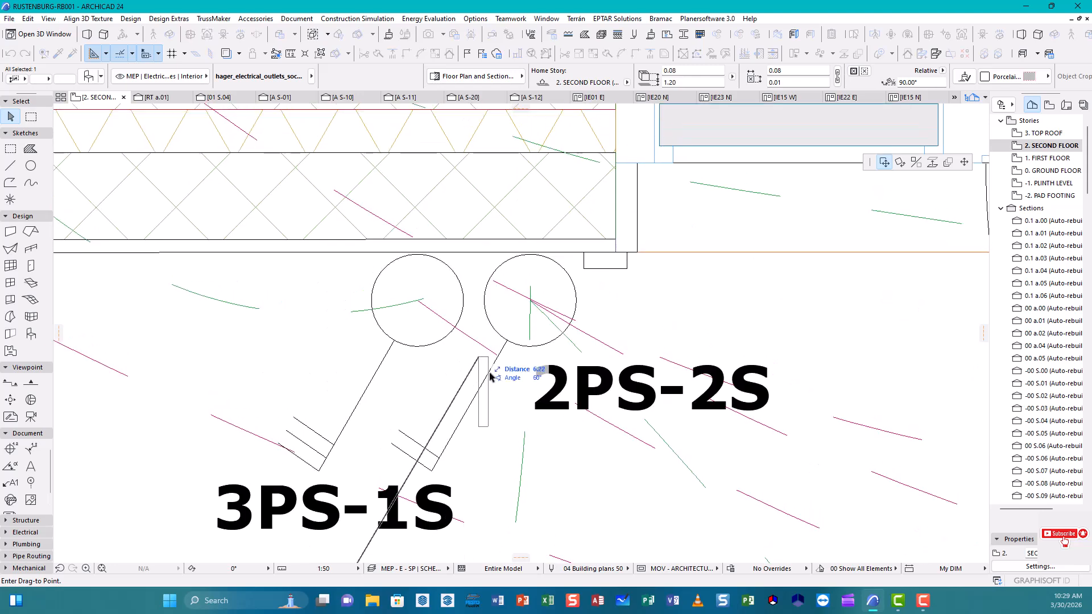
scroll(424, 371, "down", 1)
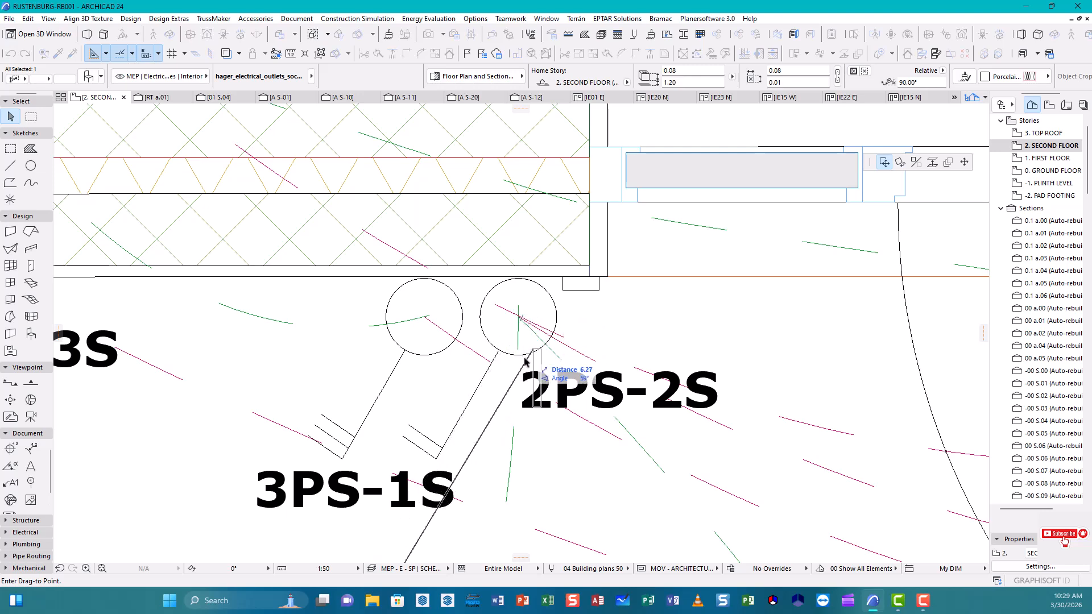
key("ctrl")
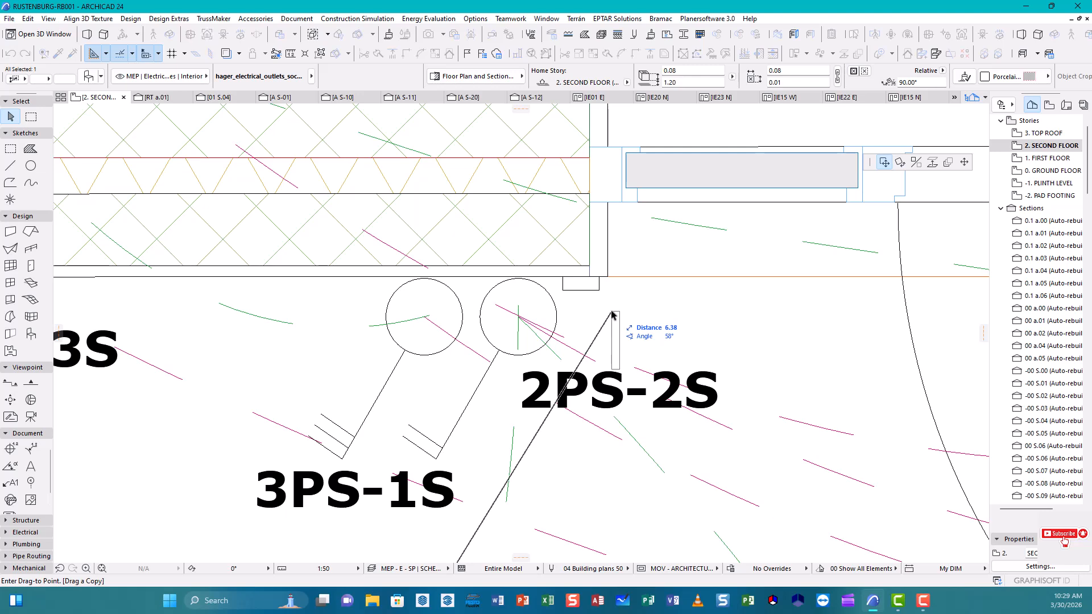
key("Escape")
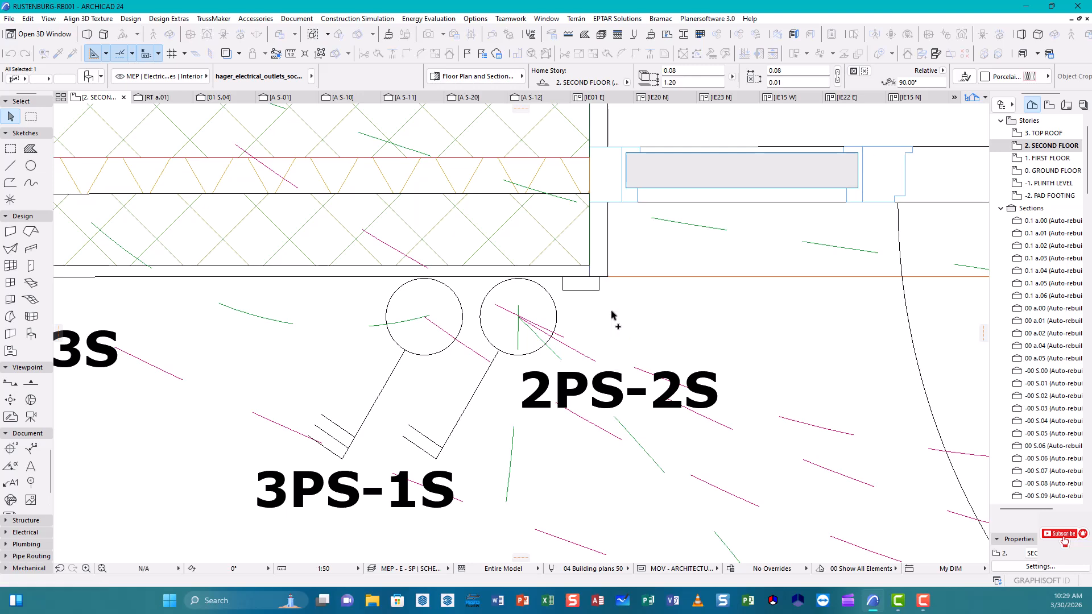
left_click(612, 314)
- Rotate the copied switch near 2PS-2S 90° clockwise about its centre so it lies parallel to the kitchen wall
key("ctrl+e")
left_click(616, 341)
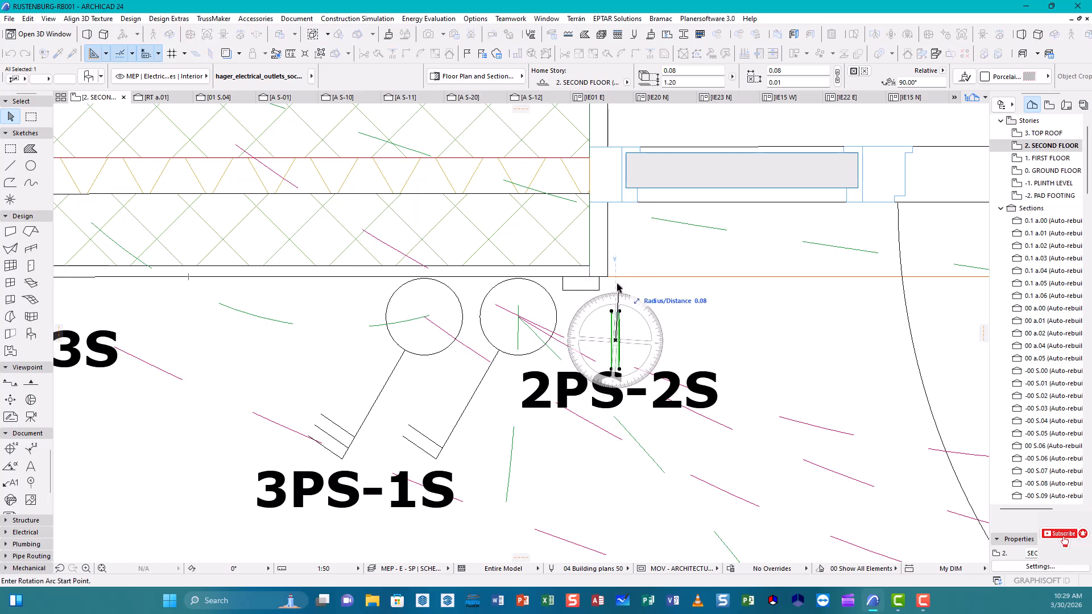
left_click(617, 283)
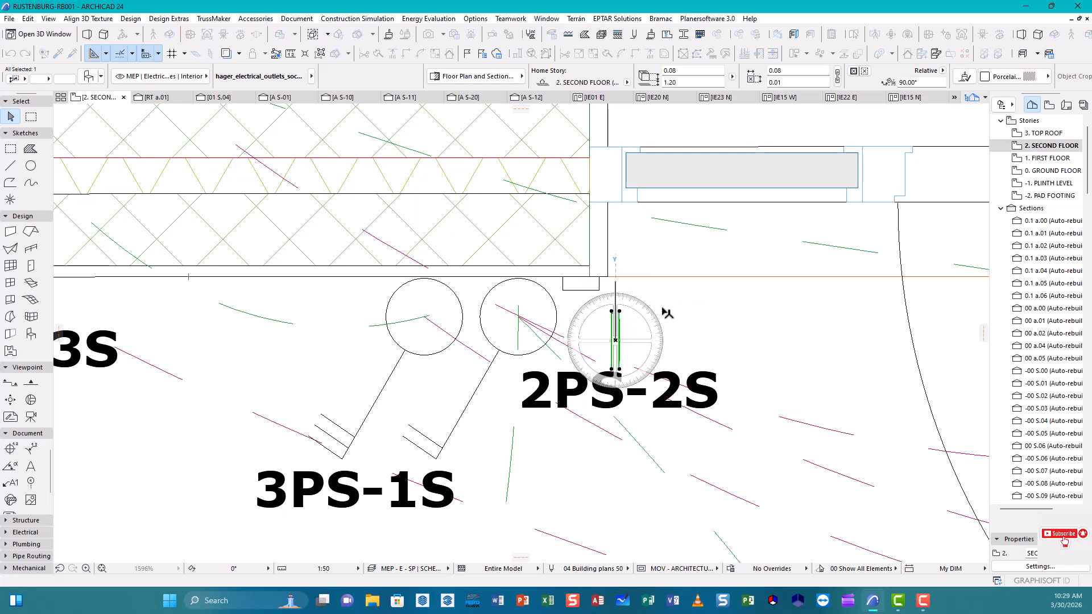
left_click(685, 342)
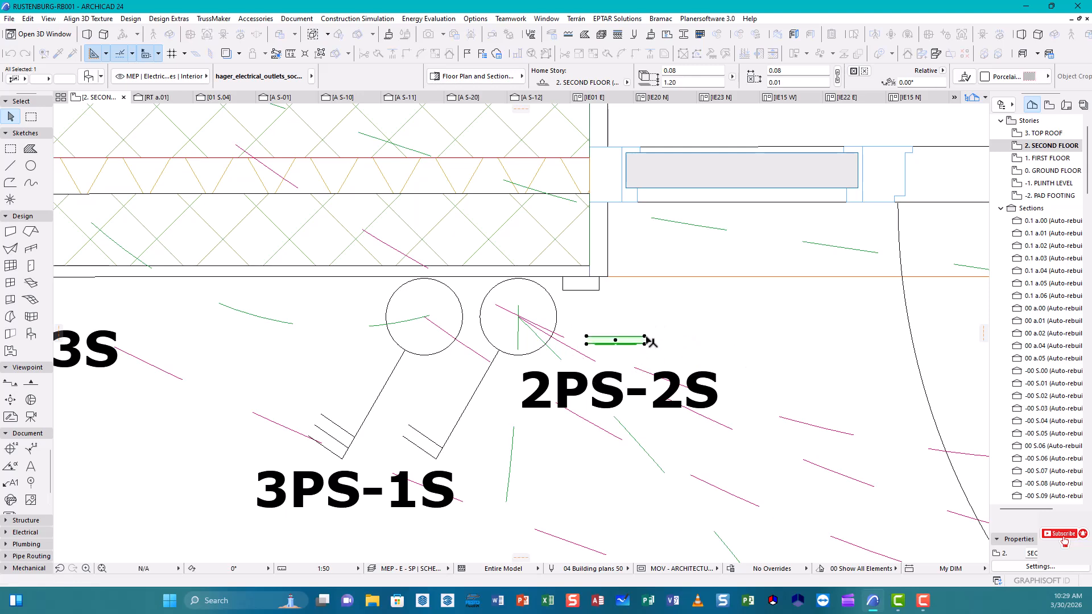
- Move the rotated switch onto the 2PS-2S symbol with its back edge flush against the kitchen wall face
left_click(645, 336)
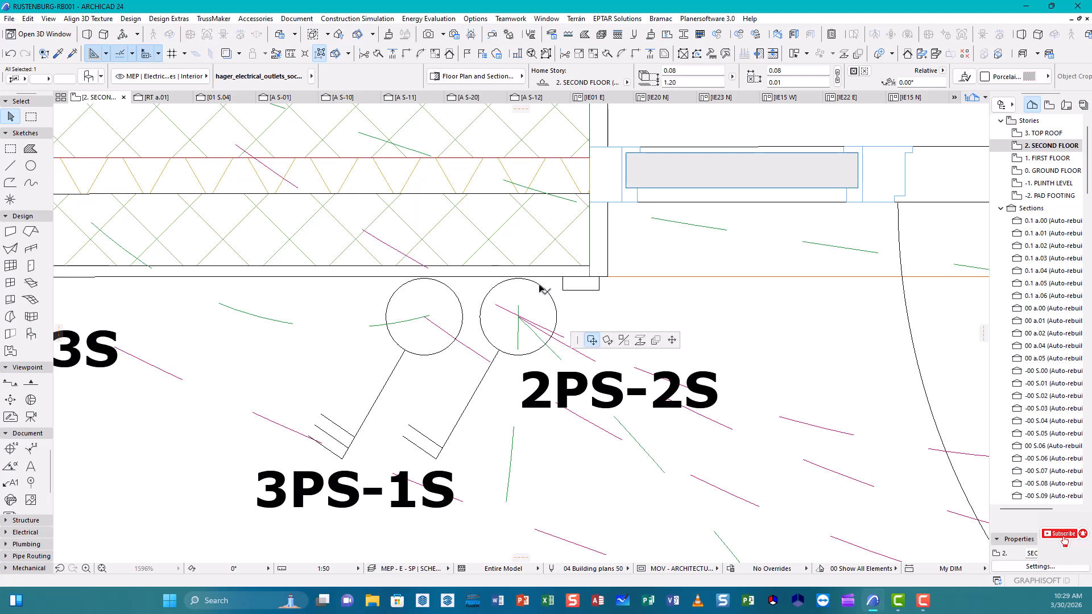
left_click(537, 289)
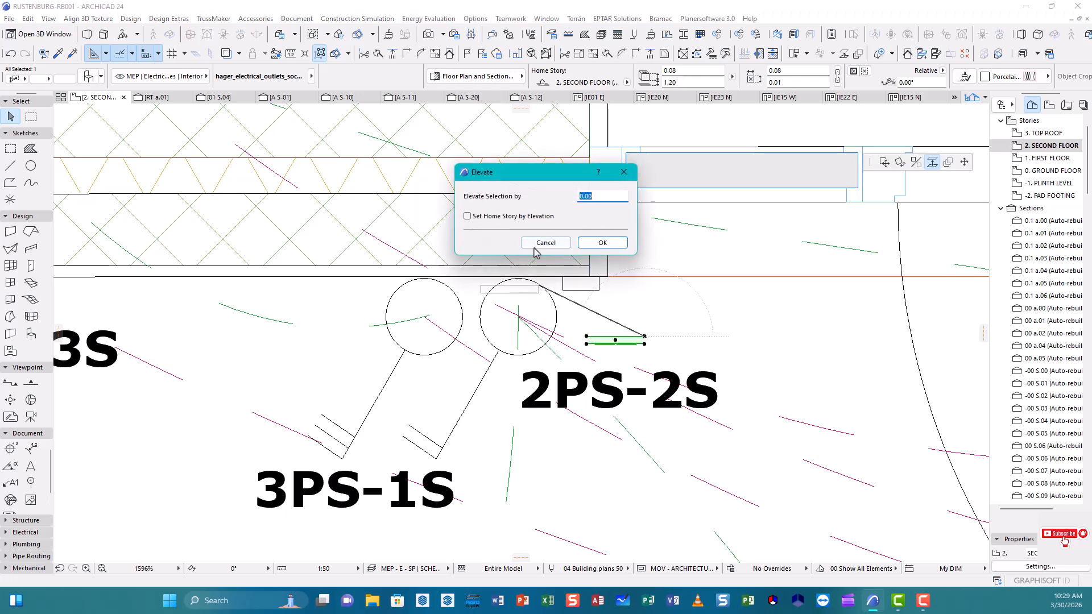
key("Escape")
scroll(524, 287, "up", 9)
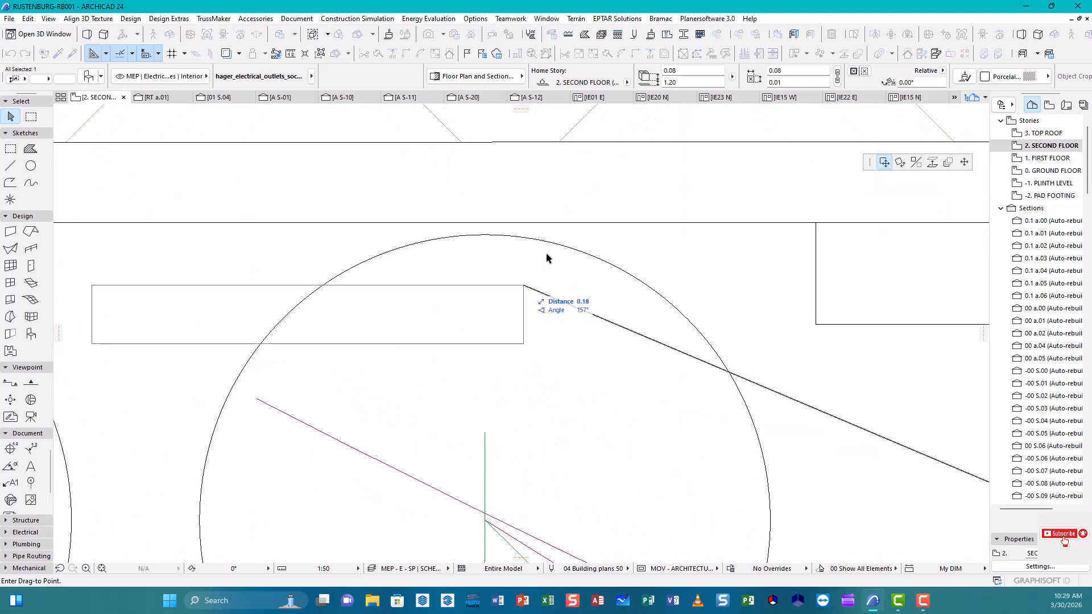
scroll(547, 257, "down", 5)
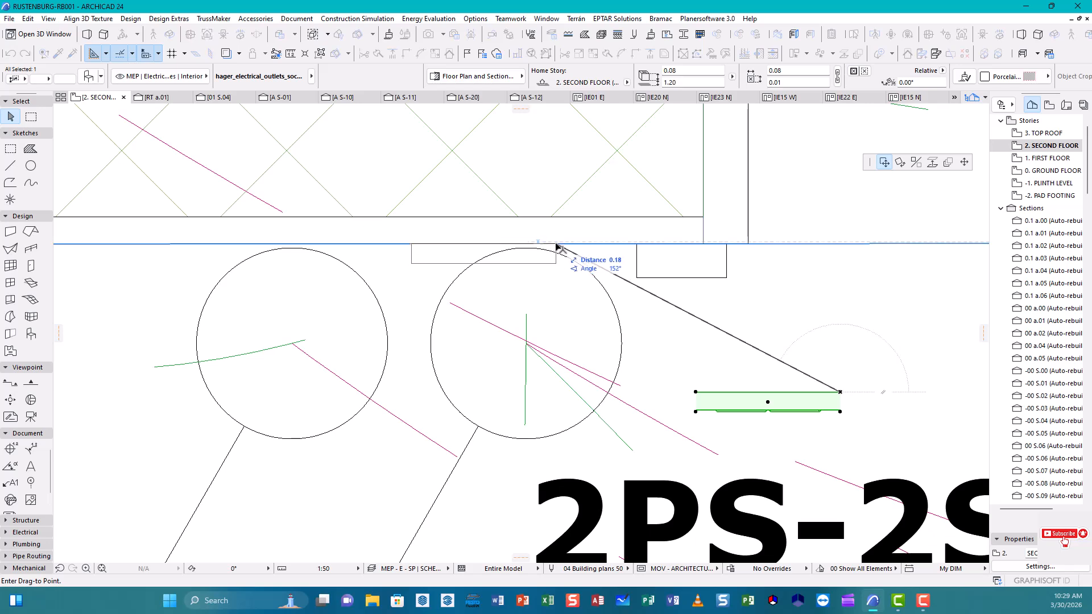
left_click(557, 246)
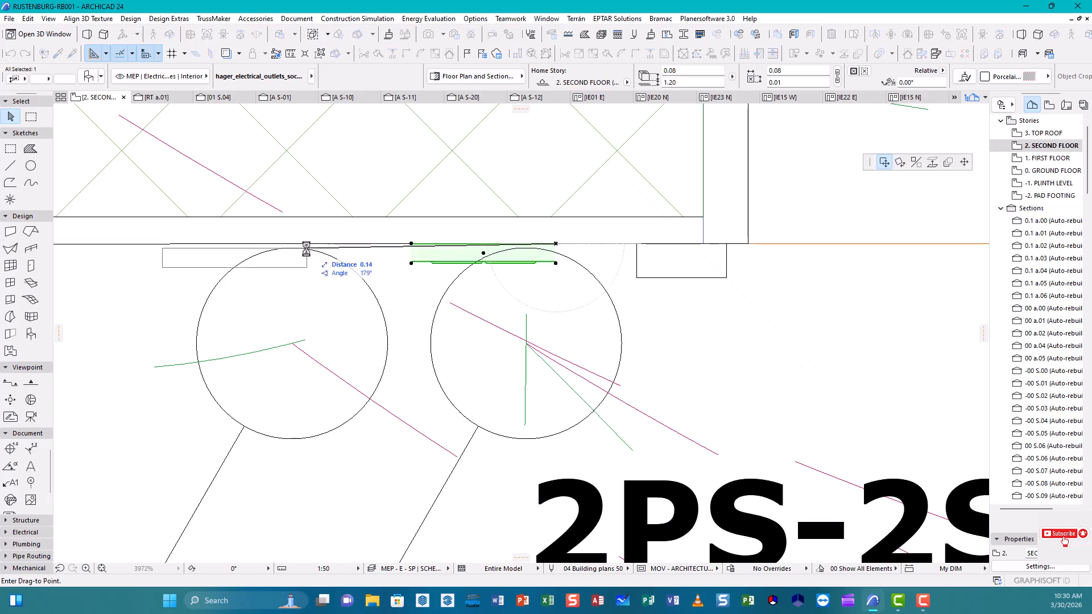
- Copy the two-gang switch along the wall to the 3PS-1S symbol and set the copy's insert type to Łącznik 3-klawiszowy 3-krotny
key("ctrl")
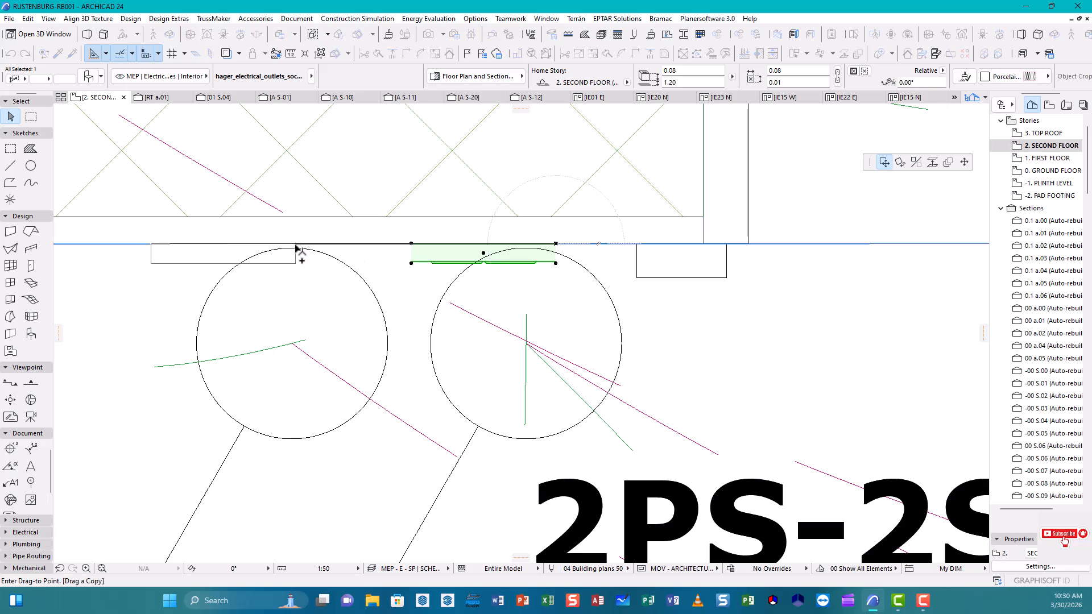
left_click(295, 246)
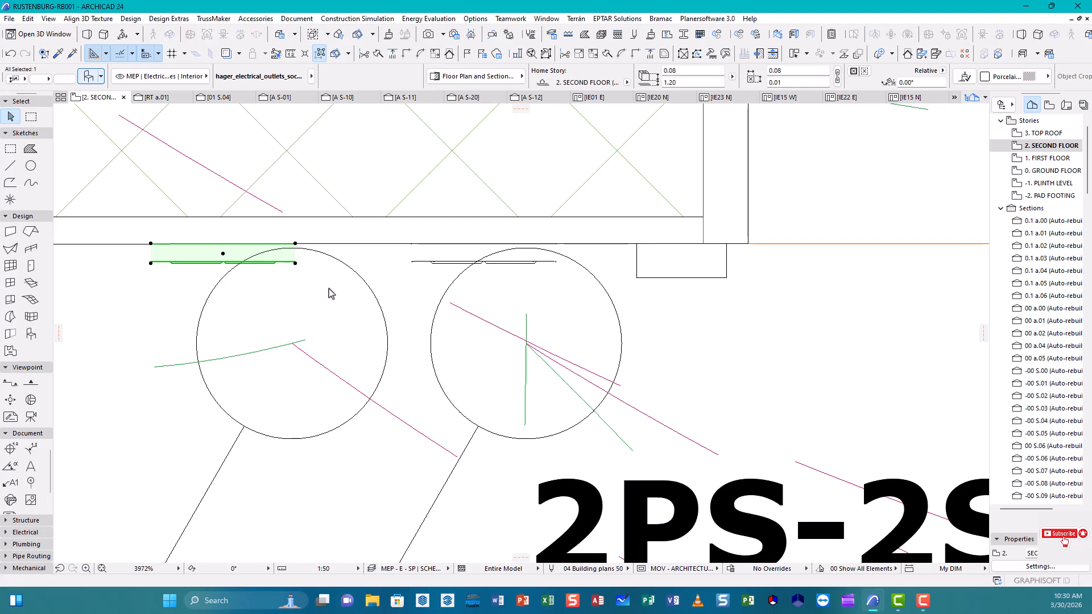
key("ctrl+t")
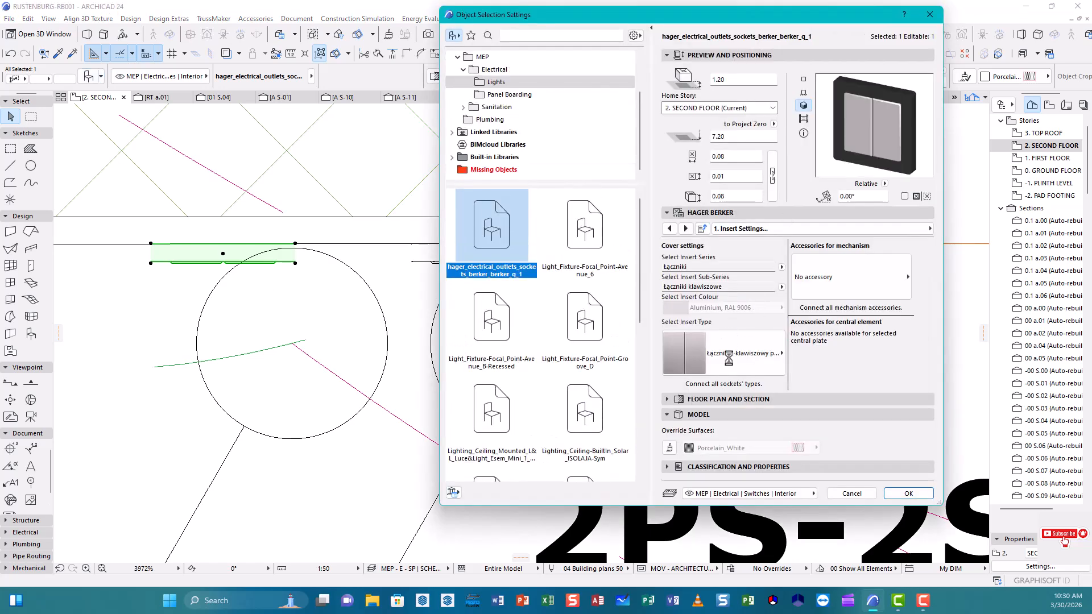
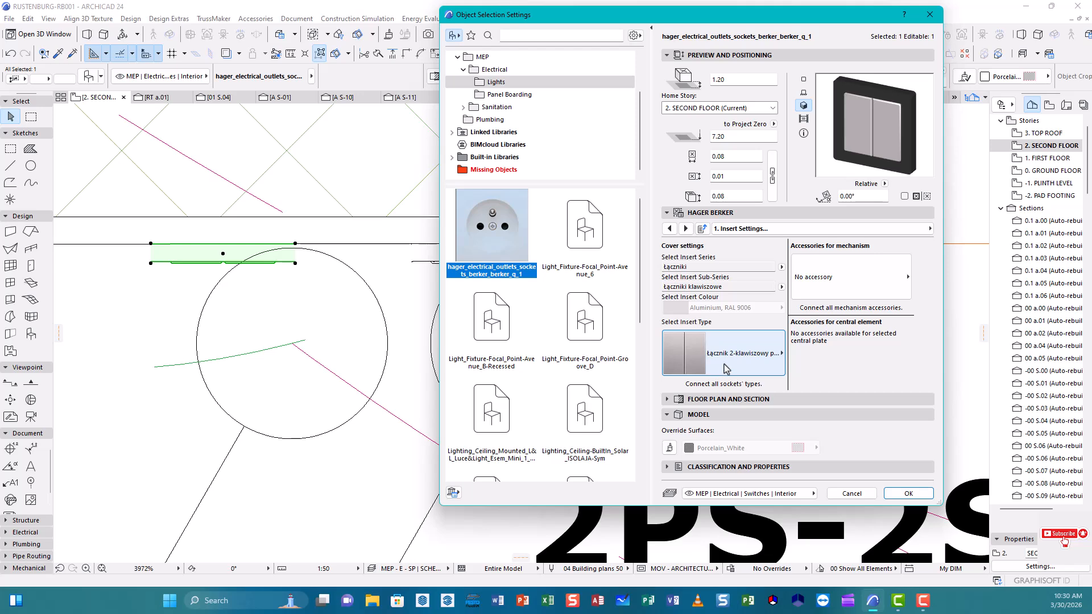
left_click(726, 368)
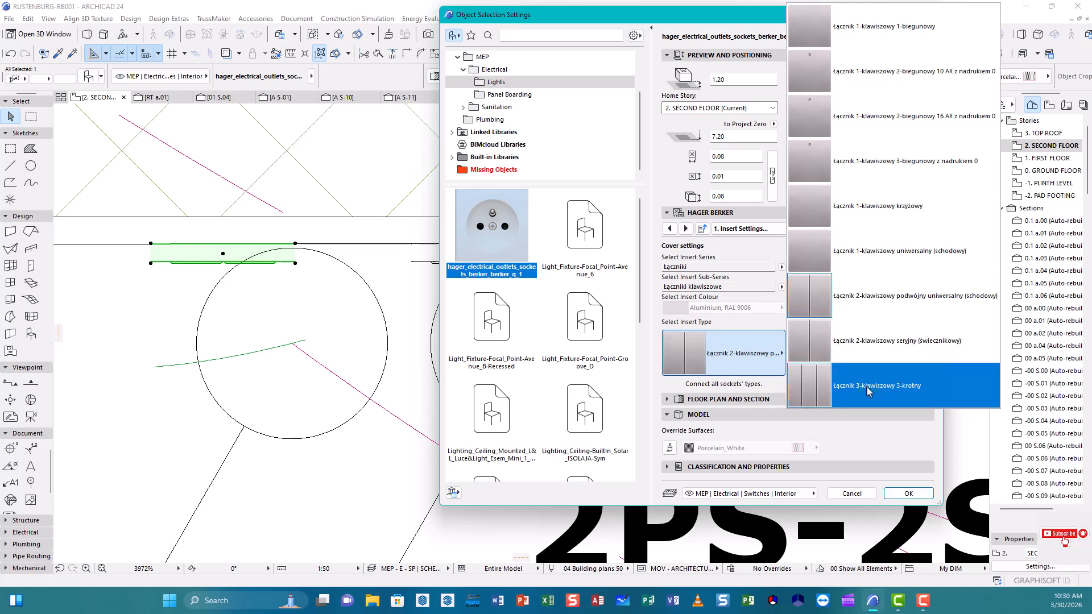
left_click(818, 391)
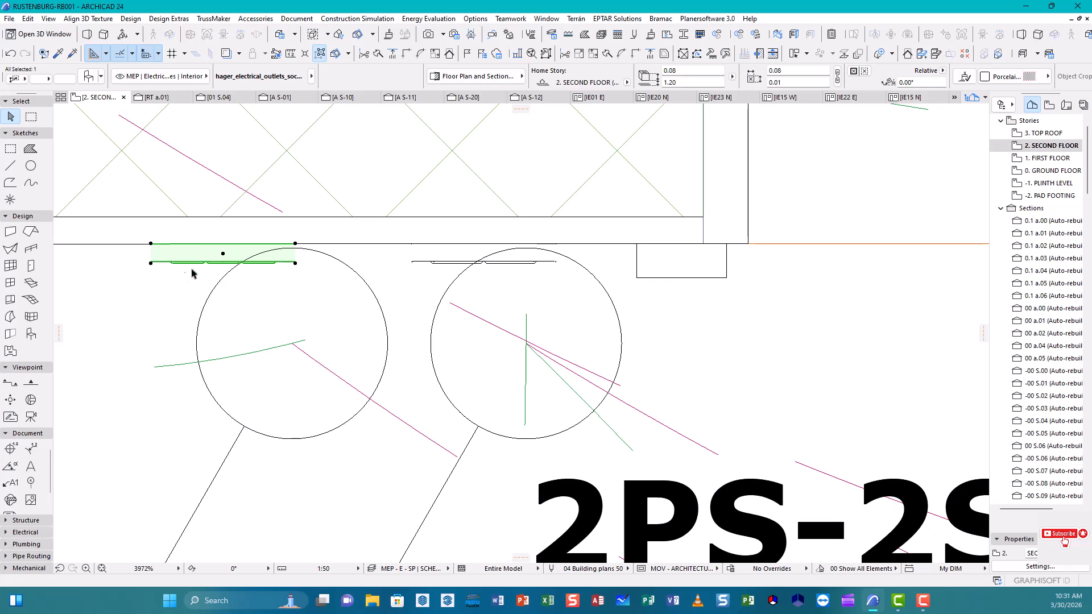
left_click(363, 295)
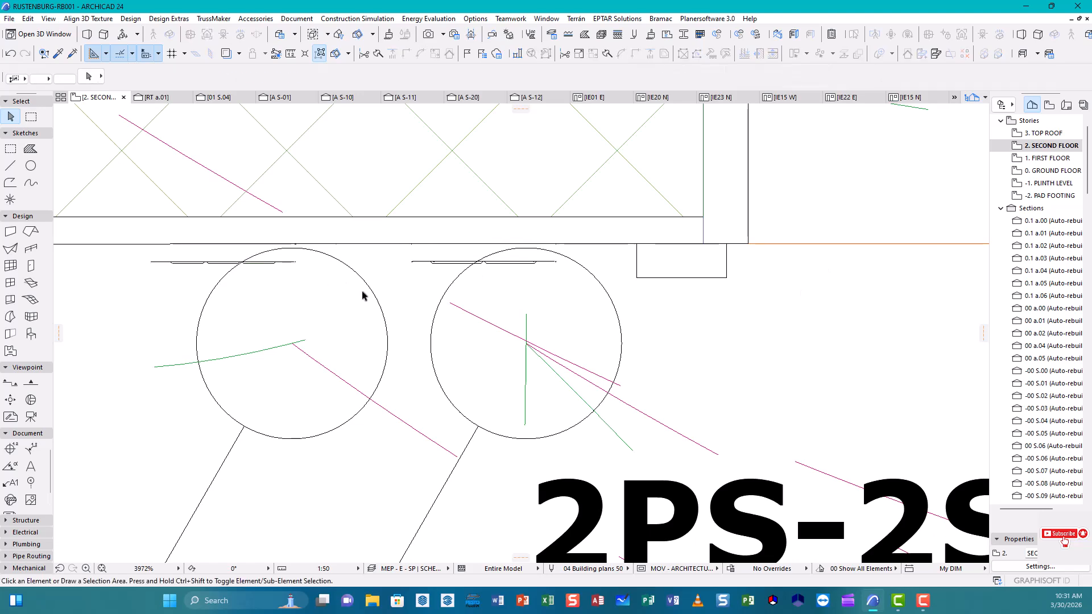
- Measure the gap along the wall between the door D-01 frame and the nearest edge of the 2PS-2S switch
scroll(342, 294, "down", 3)
scroll(342, 299, "up", 1)
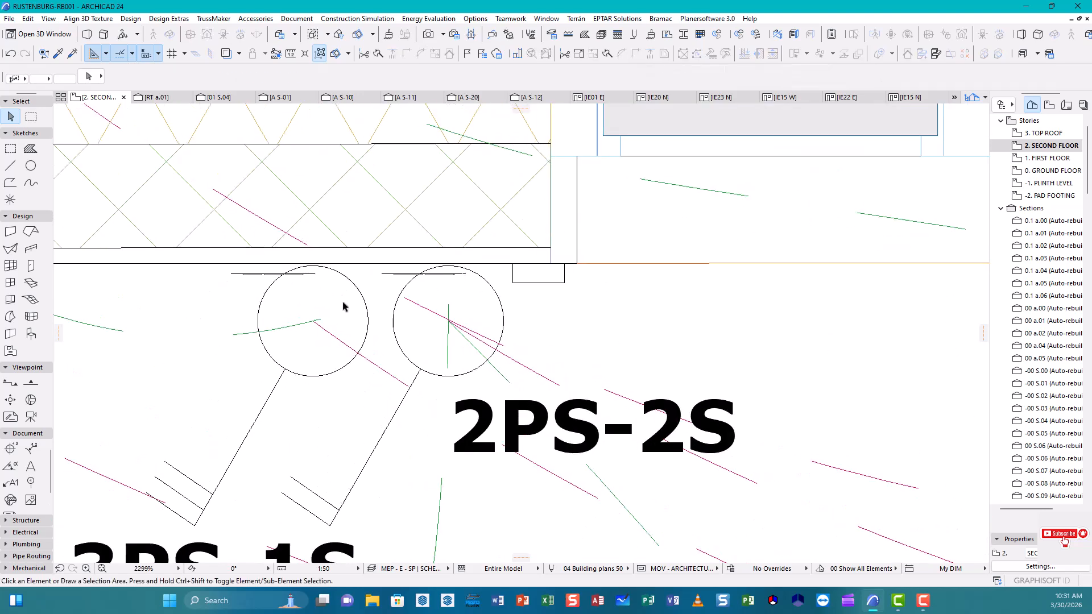
scroll(398, 306, "down", 3)
scroll(461, 305, "up", 4)
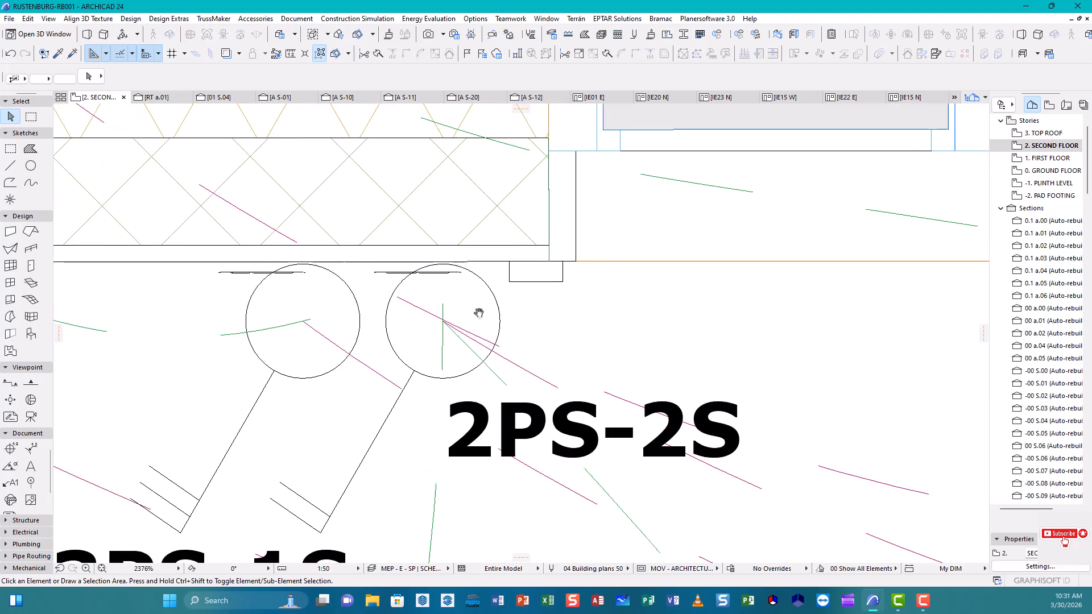
scroll(452, 303, "down", 3)
scroll(489, 347, "up", 5)
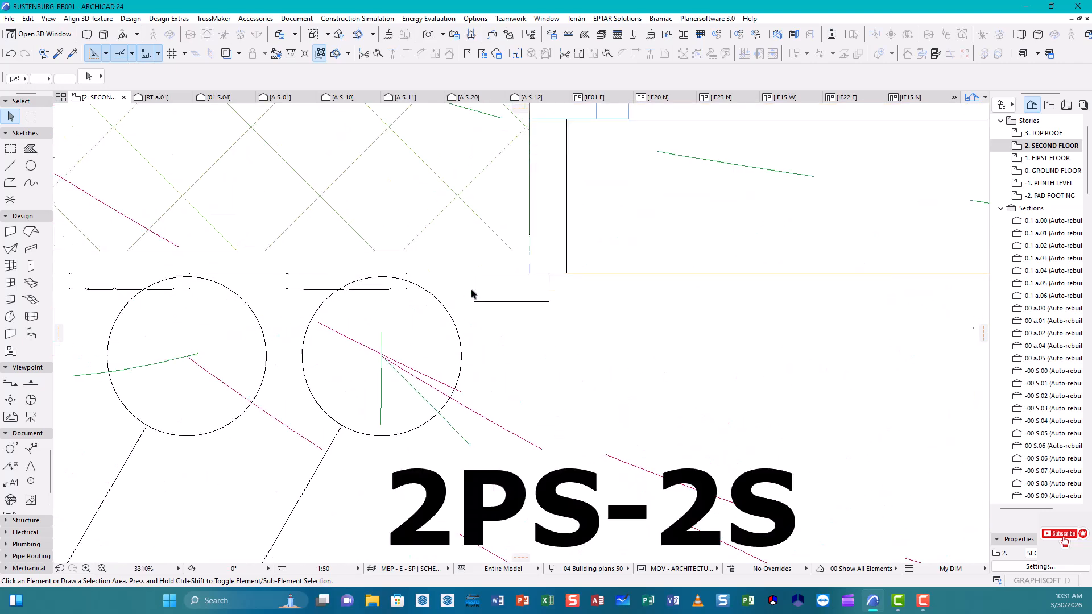
key("m")
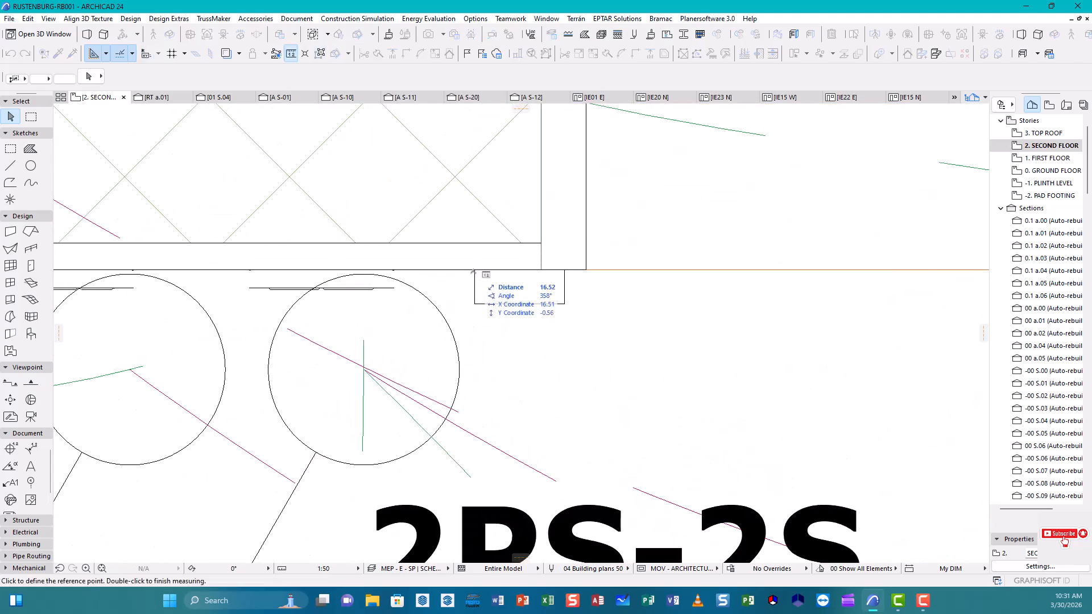
left_click(476, 270)
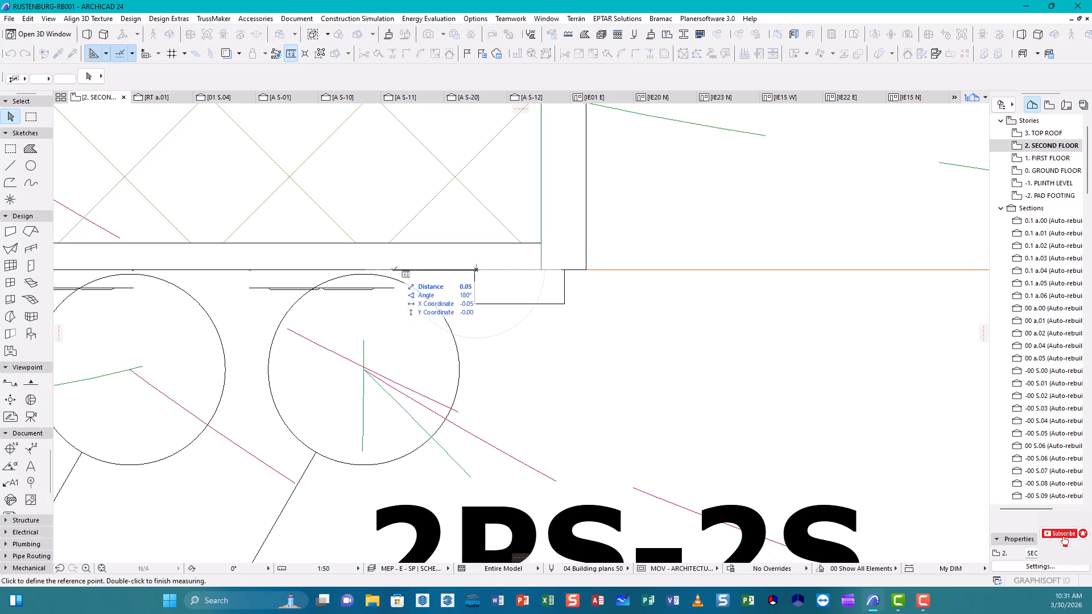
key("Escape")
- Move the 2PS-2S and 3PS-1S switches together a short distance along the wall, away from the door D-01 frame
left_click(396, 295)
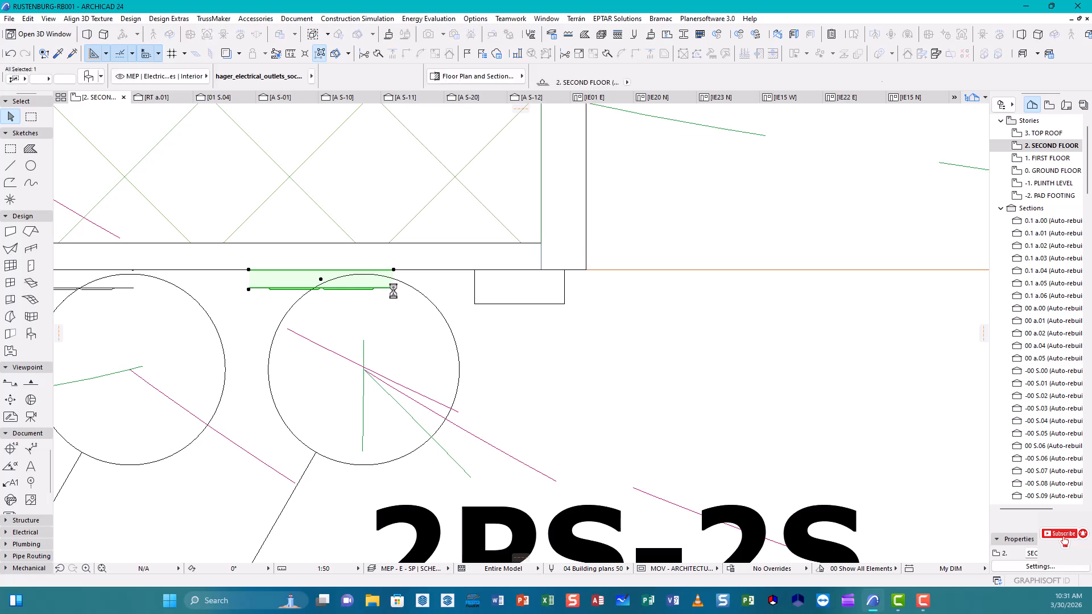
key("Escape")
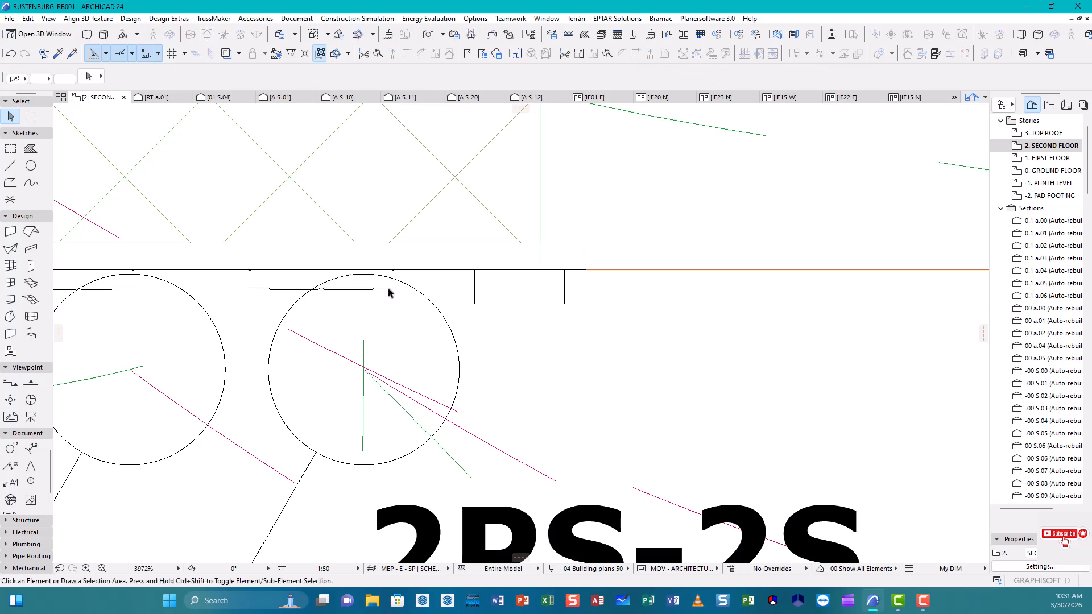
left_click(396, 295)
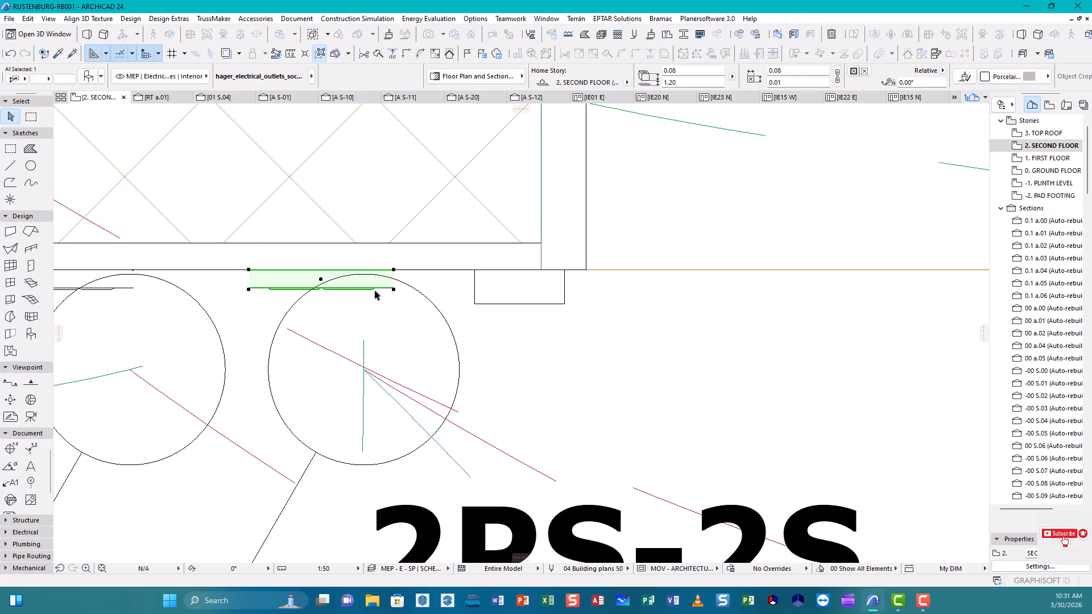
left_click(135, 294, "shift")
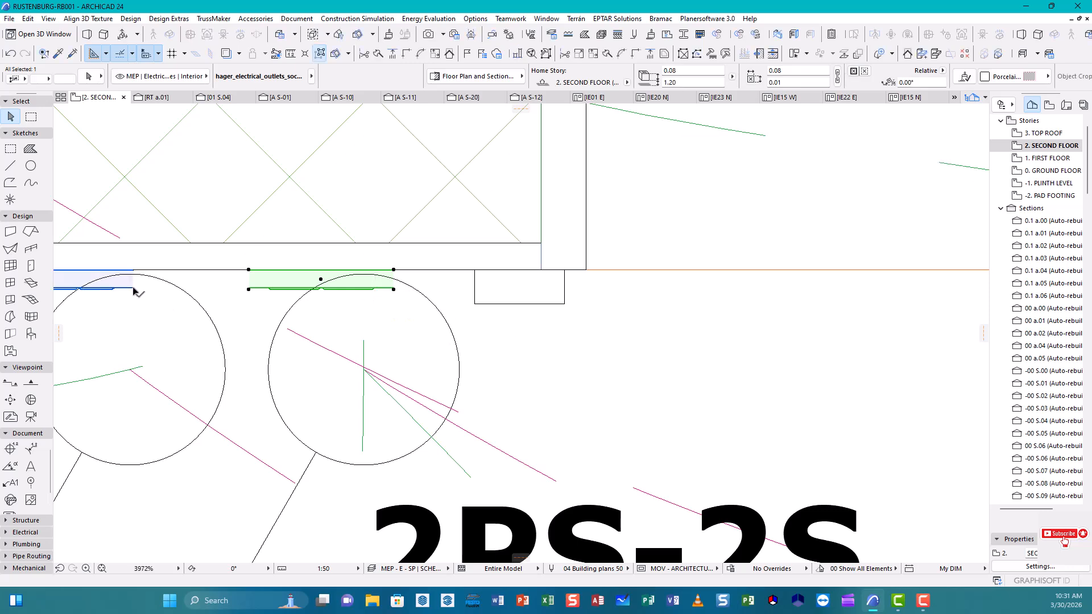
left_click(394, 291)
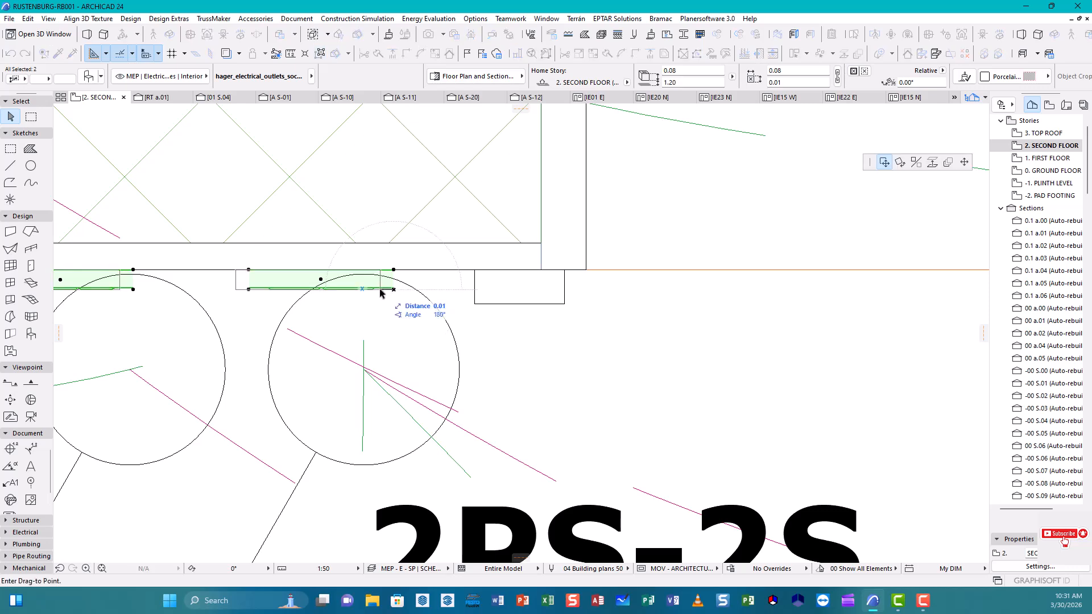
type(".08")
key("Return")
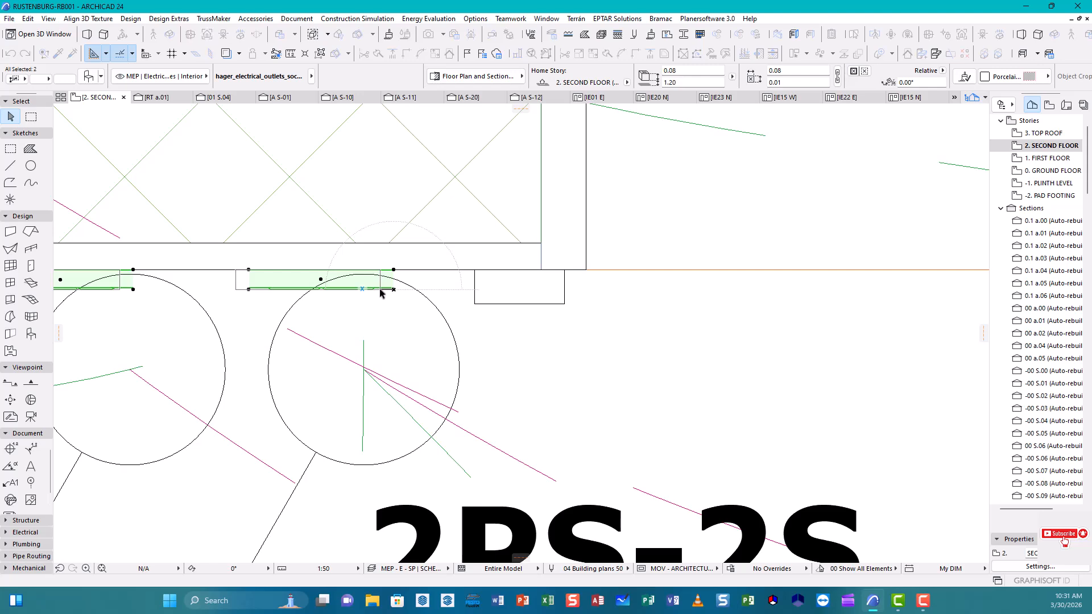
- Measure the gap between the facing edges of the three-gang and two-gang switches along the wall
scroll(360, 331, "down", 3)
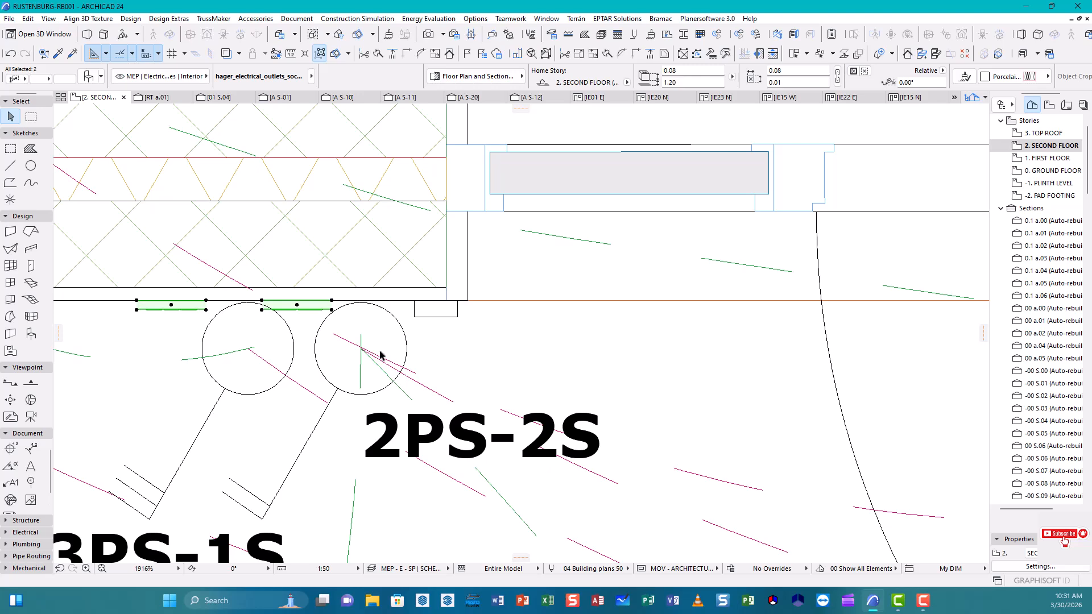
scroll(380, 355, "down", 1)
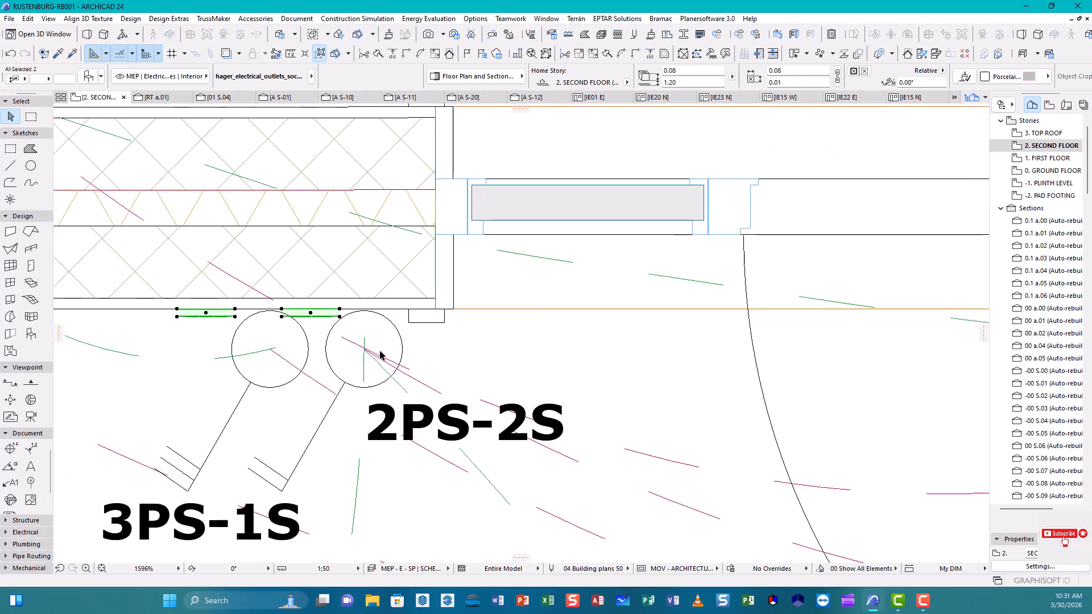
scroll(271, 336, "up", 3)
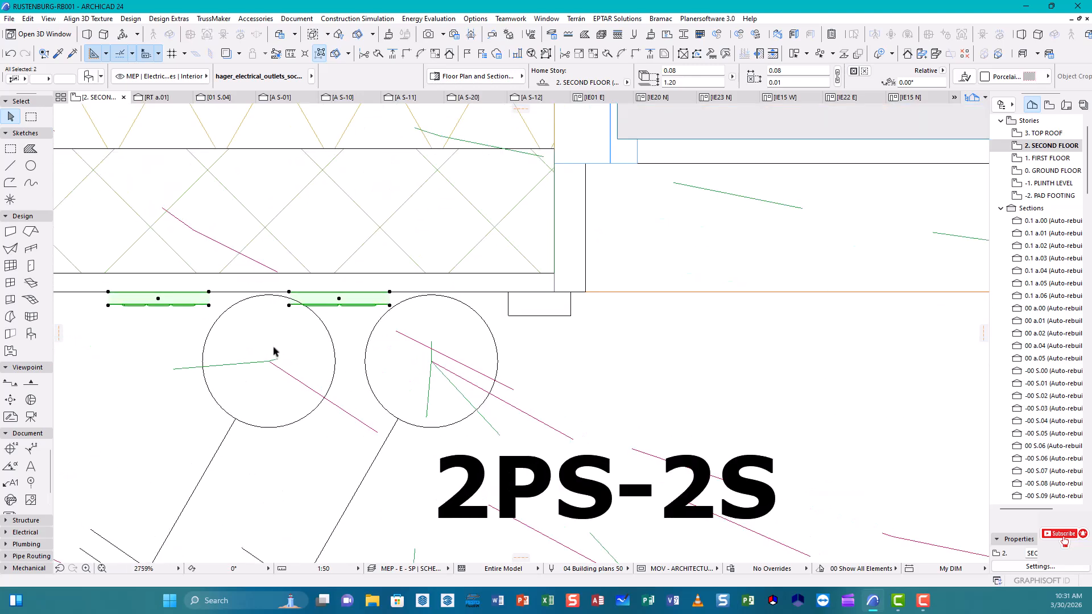
key("m")
left_click(208, 292)
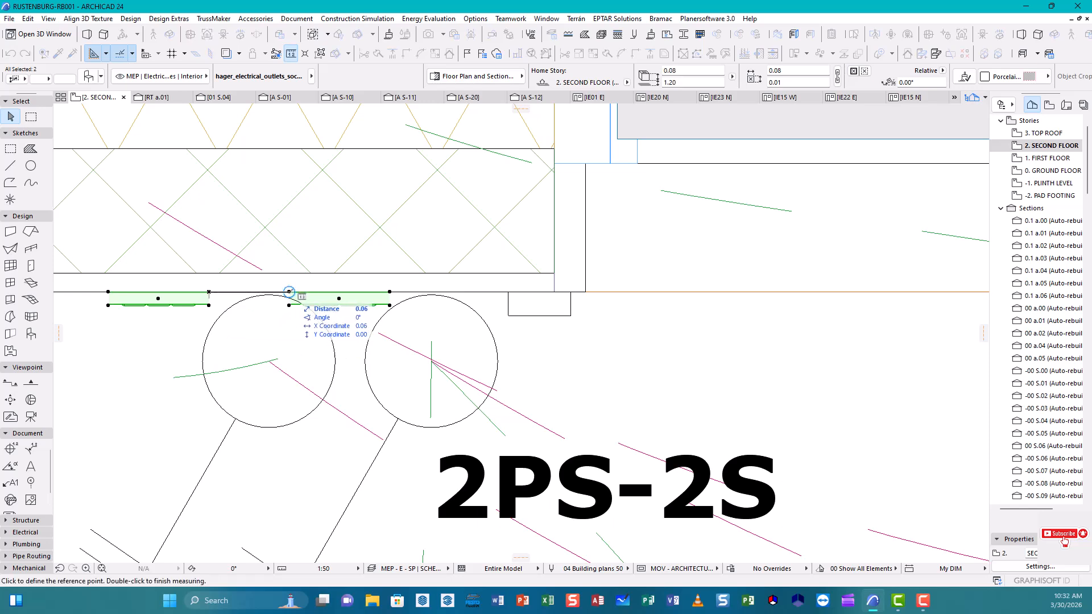
key("Escape")
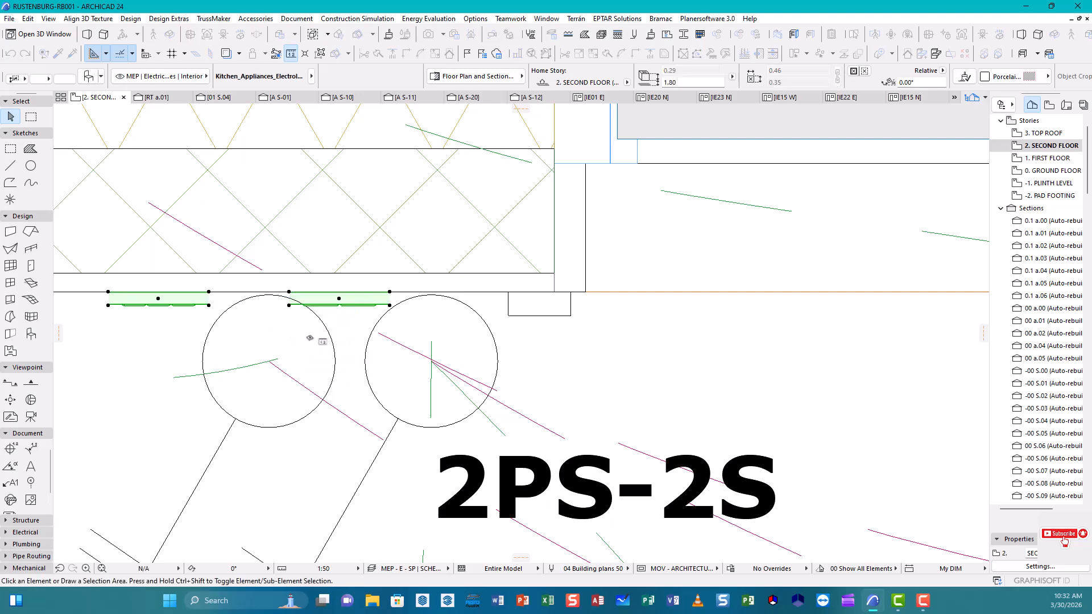
key("Escape")
- Move the 3PS-1S three-pole switch symbol along the wall so its circle is centred on the three-gang 3D switch
scroll(317, 311, "down", 5)
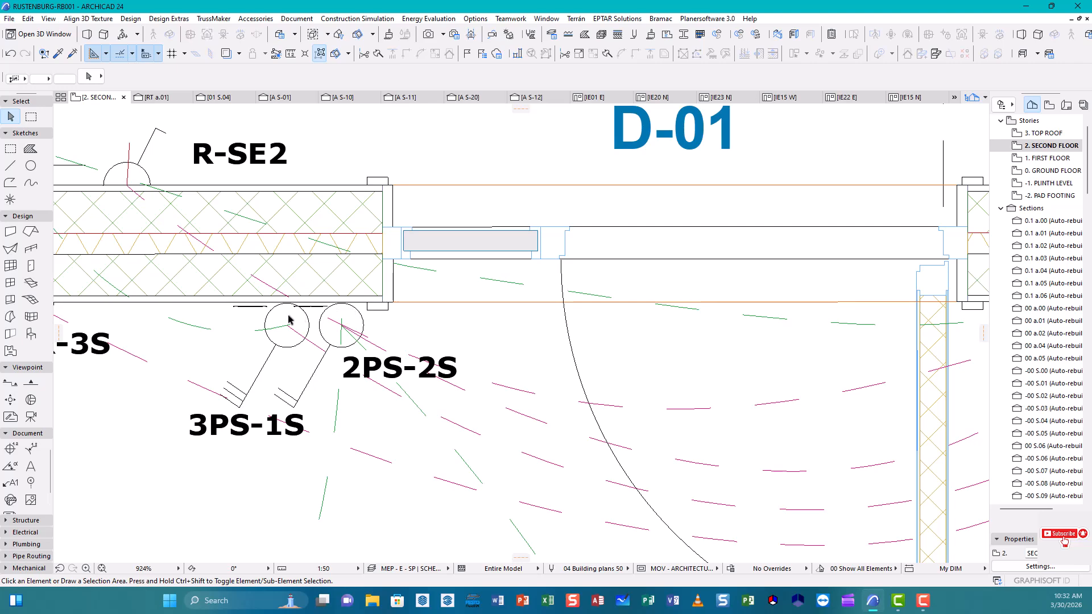
scroll(288, 319, "up", 3)
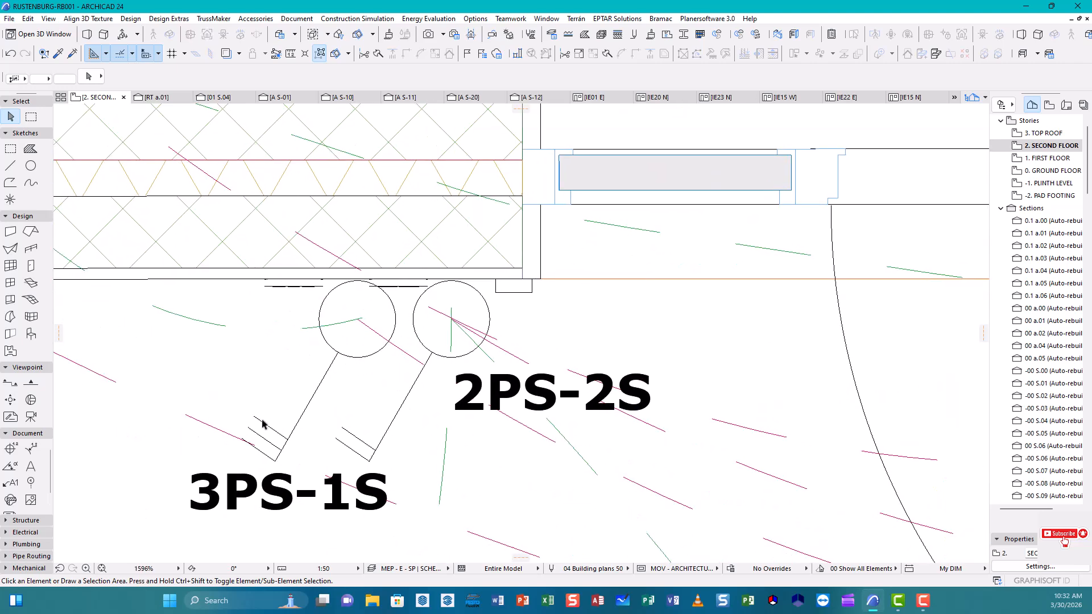
left_click(359, 322)
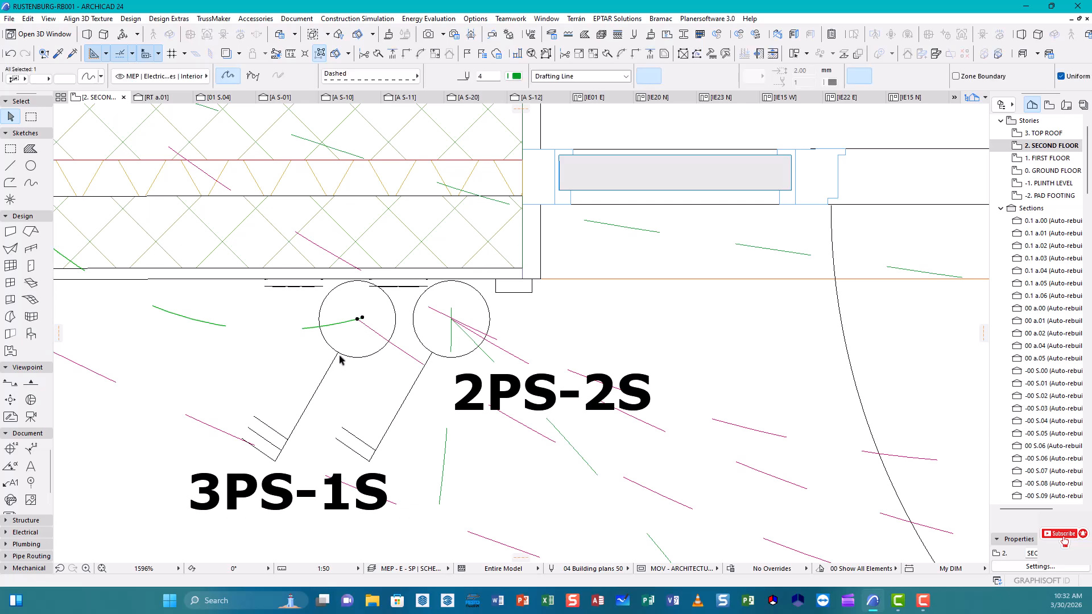
left_click(274, 463)
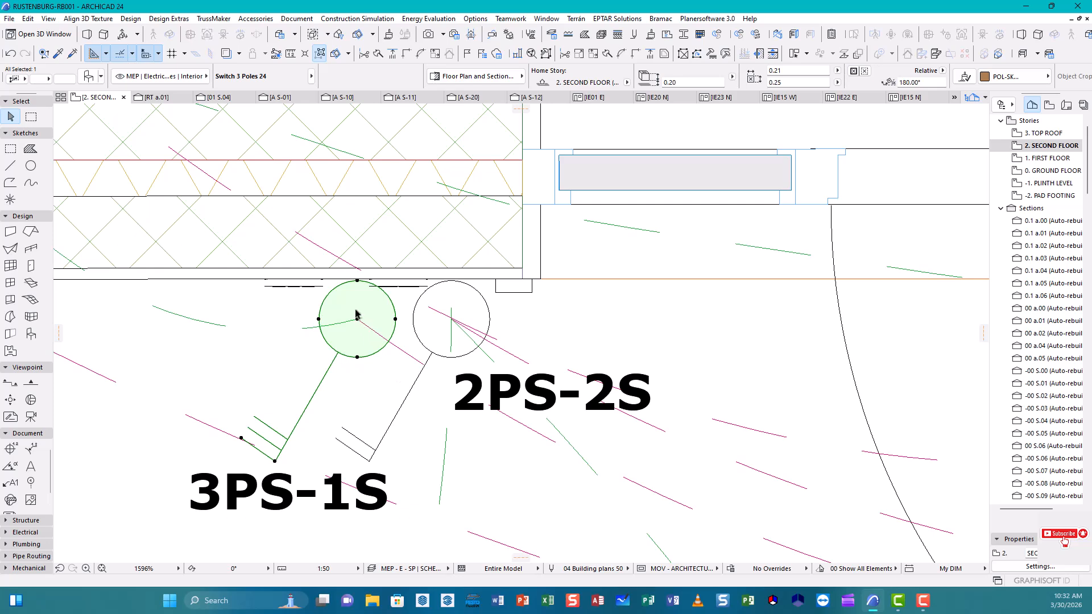
left_click(357, 281)
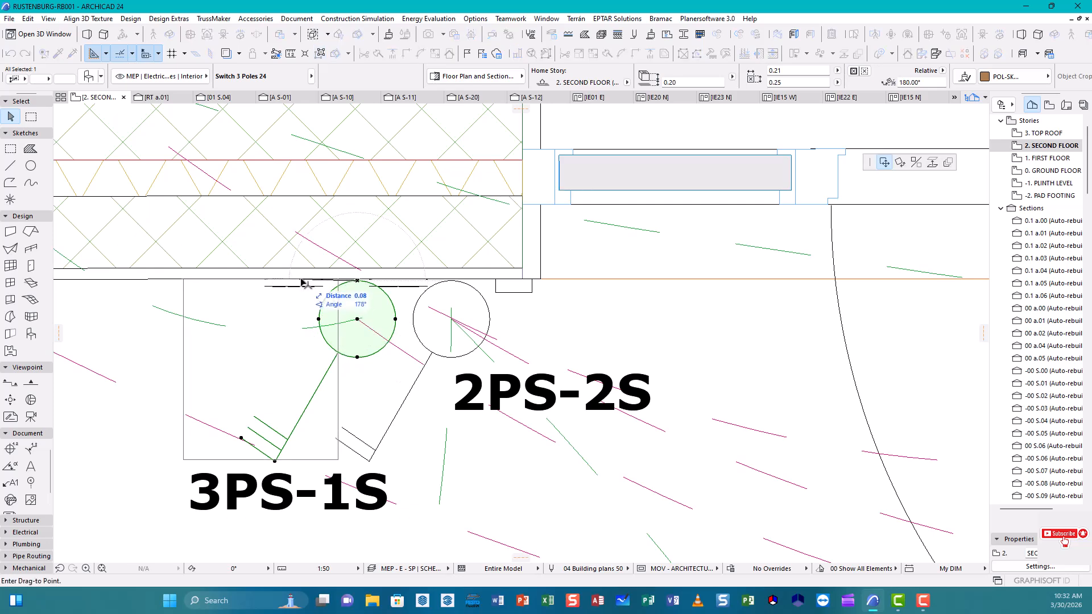
left_click(301, 280)
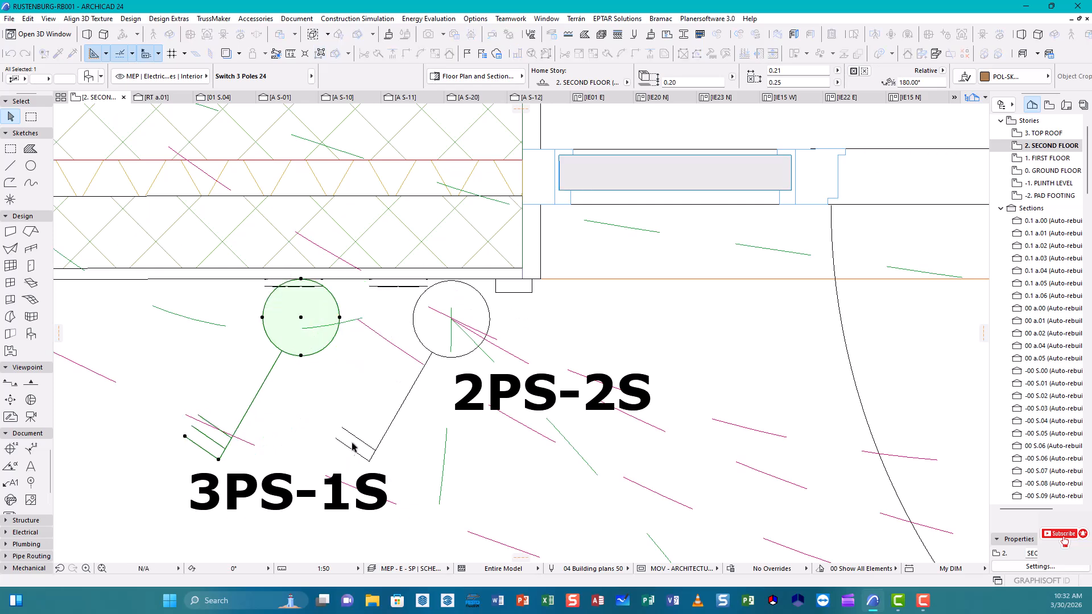
- Move the 2PS-2S two-pole switch symbol along the wall so its circle is centred on the two-gang 3D switch
left_click(453, 281)
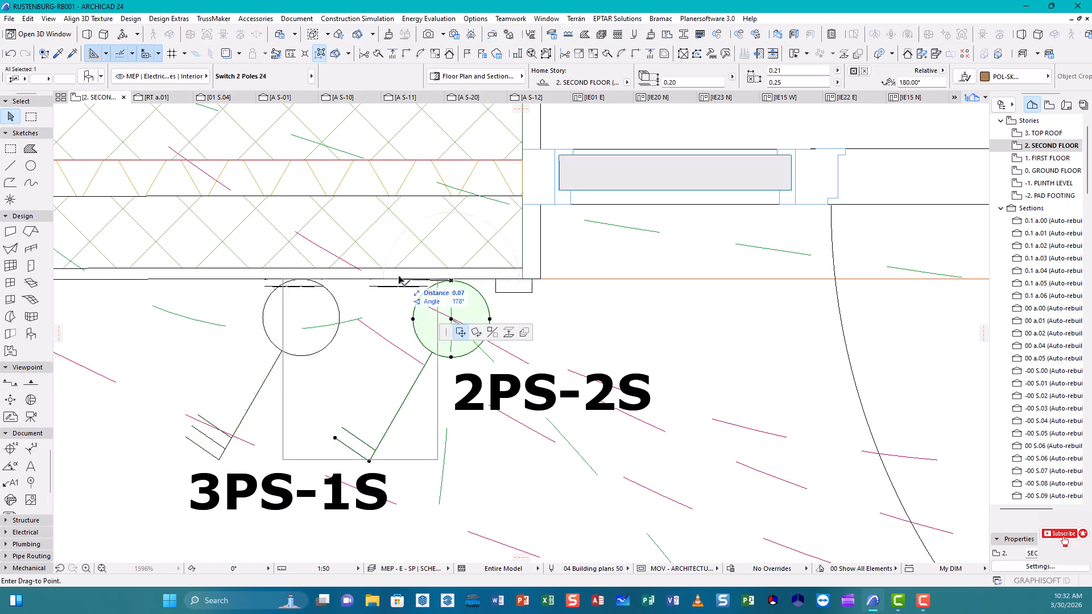
left_click(451, 281)
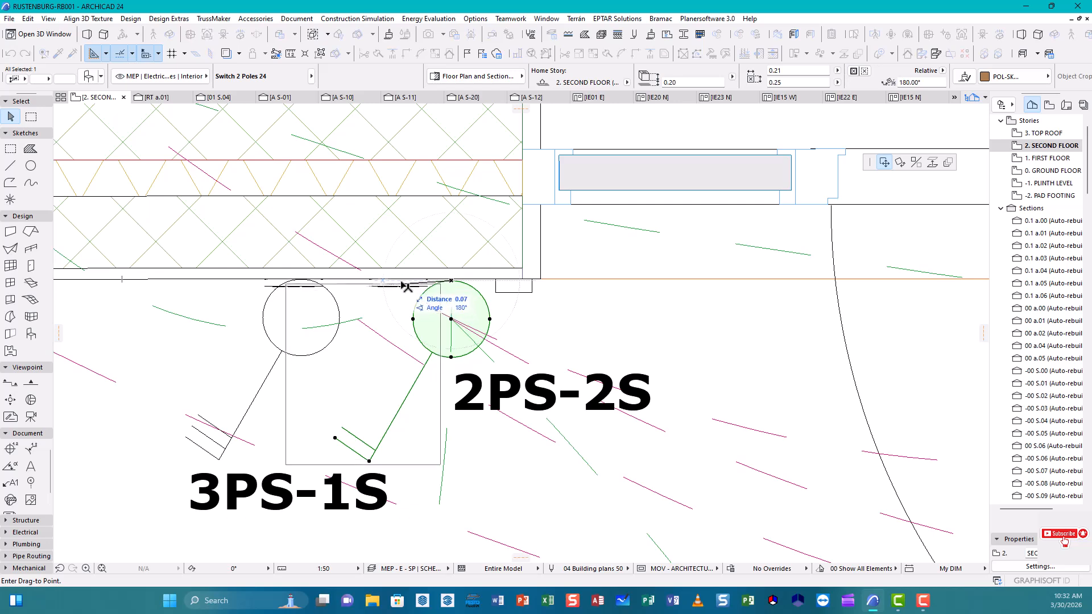
left_click(401, 280)
key("Escape")
- Try to move the green dashed wiring curve from its end point to the centre of the 3PS-1S symbol circle
left_click(358, 321)
left_click(306, 322)
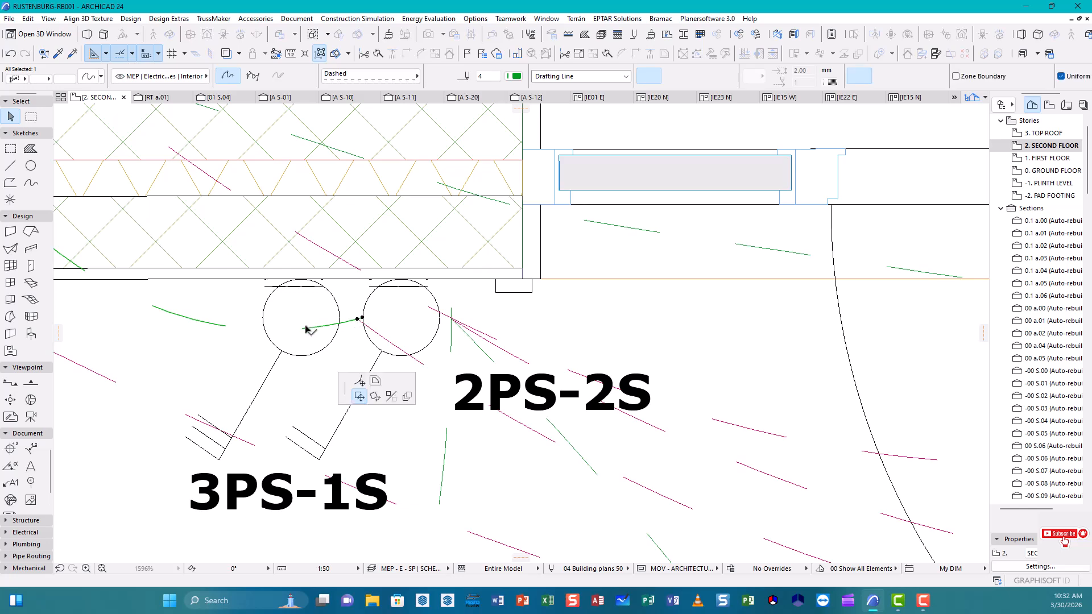
left_click(301, 321)
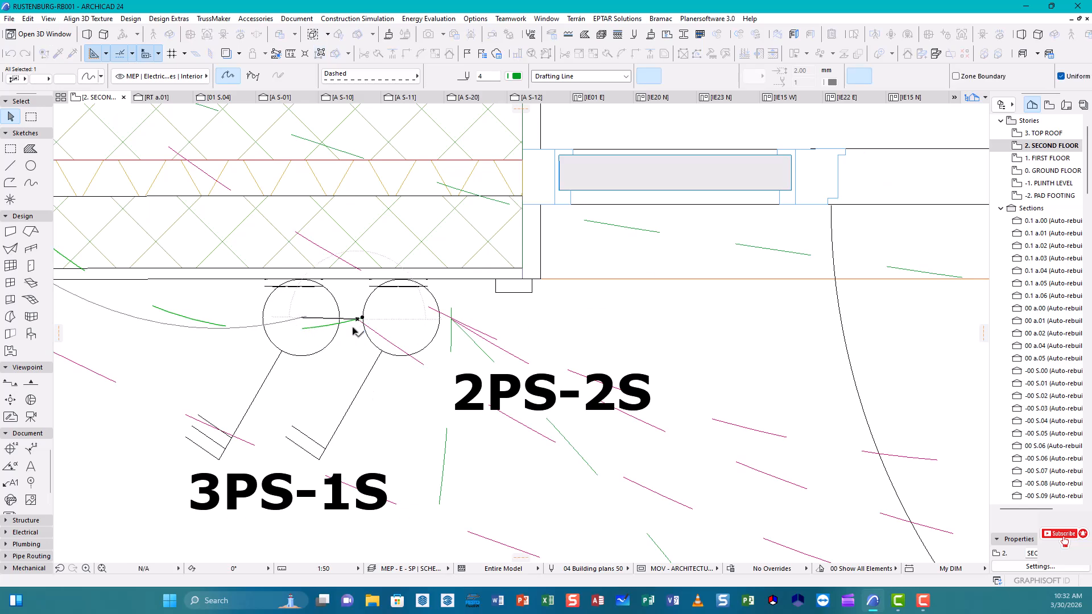
key("ctrl+z")
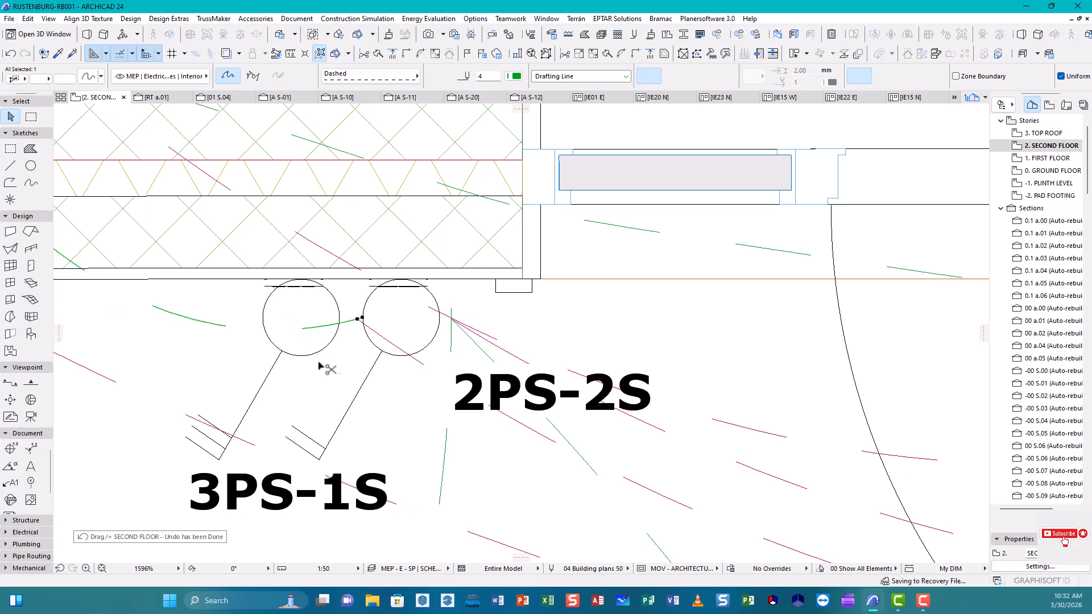
- Stretch the end of the green dashed wiring curve between the two switch symbols to the centre of the 3PS-1S circle
left_click(359, 321)
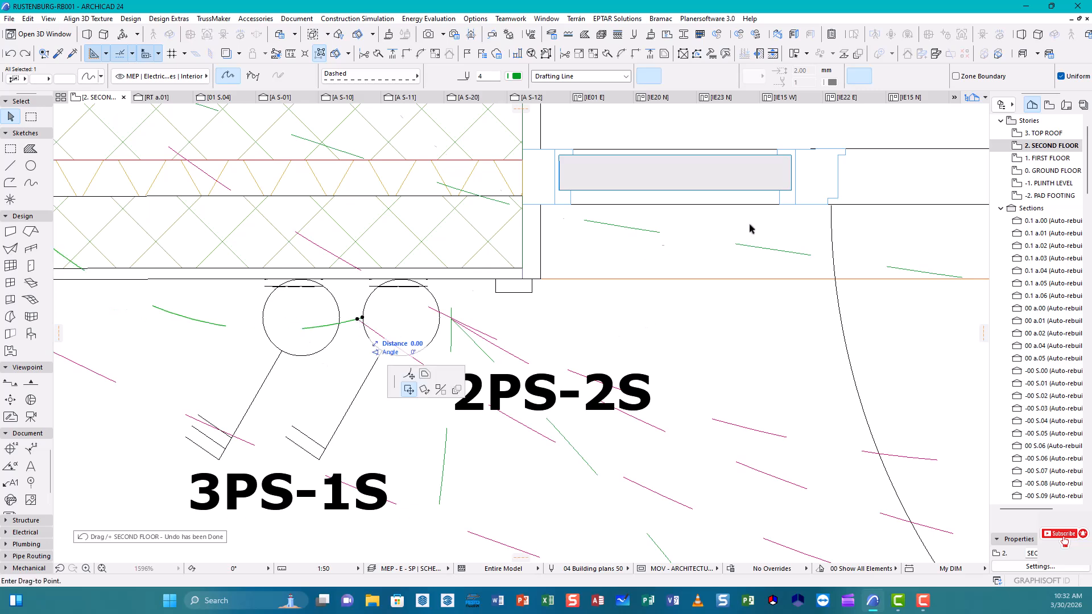
left_click(884, 163)
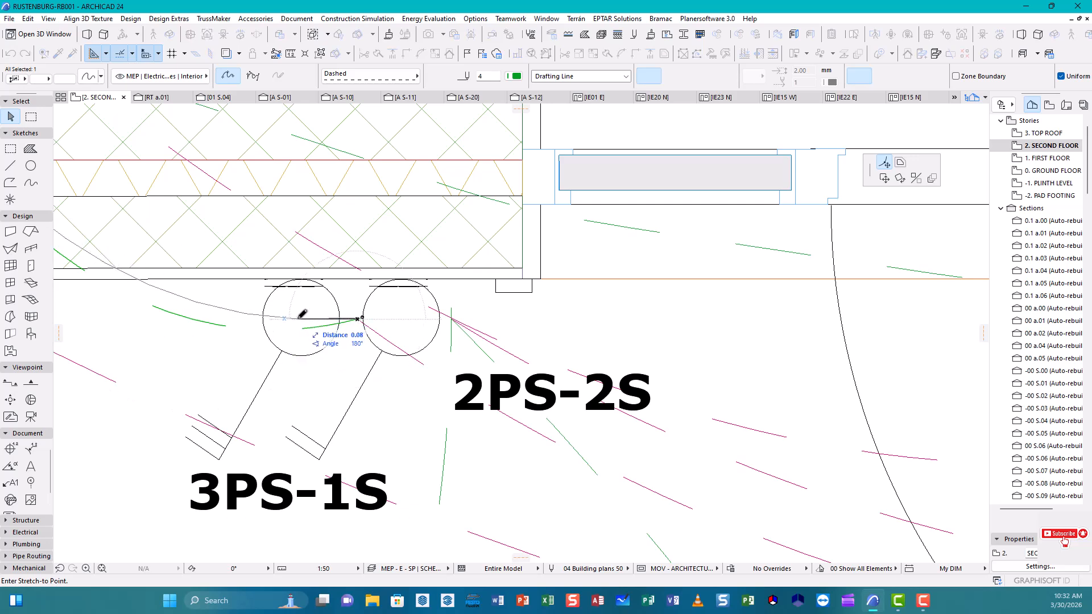
left_click(296, 318)
left_click(362, 318)
left_click(296, 318)
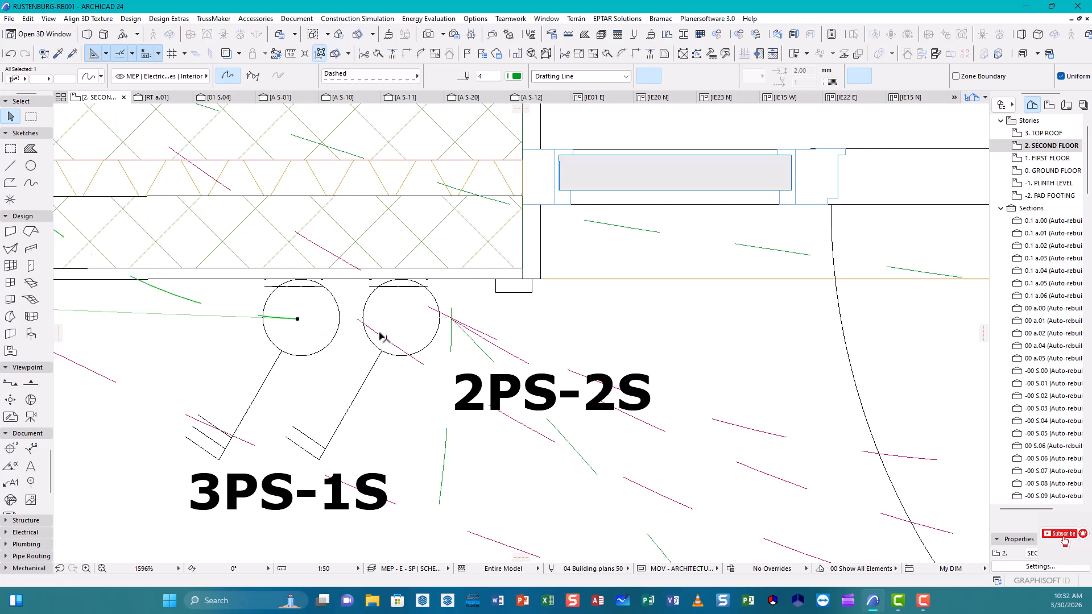
- Stretch the loose end of the magenta dashed wiring curve to the centre of the 3PS-1S circle
left_click(357, 320)
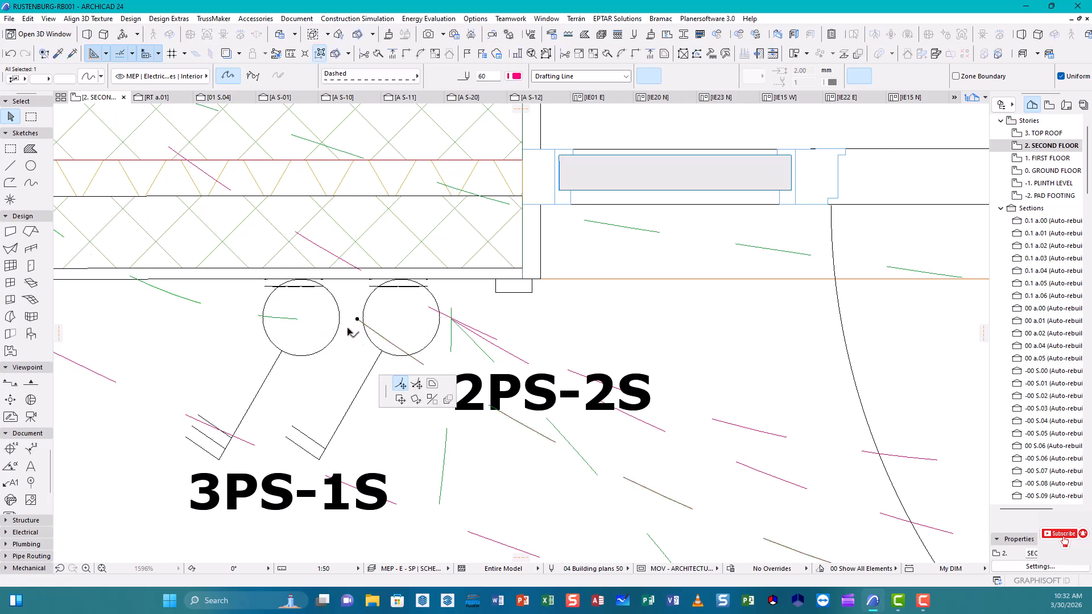
left_click(357, 320)
left_click(298, 318)
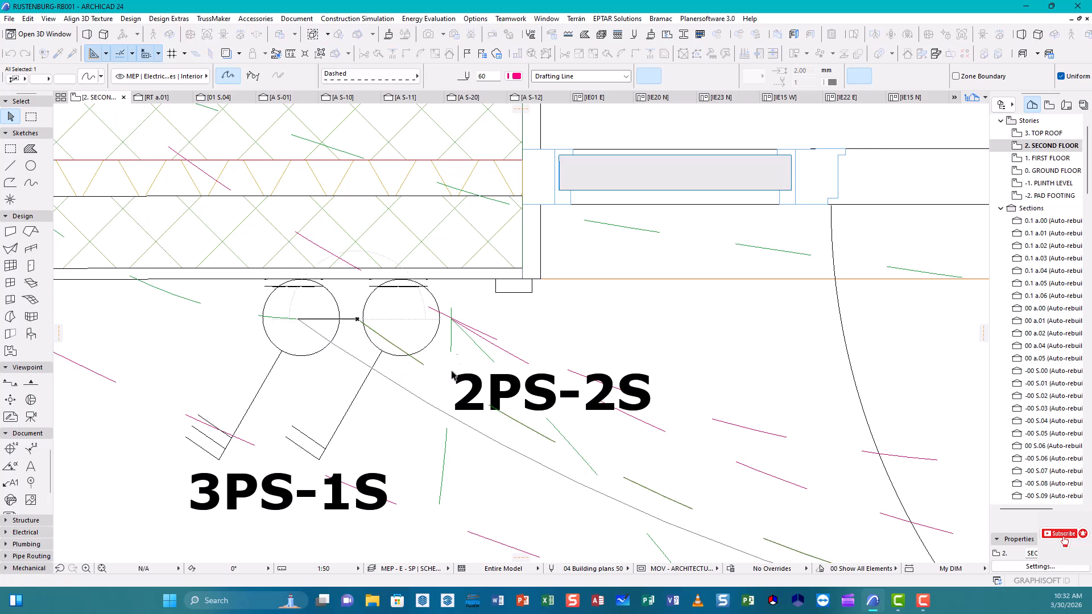
- Stretch the ends of the two green dashed wiring curves beside the 2PS-2S symbol to the centre of its circle
left_click(472, 341)
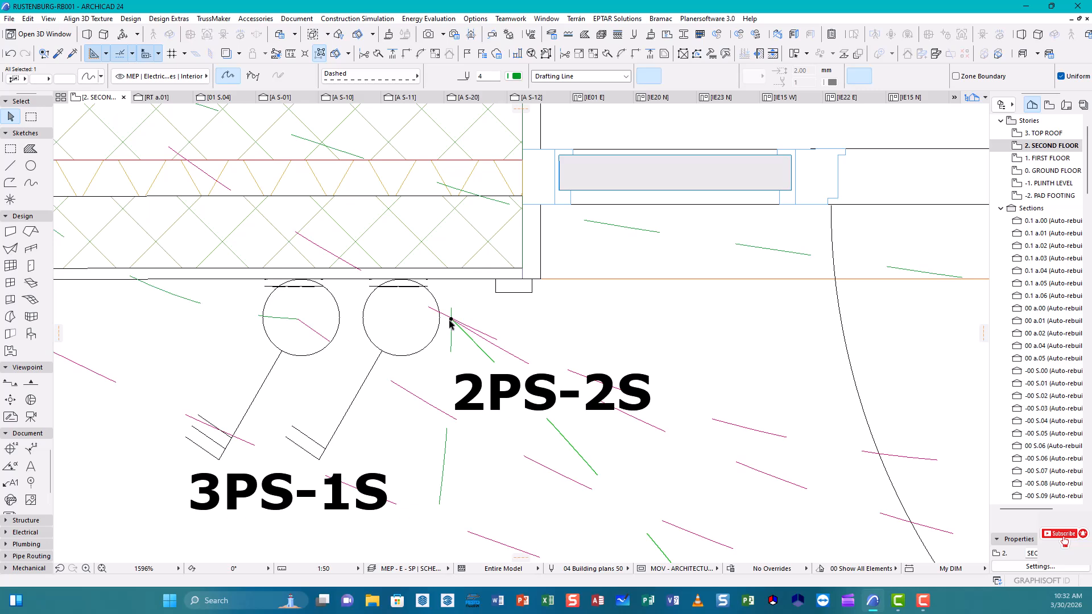
left_click(451, 319)
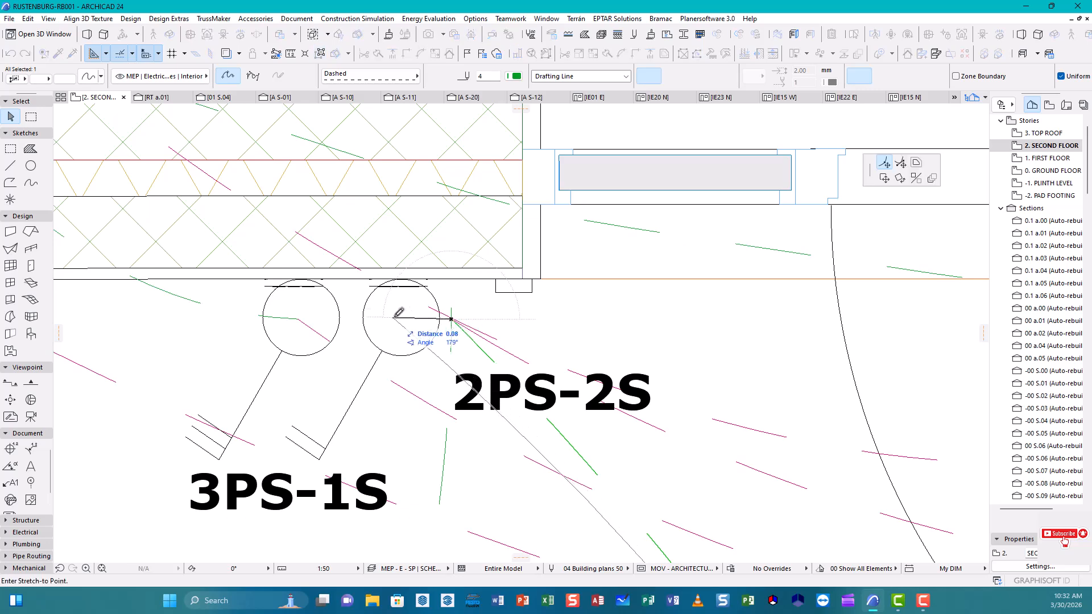
left_click(402, 318)
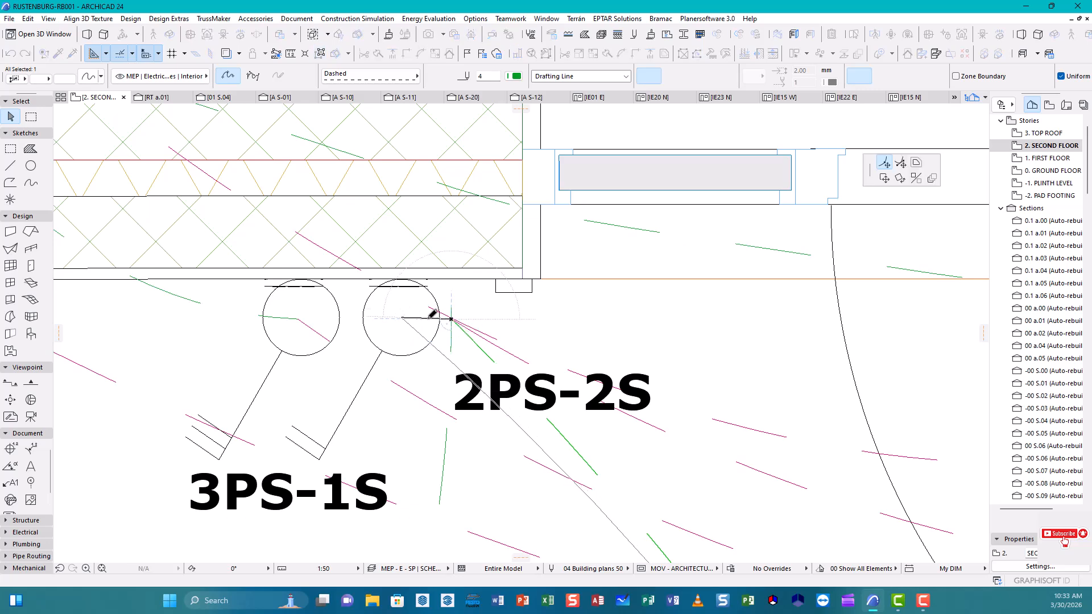
left_click(451, 340)
left_click(451, 307)
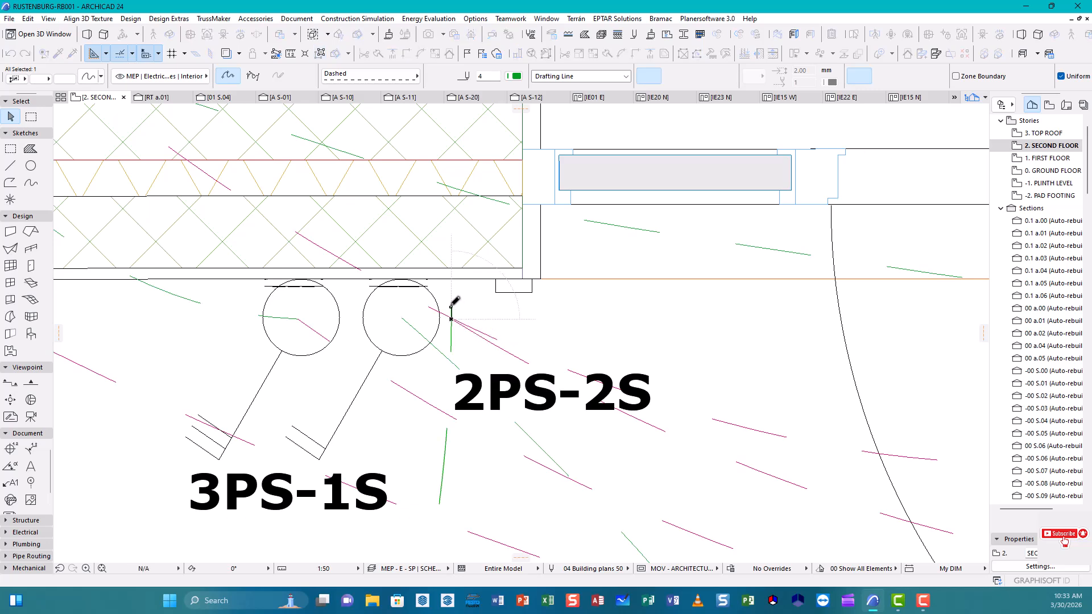
left_click(451, 307)
left_click(403, 317)
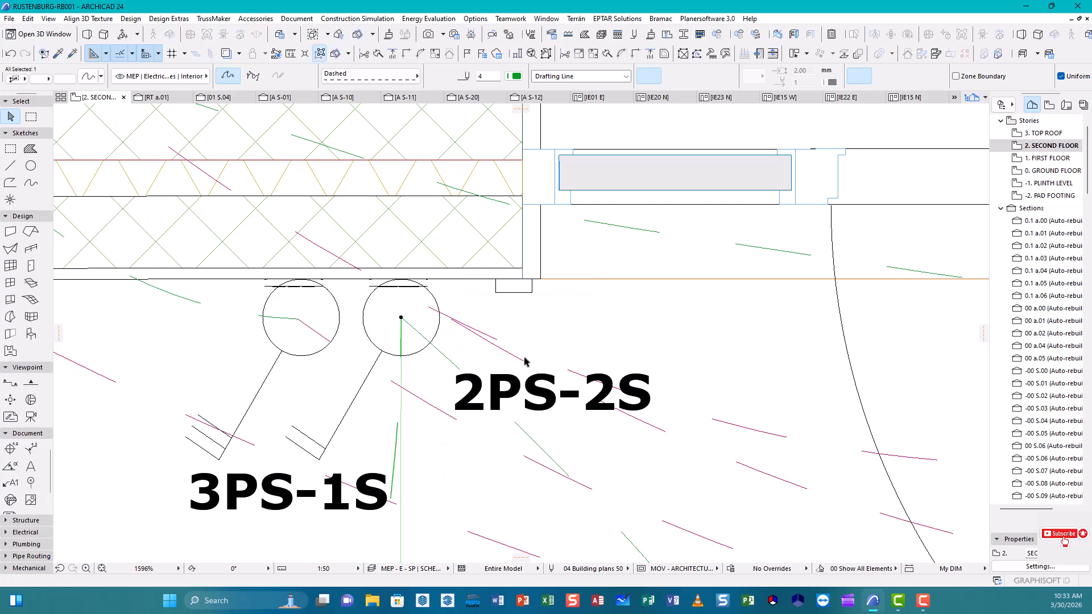
- Stretch the end of the magenta dashed wiring curve beside the 2PS-2S symbol to the centre of its circle and clear the selection
left_click(404, 319)
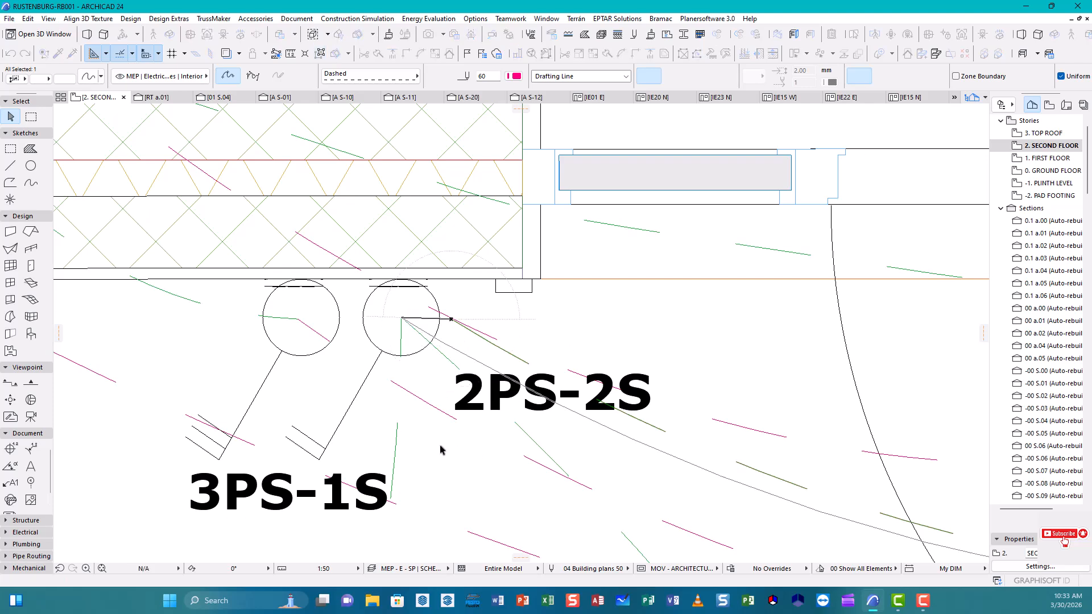
scroll(458, 418, "down", 5)
scroll(464, 409, "down", 3)
scroll(443, 387, "up", 5)
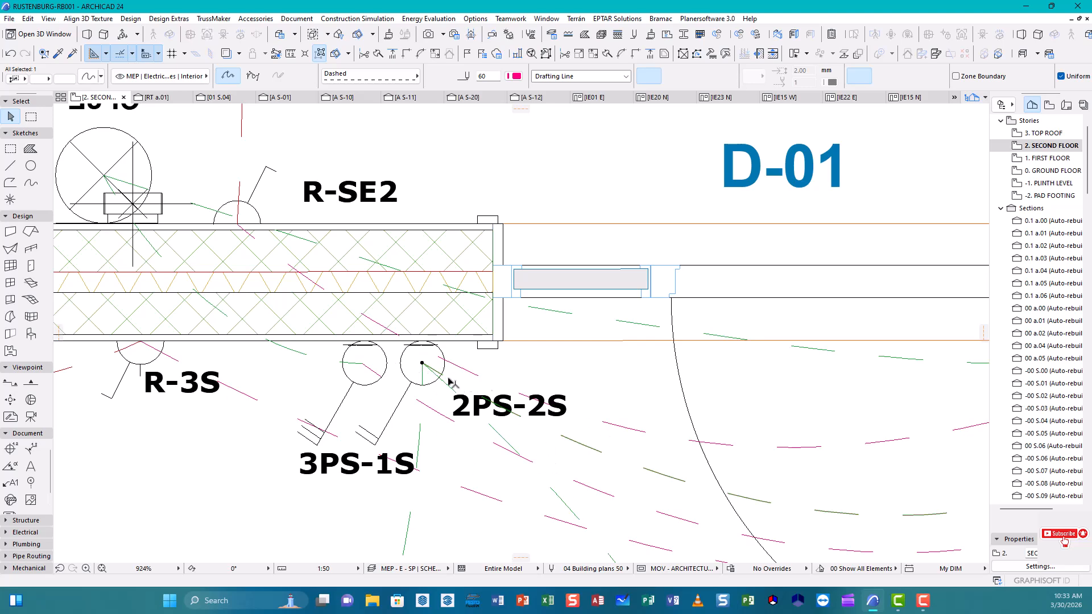
key("Escape")
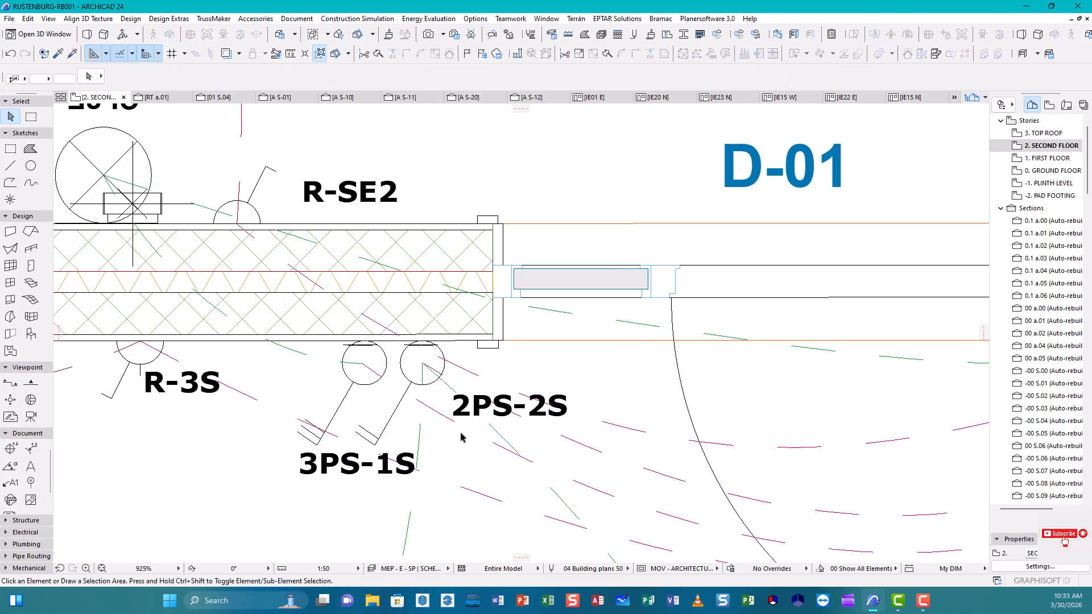
- Examine the realigned 3PS-1S and 2PS-2S symbols with their wiring, and the switch symbols between the lobby and dining areas
scroll(461, 437, "down", 2)
scroll(463, 440, "down", 3)
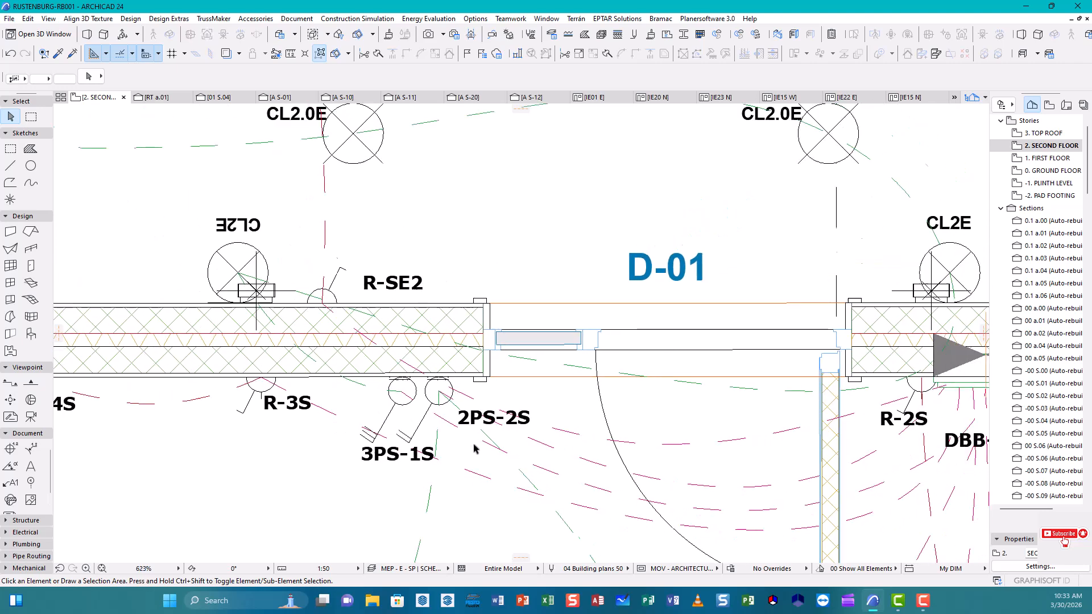
scroll(530, 465, "up", 4)
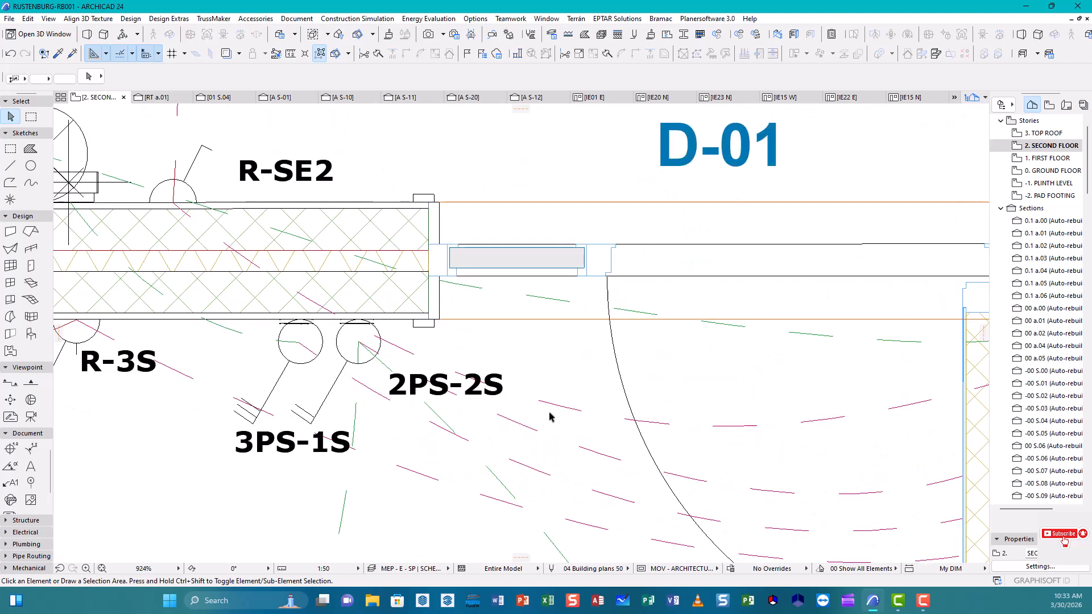
scroll(529, 430, "down", 1)
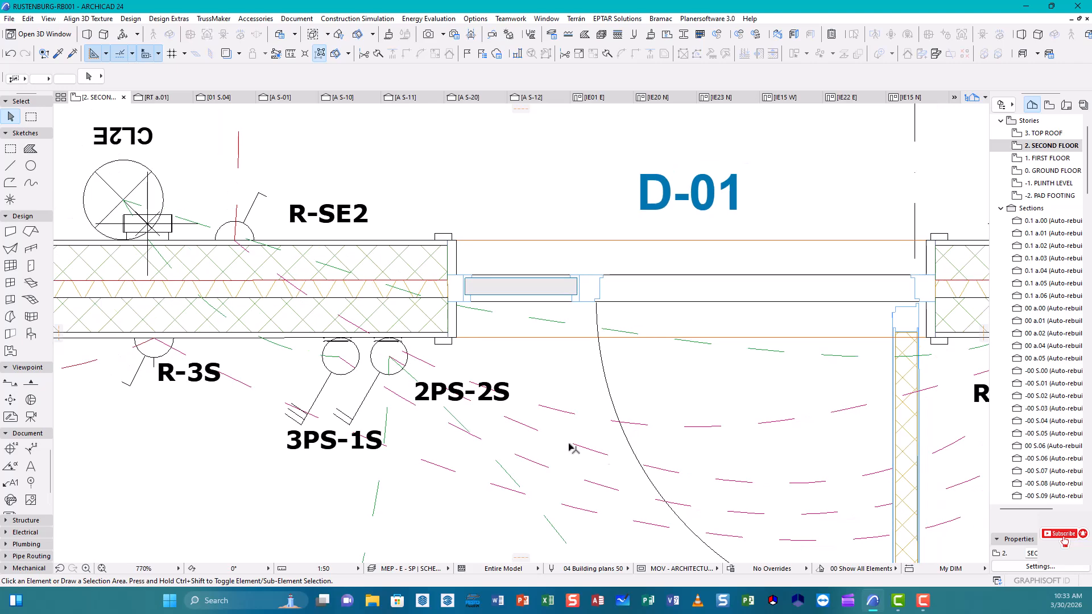
scroll(548, 464, "down", 5)
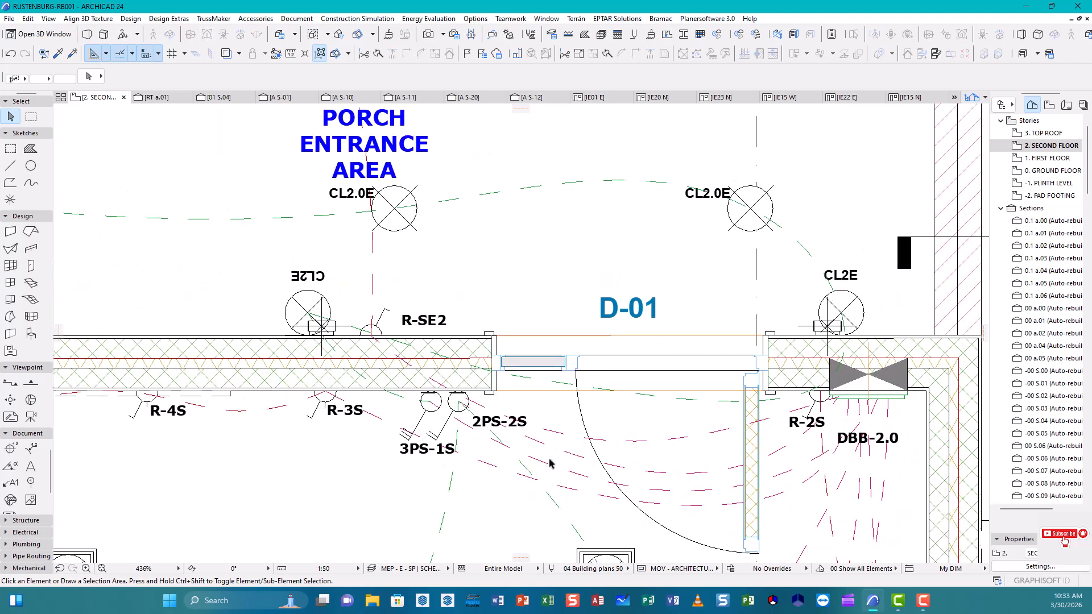
middle_click_drag(395, 491, 382, 339)
scroll(343, 268, "up", 1)
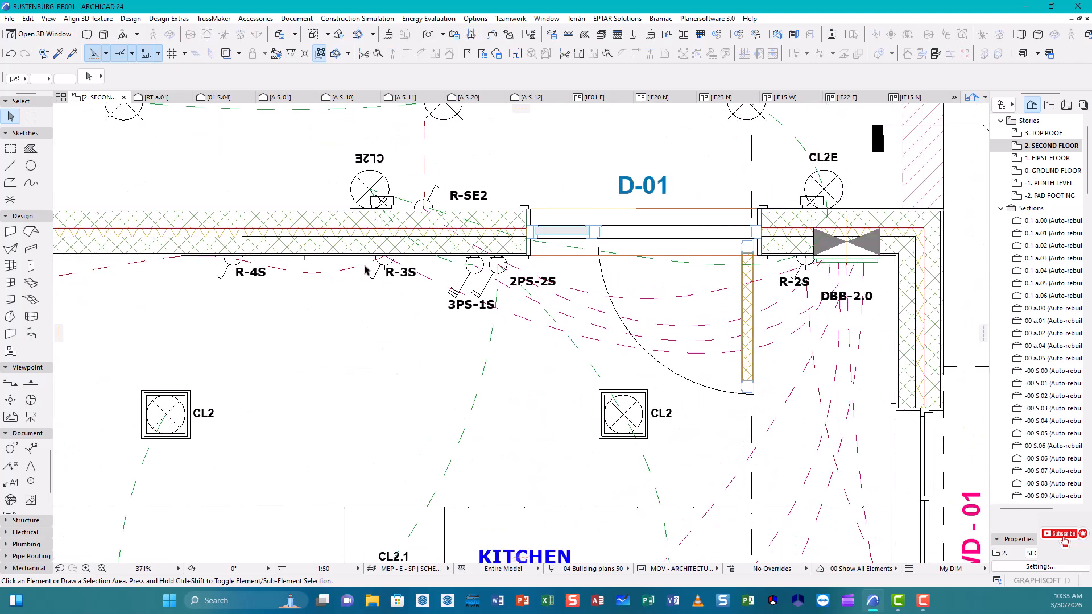
scroll(460, 291, "up", 8)
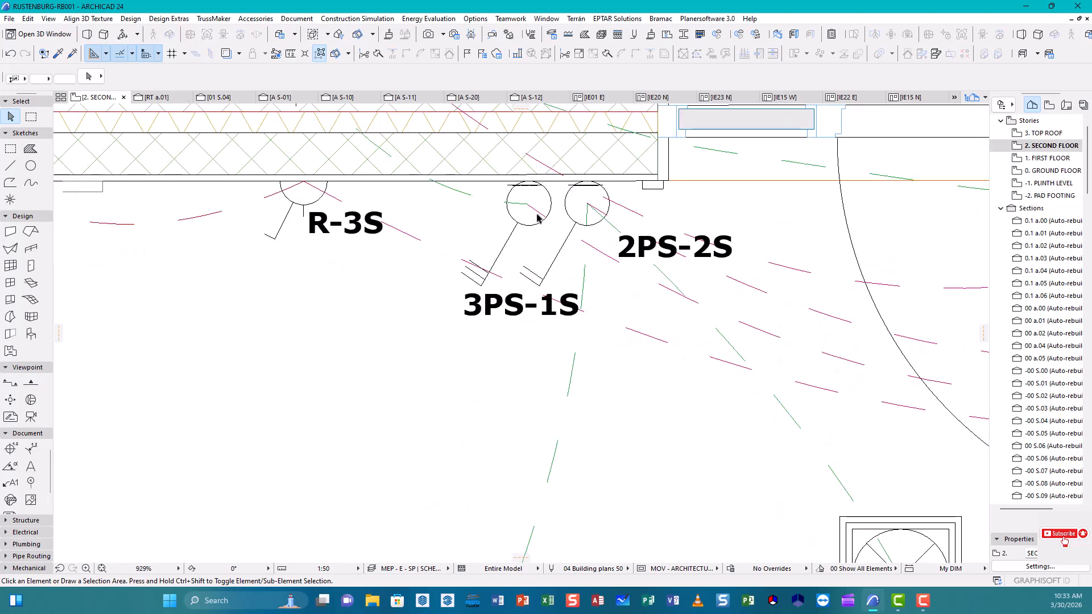
scroll(462, 287, "up", 1)
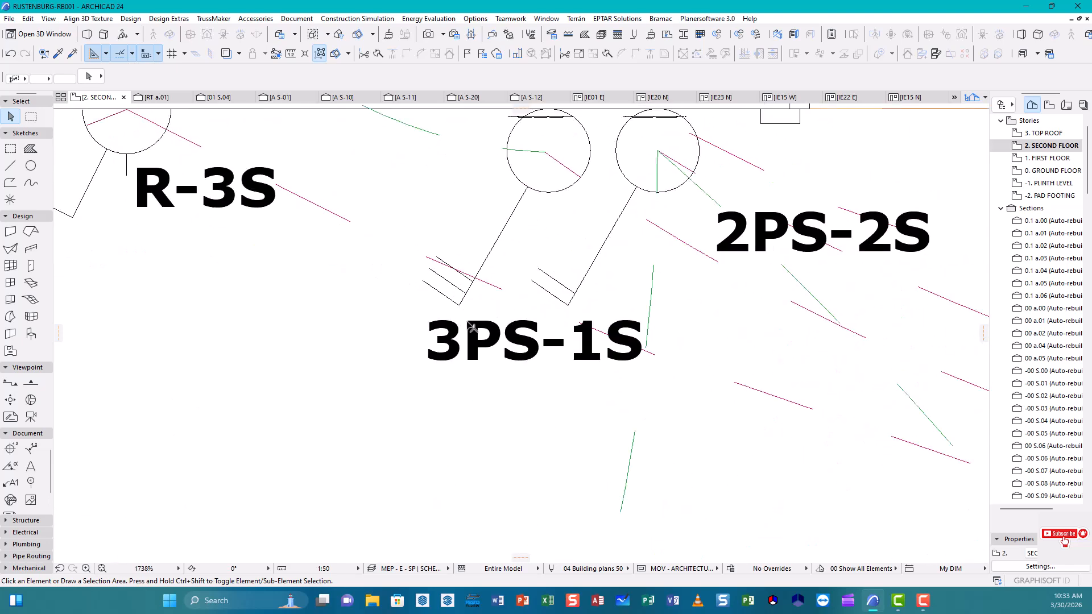
scroll(470, 322, "down", 13)
mouse_move(430, 359)
middle_mouse_down()
mouse_move(418, 406)
mouse_move(412, 233)
middle_mouse_up()
middle_click_drag(411, 386, 495, 294)
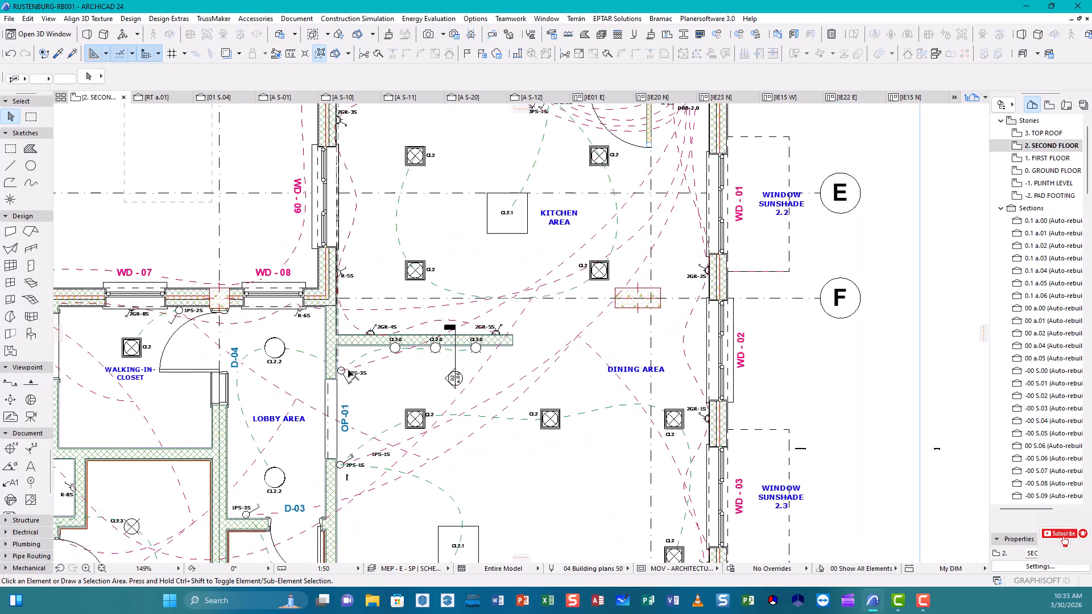
scroll(346, 372, "up", 6)
scroll(346, 373, "up", 1)
scroll(347, 374, "down", 6)
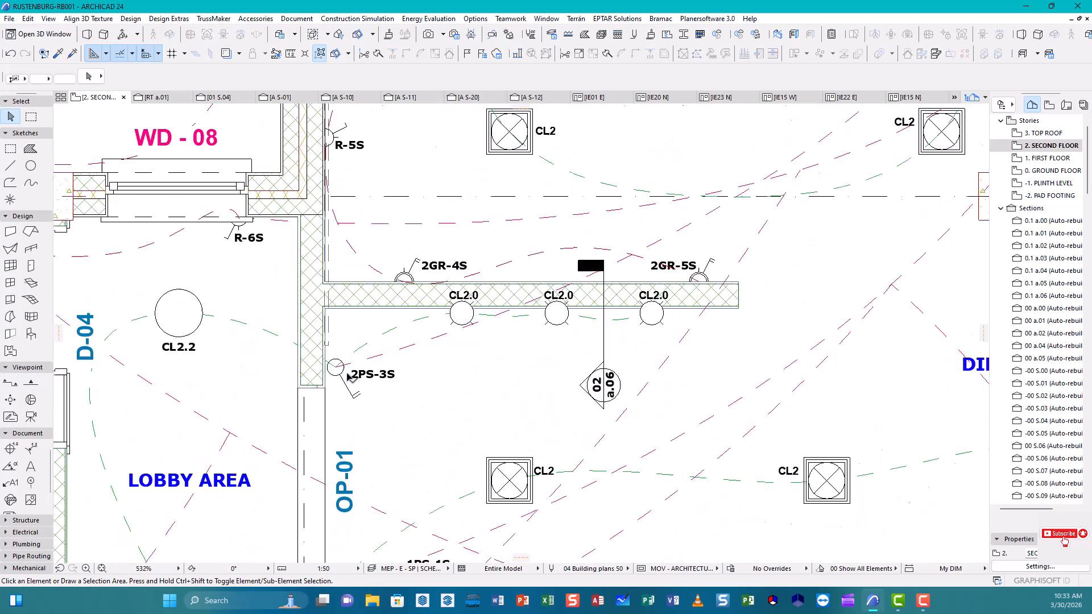
middle_click_drag(409, 459, 404, 402)
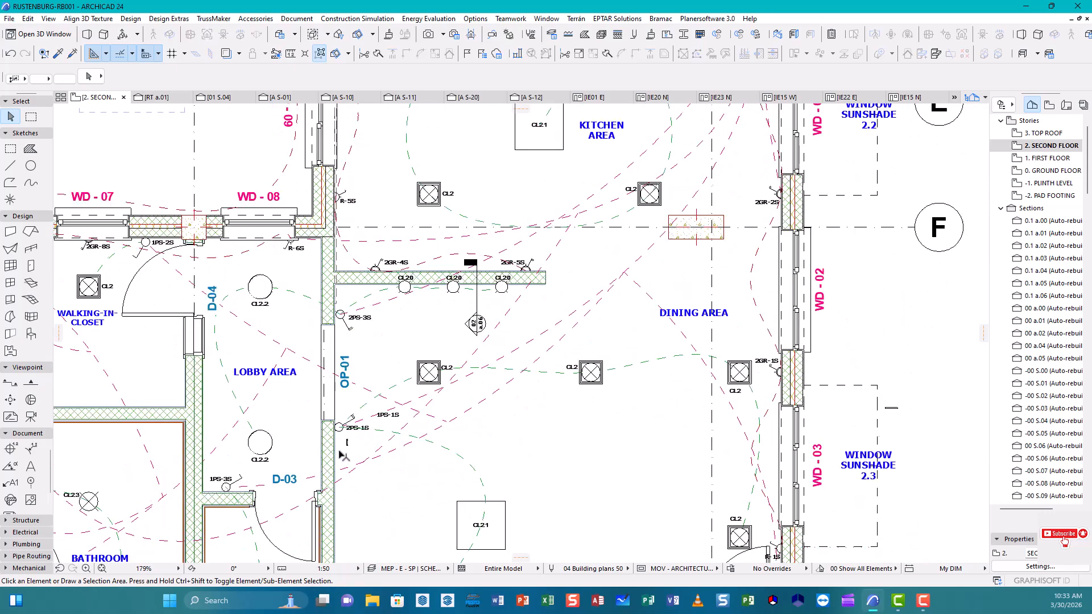
- Drag the Hager 3D switch at the 2PS-1S symbol from its wall-side corner to the wall beside the 2PS-3S symbol
scroll(339, 458, "up", 6)
scroll(370, 444, "up", 8)
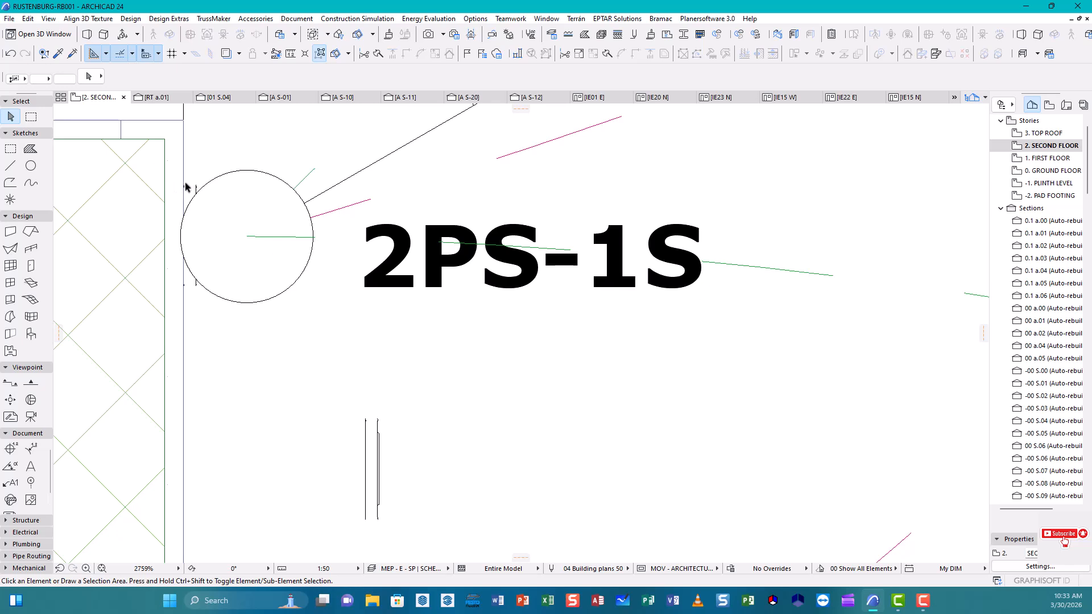
left_click(184, 188)
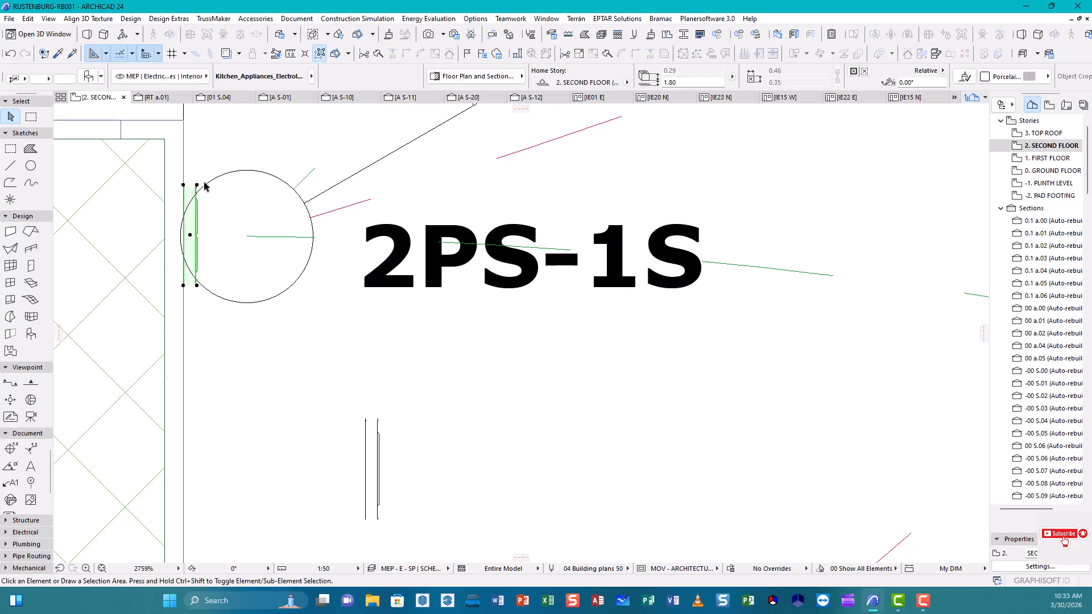
key("Escape")
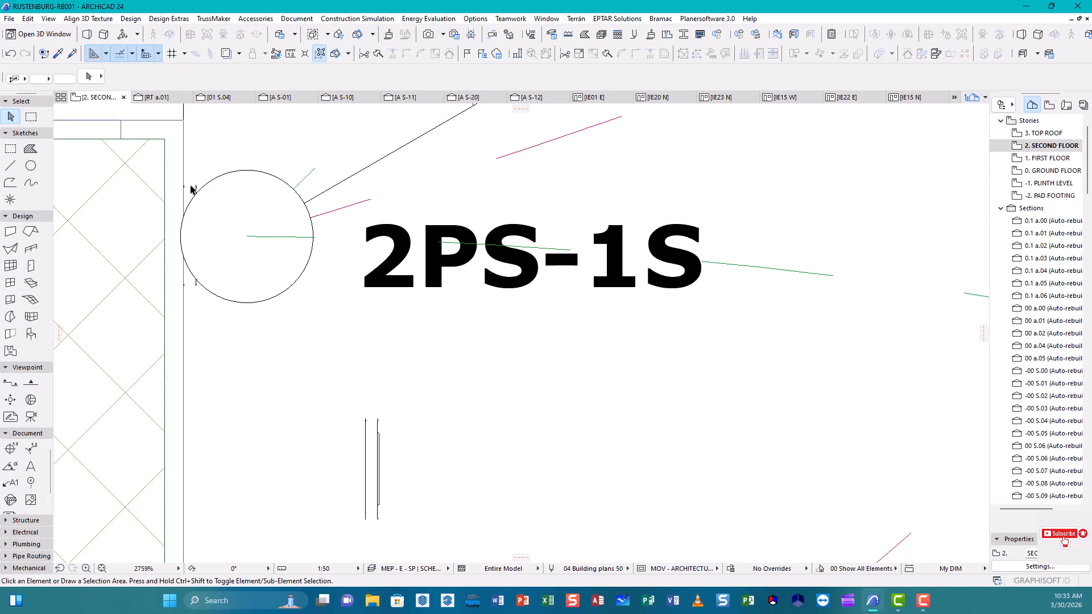
left_click(195, 192)
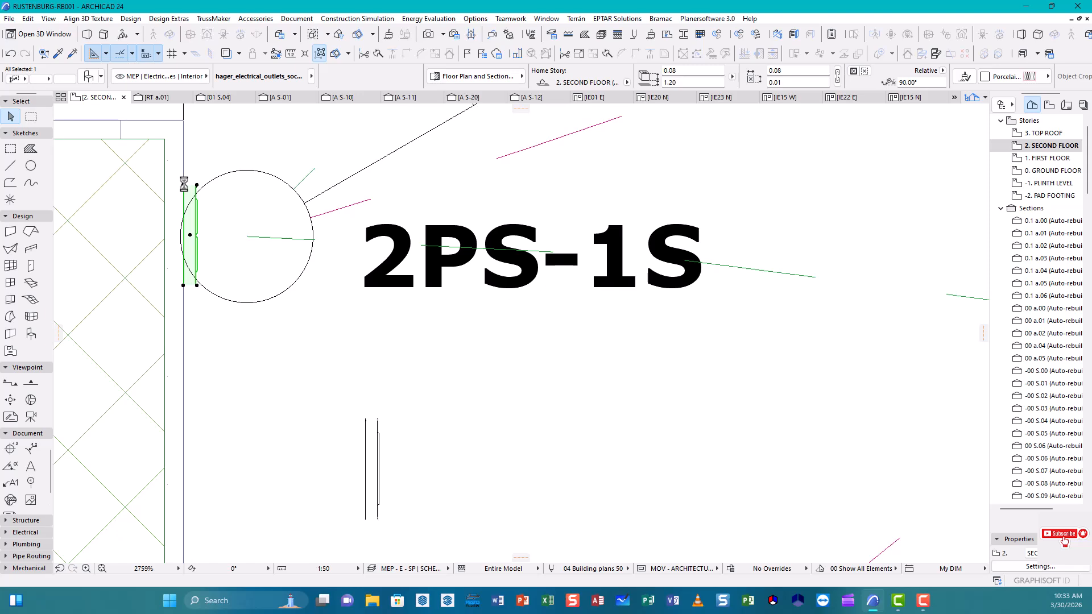
left_click(184, 185)
left_click(263, 238)
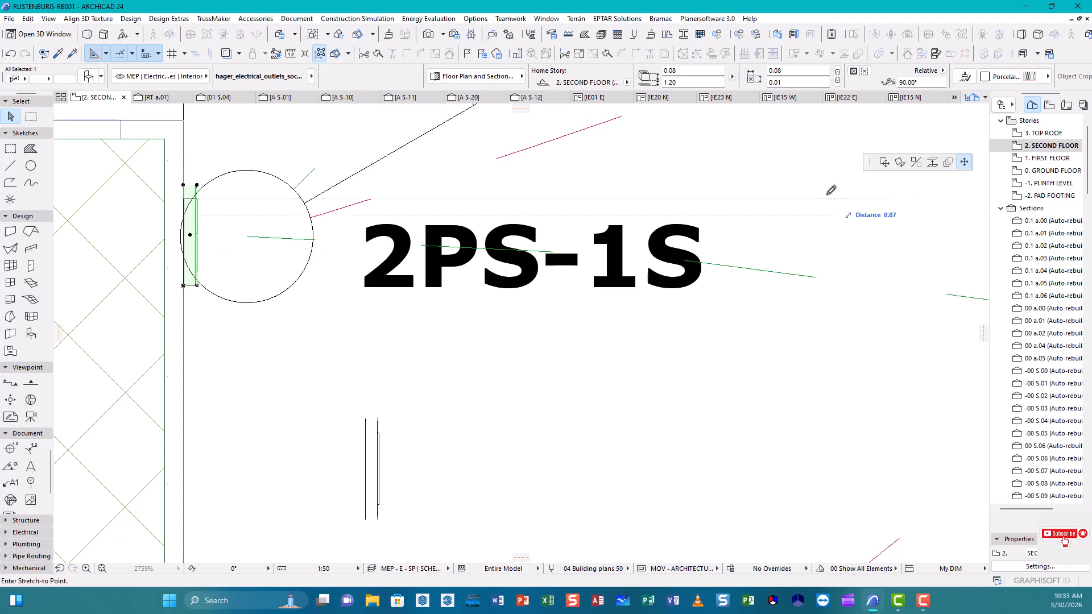
left_click(884, 162)
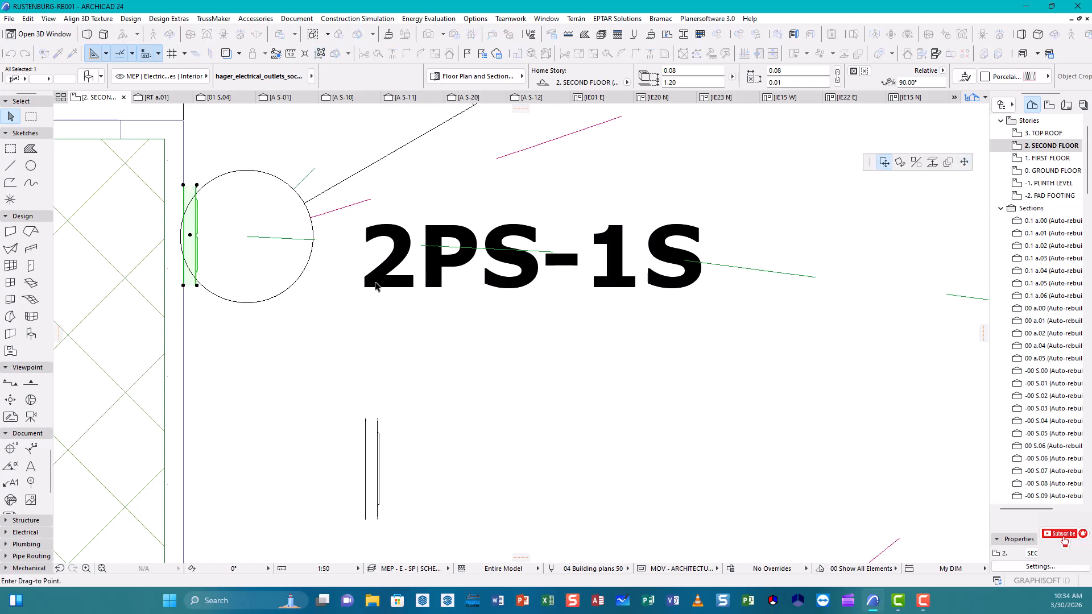
scroll(344, 336, "down", 10)
scroll(341, 335, "down", 3)
scroll(354, 298, "up", 8)
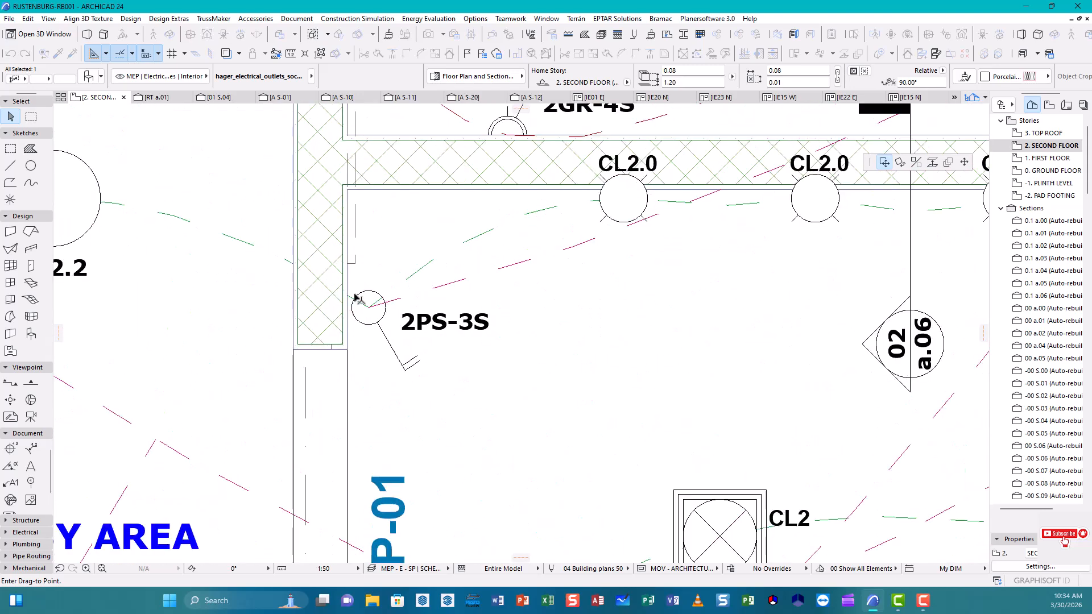
- Place a copy of the selected Hager electrical outlet against the wall face beside the 2PS-3S symbol
scroll(355, 297, "up", 2)
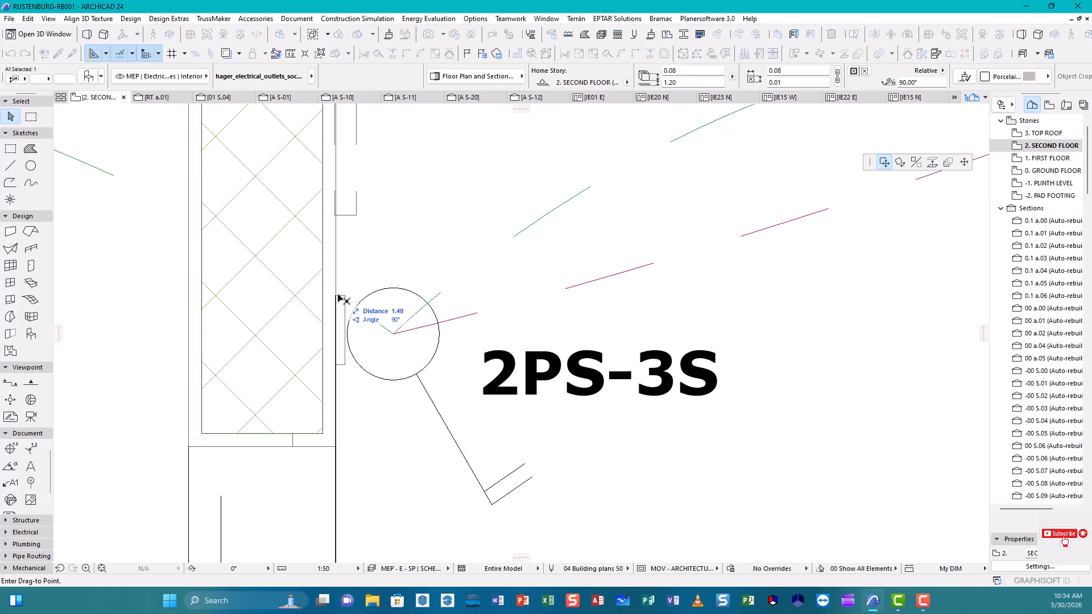
key("ctrl")
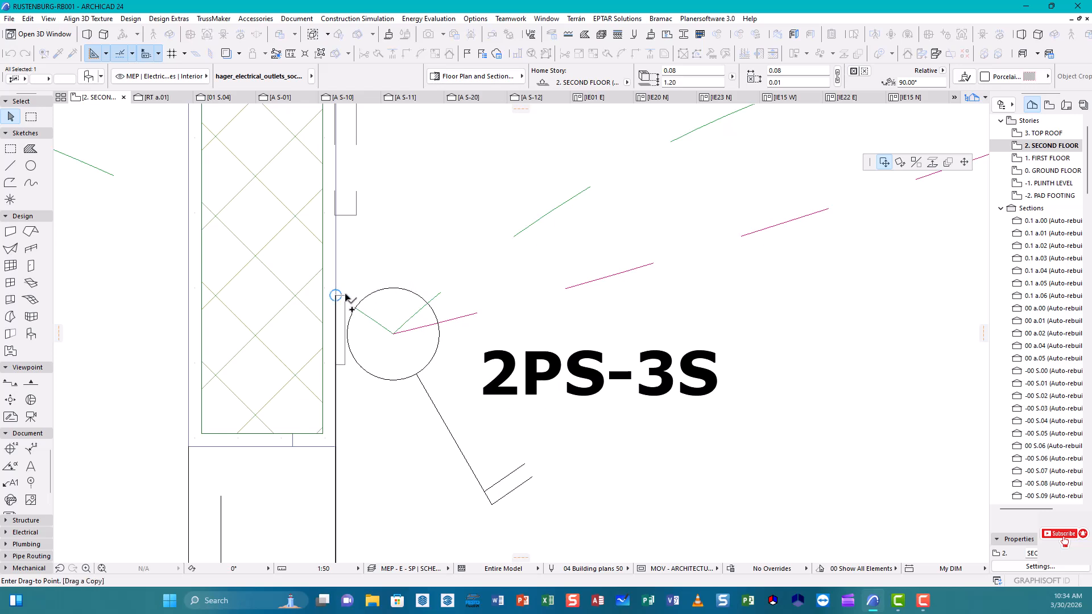
left_click(393, 271)
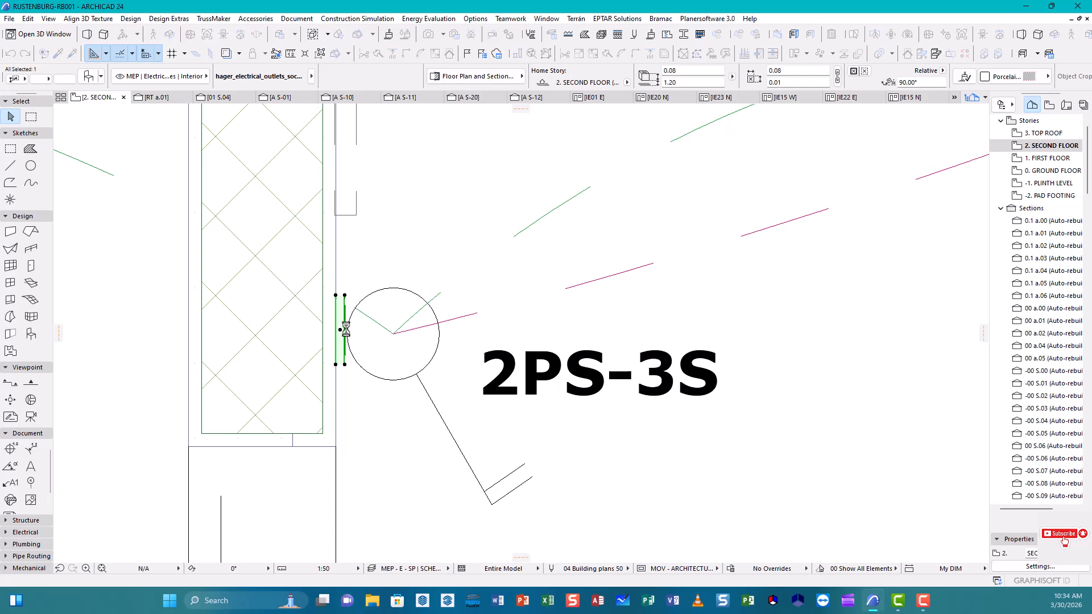
key("Escape")
- Examine the outlet placed at 2PS-3S and the switch symbols around the seating area and door D-02
scroll(345, 330, "up", 4)
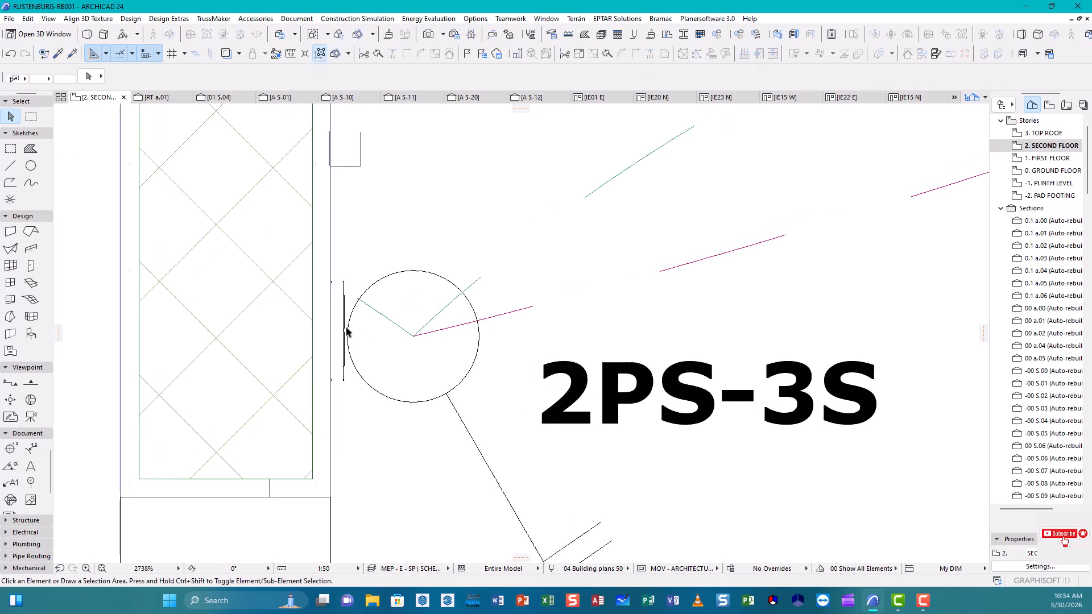
scroll(346, 332, "down", 5)
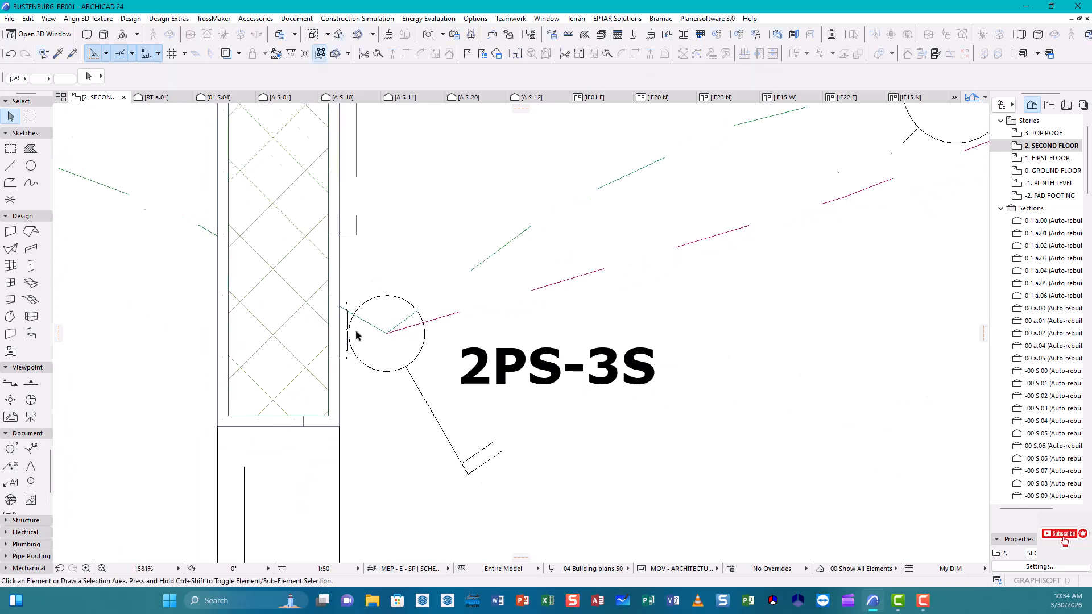
scroll(359, 338, "down", 4)
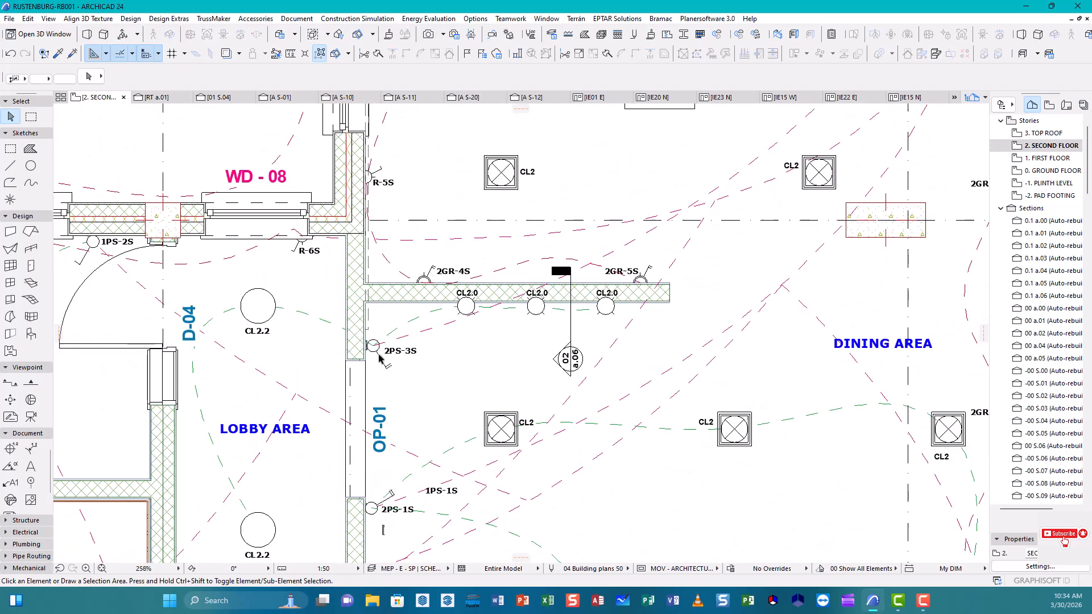
scroll(446, 372, "down", 4)
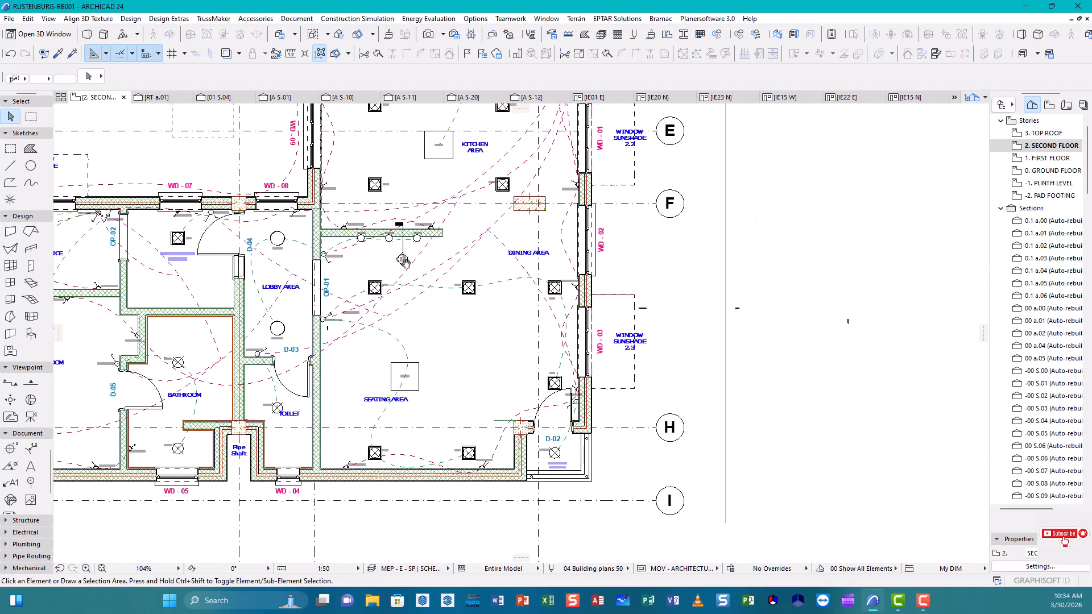
scroll(389, 420, "up", 2)
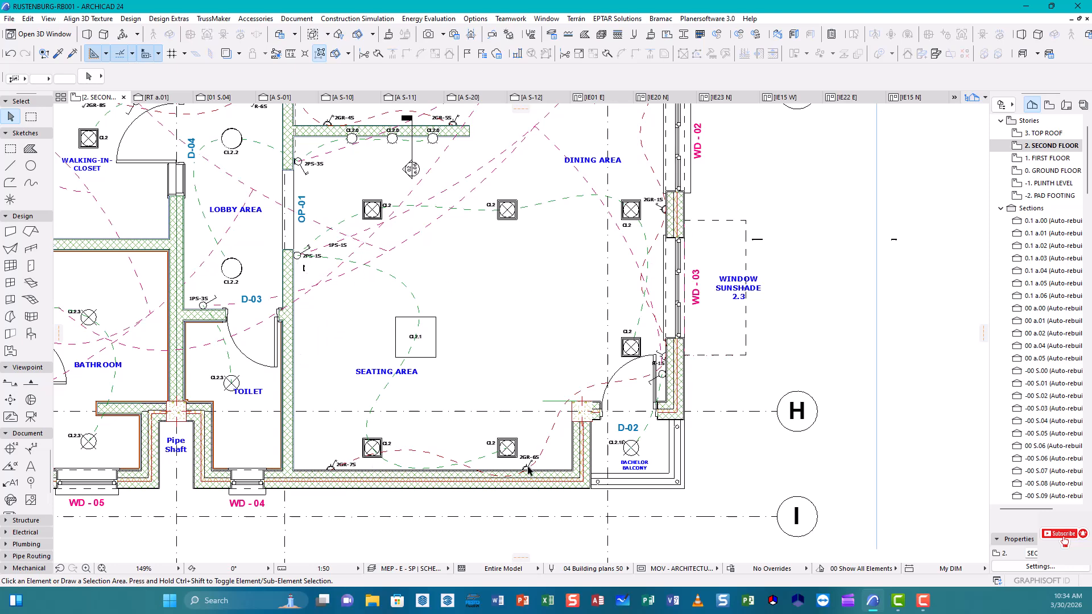
scroll(680, 382, "up", 10)
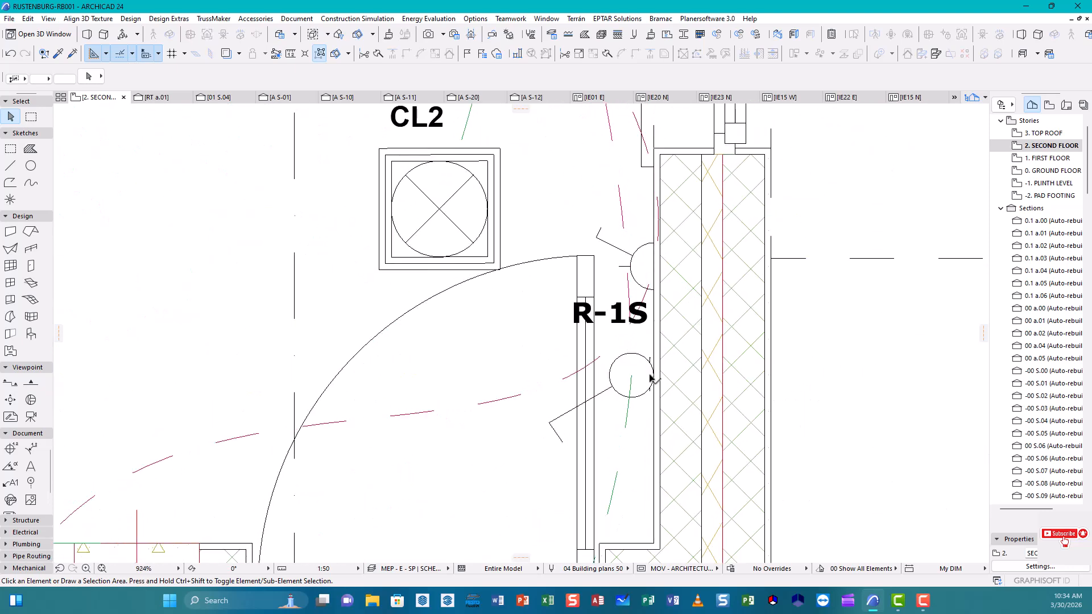
scroll(651, 378, "down", 9)
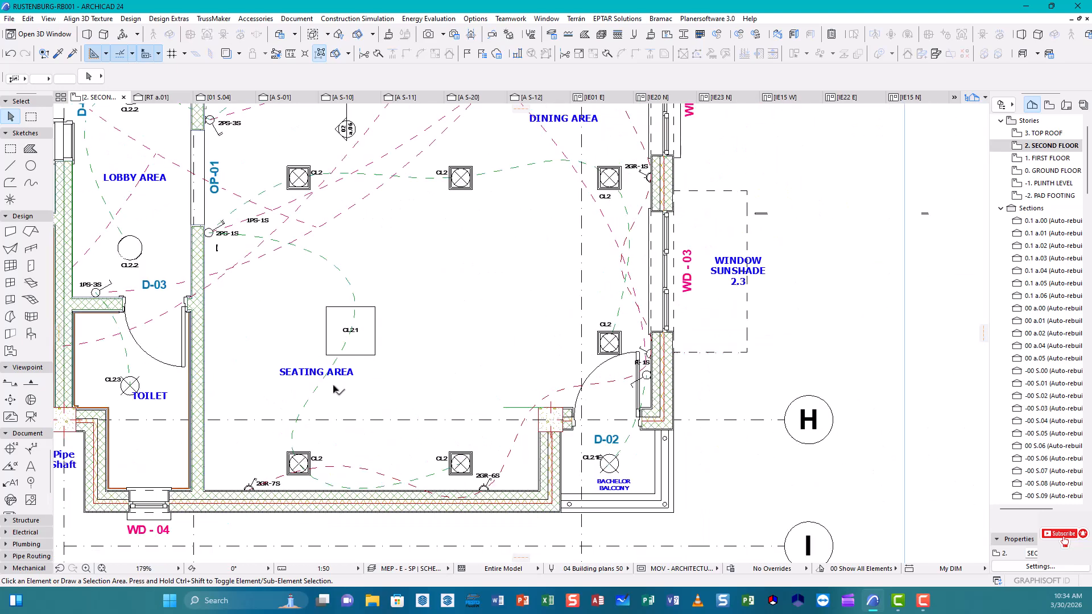
- Copy the loose electrical outlet below 2PS-1S into the lobby area, just beside the 1PS-3S symbol
scroll(312, 315, "up", 11)
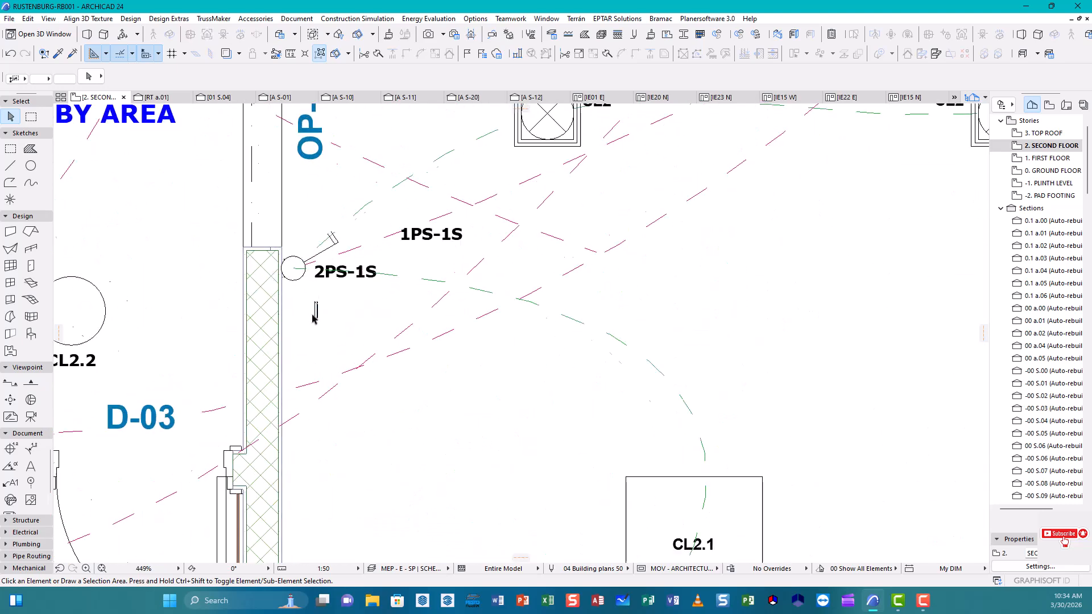
scroll(316, 312, "up", 1)
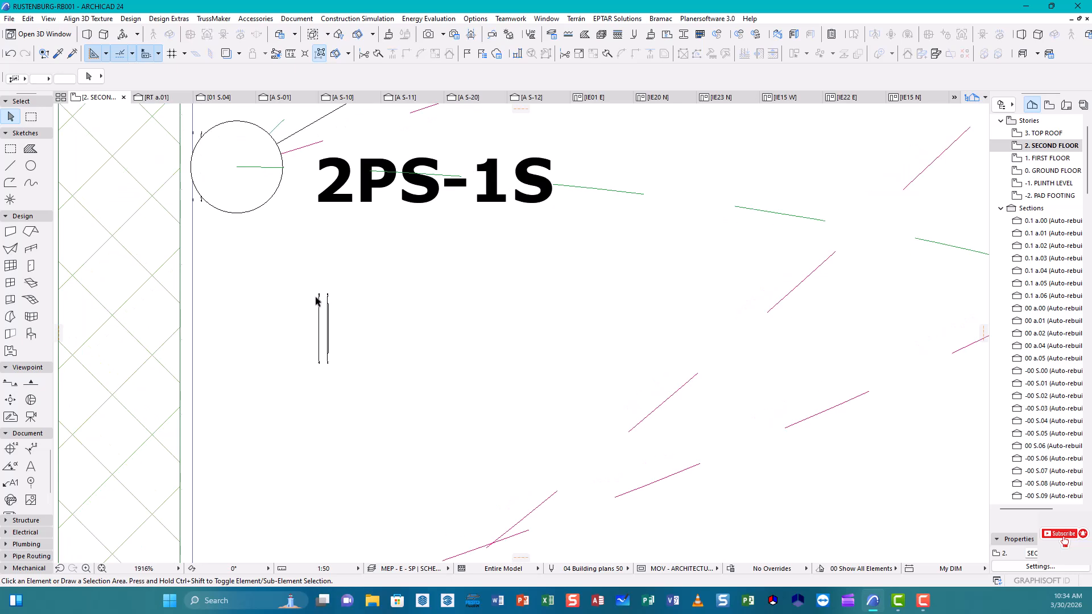
left_click(320, 296)
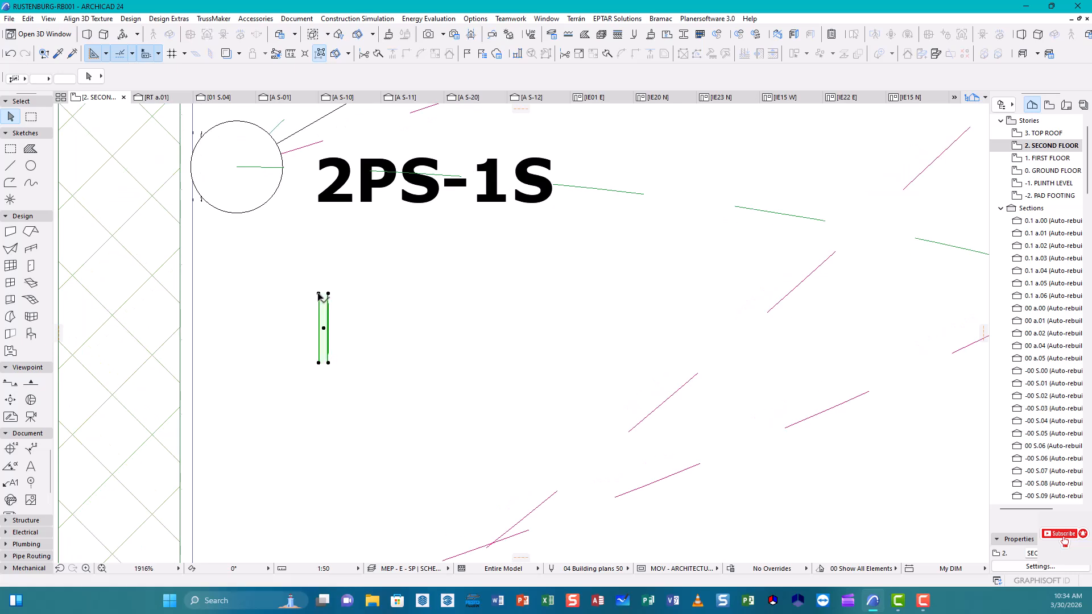
left_click(287, 324)
scroll(296, 321, "down", 4)
scroll(299, 327, "up", 3)
scroll(300, 333, "down", 8)
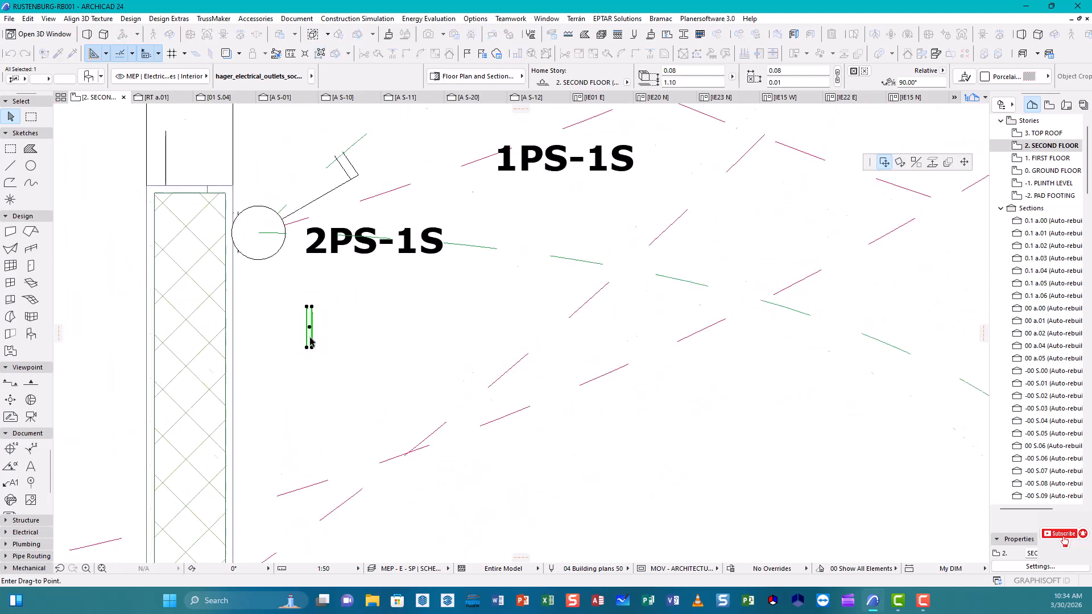
scroll(323, 362, "up", 1)
middle_click_drag(421, 333, 745, 270)
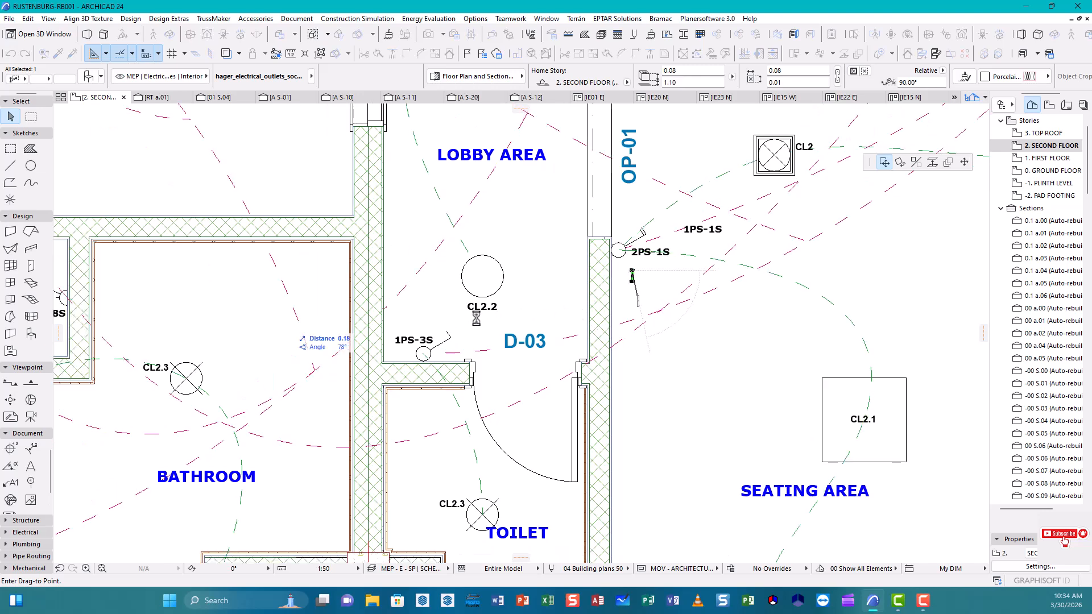
middle_click_drag(431, 509, 441, 483)
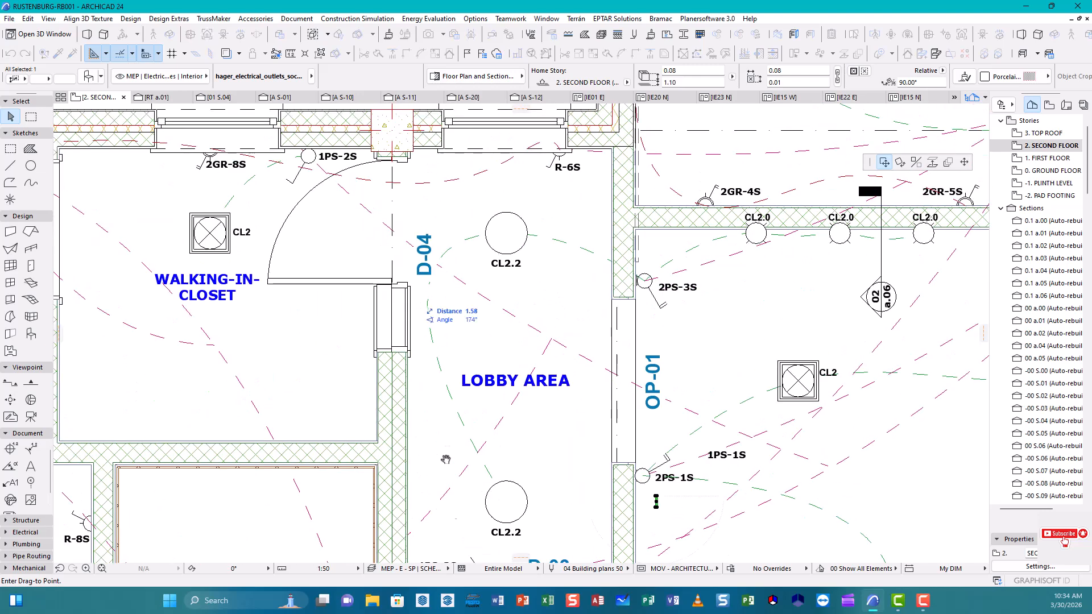
middle_click_drag(430, 427, 391, 205)
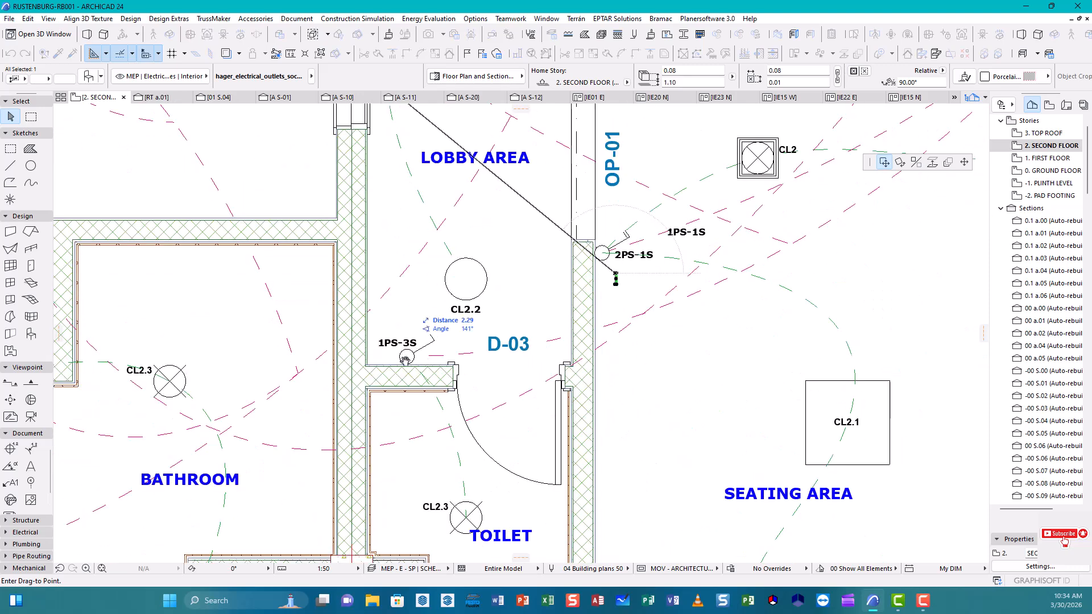
scroll(404, 357, "up", 10)
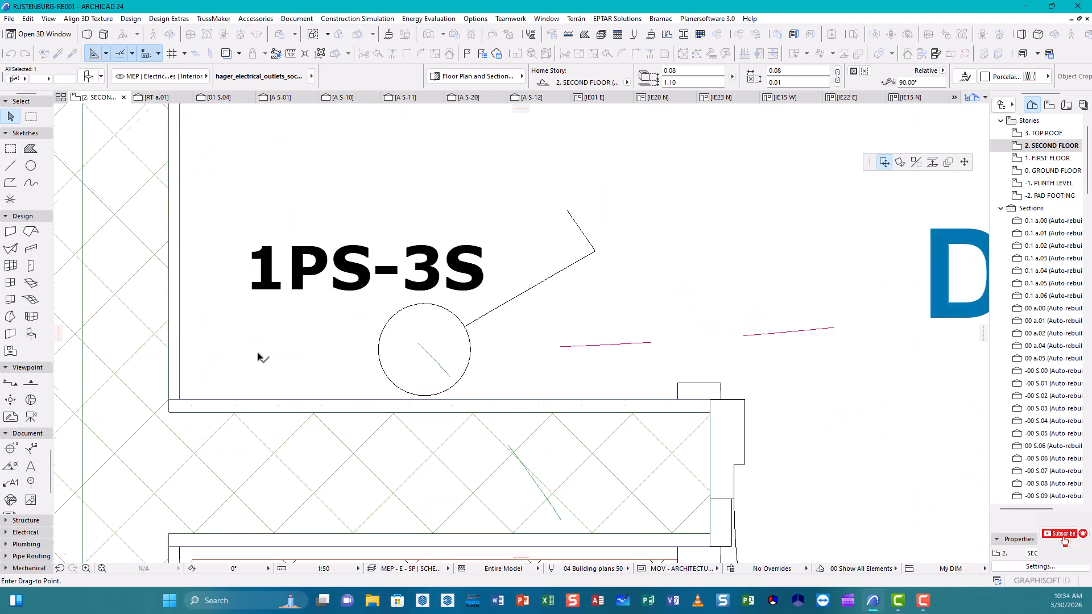
key("ctrl")
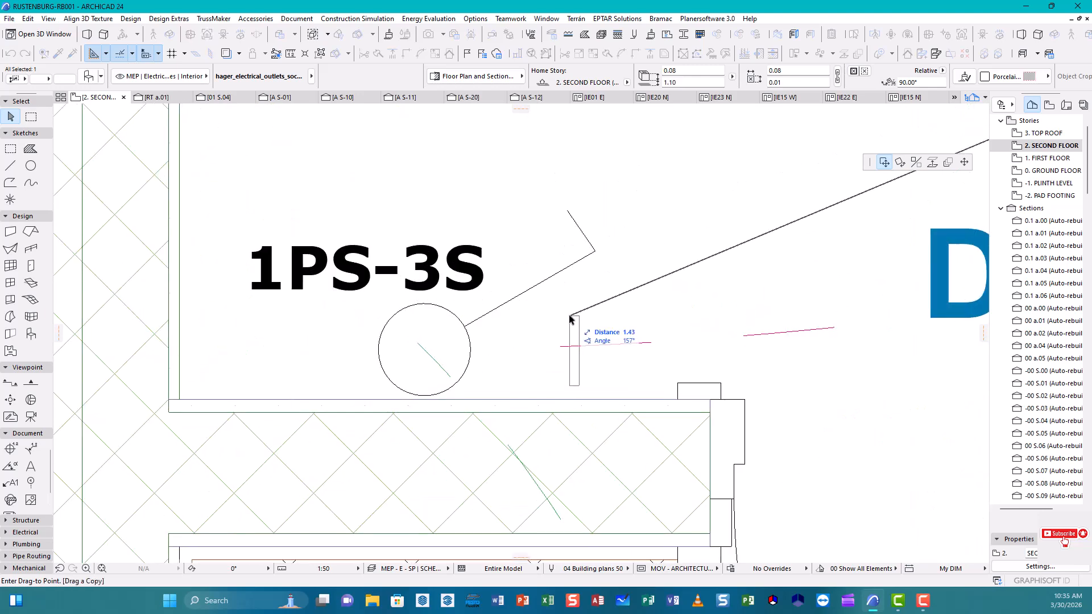
left_click(570, 317)
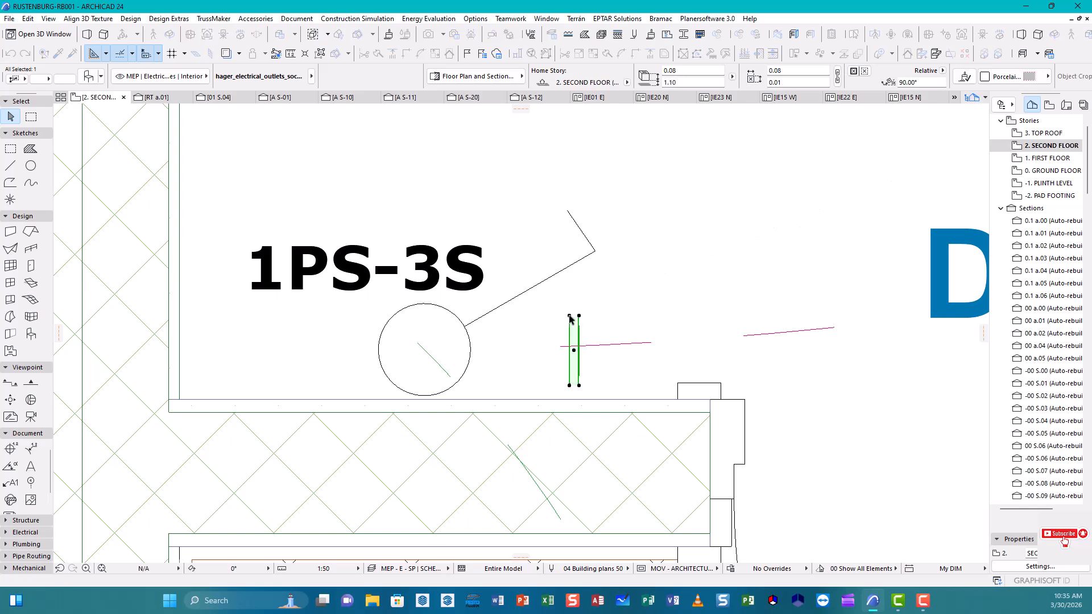
key("ctrl+e")
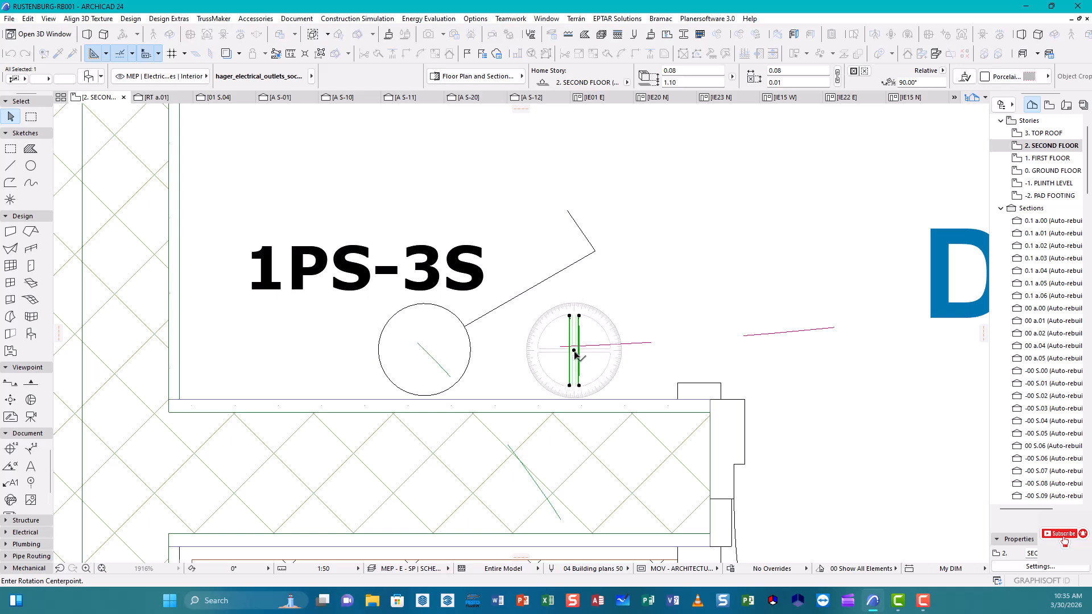
left_click(574, 350)
left_click(649, 352)
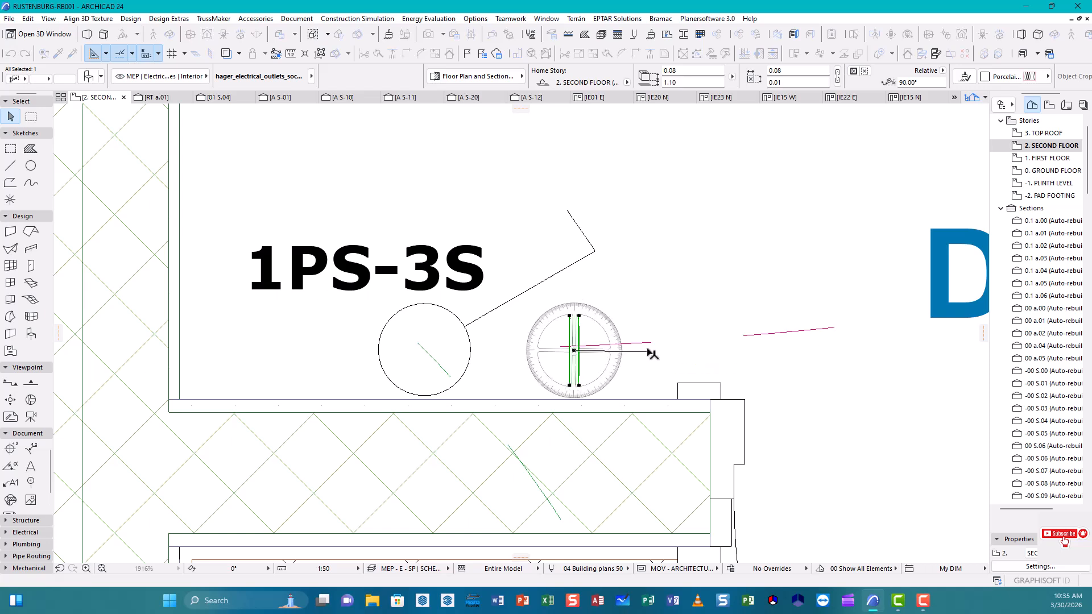
key("Escape")
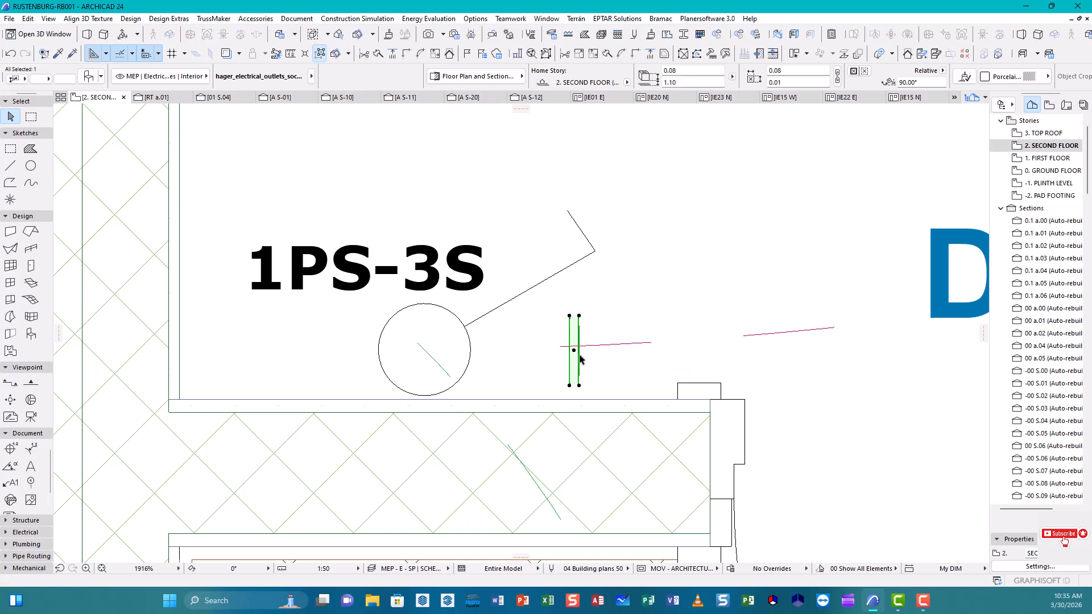
- Rotate the copied outlet 90° about its centre and move it against the wall face directly beneath the 1PS-3S symbol
key("ctrl+e")
left_click(573, 351)
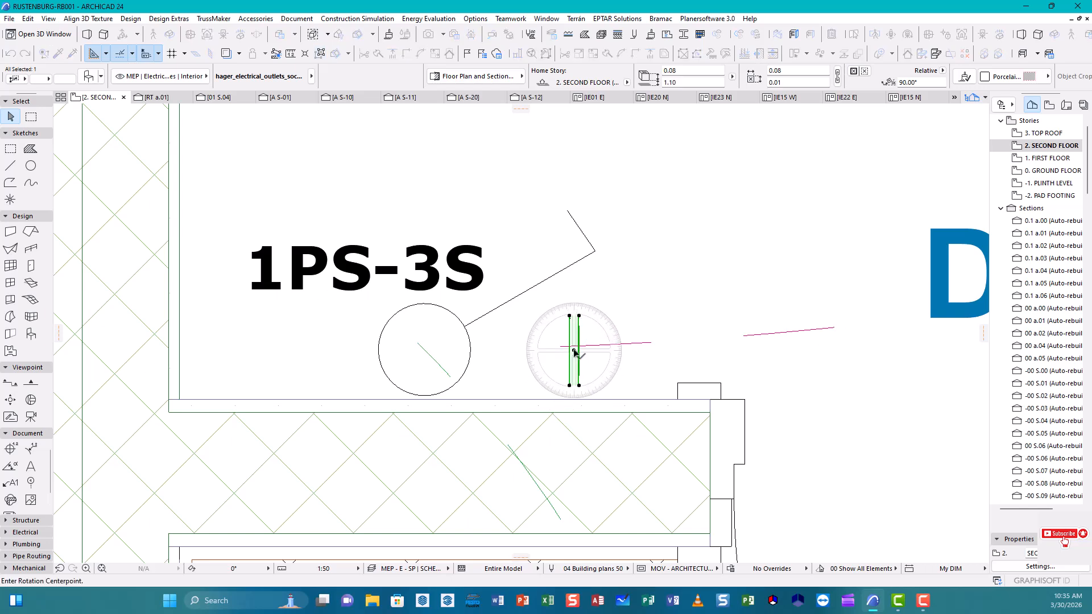
left_click(663, 351)
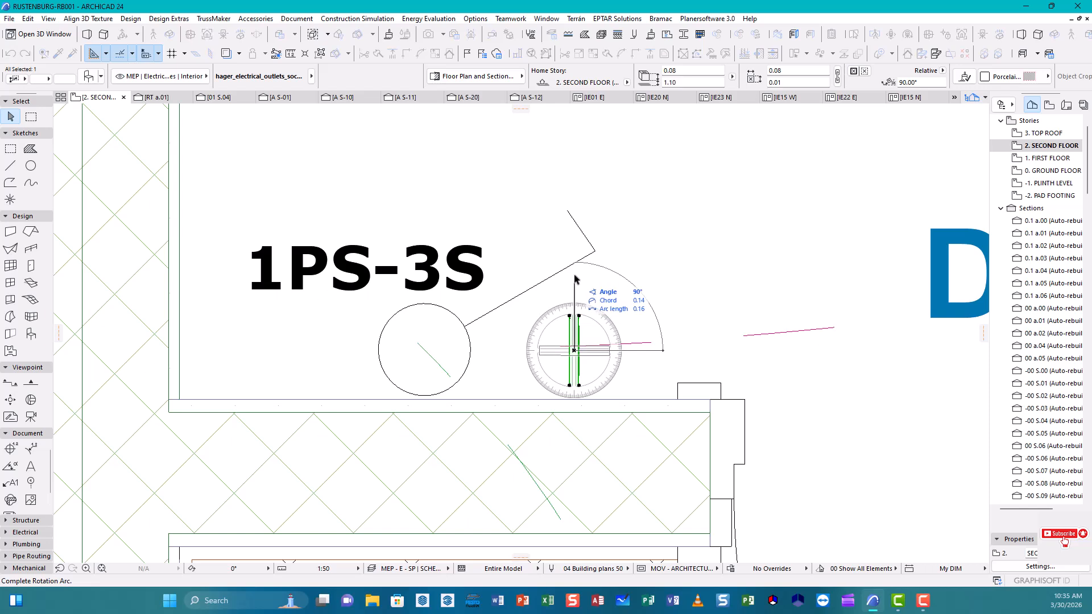
left_click(574, 279)
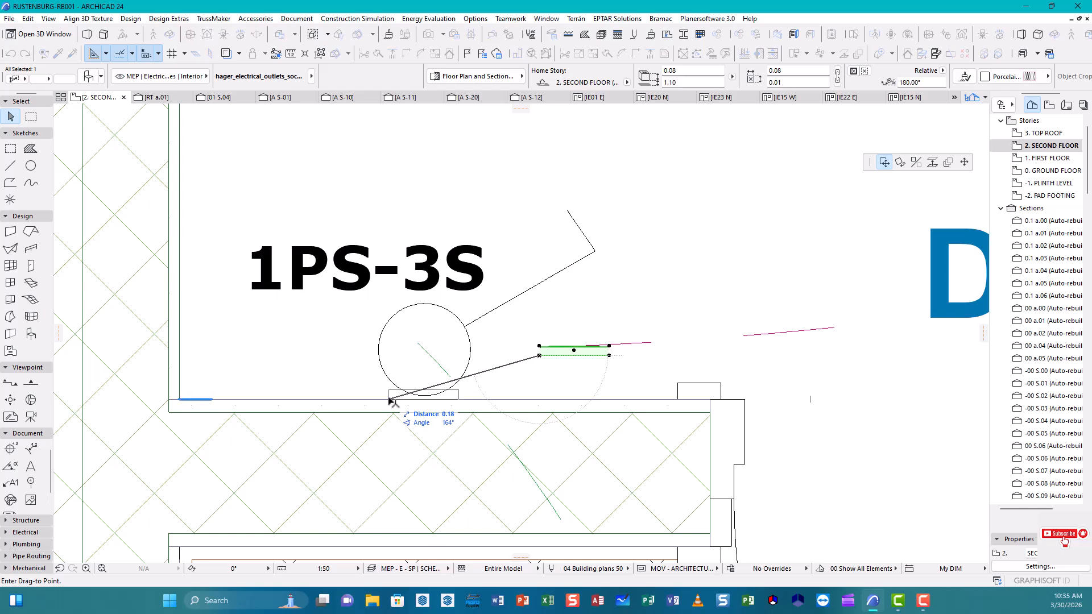
left_click(390, 400)
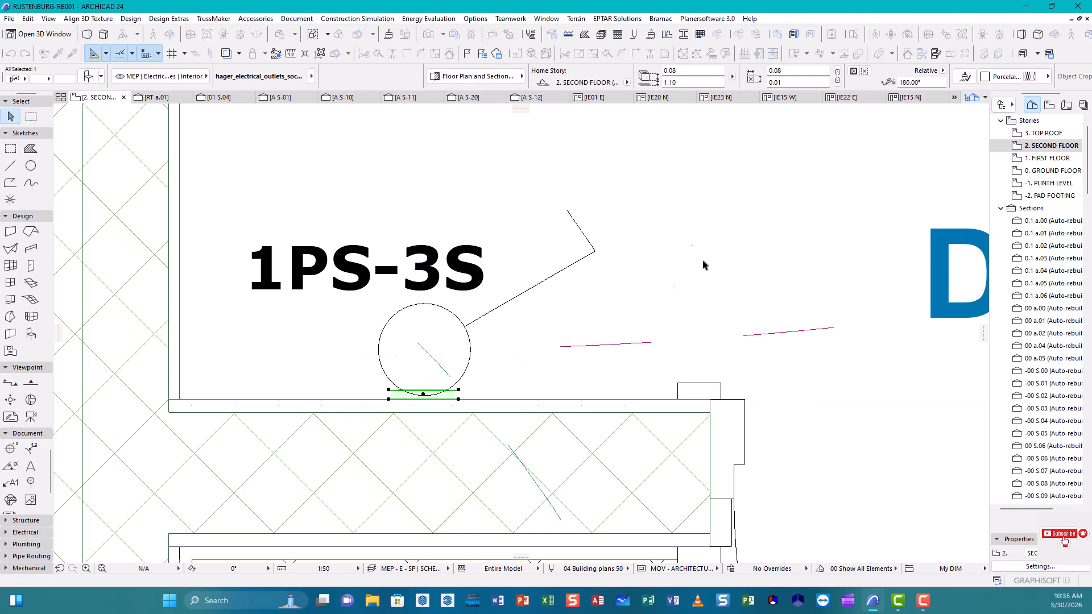
left_click(518, 225)
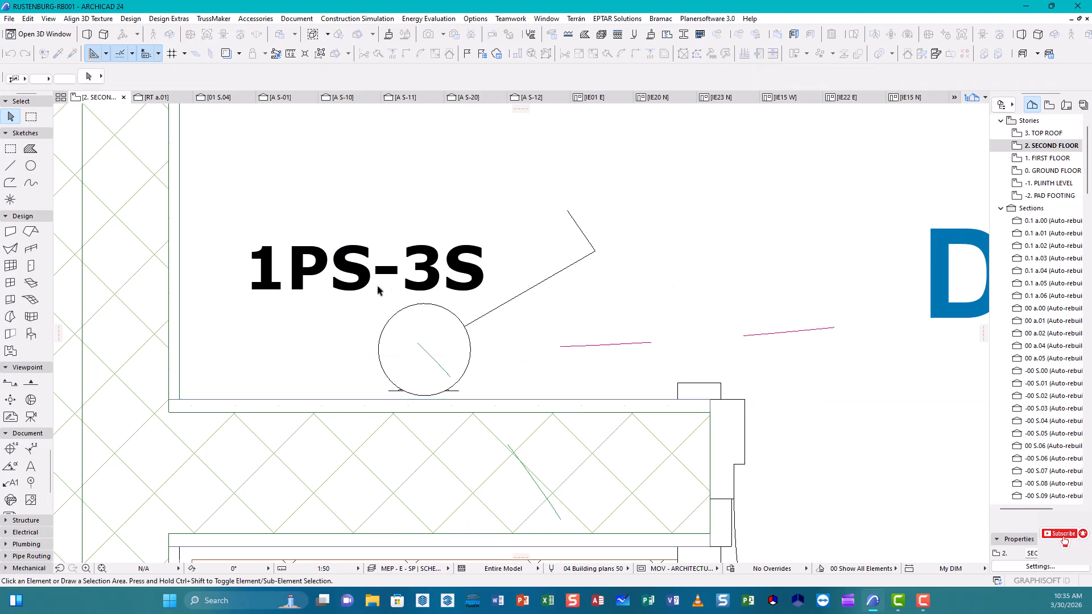
- Place a copy of the loose Hager electrical outlet near window sunshade 2.3 beside the 2GR-3S symbol in the kitchen area
scroll(407, 283, "down", 10)
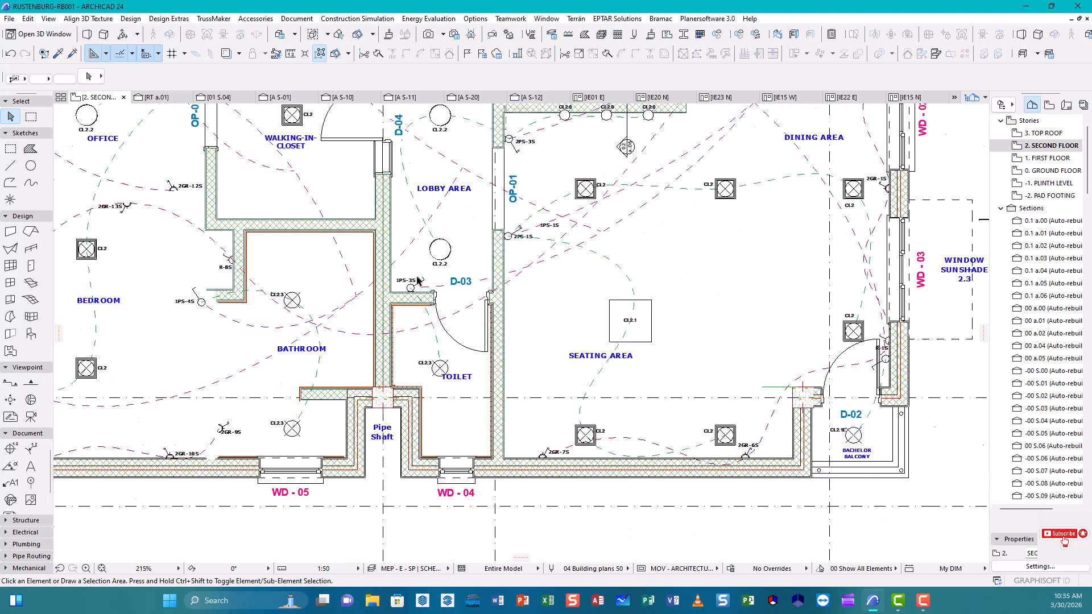
middle_click_drag(625, 387, 532, 463)
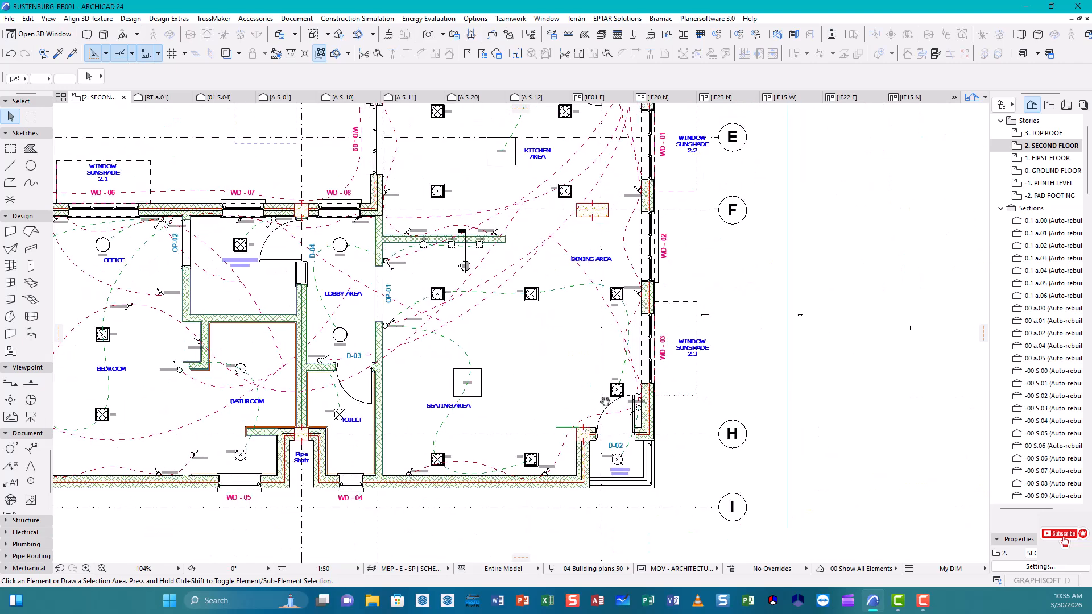
scroll(753, 336, "up", 8)
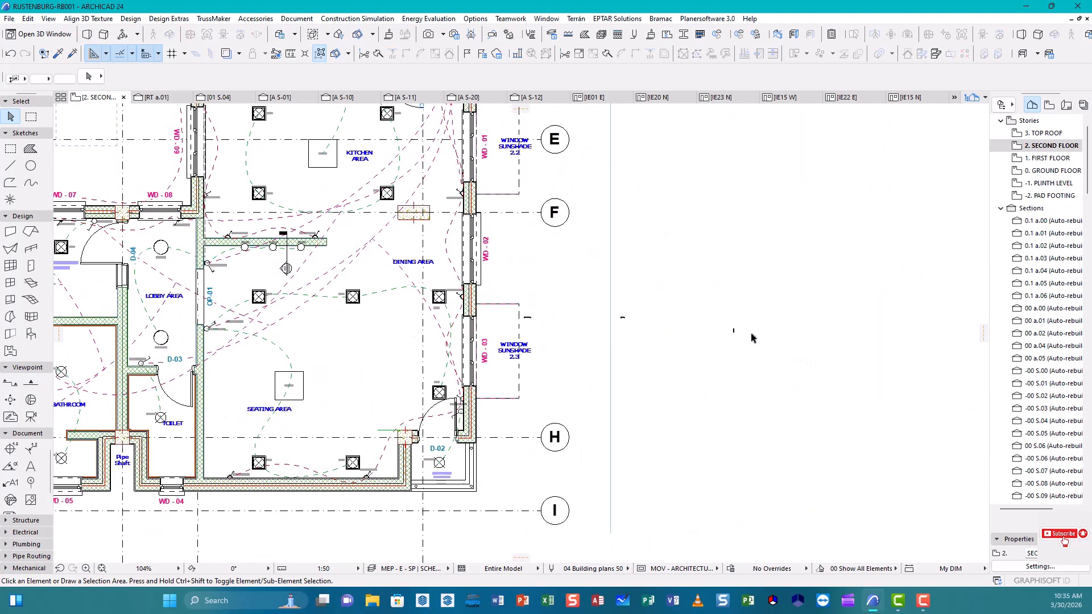
scroll(493, 317, "down", 1)
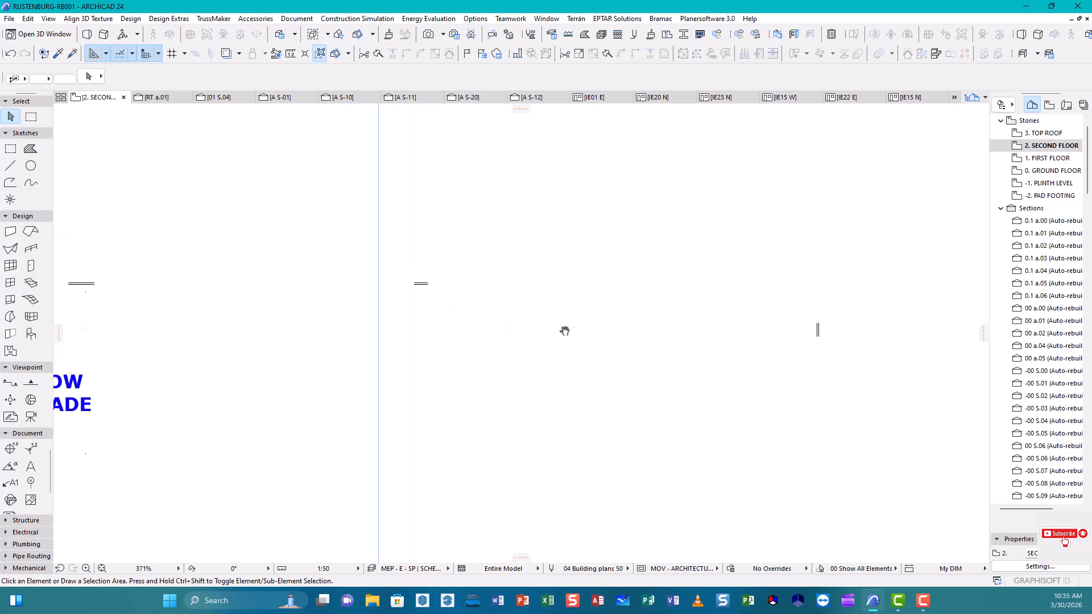
middle_click_drag(234, 350, 355, 364)
scroll(181, 300, "up", 8)
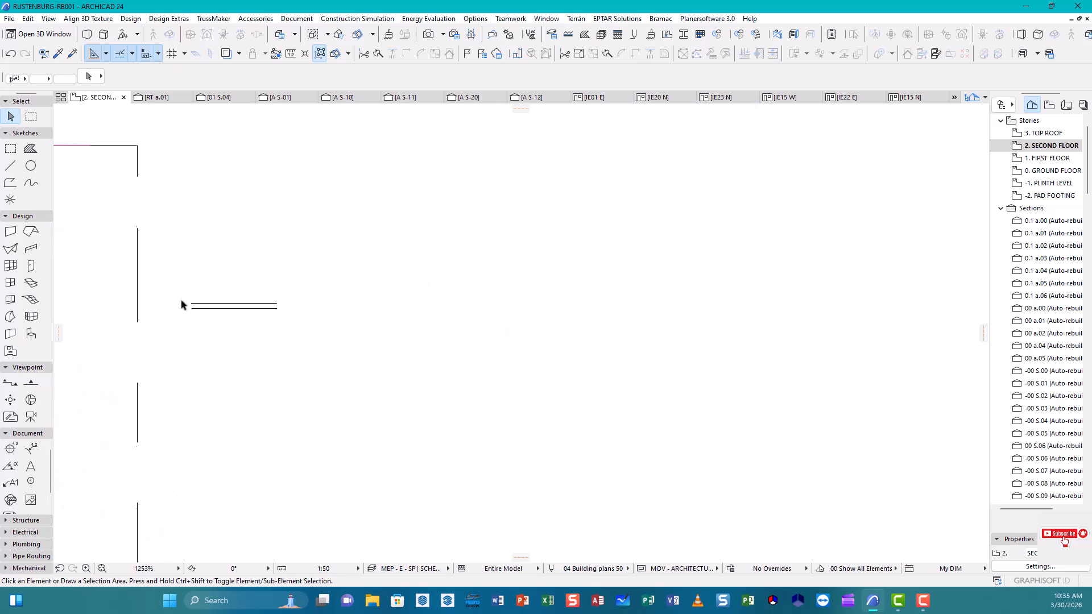
middle_click_drag(234, 312, 351, 355)
scroll(335, 344, "up", 2)
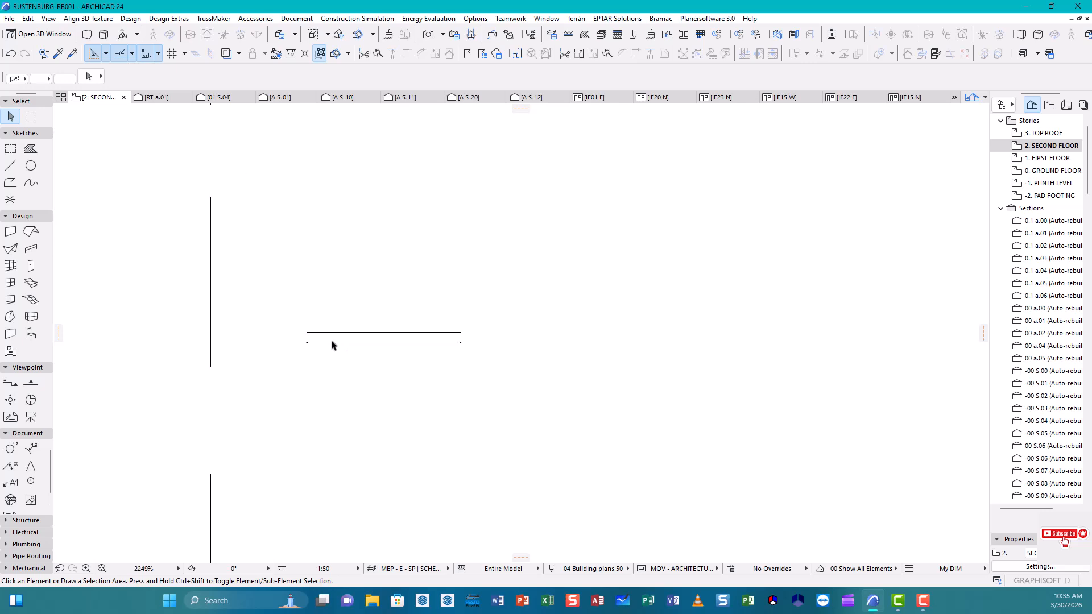
left_click(307, 336)
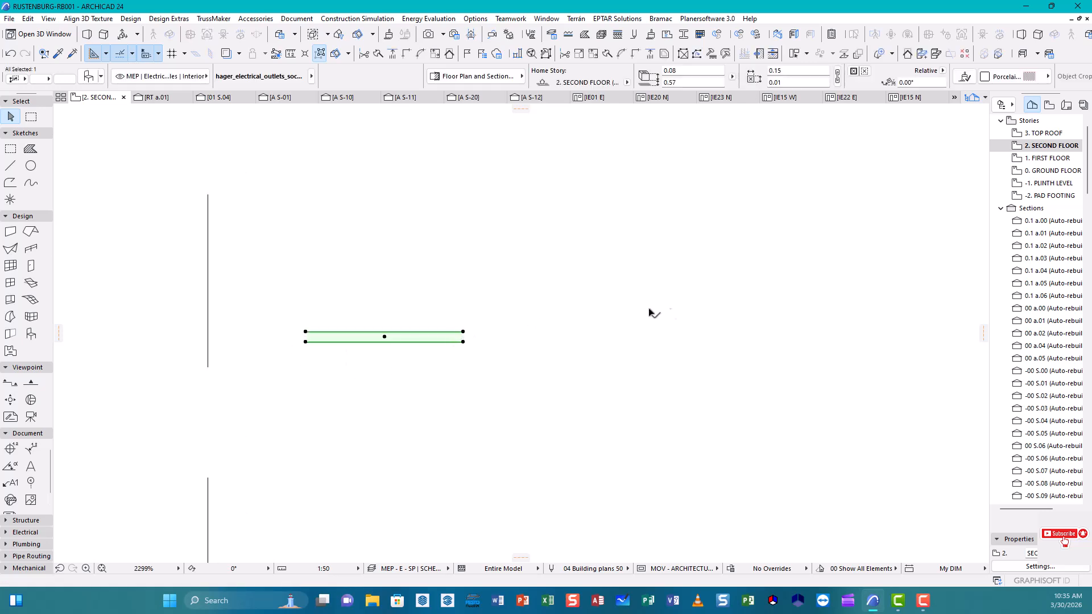
scroll(691, 281, "down", 2)
scroll(688, 290, "down", 5)
middle_click_drag(685, 297, 737, 373)
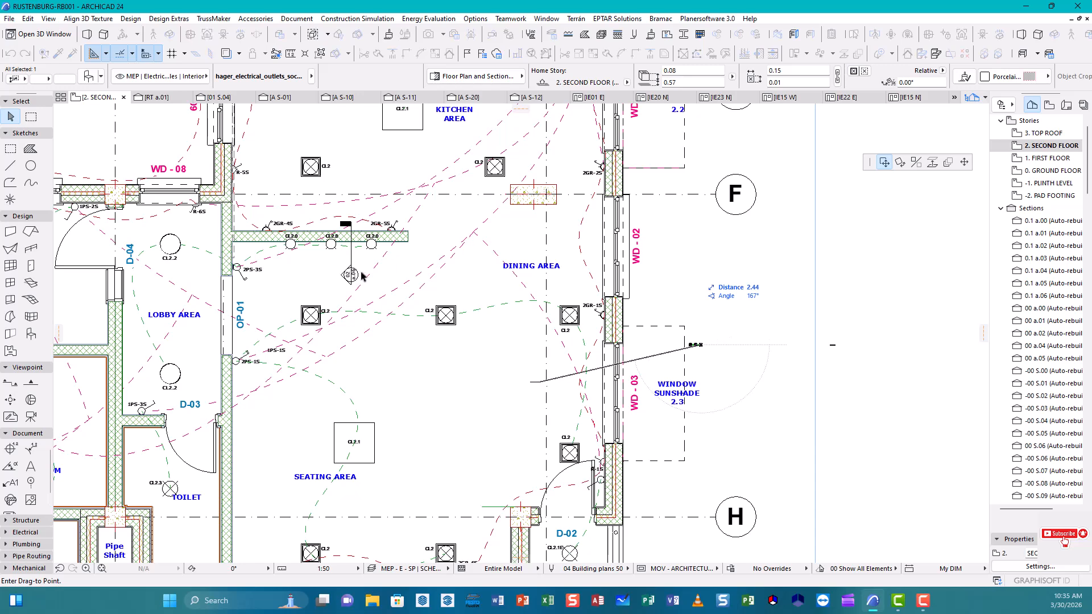
middle_click_drag(473, 361, 475, 514)
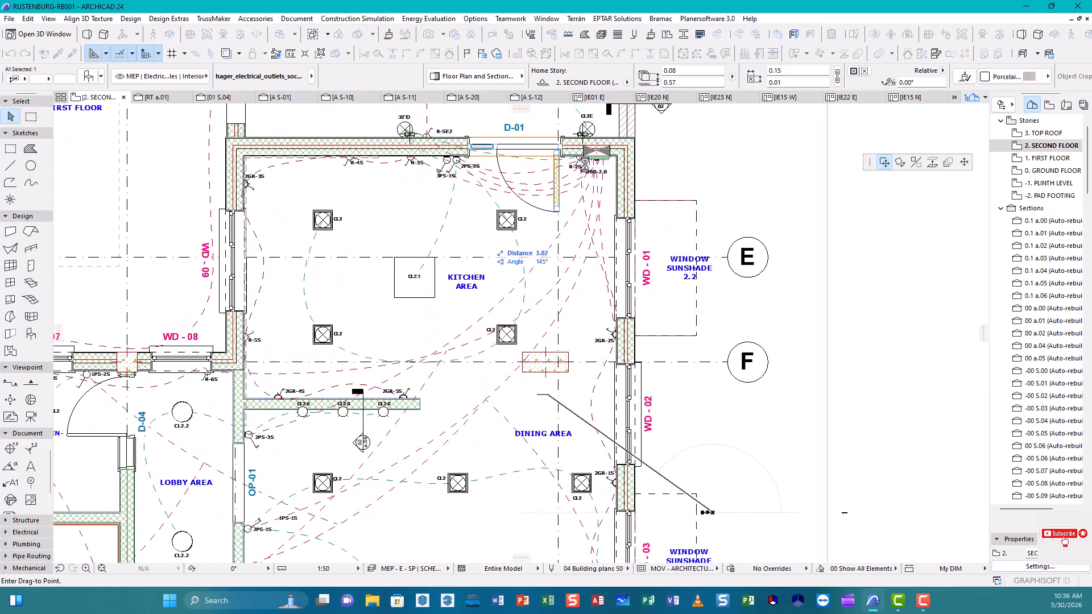
scroll(585, 166, "up", 2)
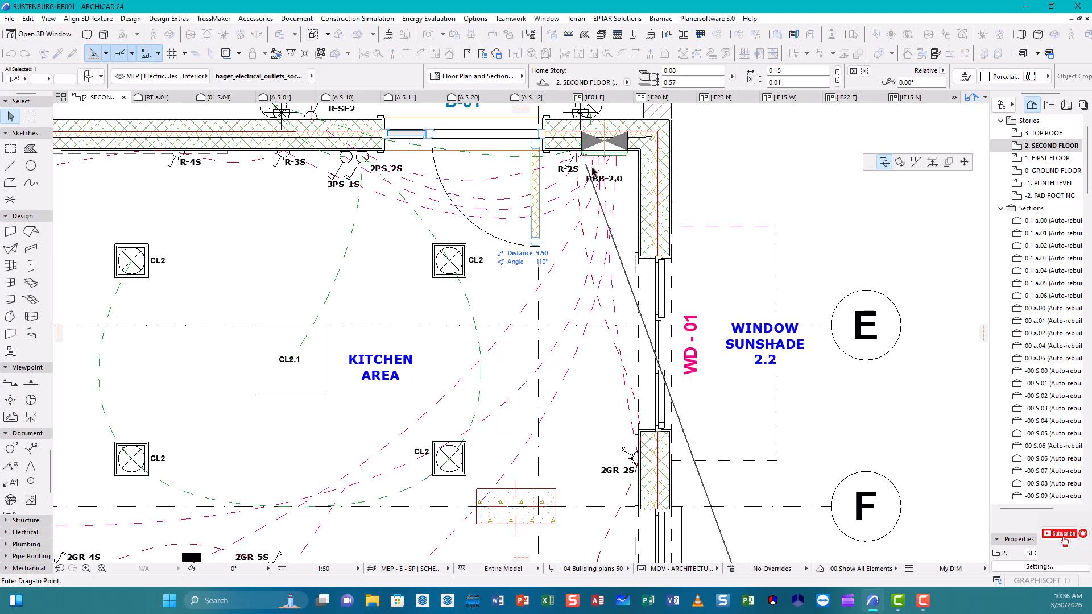
scroll(473, 186, "up", 1)
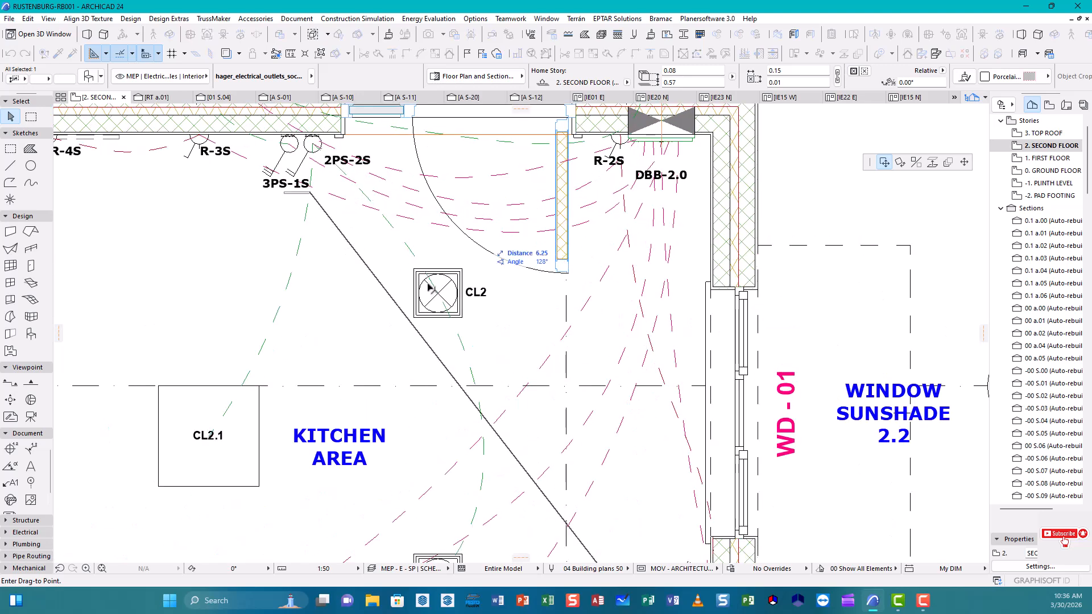
middle_click_drag(632, 291, 1045, 359)
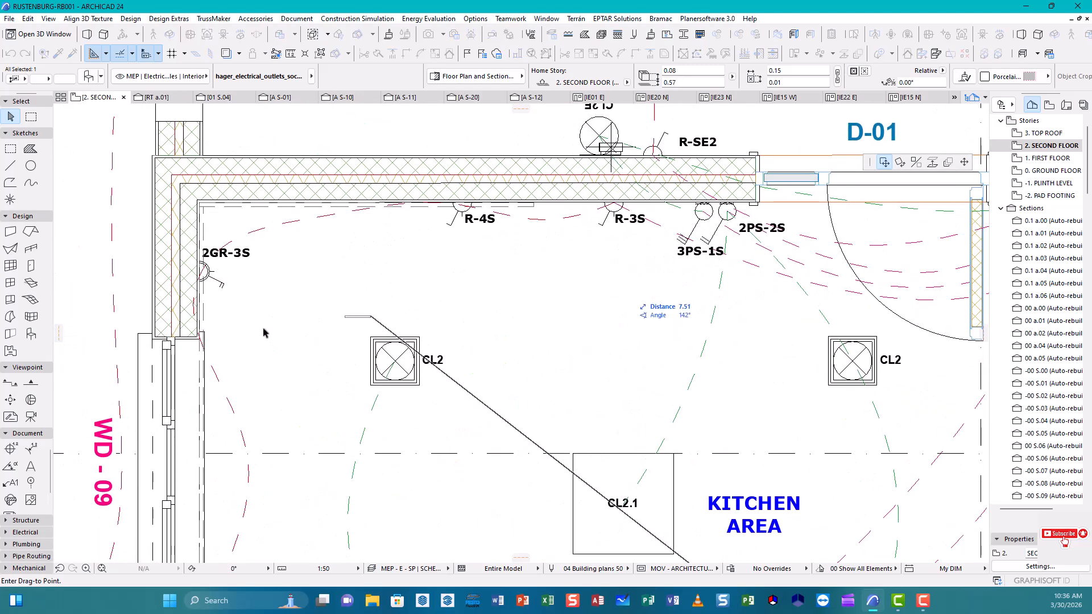
scroll(202, 271, "up", 5)
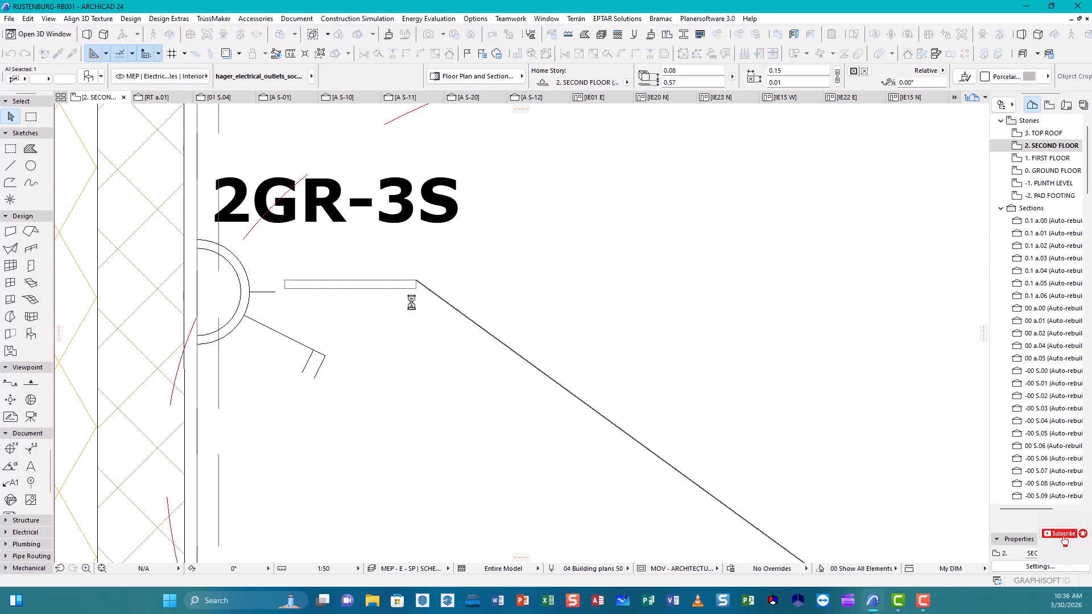
- Rotate the outlet beside 2GR-3S by 90° about its centre so it stands parallel to the wall
key("ctrl+e")
left_click(350, 285)
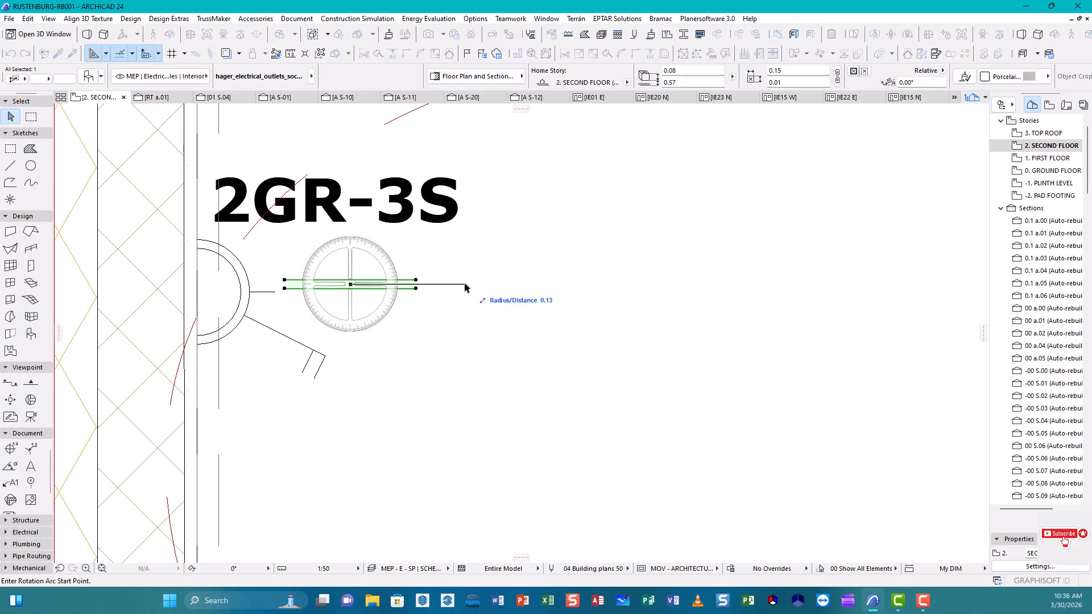
left_click(470, 284)
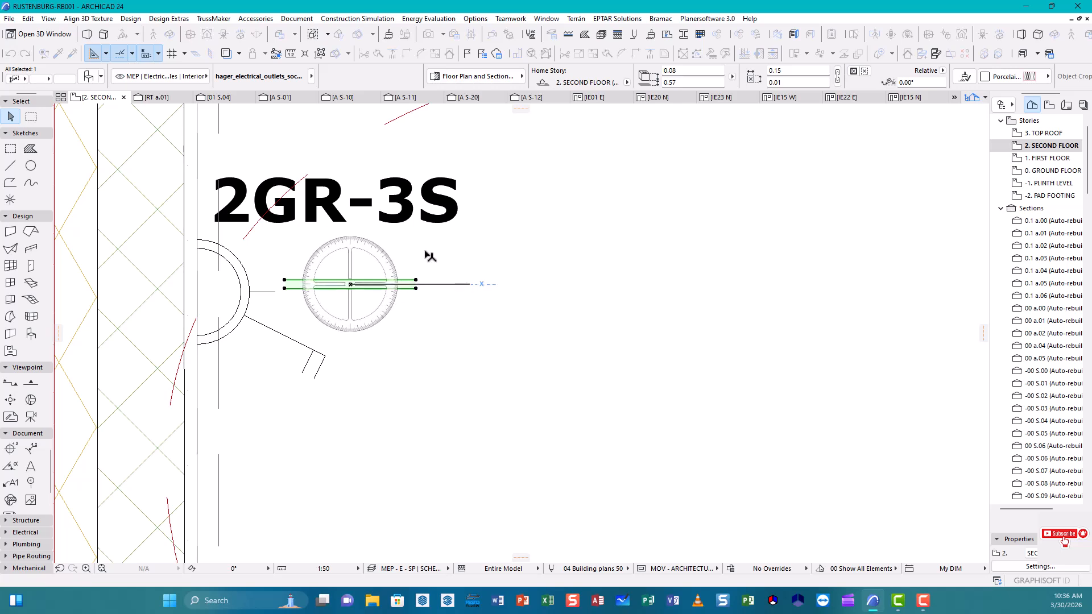
left_click(350, 163)
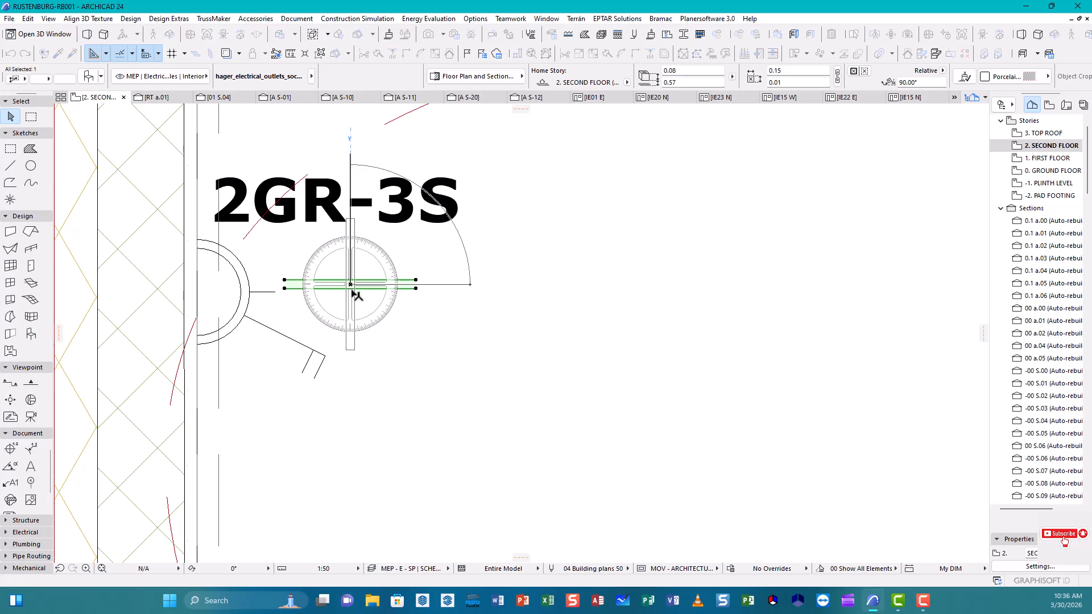
- Create a copy of the upright outlet rotated 270° about its centre, leaving the upright one in place
key("ctrl+e")
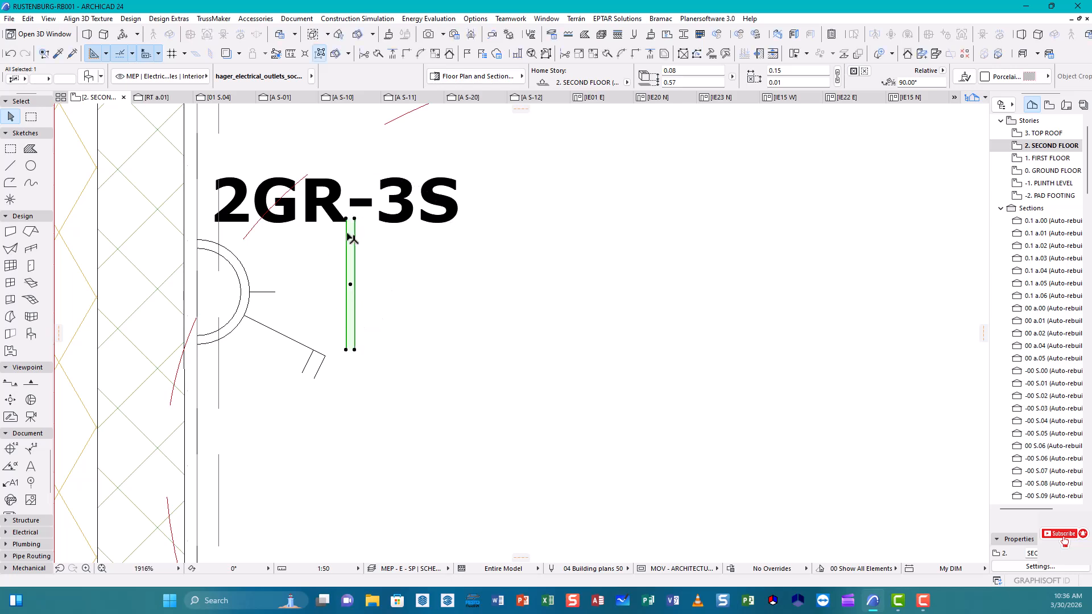
left_click(350, 284)
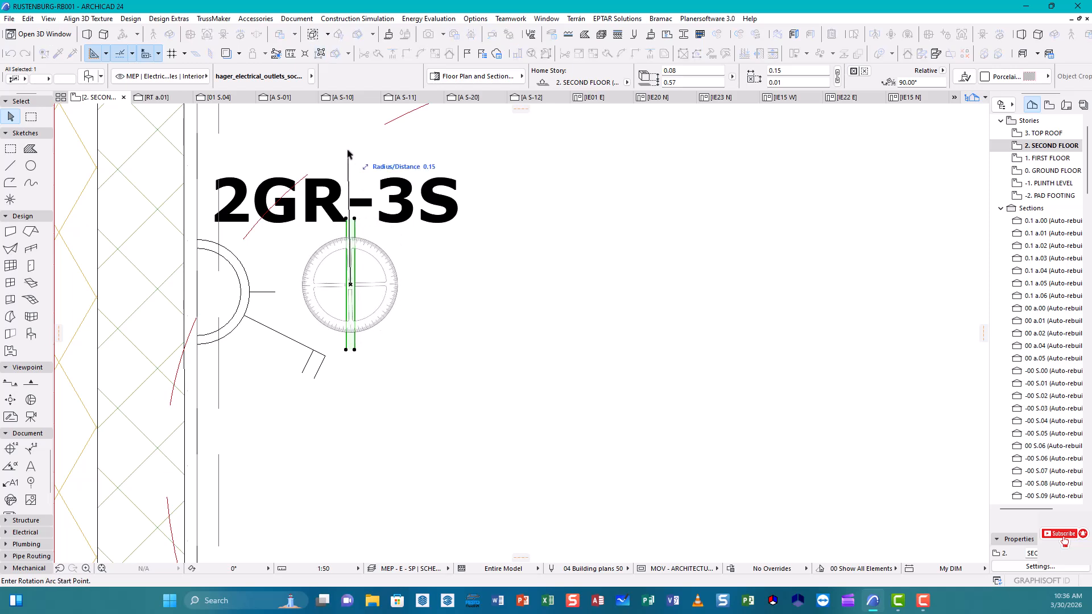
left_click(350, 157)
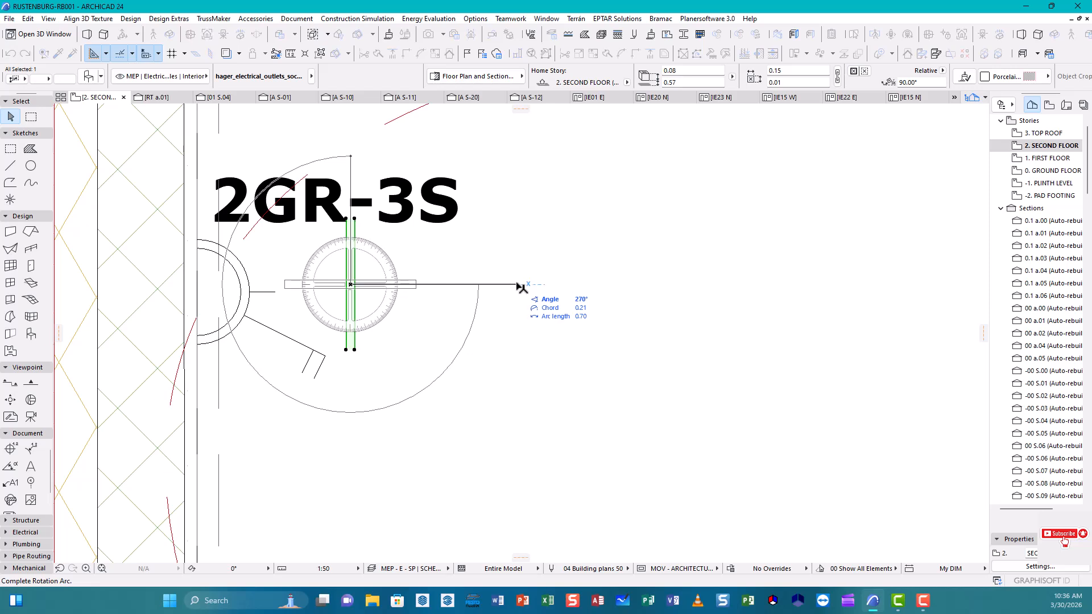
left_click(518, 285)
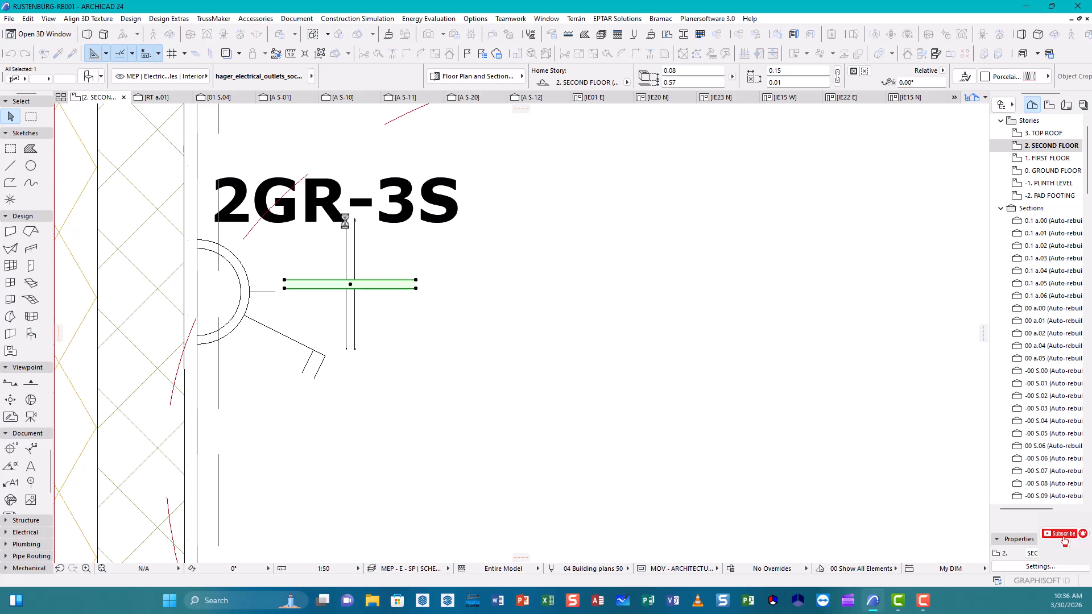
- Move the upright outlet against the wall face at the 2GR-3S socket symbol and deselect it
left_click(347, 222)
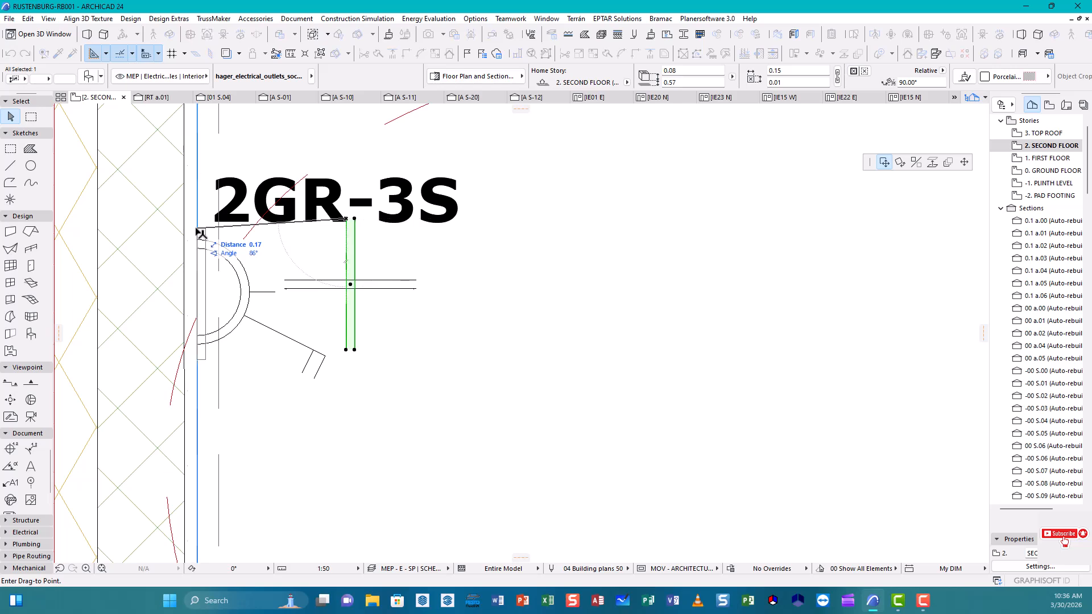
left_click(197, 230)
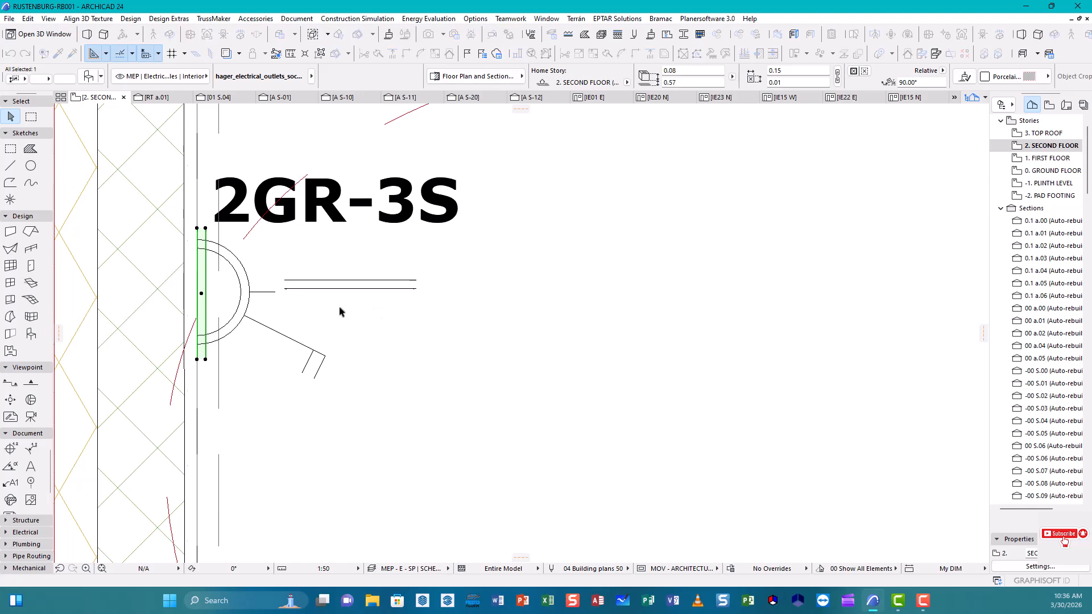
scroll(359, 317, "down", 3)
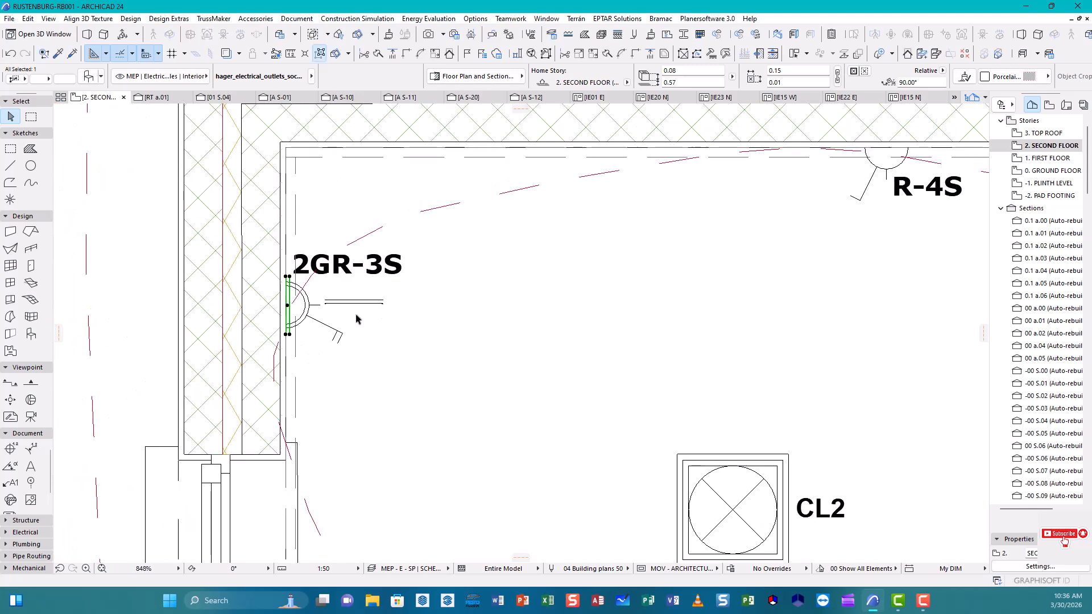
scroll(294, 325, "up", 4)
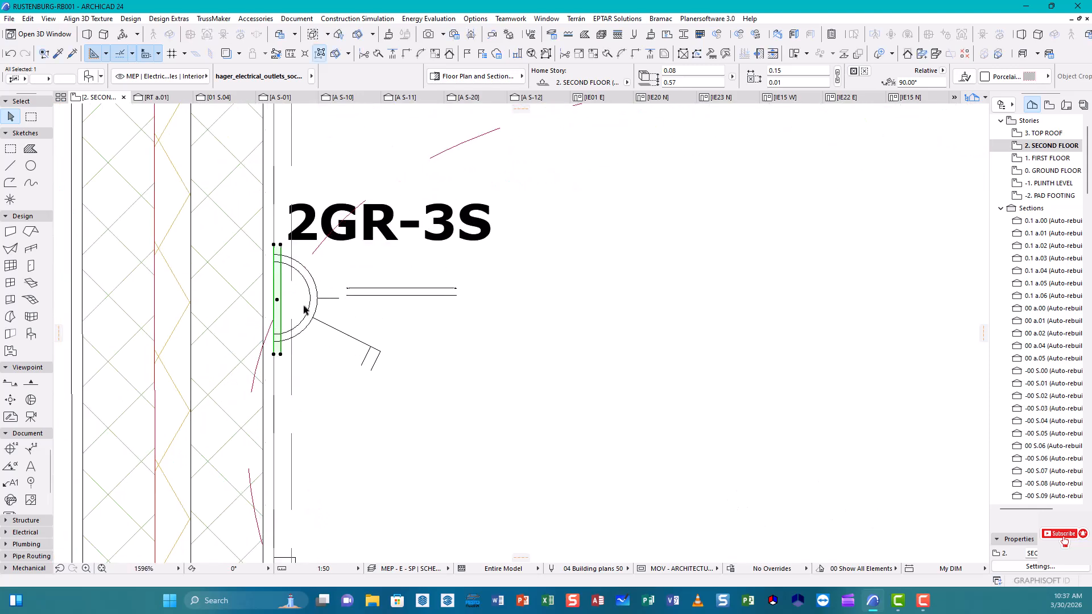
scroll(304, 307, "down", 8)
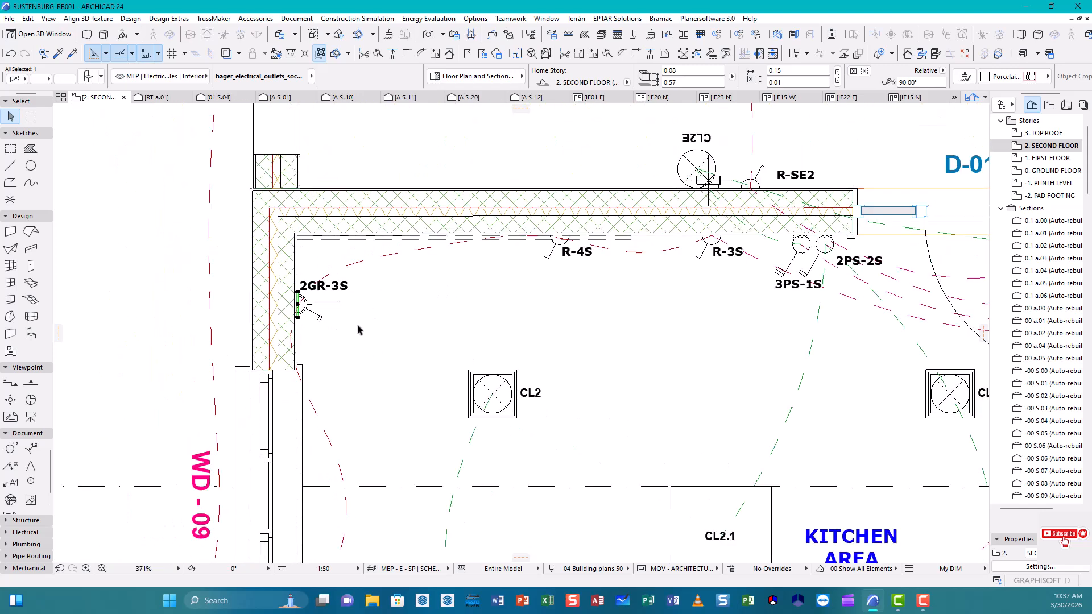
left_click(366, 323)
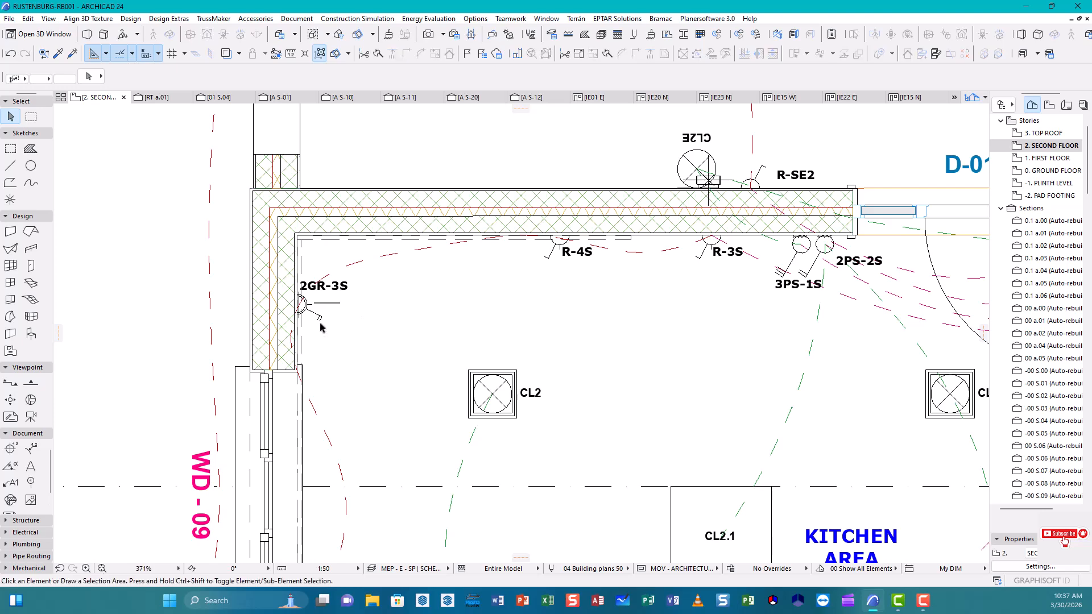
- Stretch the two-gang socket symbol at 2GR-3S from its upper wall corner to the upper end of the outlet
scroll(312, 327, "up", 1)
scroll(311, 327, "up", 9)
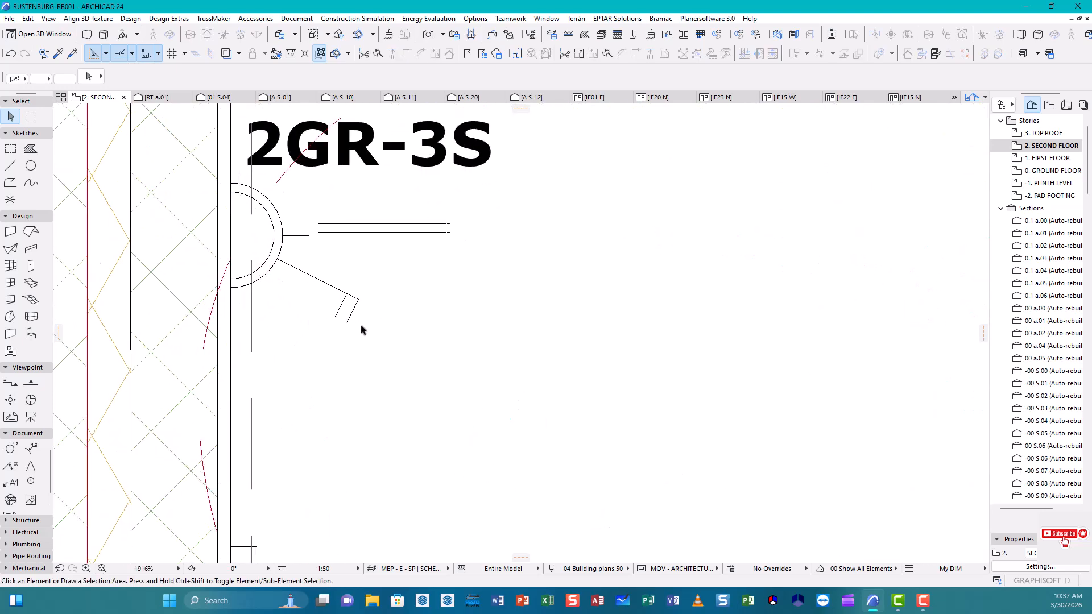
left_click(349, 323)
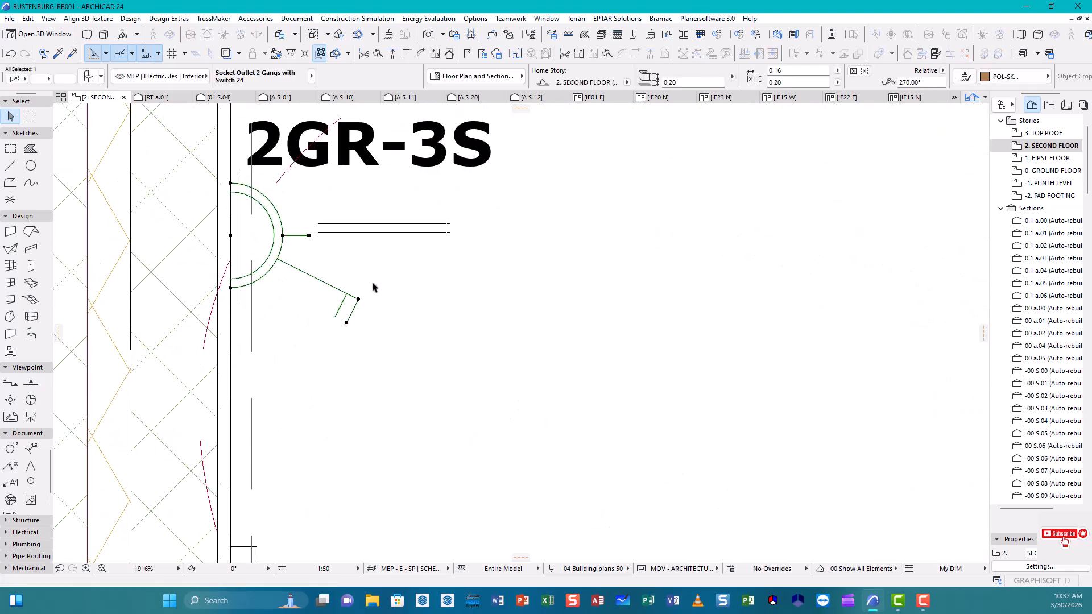
left_click(475, 310)
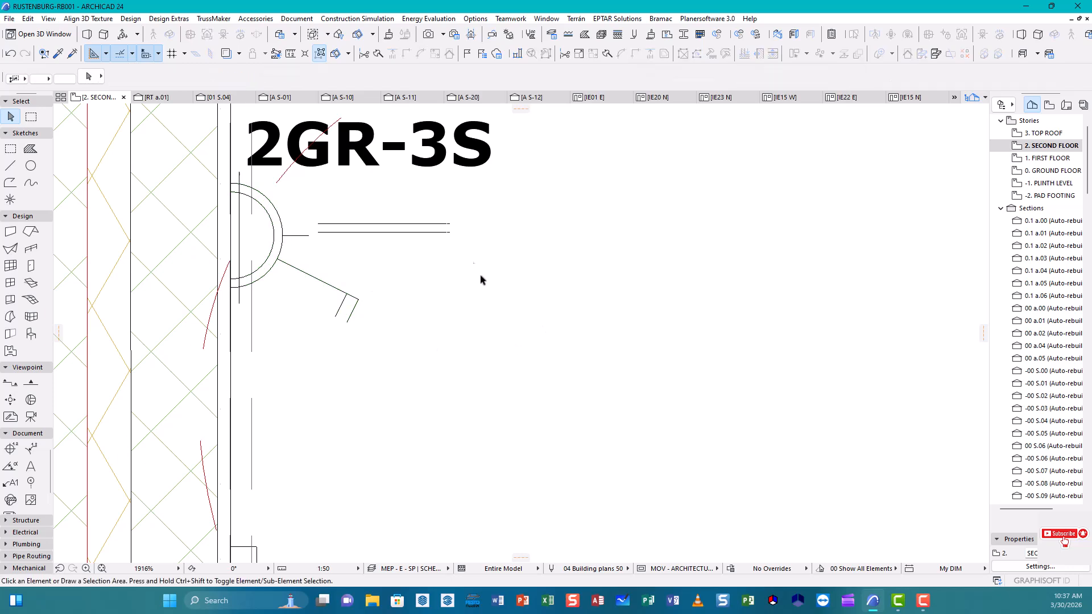
middle_click_drag(372, 268, 379, 293)
left_click(327, 258)
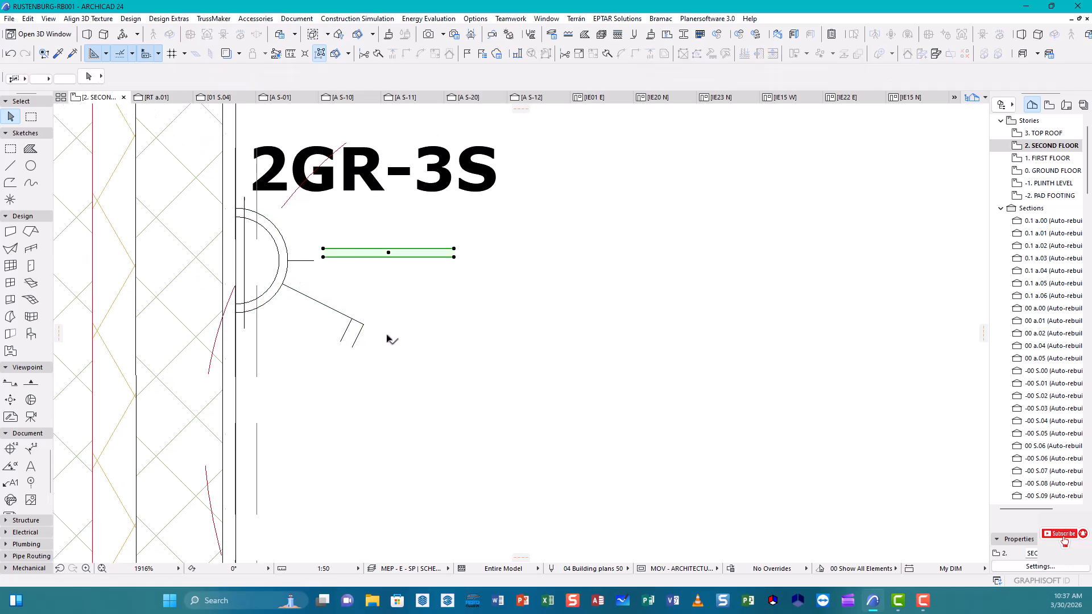
left_click(355, 350)
left_click(236, 210)
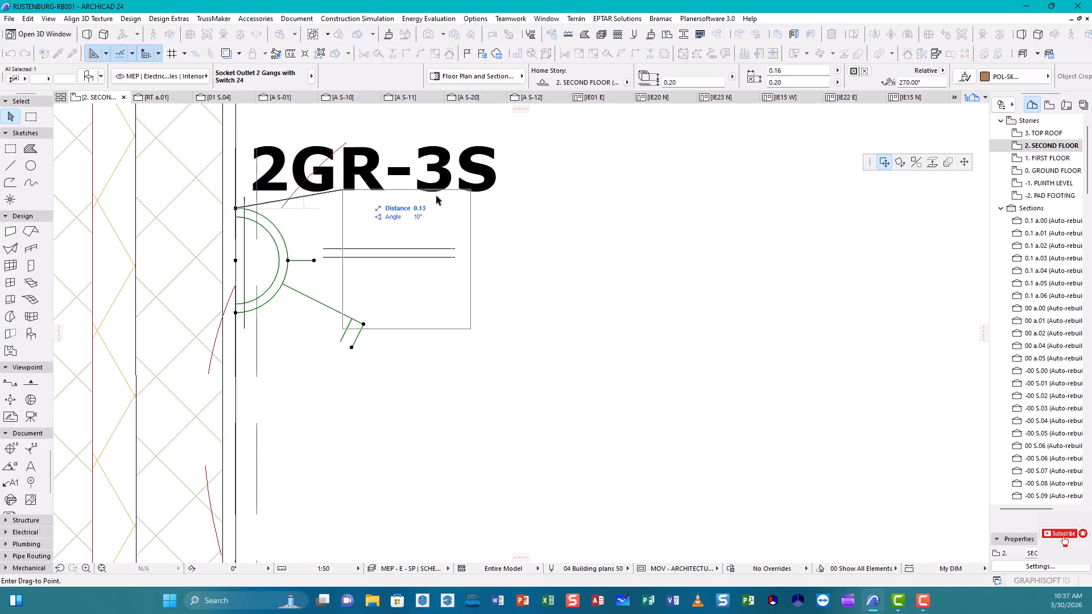
left_click(964, 162)
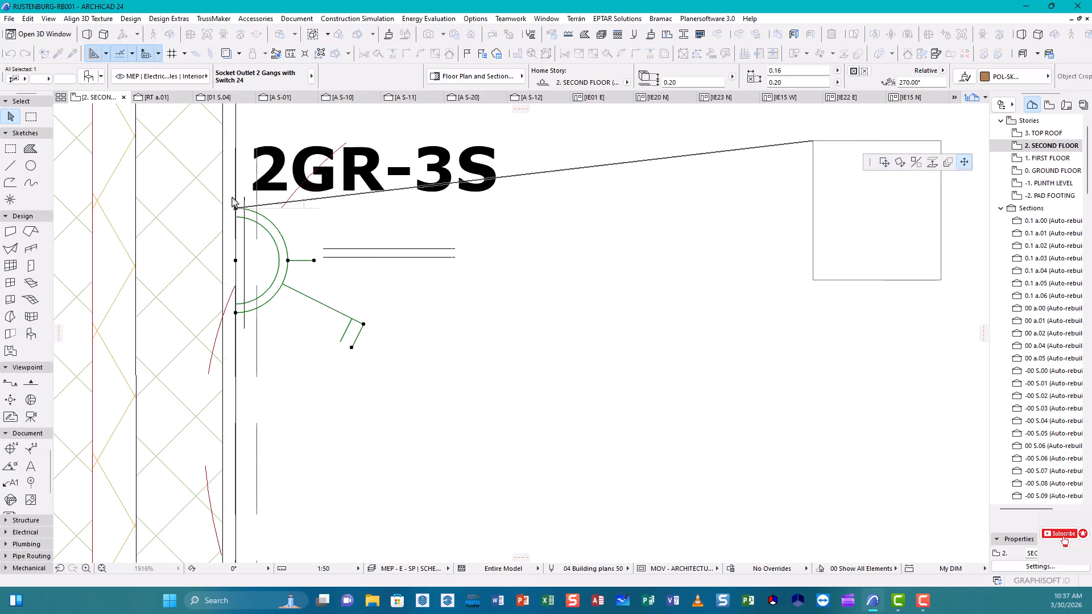
left_click(256, 333)
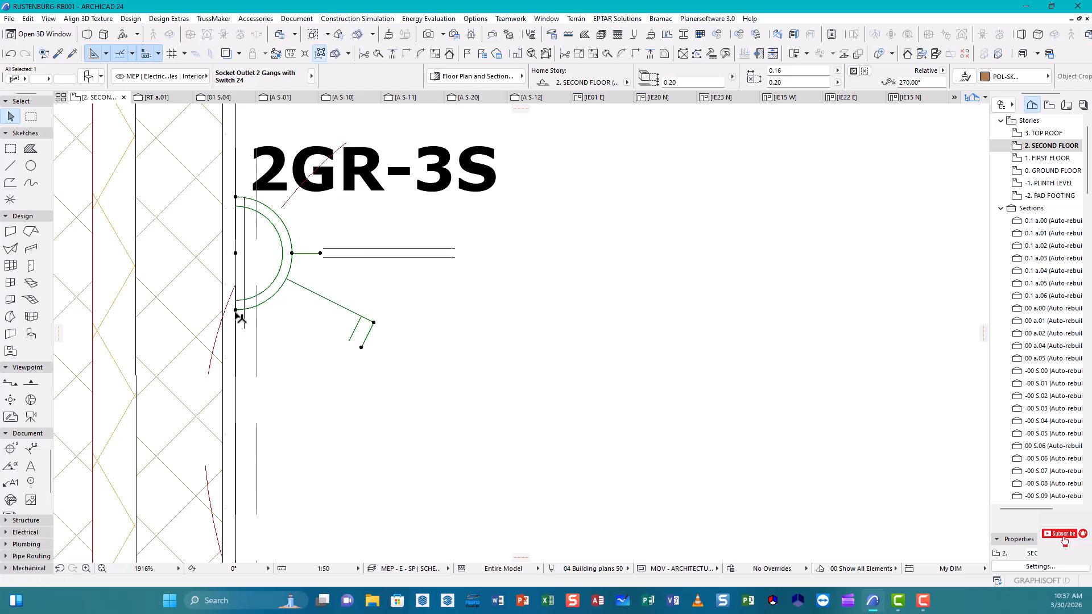
- Move the 2GR-3S socket symbol down to the outlet's lower end, stretch it to the outlet's upper end, and deselect it
left_click(236, 310)
left_click(238, 311)
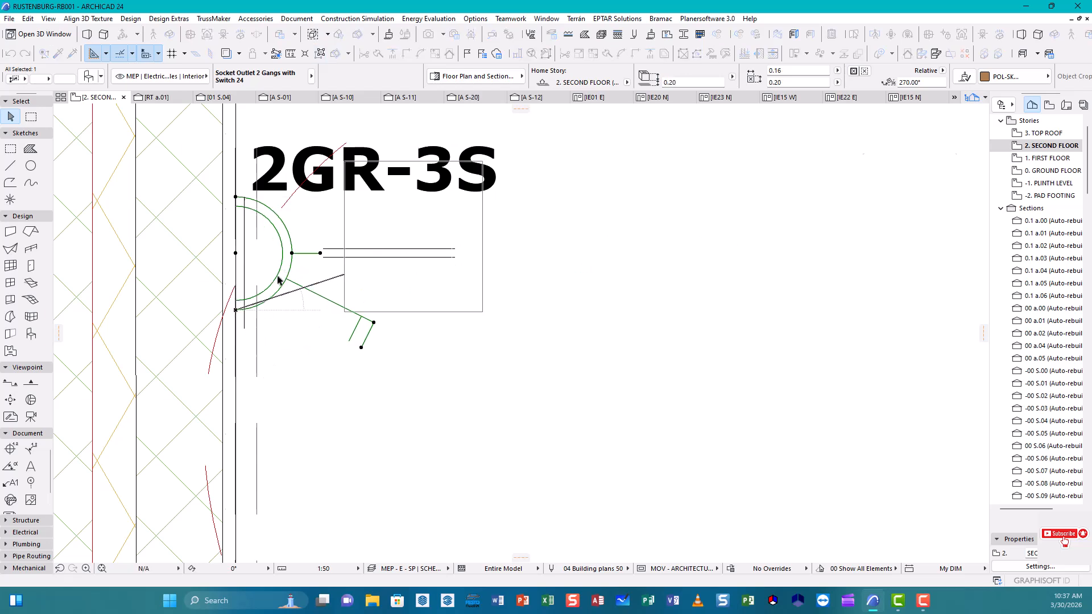
left_click(236, 310)
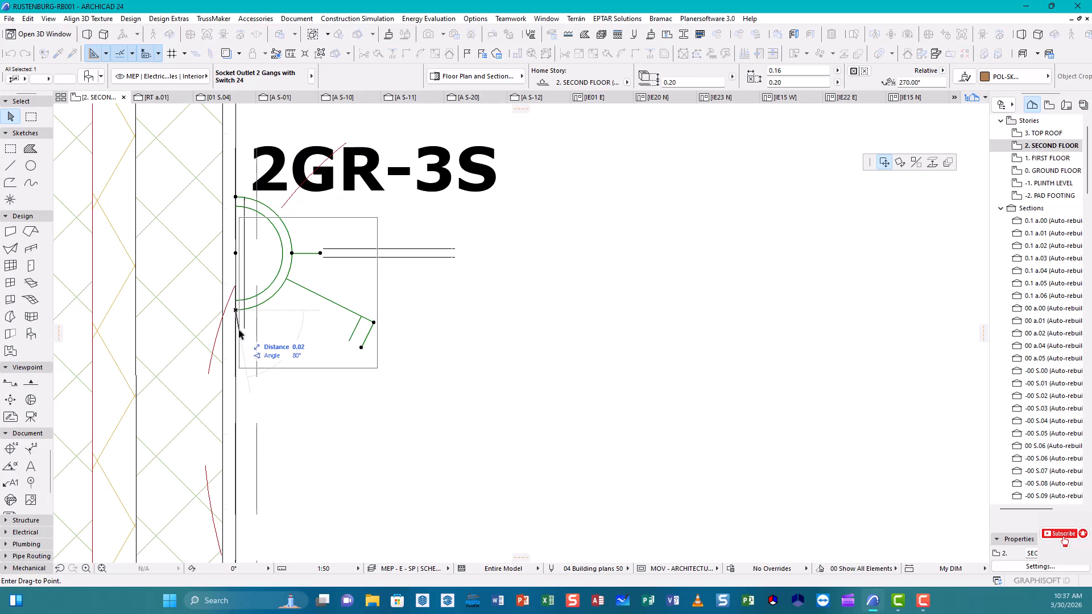
left_click(237, 329)
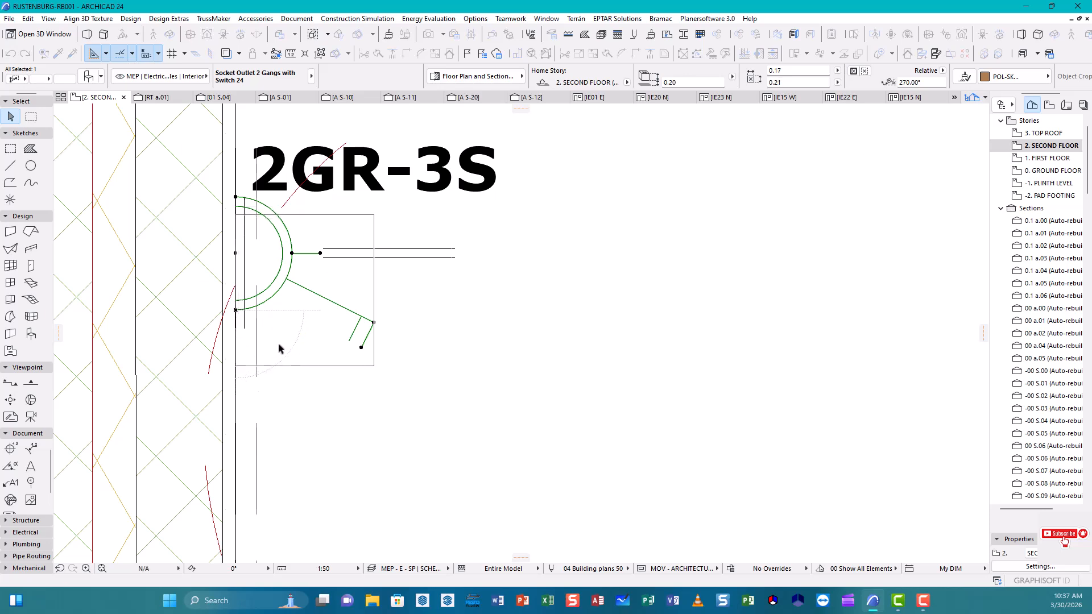
left_click(235, 214)
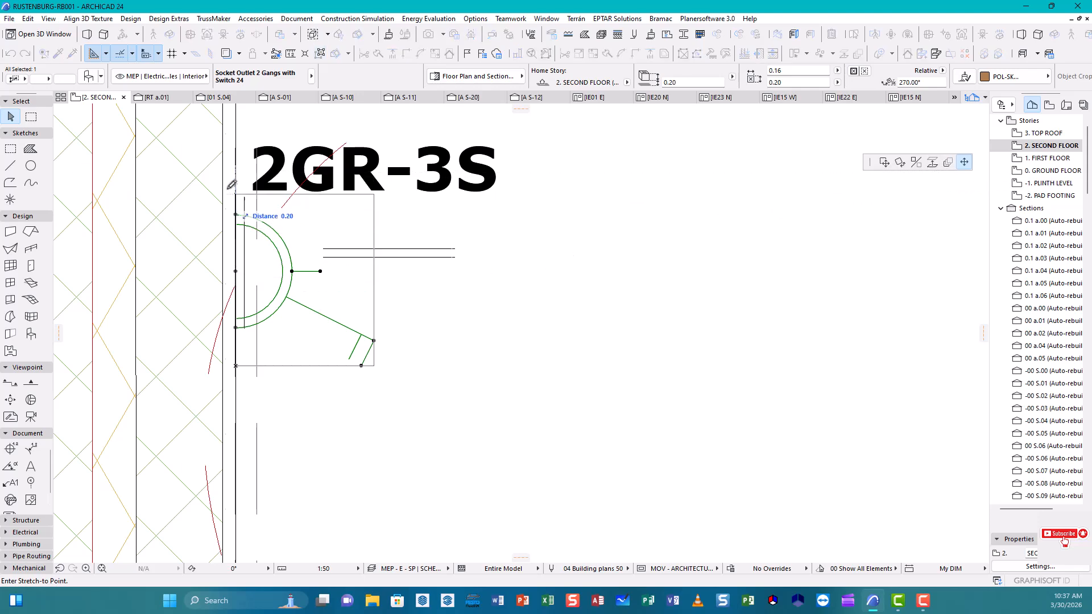
left_click(312, 273)
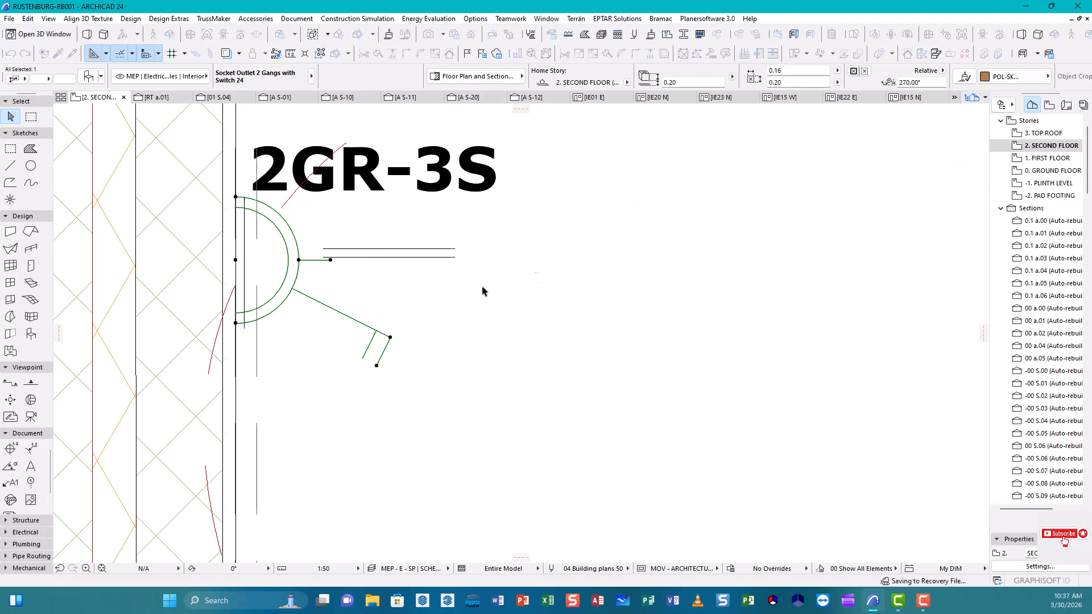
scroll(486, 317, "down", 4)
left_click(533, 320)
left_click(481, 321)
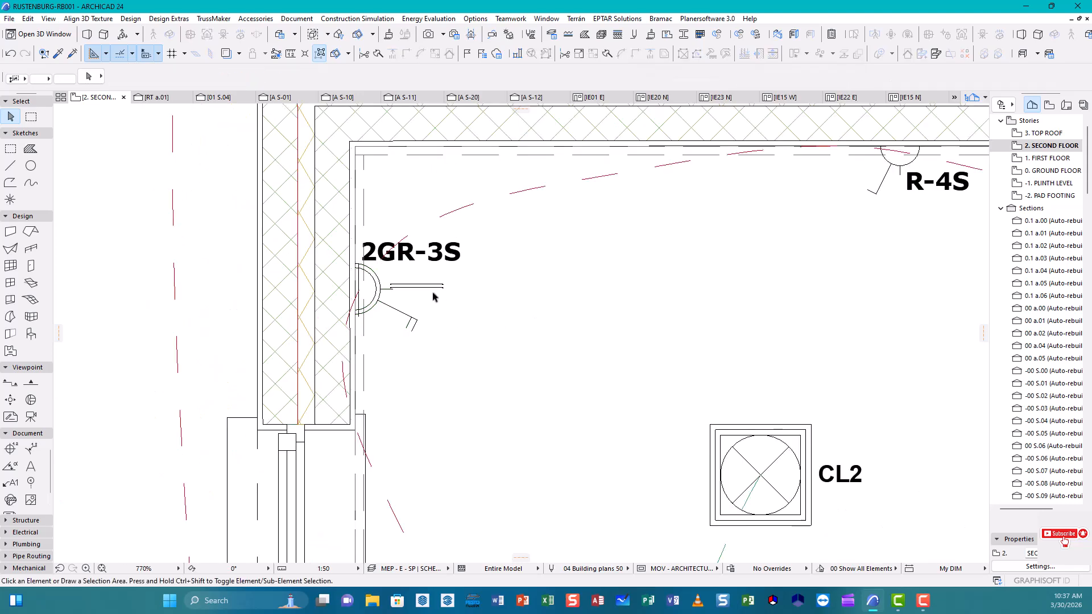
- Set the elevation of the upright outlet against the wall at 2GR-3S to 1.30
scroll(432, 296, "up", 3)
left_click(454, 286)
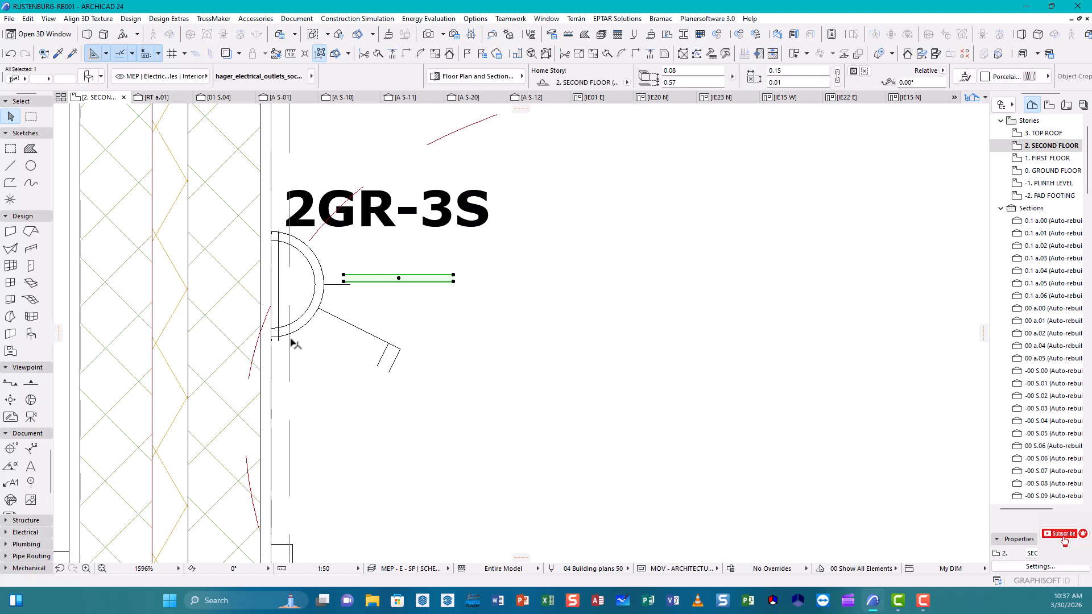
scroll(292, 342, "down", 5)
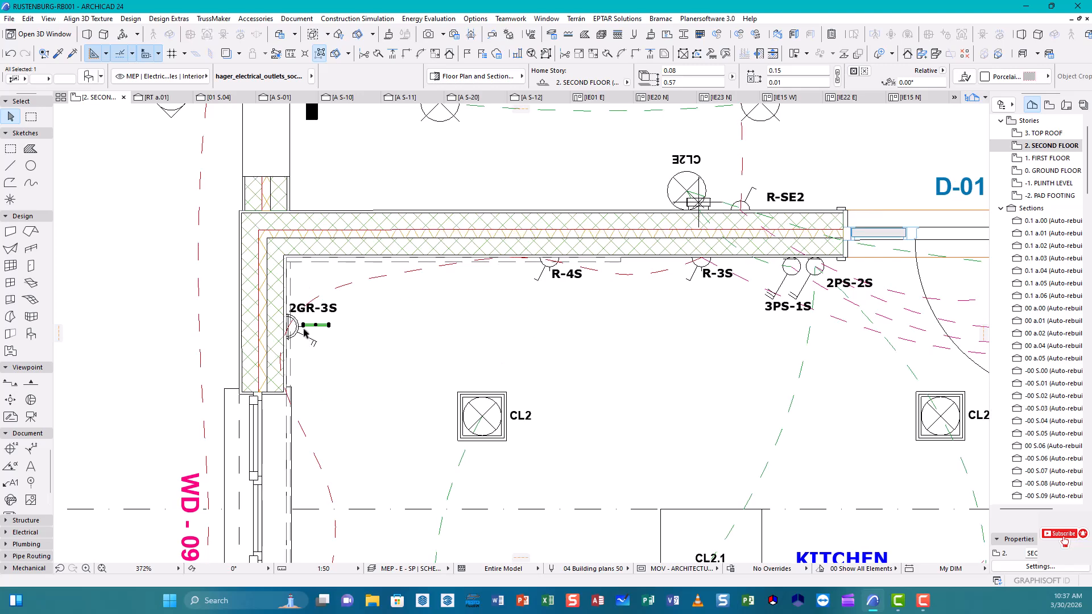
scroll(302, 331, "up", 3)
scroll(302, 331, "up", 1)
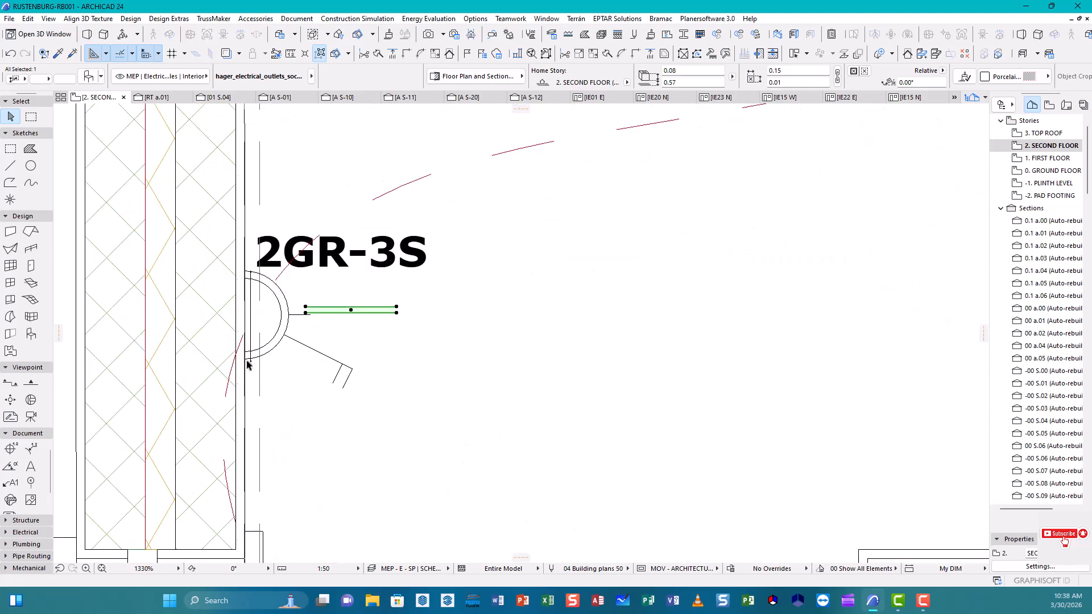
left_click(250, 363)
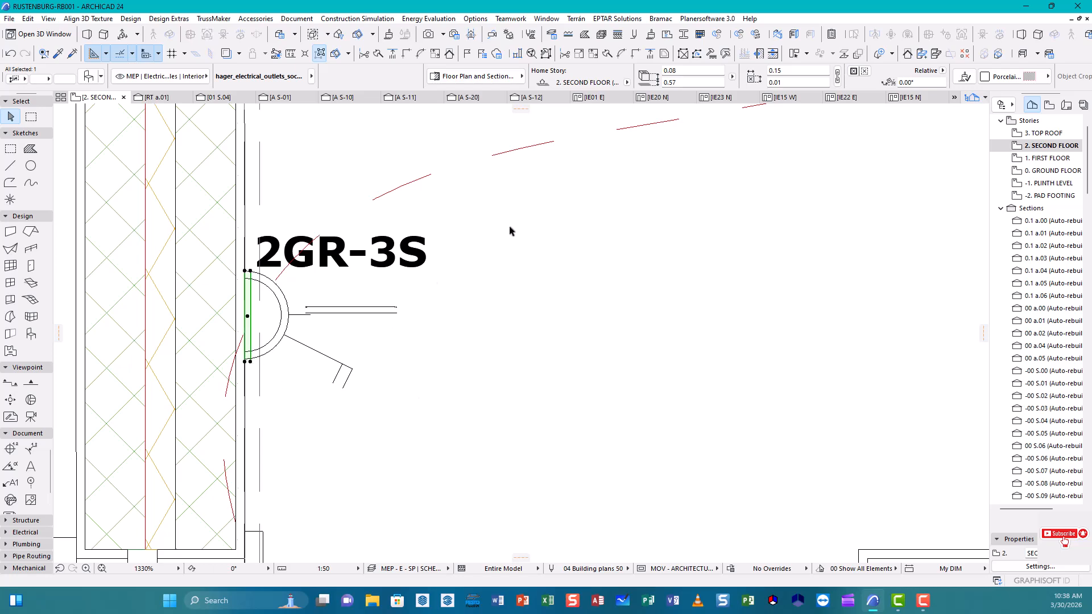
left_click_drag(679, 84, 628, 84)
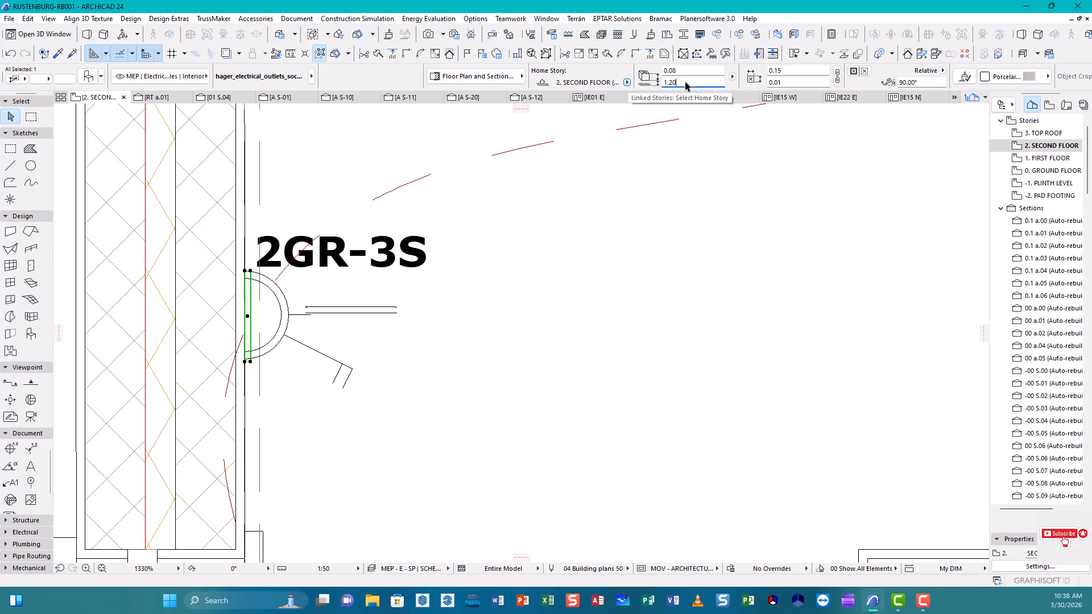
key("BackSpace")
key("BackSpace")
type("3")
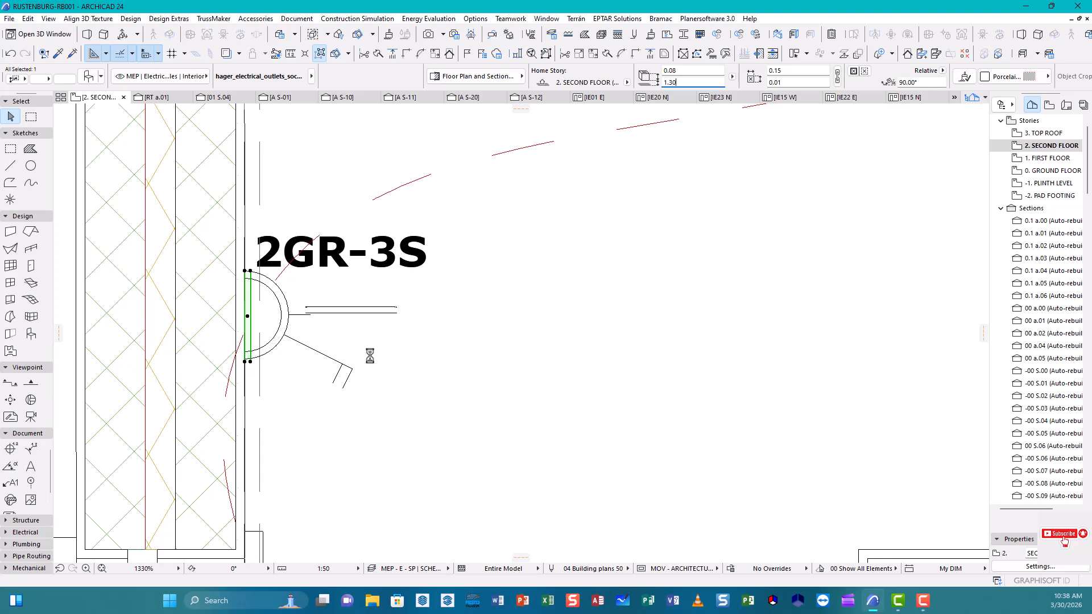
- Examine the remaining socket symbols around the kitchen area and the layer setting of the selected upright outlet
scroll(370, 355, "down", 8)
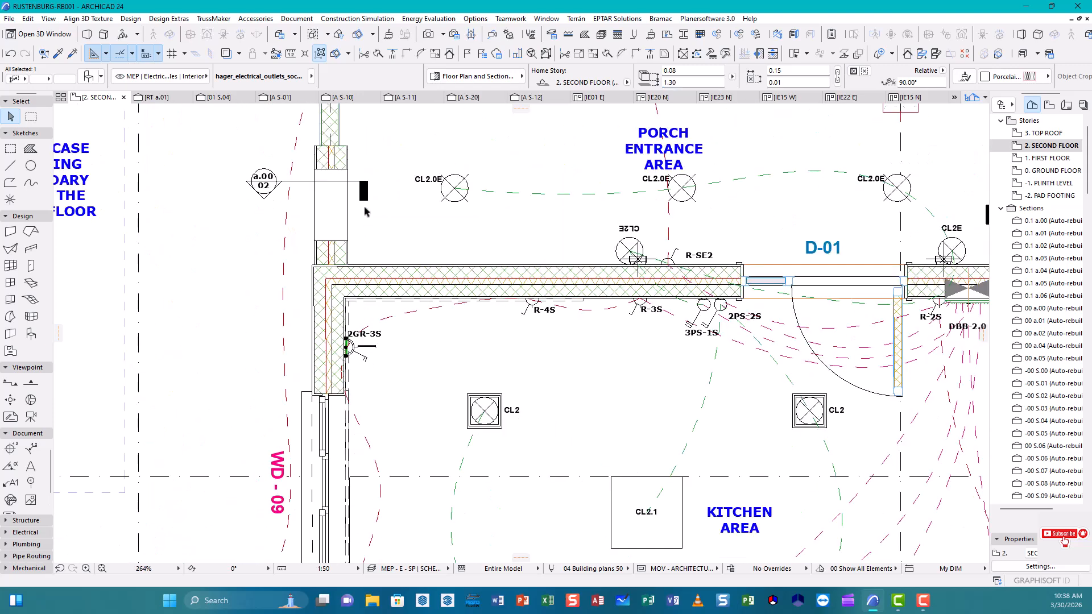
middle_click_drag(364, 214, 364, 192)
scroll(365, 192, "down", 2)
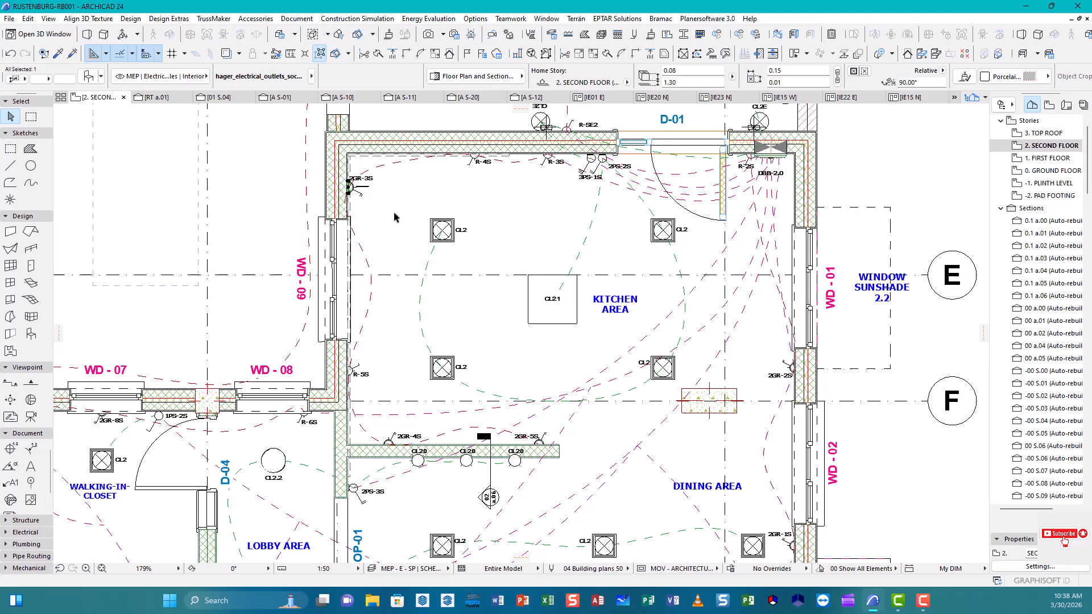
scroll(345, 178, "up", 6)
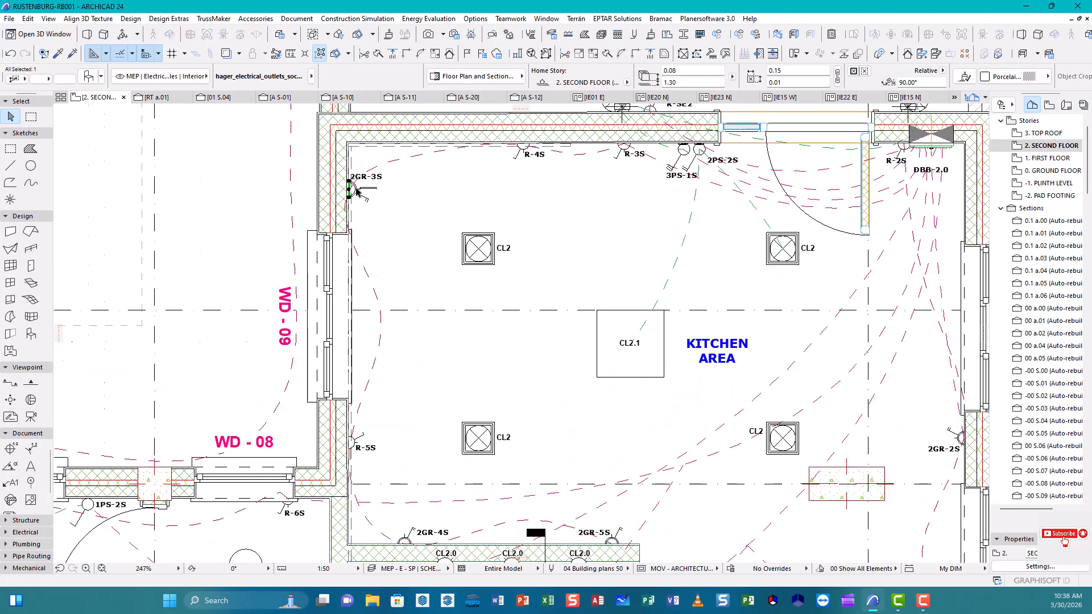
scroll(356, 188, "down", 2)
scroll(356, 189, "up", 3)
scroll(356, 188, "down", 3)
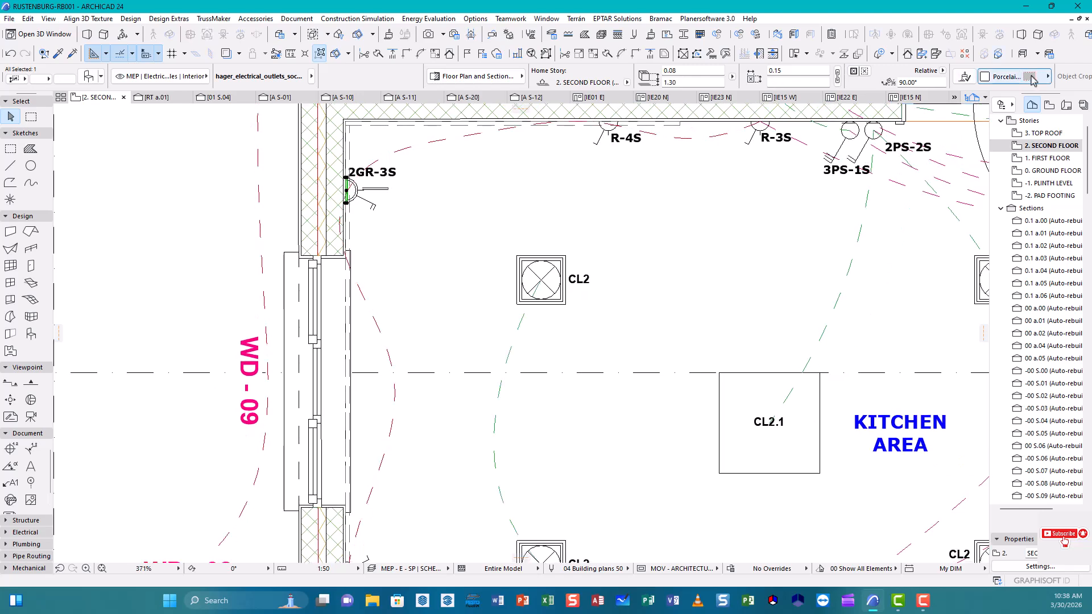
scroll(1079, 79, "down", 4)
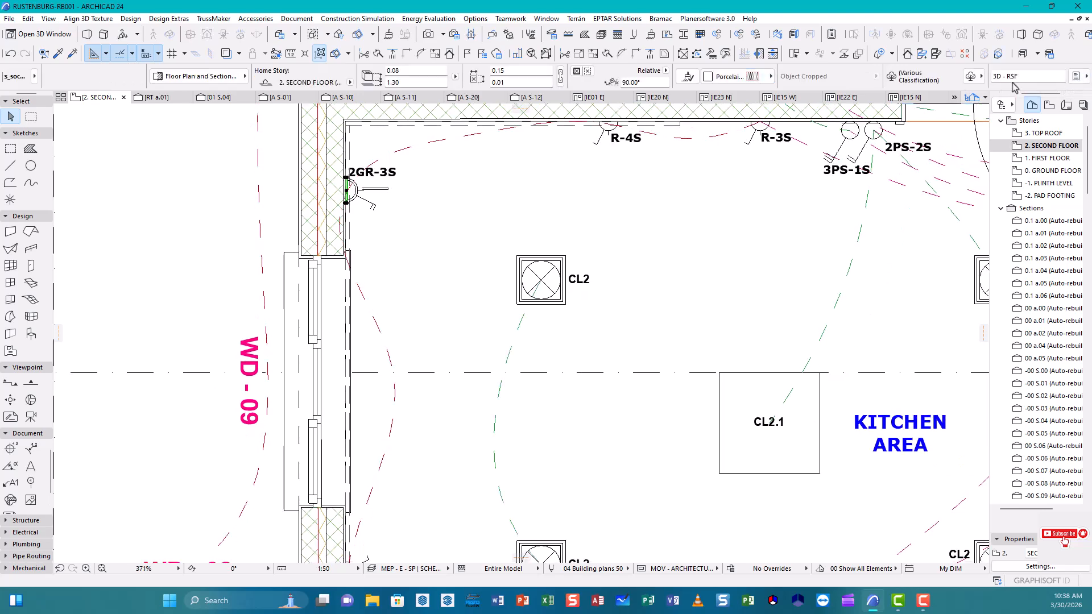
- Copy the upright outlet from 2GR-3S along the wall to the R-5S socket symbol, placing it against the wall face
scroll(351, 181, "up", 6)
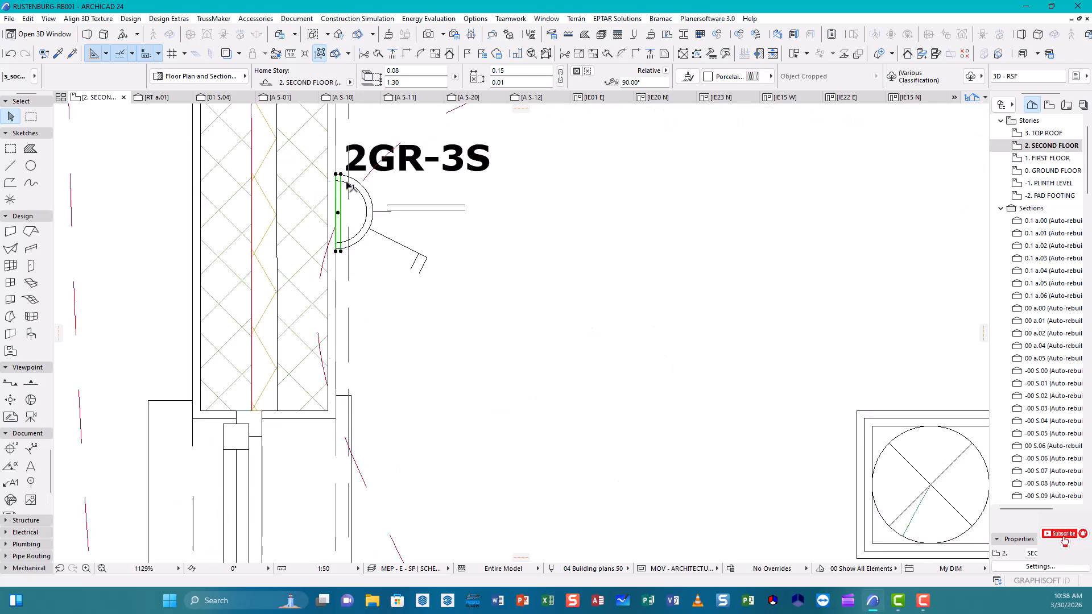
left_click(333, 172)
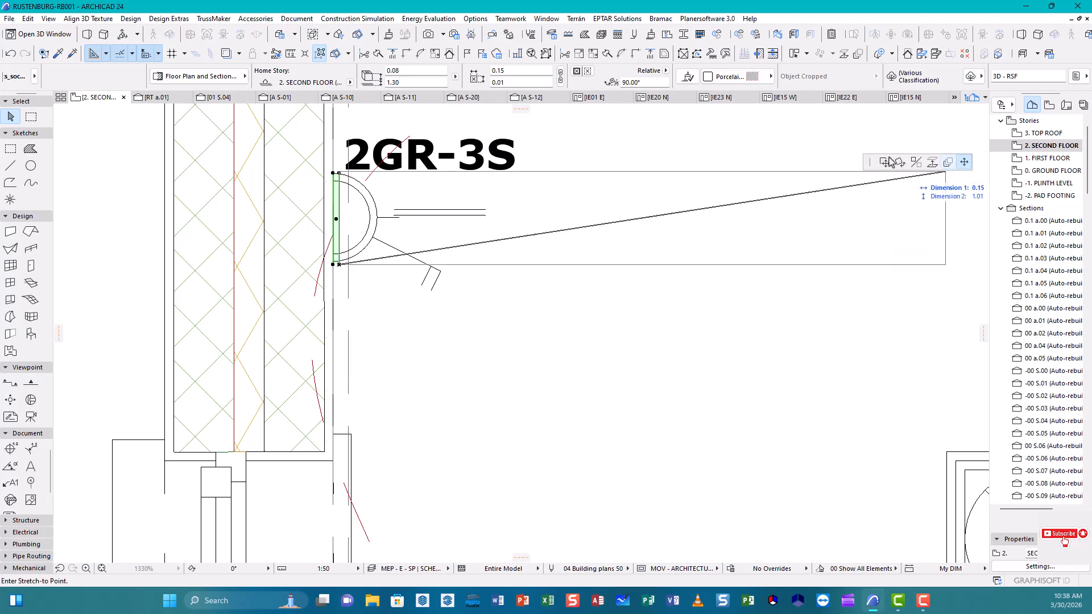
left_click(885, 163)
scroll(401, 341, "down", 10)
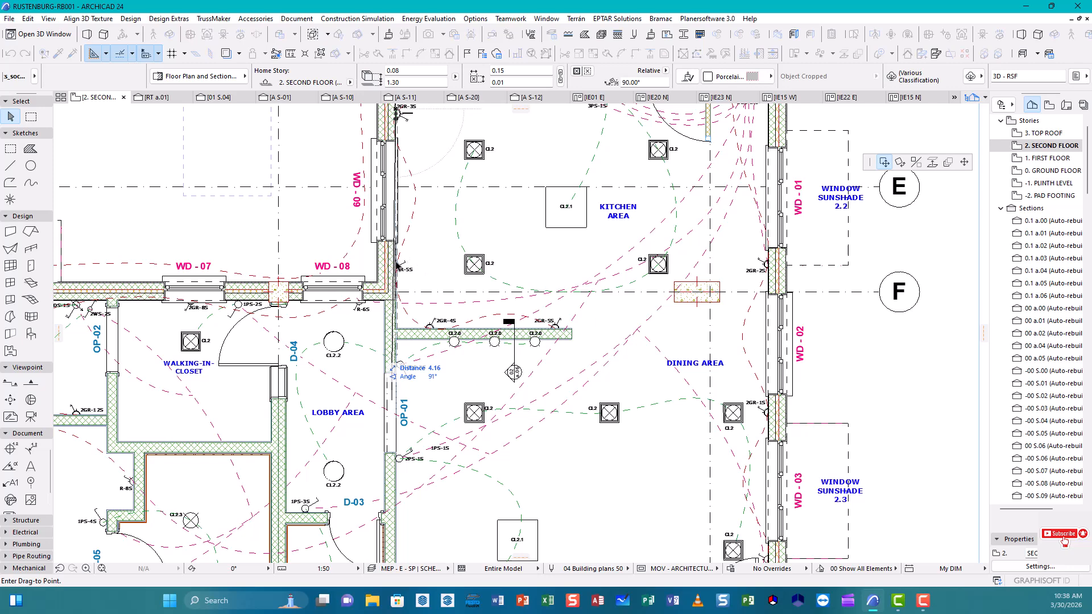
scroll(395, 265, "up", 10)
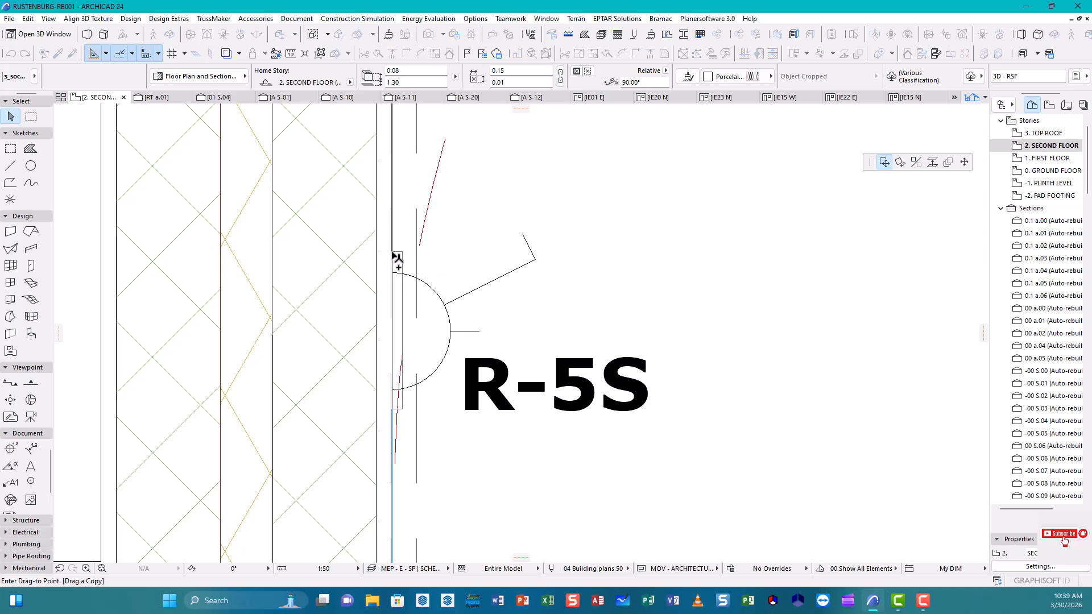
key("Escape")
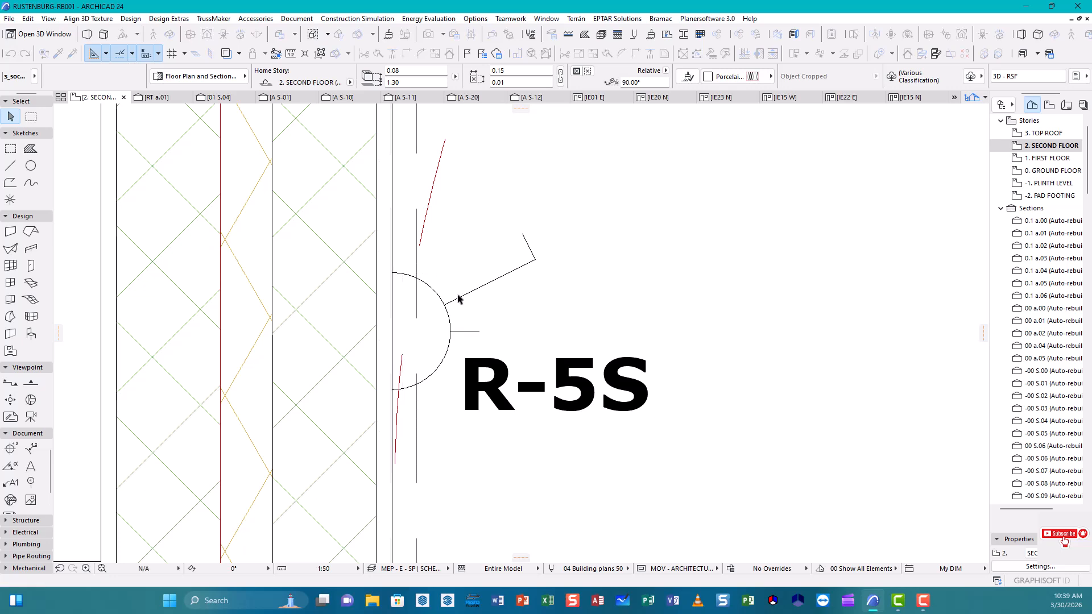
left_click(456, 331)
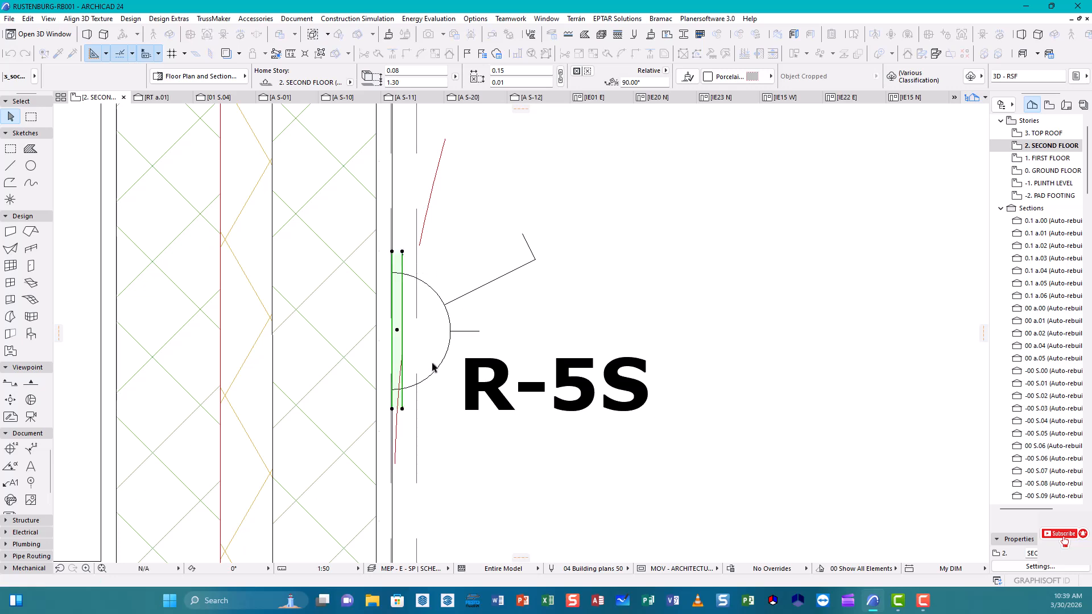
- Stretch the R-5S socket symbol along the wall to the lower end of the copied outlet
left_click(524, 238)
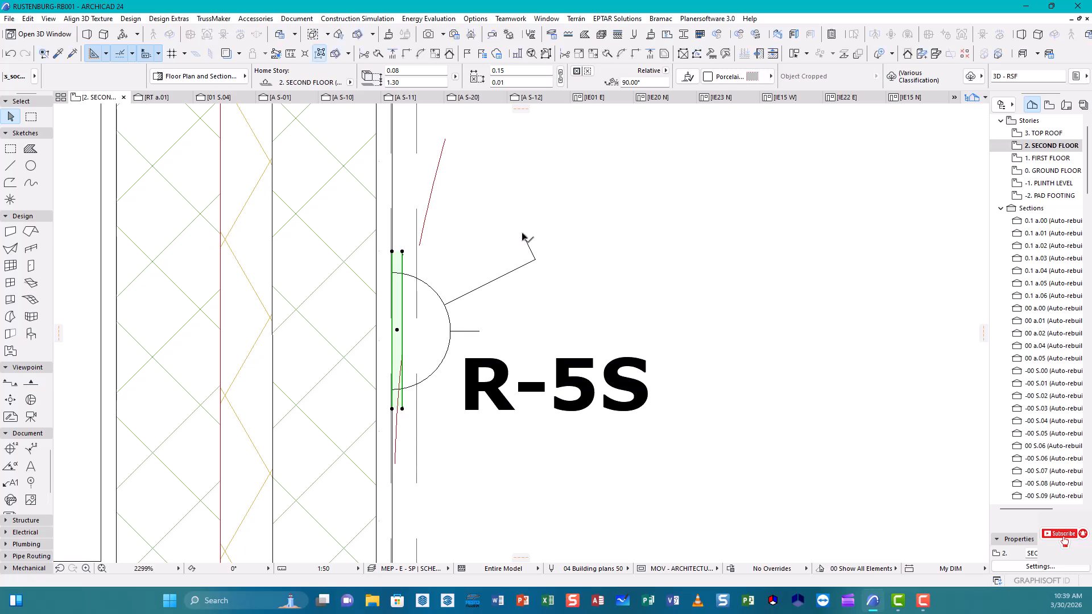
left_click(391, 390)
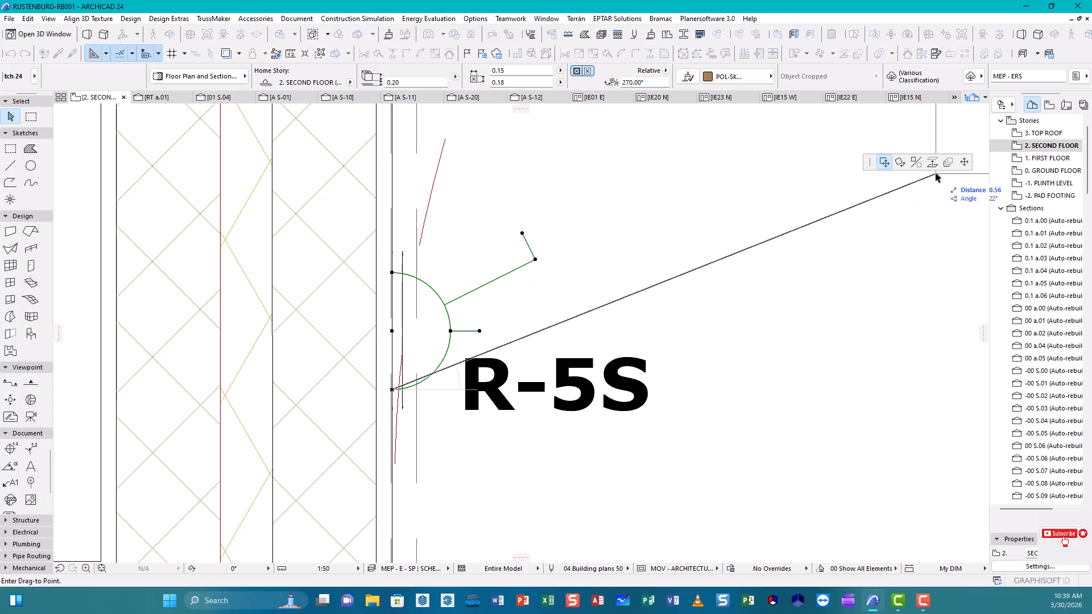
left_click(964, 162)
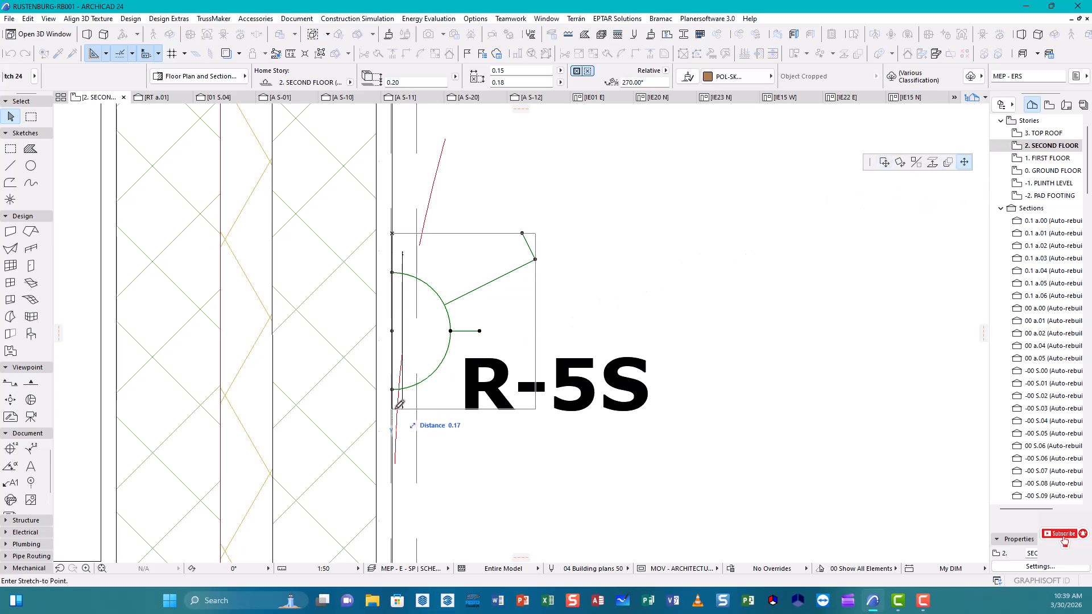
left_click(445, 226)
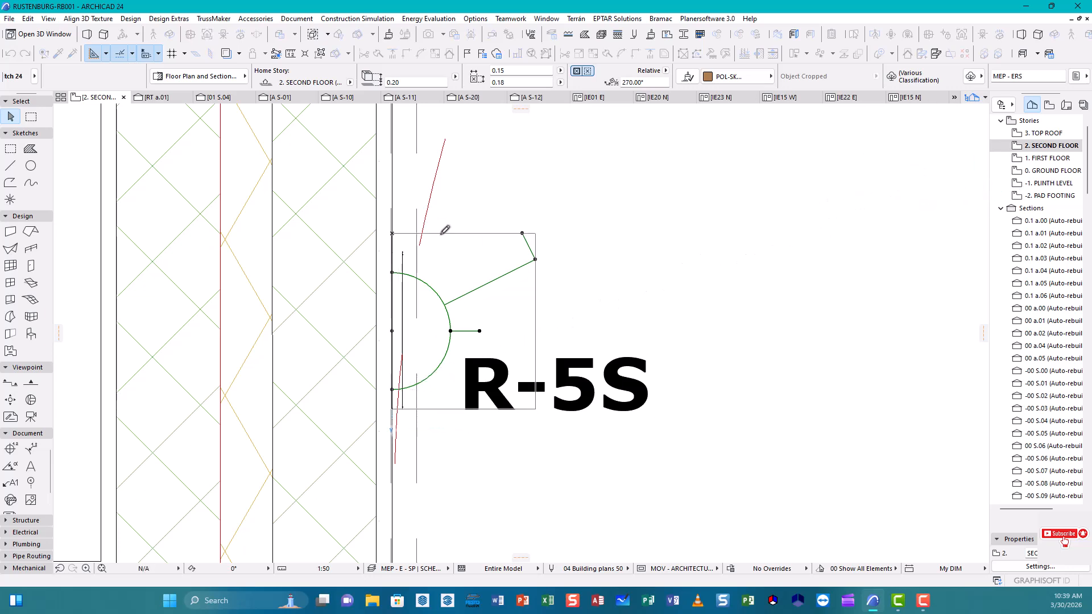
- Move the R-5S symbol to the outlet's upper end, stretch its lower wall corner to the outlet's lower end, and deselect it
left_click(392, 278)
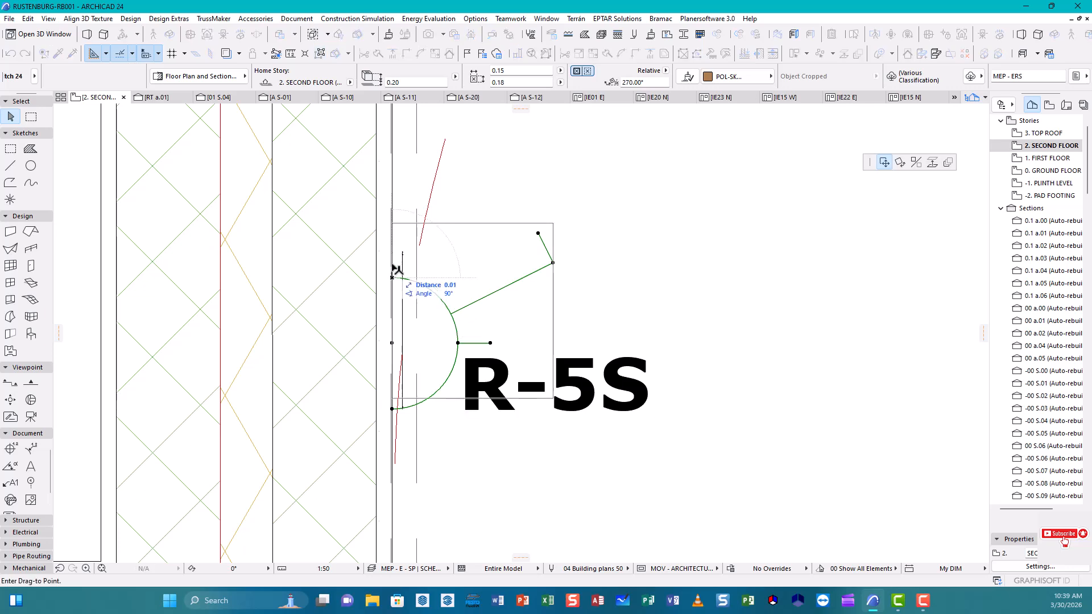
left_click(392, 252)
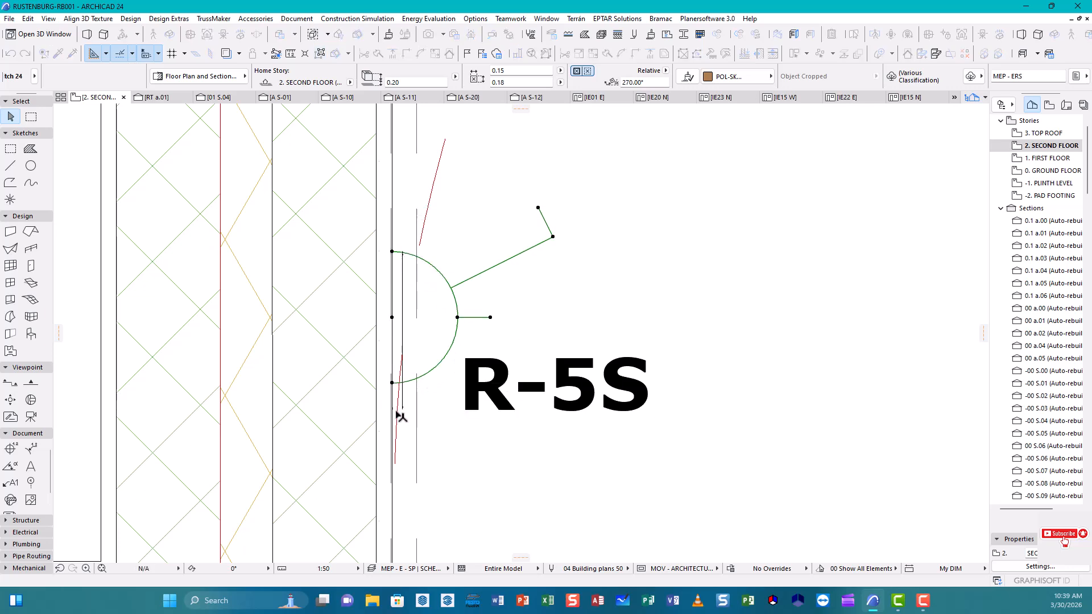
left_click(393, 383)
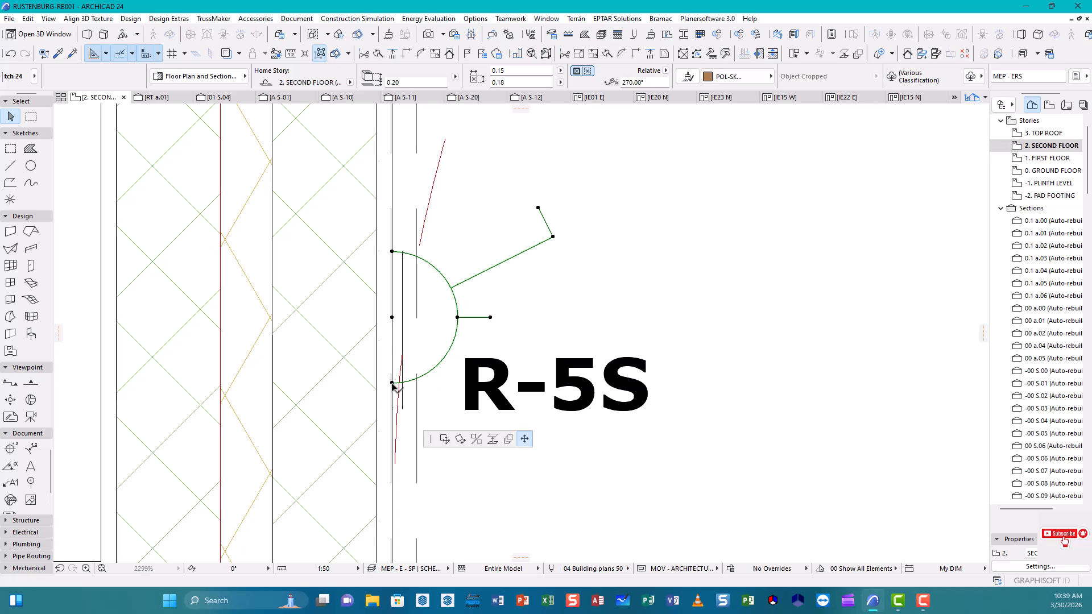
left_click(476, 339)
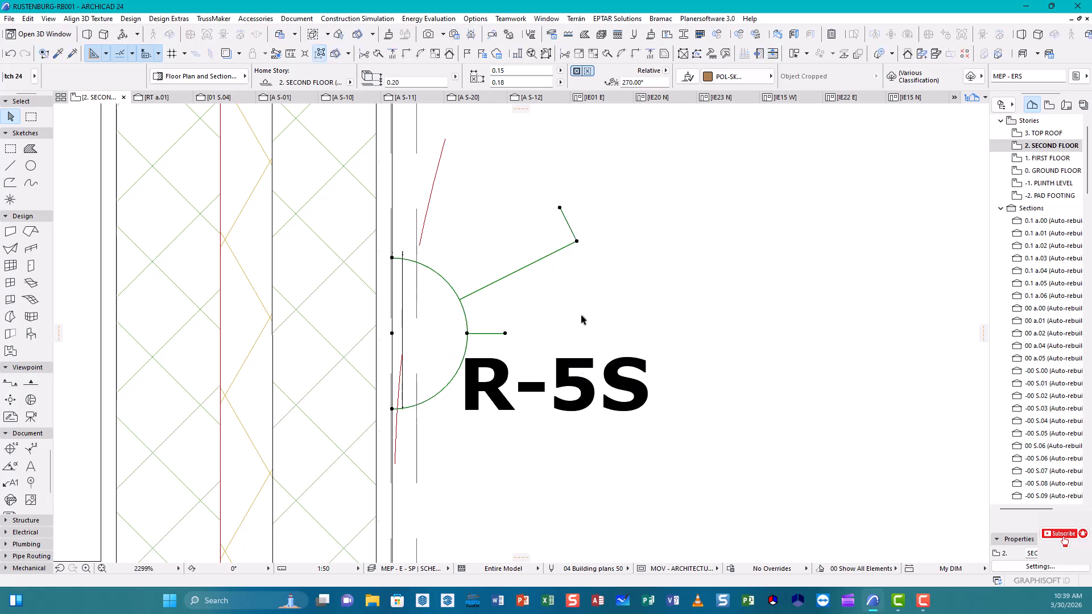
key("Escape")
- Copy the horizontal outlet from beside 2GR-3S to the 2GR-7S socket symbol, snapping its corner to the symbol's left end on the wall face
scroll(452, 341, "down", 7)
scroll(488, 339, "down", 3)
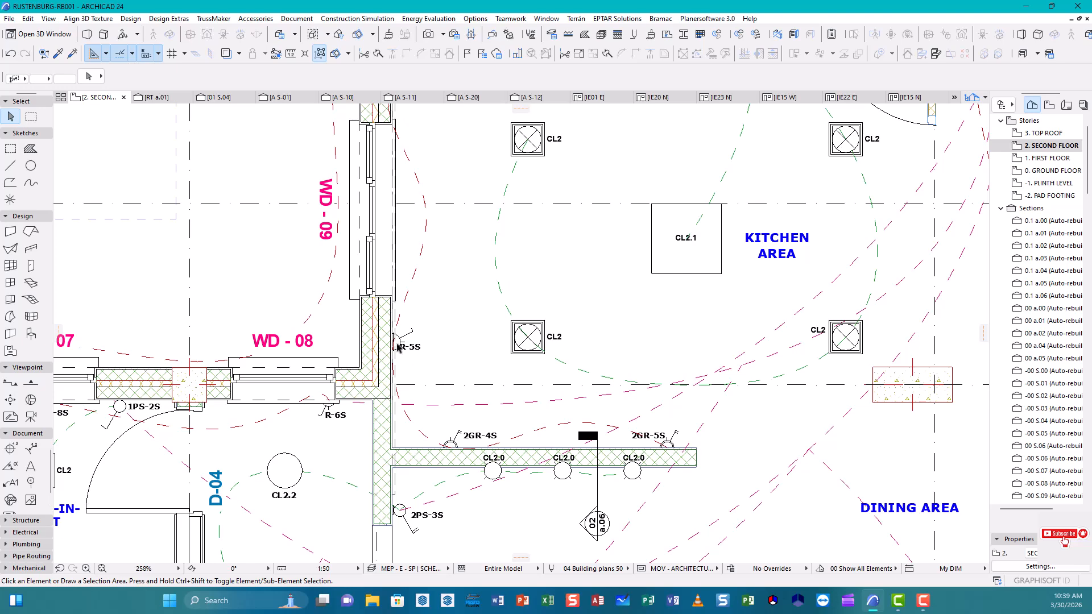
middle_click_drag(565, 271, 545, 439)
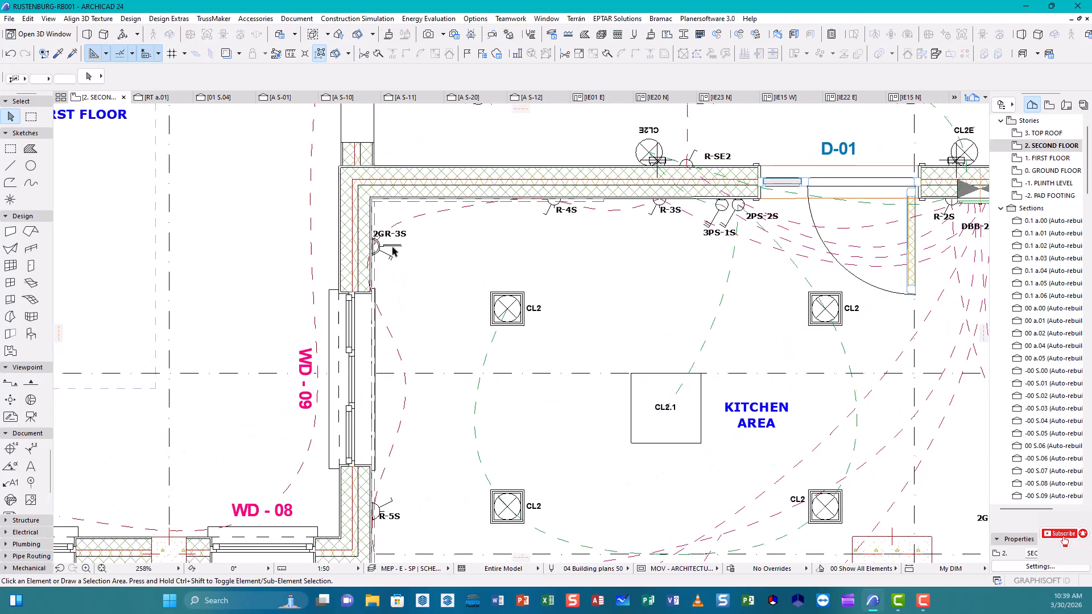
scroll(392, 250, "up", 8)
left_click(445, 240)
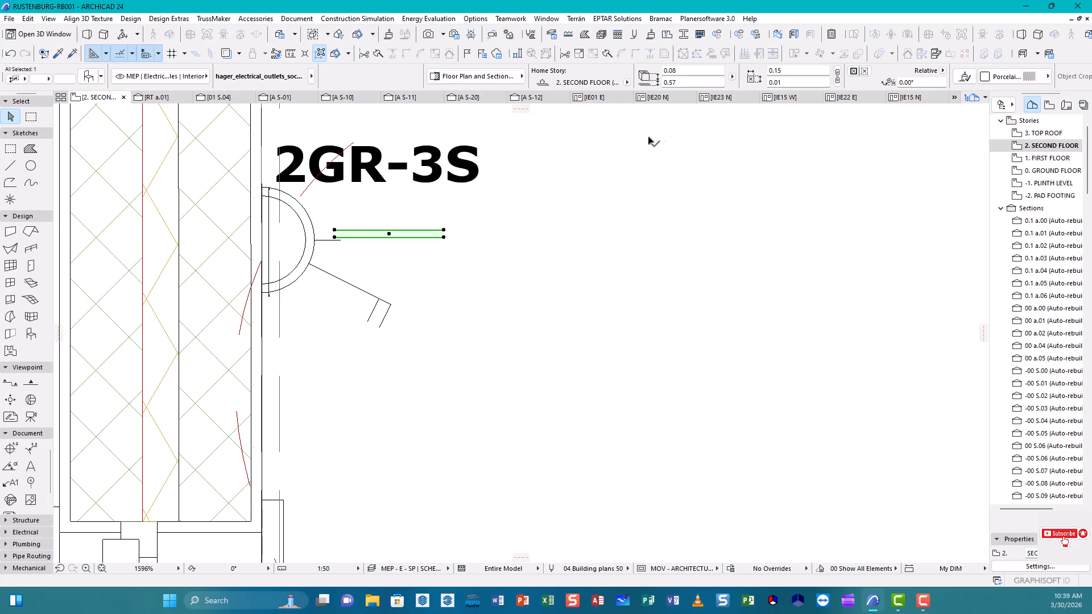
left_click(629, 221)
scroll(543, 225, "up", 1)
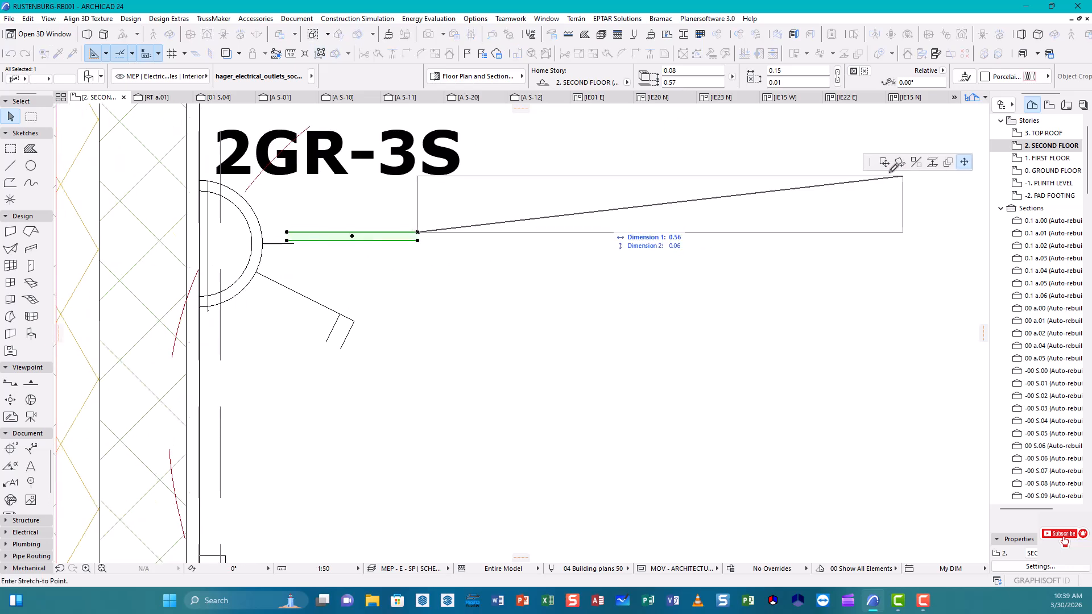
left_click(884, 162)
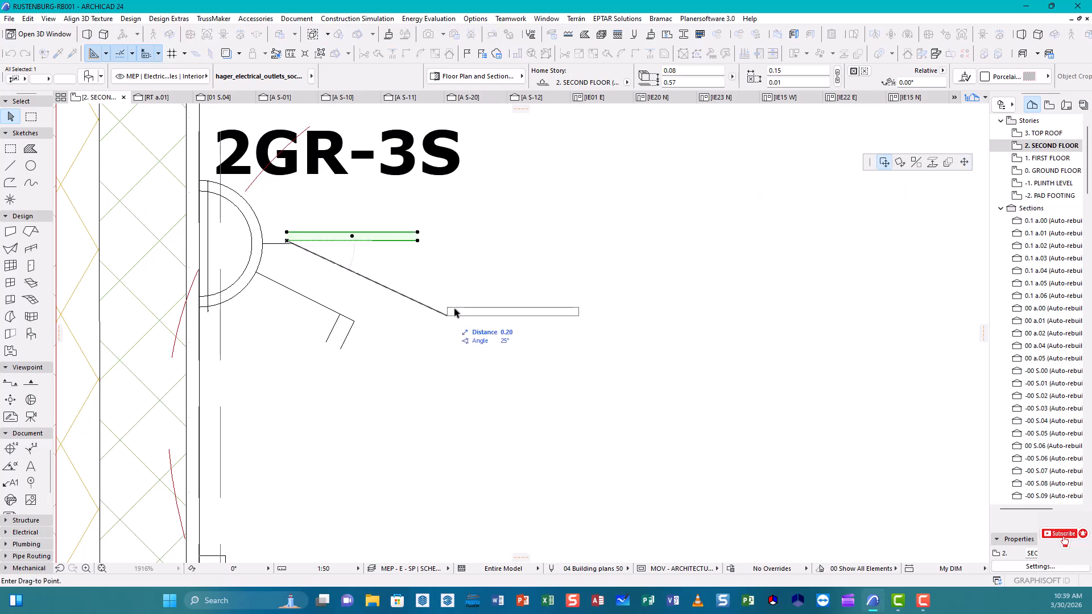
scroll(481, 293, "down", 3)
scroll(486, 296, "up", 1)
scroll(489, 299, "down", 2)
scroll(491, 301, "up", 3)
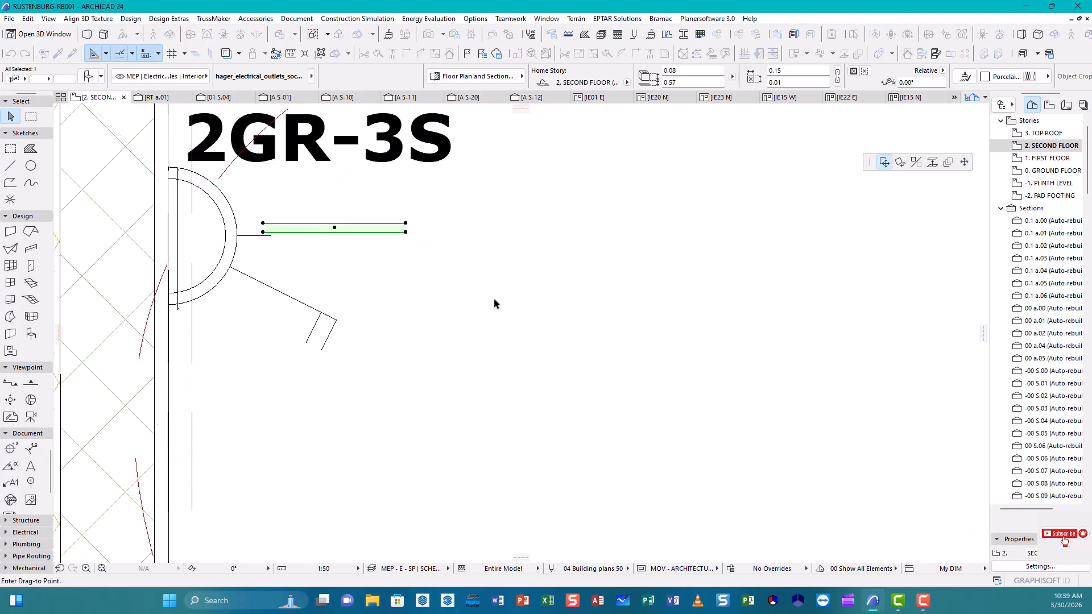
scroll(494, 303, "down", 7)
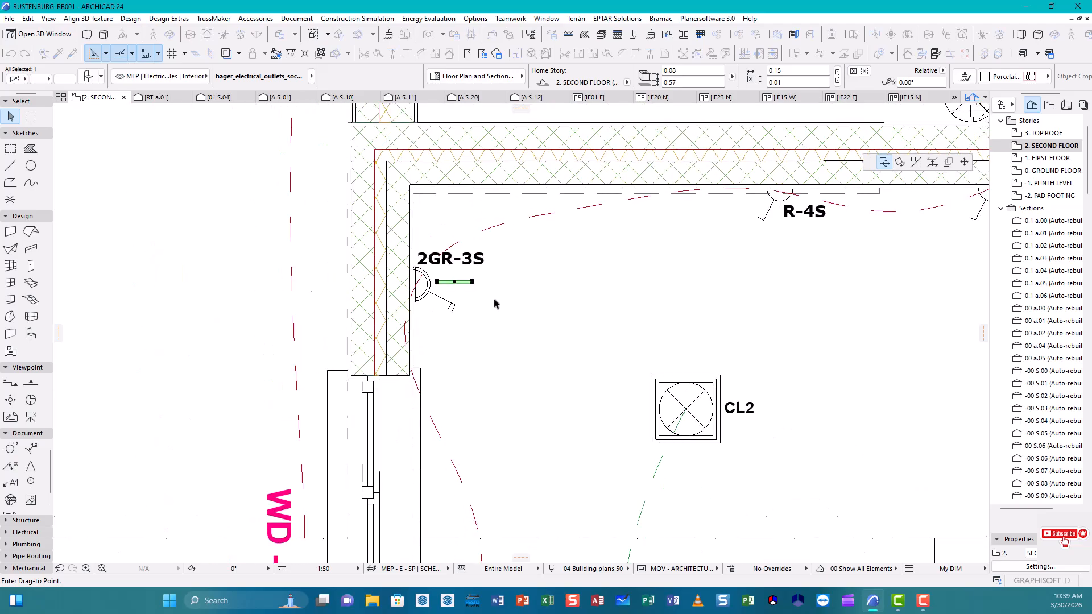
scroll(495, 304, "down", 4)
scroll(546, 346, "down", 2)
scroll(571, 345, "up", 2)
middle_click_drag(572, 345, 523, 180)
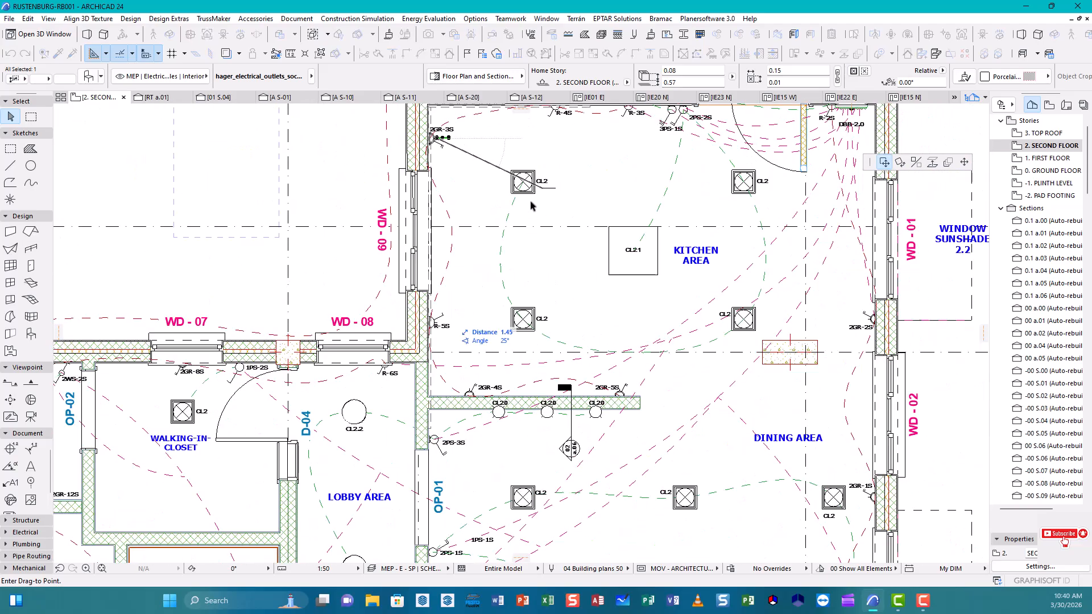
middle_click_drag(538, 421, 542, 114)
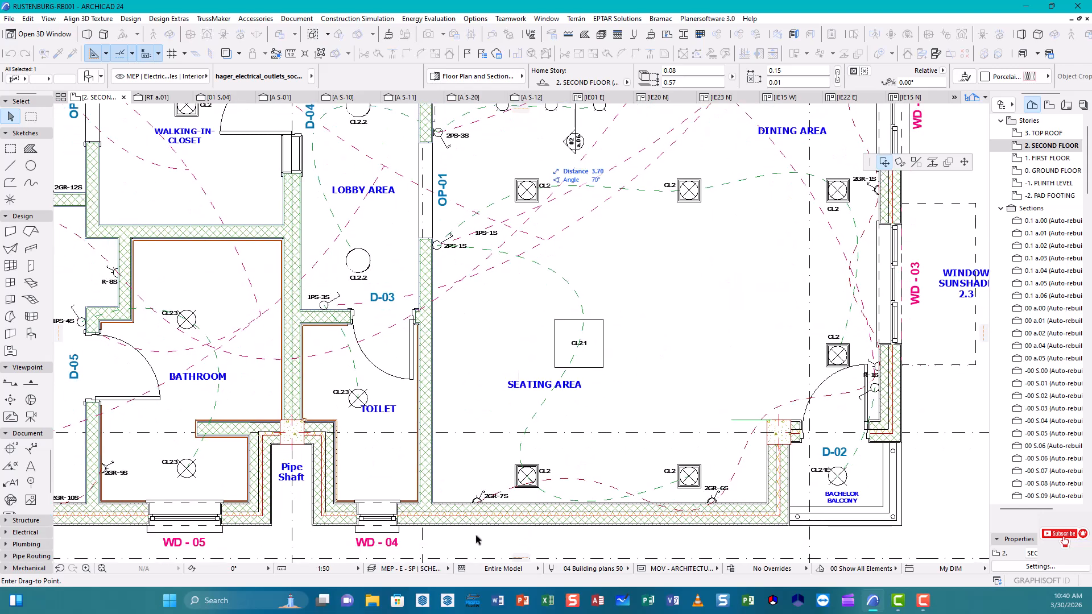
scroll(484, 504, "up", 5)
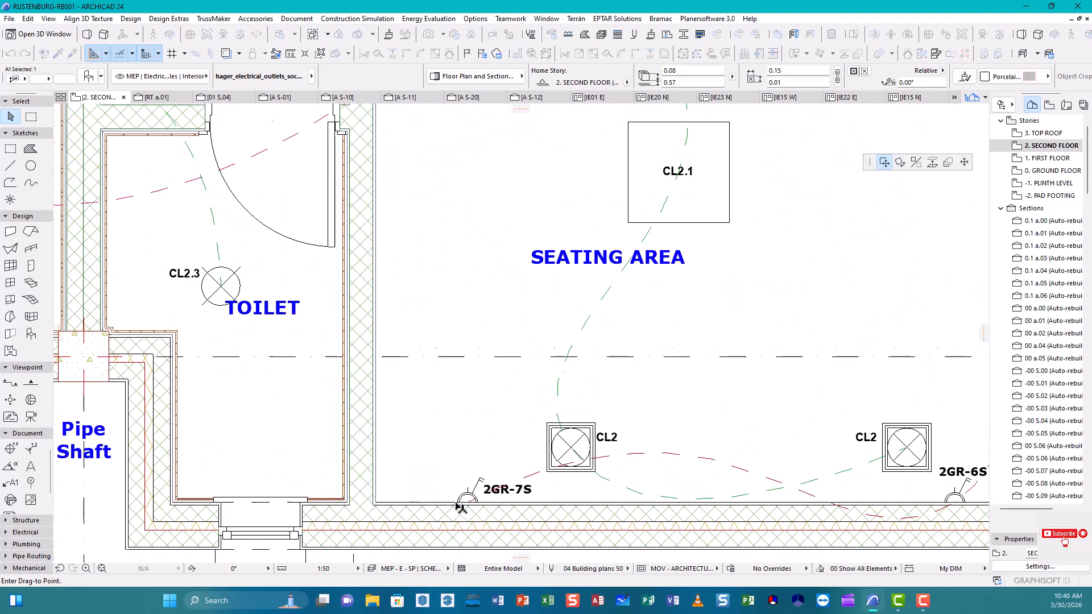
scroll(462, 506, "up", 5)
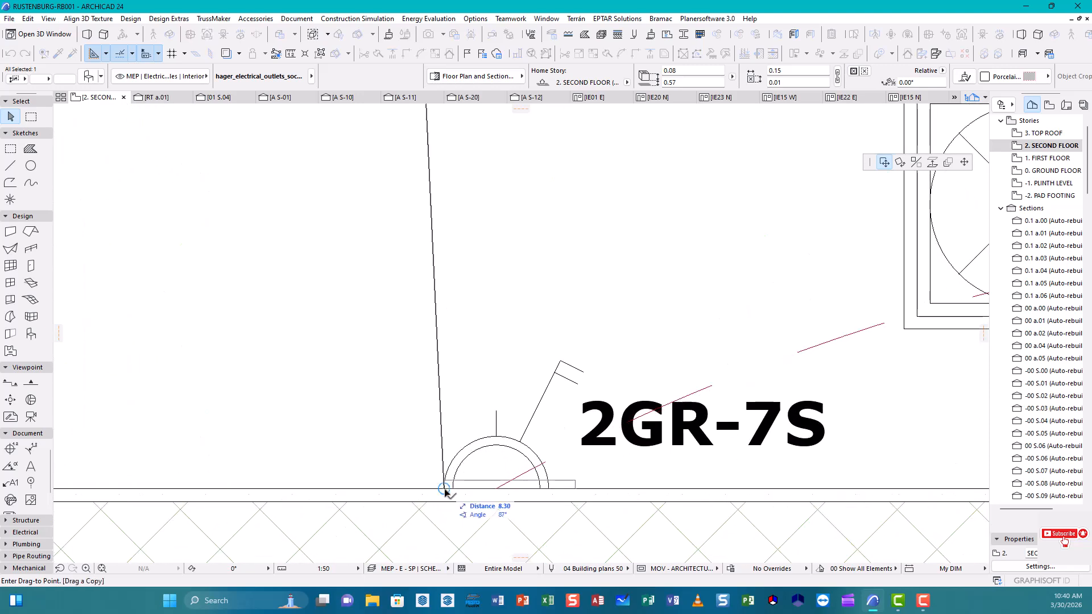
left_click(445, 492)
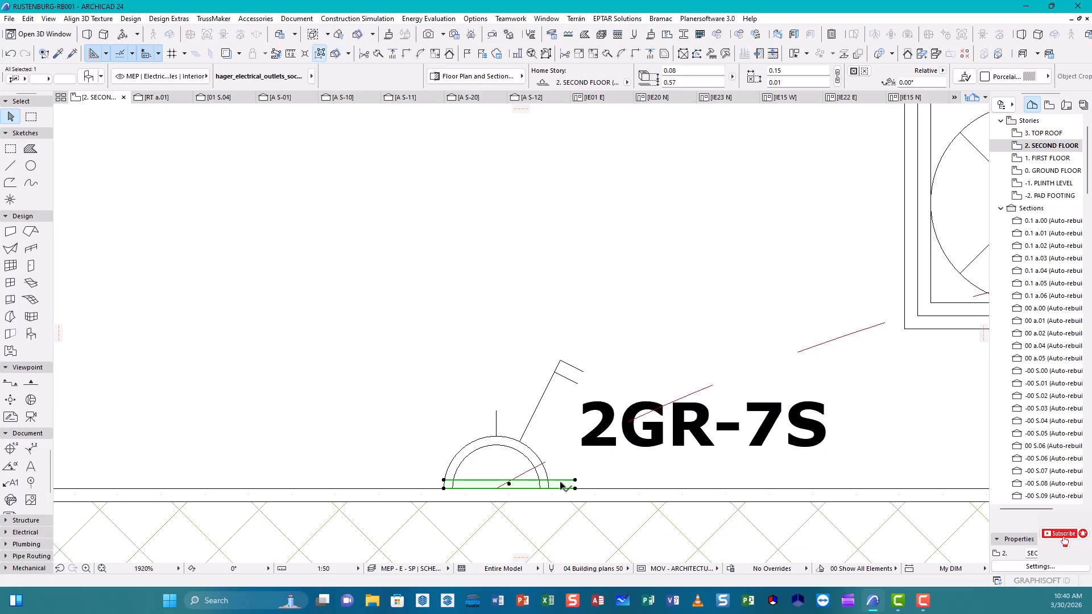
scroll(569, 490, "up", 2)
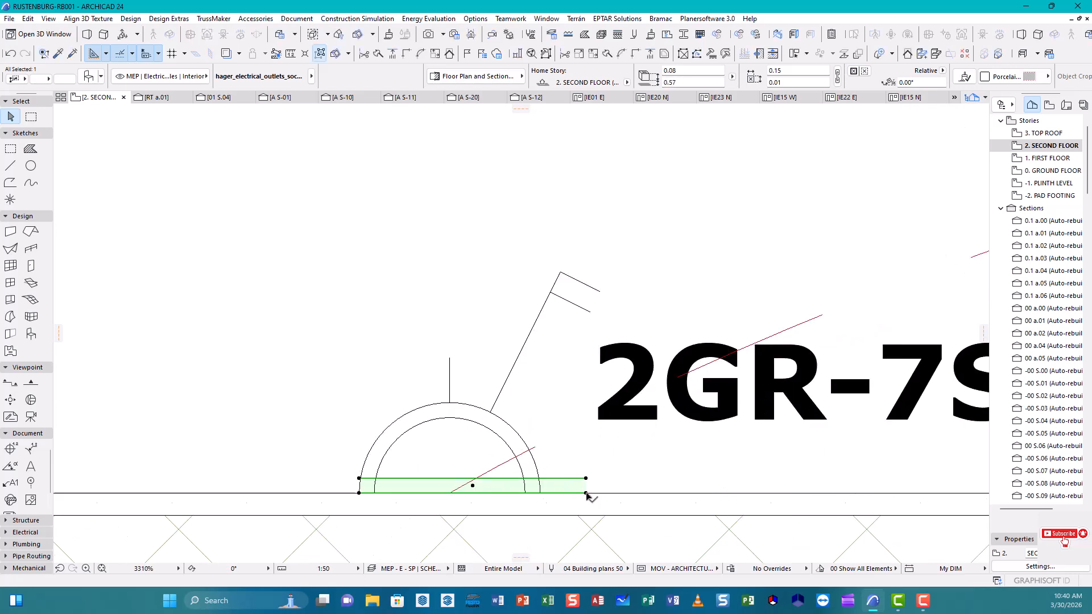
left_click(586, 494)
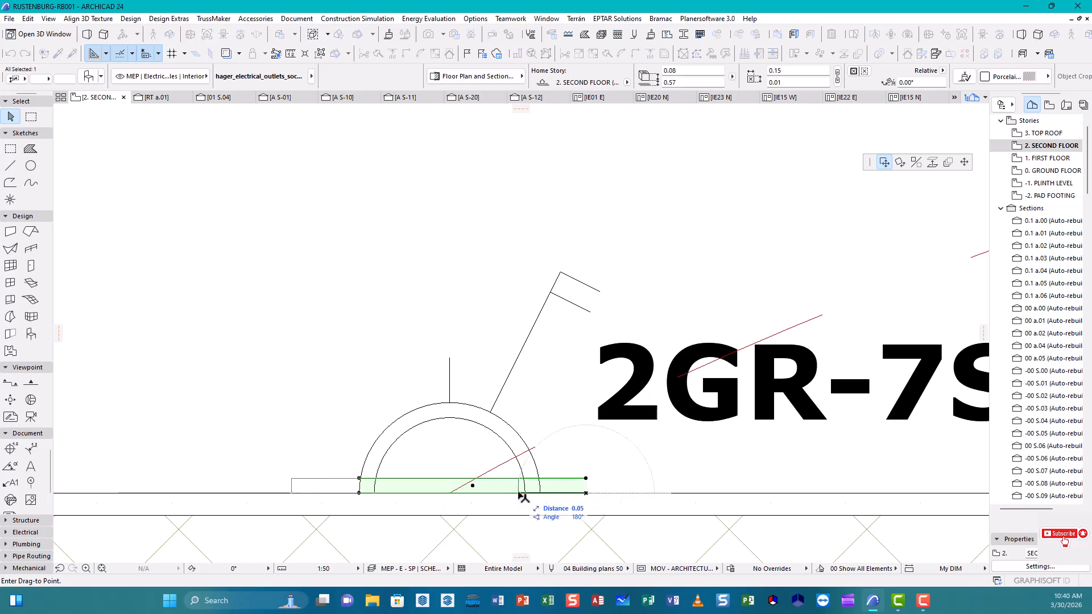
left_click(586, 492)
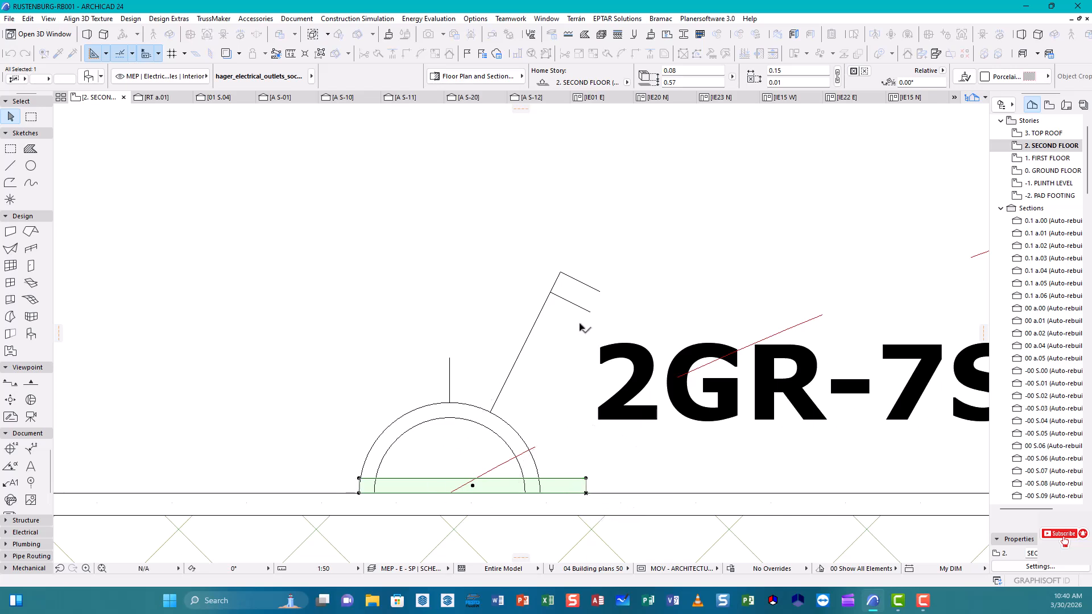
- Stretch the 2GR-7S socket symbol along the wall until its base is as wide as the copied outlet
left_click(538, 493)
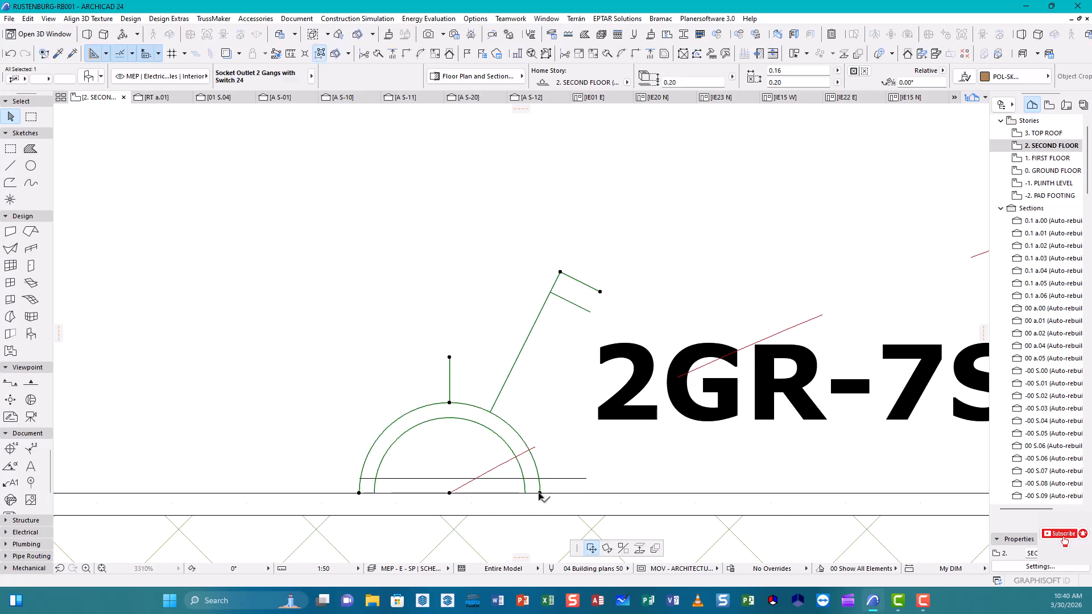
left_click(539, 493)
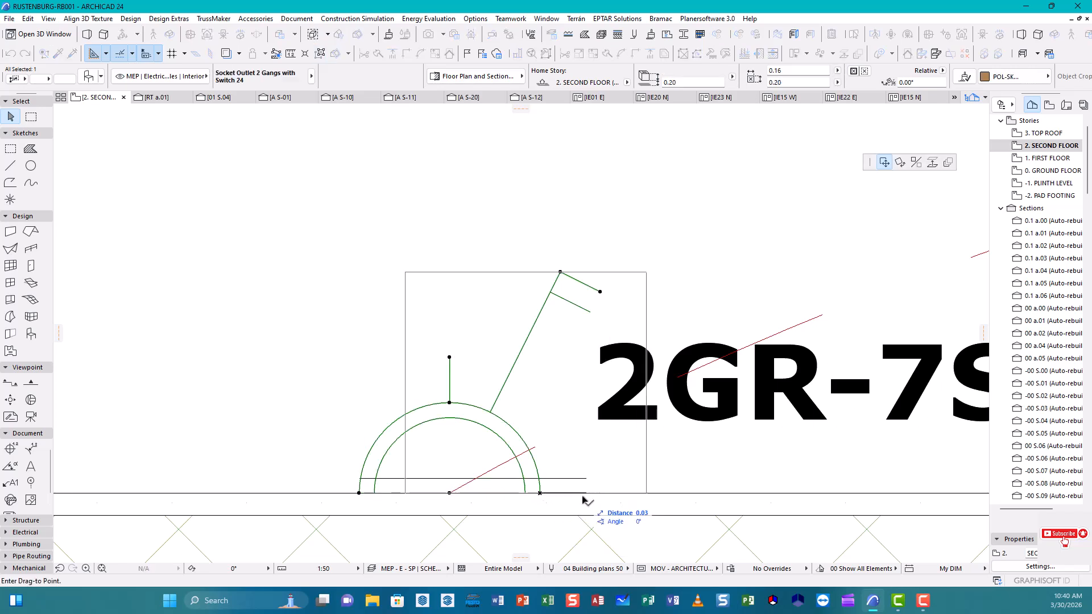
key("Escape")
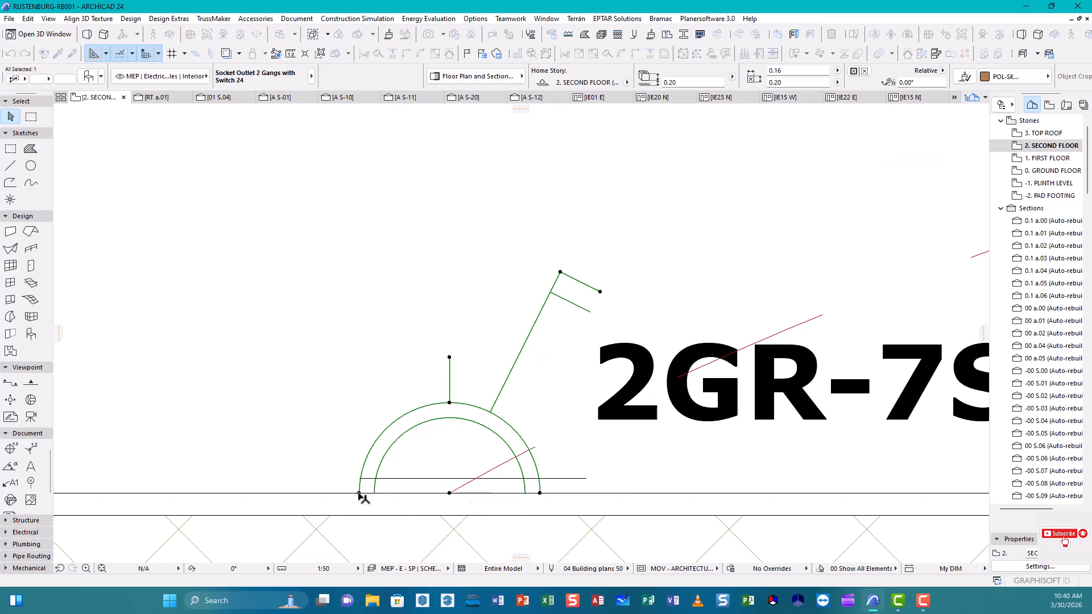
left_click(358, 493)
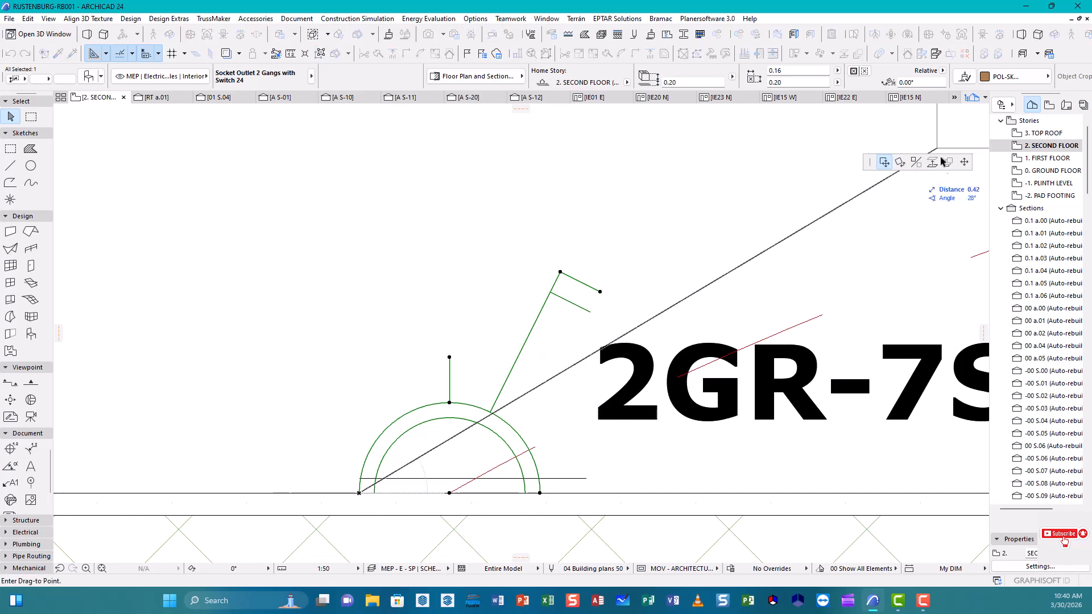
left_click(964, 162)
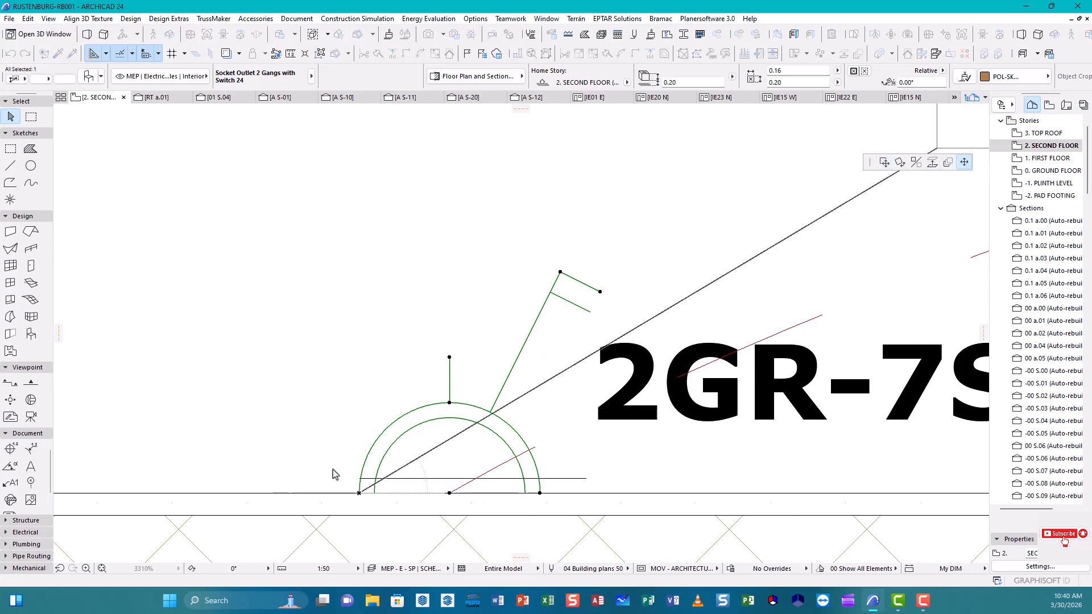
left_click(300, 494)
left_click(505, 494)
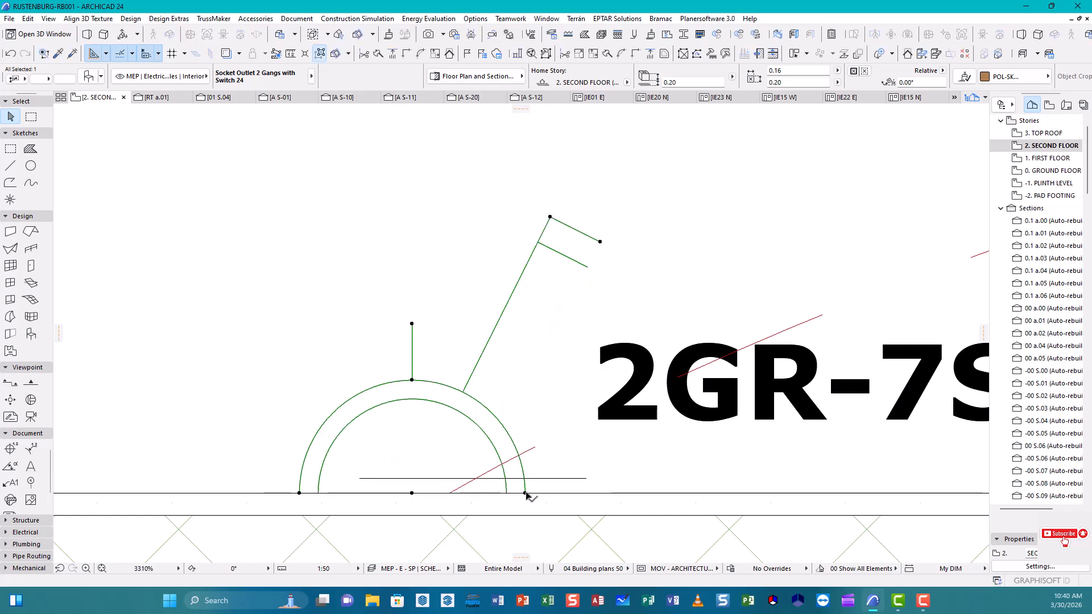
- Move the 2GR-7S symbol along the wall so its right end meets the outlet's right end
left_click(525, 494)
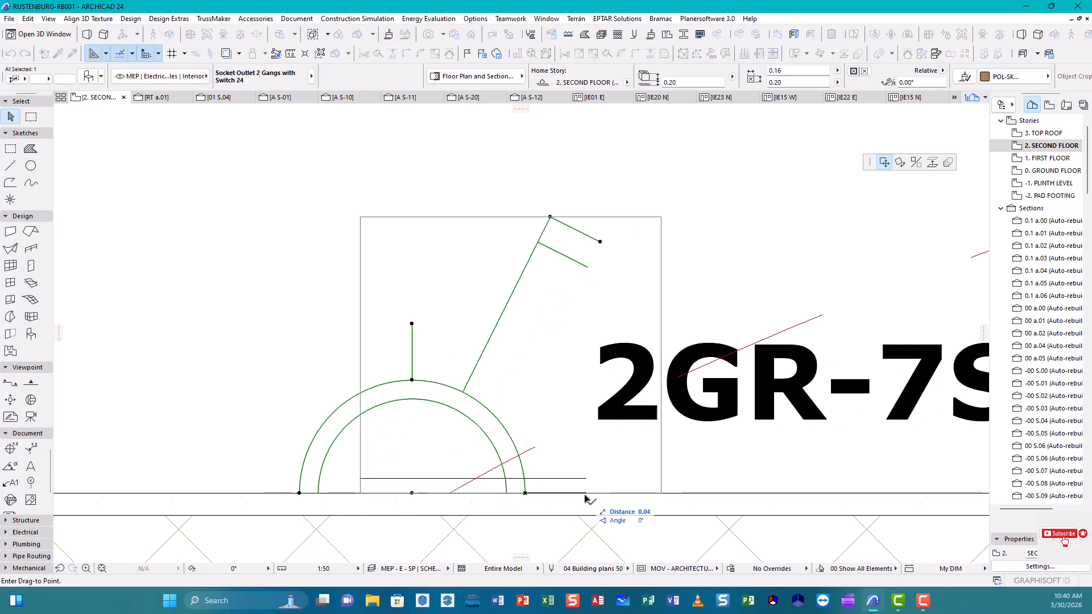
left_click(585, 499)
scroll(383, 390, "down", 1)
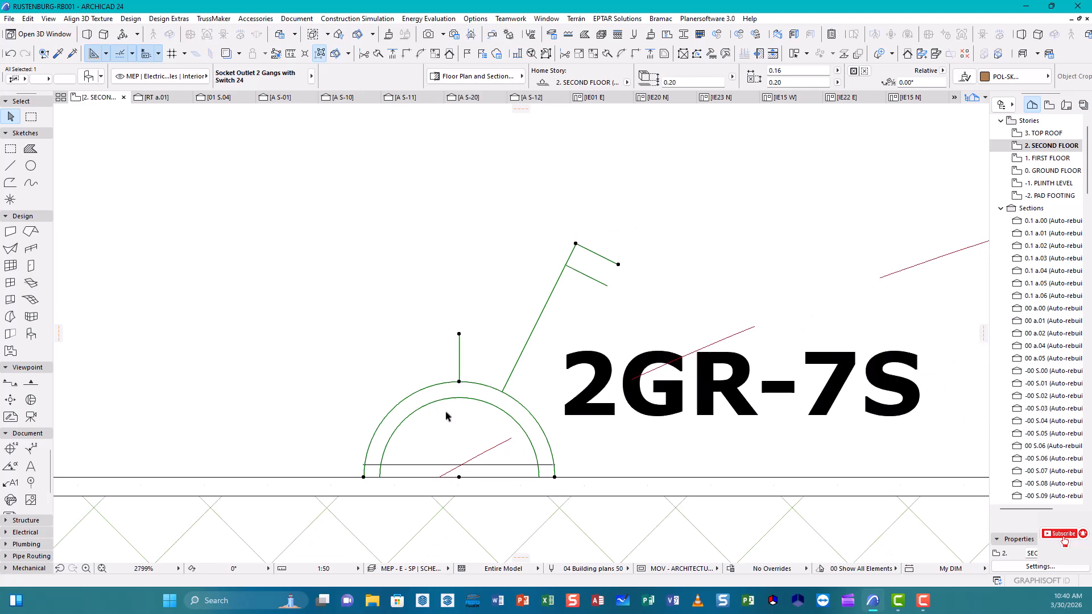
- Delete the existing 2GR-6S socket symbol on the seating area's lower wall
scroll(442, 413, "down", 6)
scroll(586, 460, "up", 5)
scroll(600, 459, "down", 2)
scroll(600, 459, "up", 5)
scroll(600, 459, "down", 4)
scroll(600, 459, "down", 3)
scroll(600, 459, "up", 1)
scroll(600, 458, "down", 2)
scroll(600, 459, "up", 1)
scroll(600, 459, "down", 2)
middle_click_drag(756, 452, 496, 462)
left_click(666, 504)
scroll(622, 450, "up", 6)
left_click(617, 390)
key("Escape")
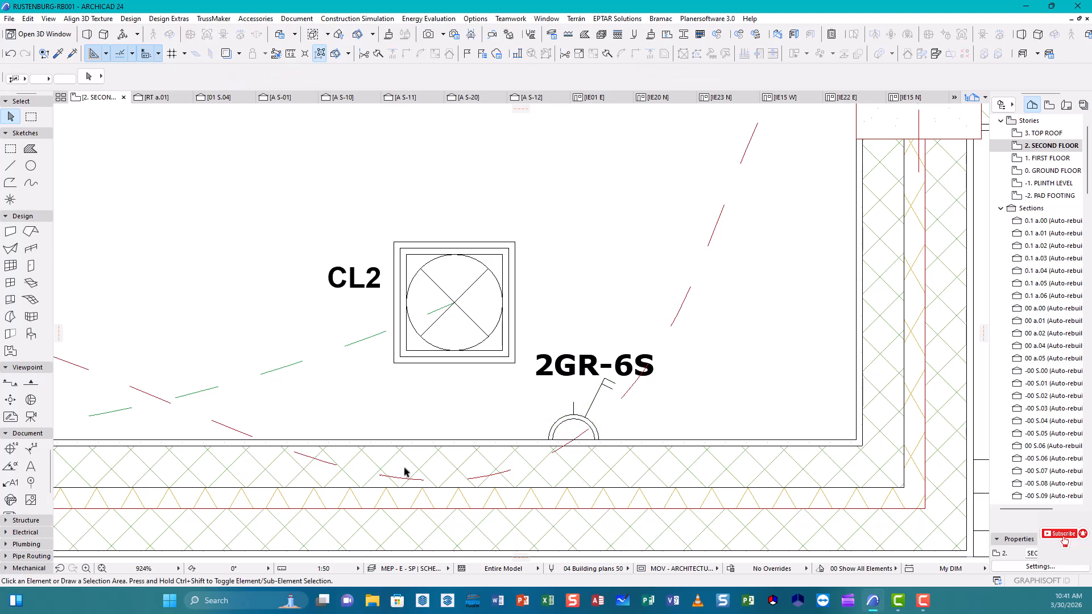
- Copy the resized 2GR-7S symbol together with its outlet along the wall to the 2GR-6S label
scroll(704, 441, "down", 3)
middle_click_drag(136, 471, 495, 458)
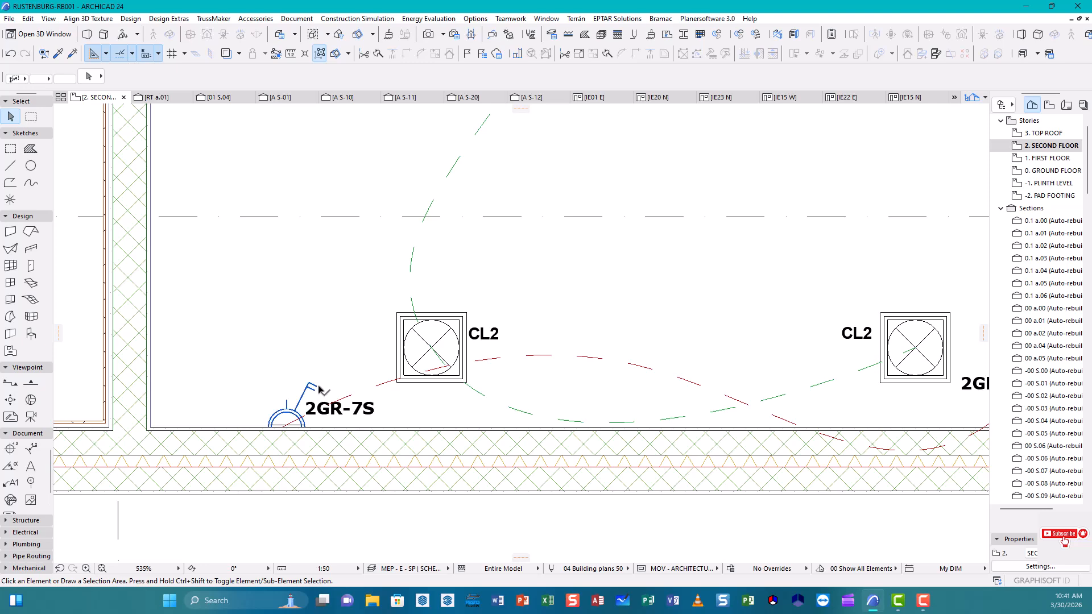
left_click(304, 430)
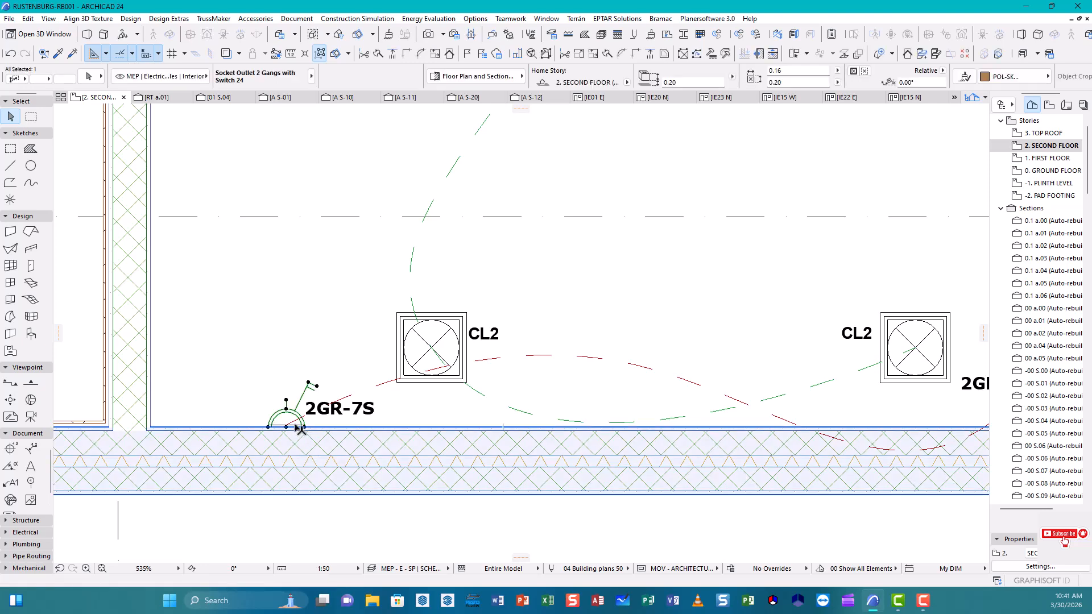
scroll(276, 430, "up", 5)
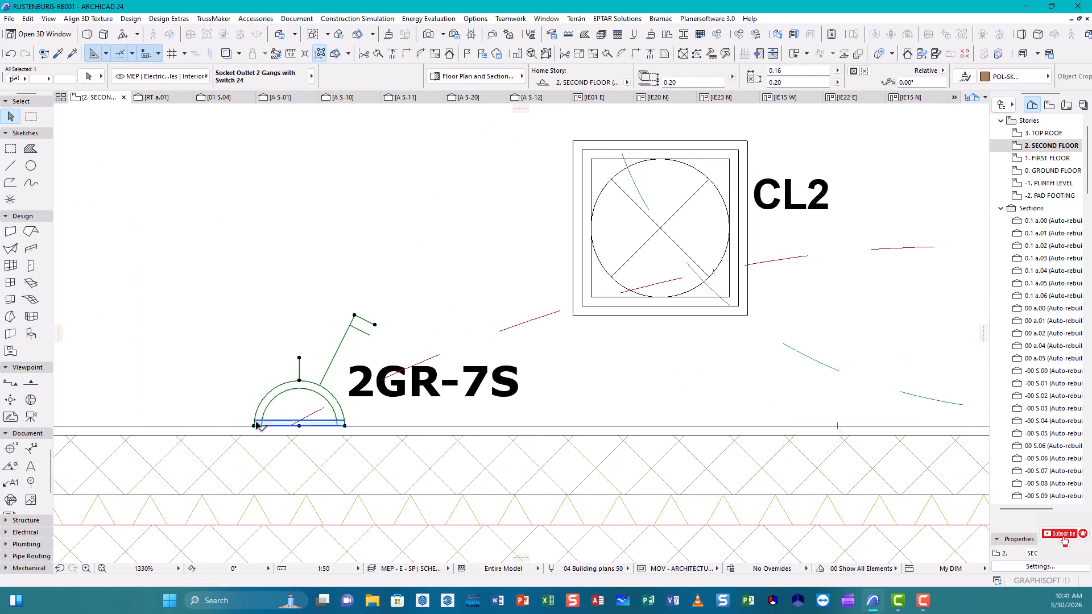
left_click(298, 426, "shift")
left_click(298, 425)
scroll(390, 419, "down", 7)
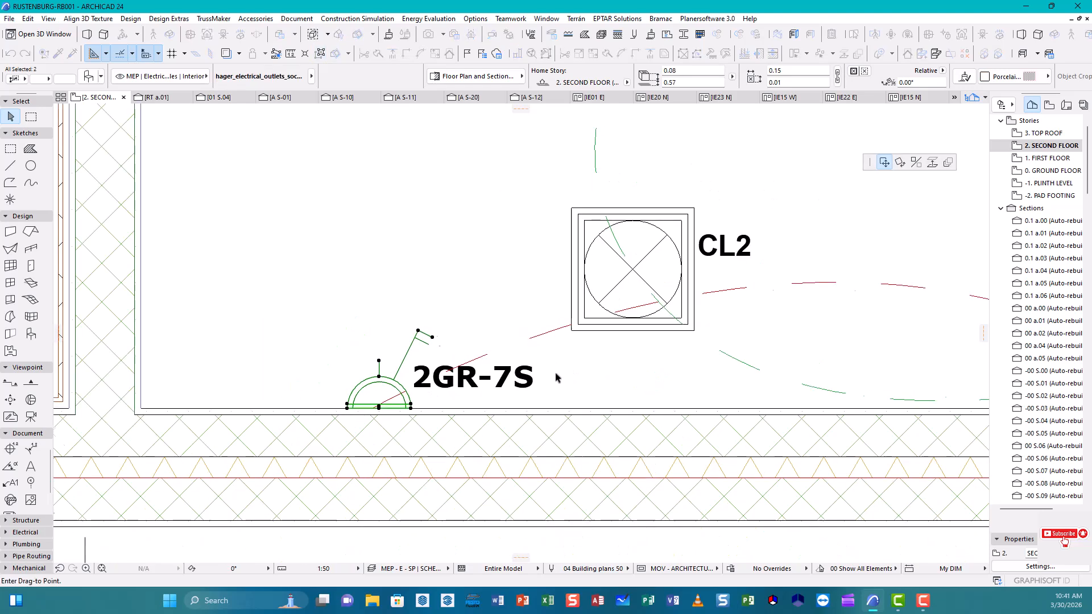
middle_click_drag(652, 390, 341, 397)
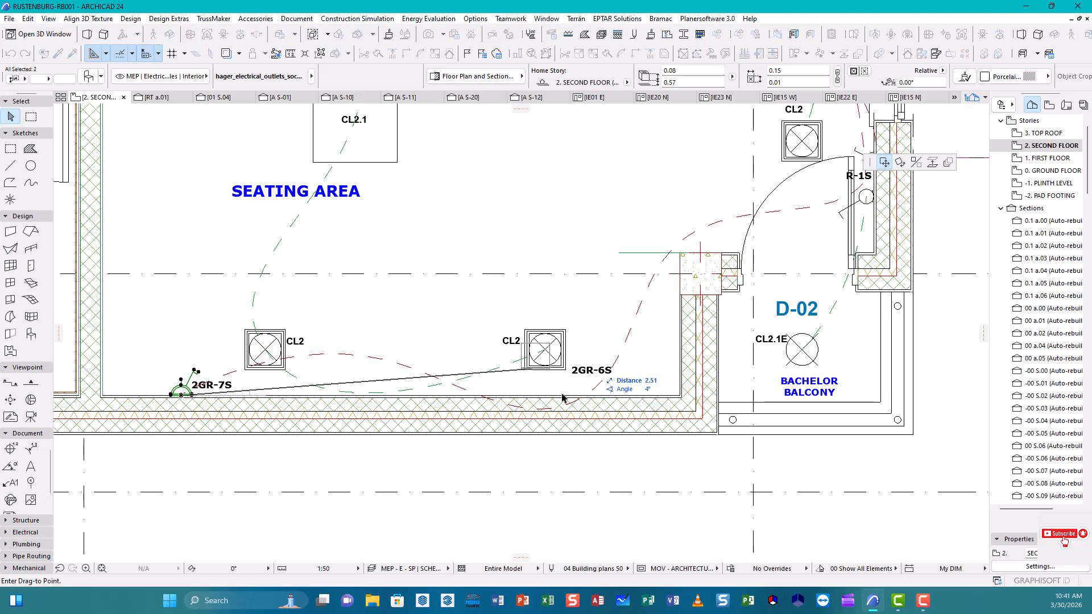
scroll(597, 396, "up", 5)
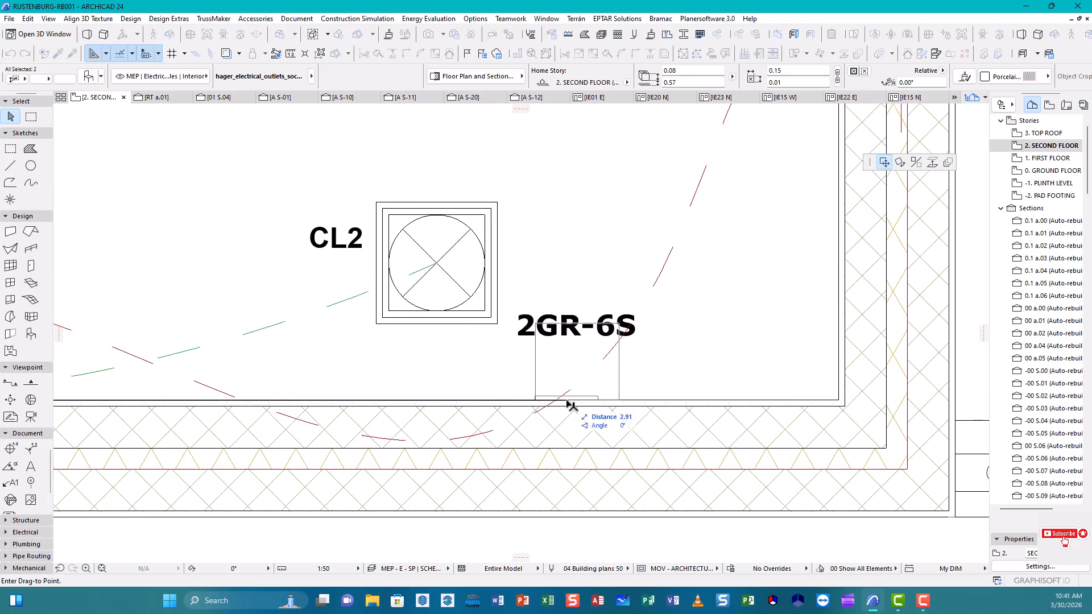
key("ctrl")
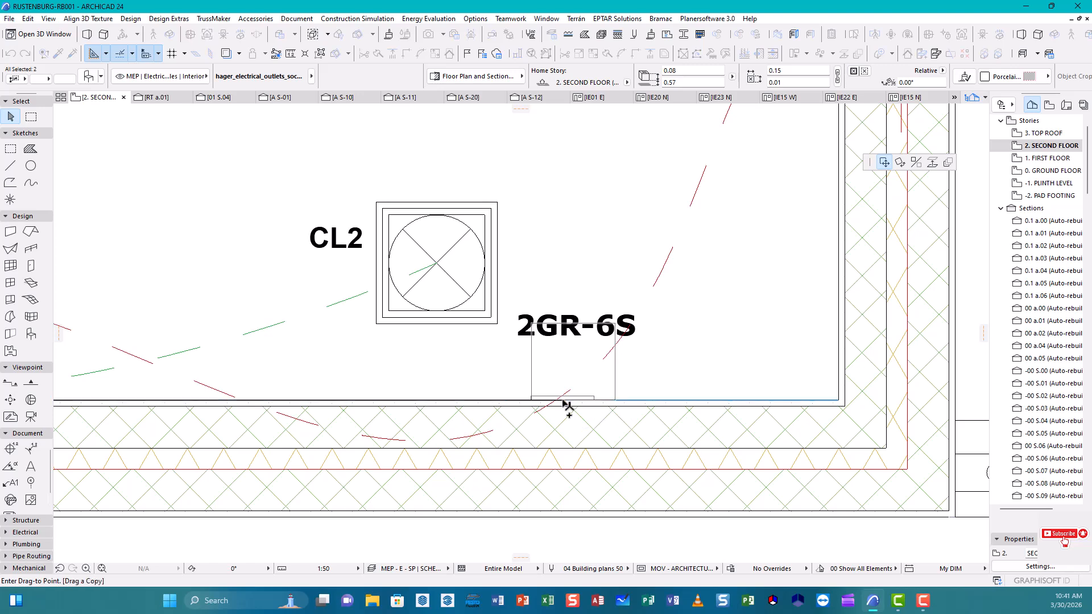
key("Escape")
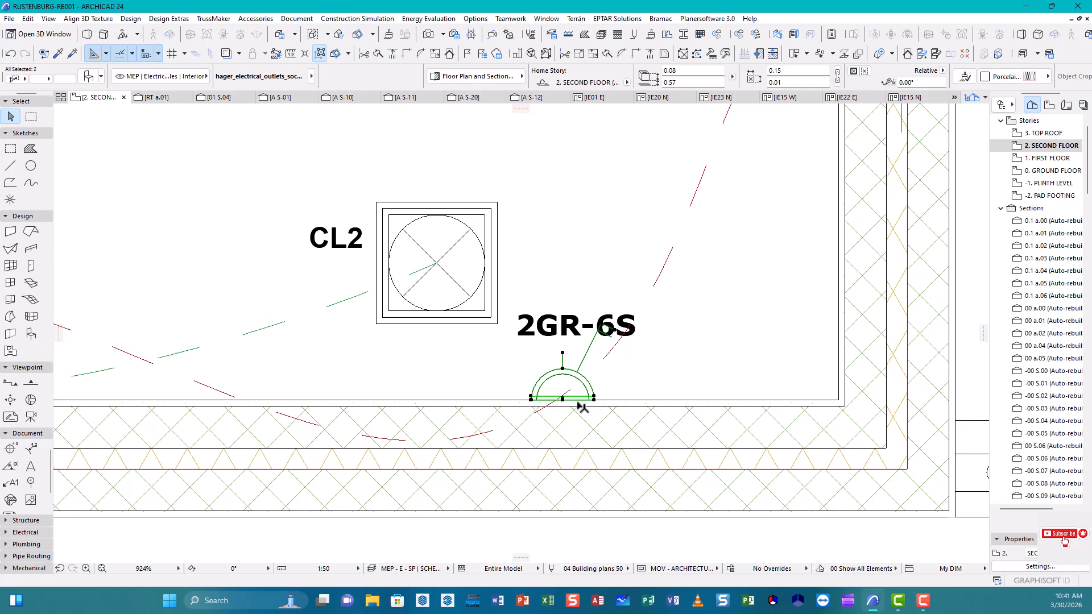
- Move the copied symbol and outlet at 2GR-6S left along the wall to below the CL2 light
left_click(529, 398)
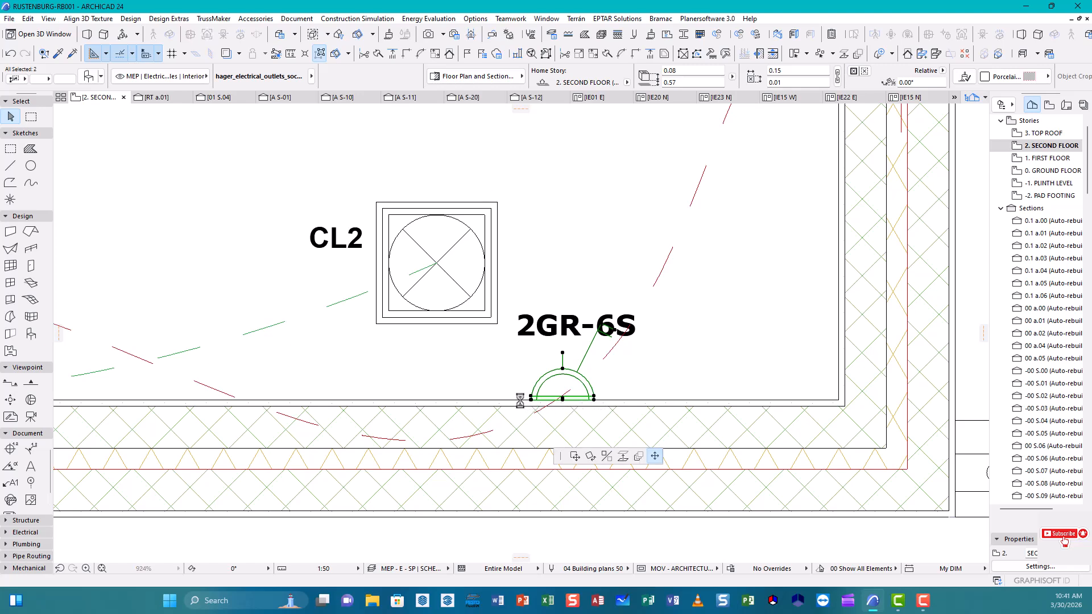
left_click(861, 166)
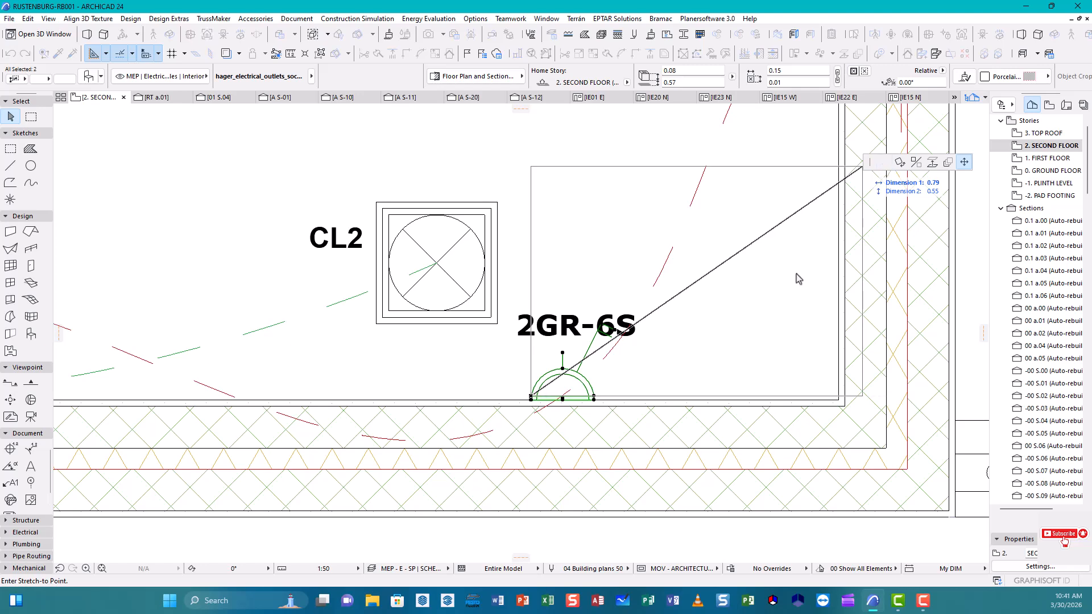
left_click(501, 400)
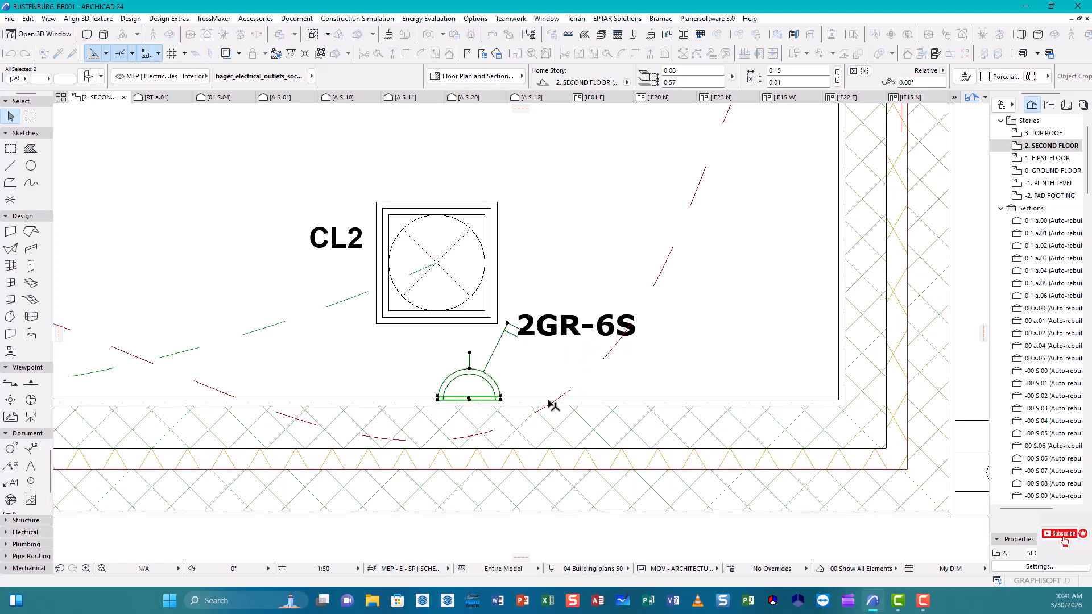
- Copy the 2GR-7S symbol together with its outlet to the space above the wall, left of the existing 2GR-4S symbol
scroll(533, 390, "down", 6)
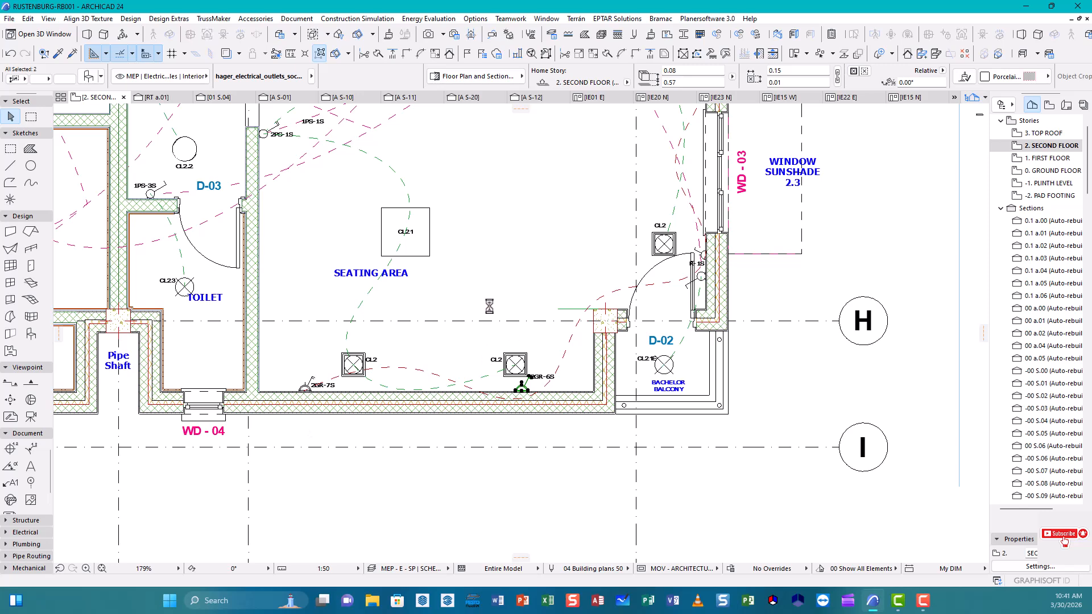
left_click(435, 310)
mouse_move(779, 306)
middle_mouse_down()
mouse_move(756, 346)
mouse_move(714, 375)
middle_mouse_up()
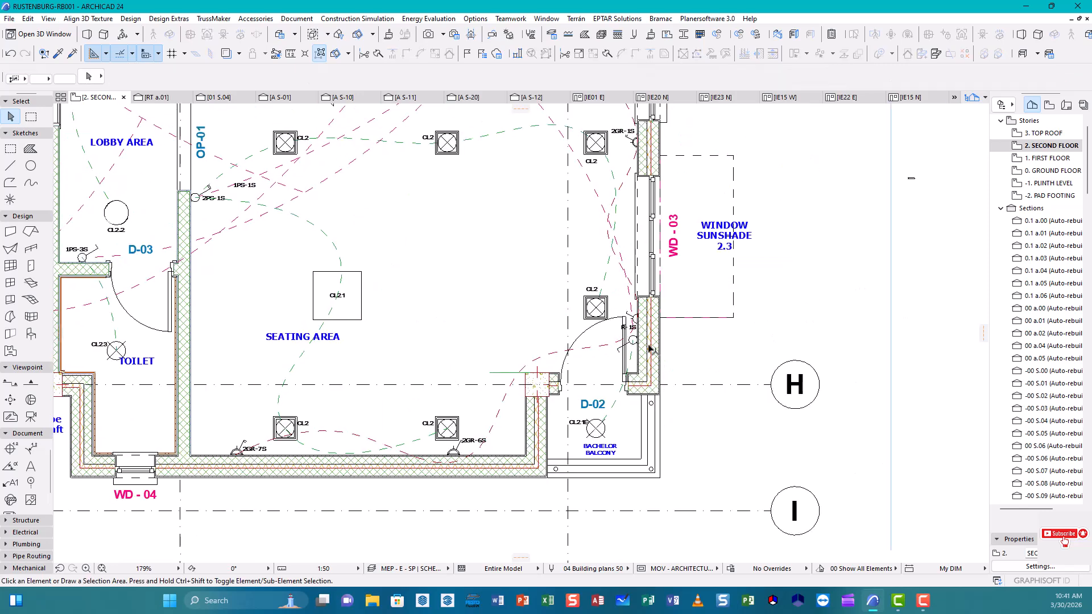
scroll(651, 350, "up", 4)
scroll(668, 367, "down", 5)
middle_click_drag(669, 367, 654, 469)
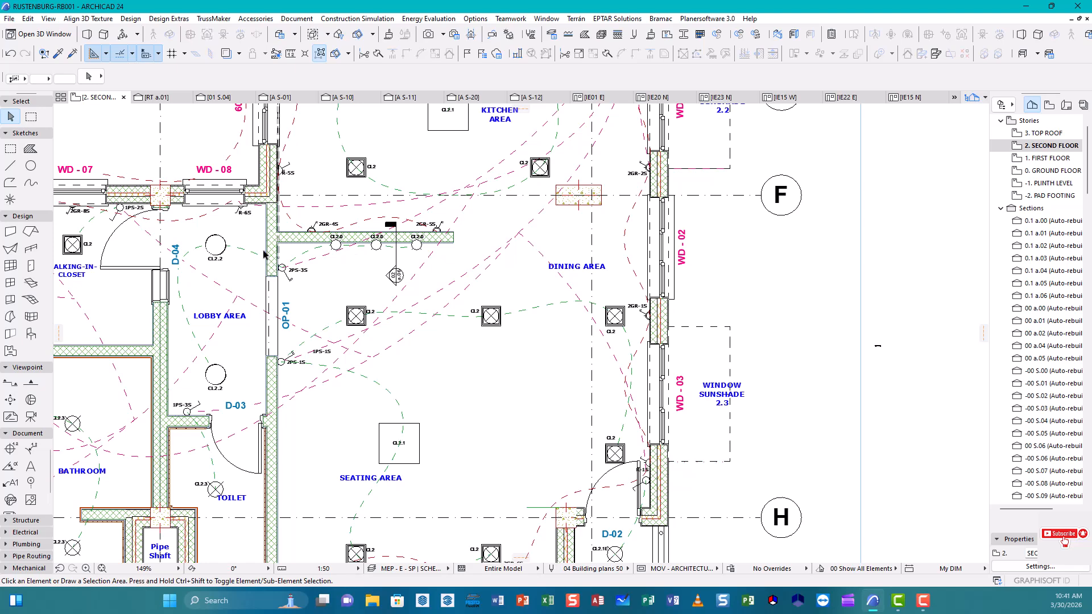
middle_click_drag(401, 240, 396, 69)
scroll(306, 412, "up", 5)
scroll(316, 406, "up", 3)
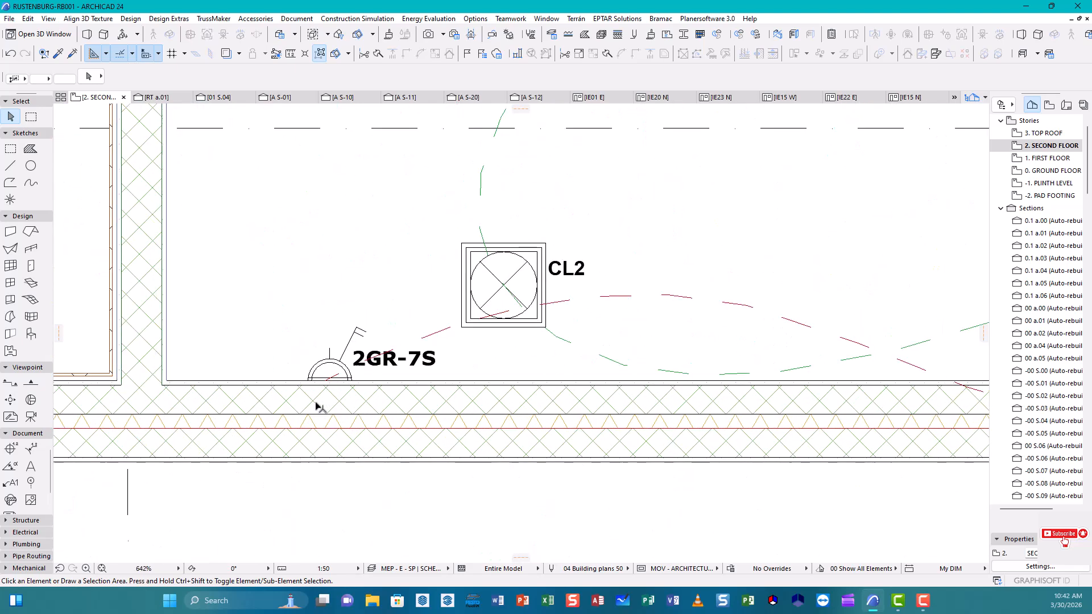
left_click(351, 379)
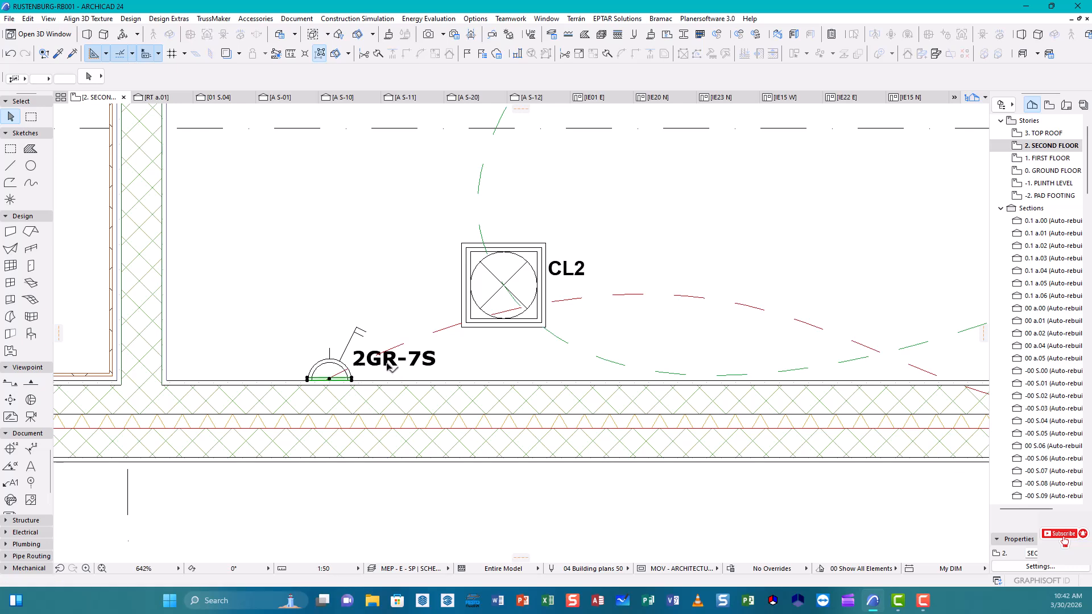
left_click(367, 335)
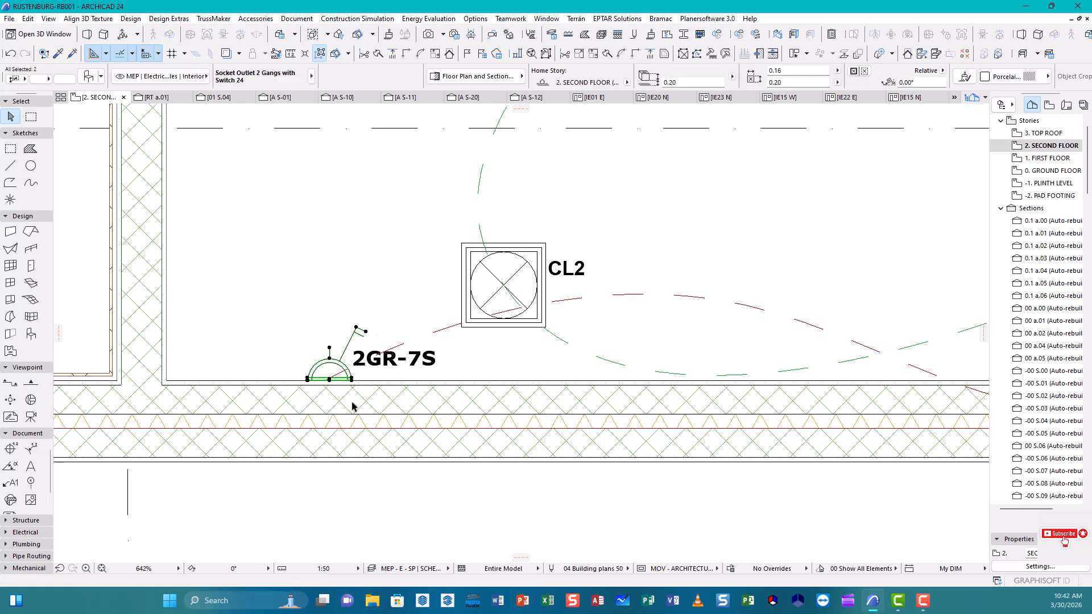
left_click(352, 380)
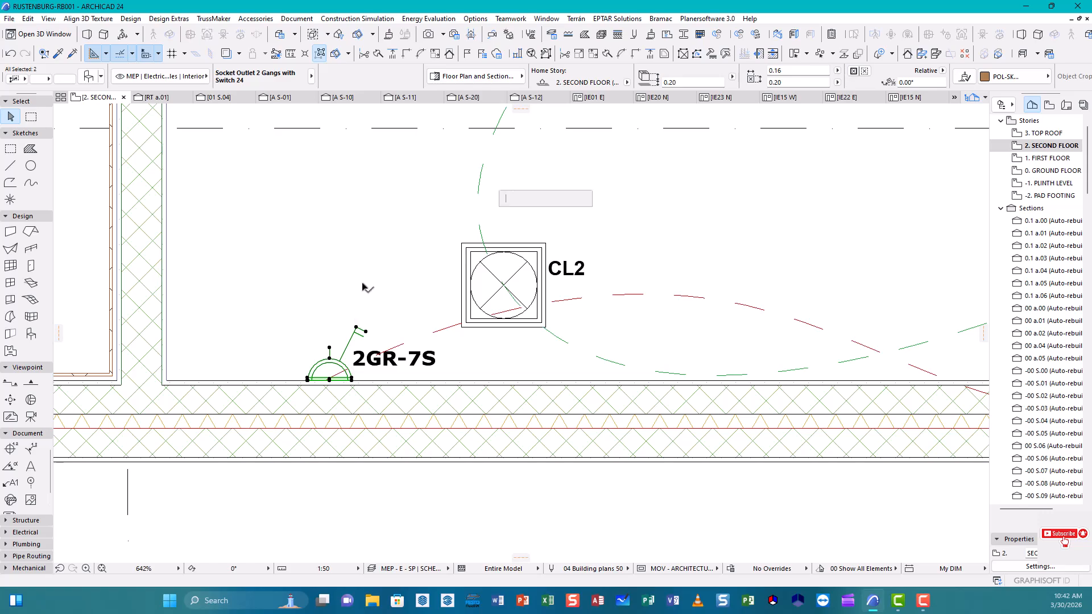
scroll(363, 311, "down", 2)
scroll(366, 310, "down", 2)
middle_click_drag(381, 300, 383, 398)
middle_click_drag(366, 277, 378, 561)
scroll(368, 280, "up", 6)
scroll(368, 279, "up", 1)
key("ctrl")
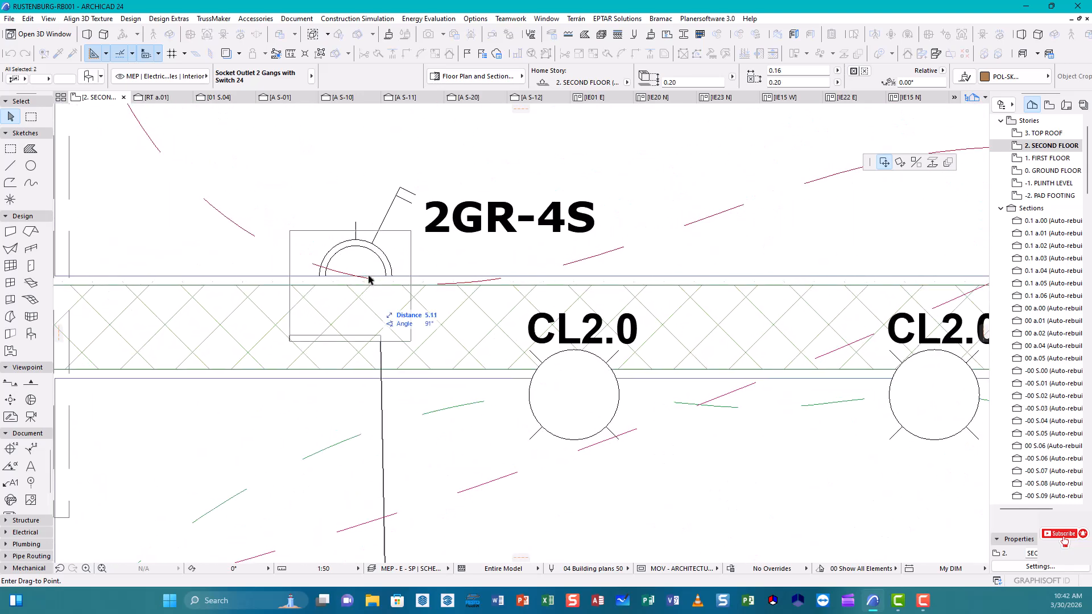
left_click(196, 265)
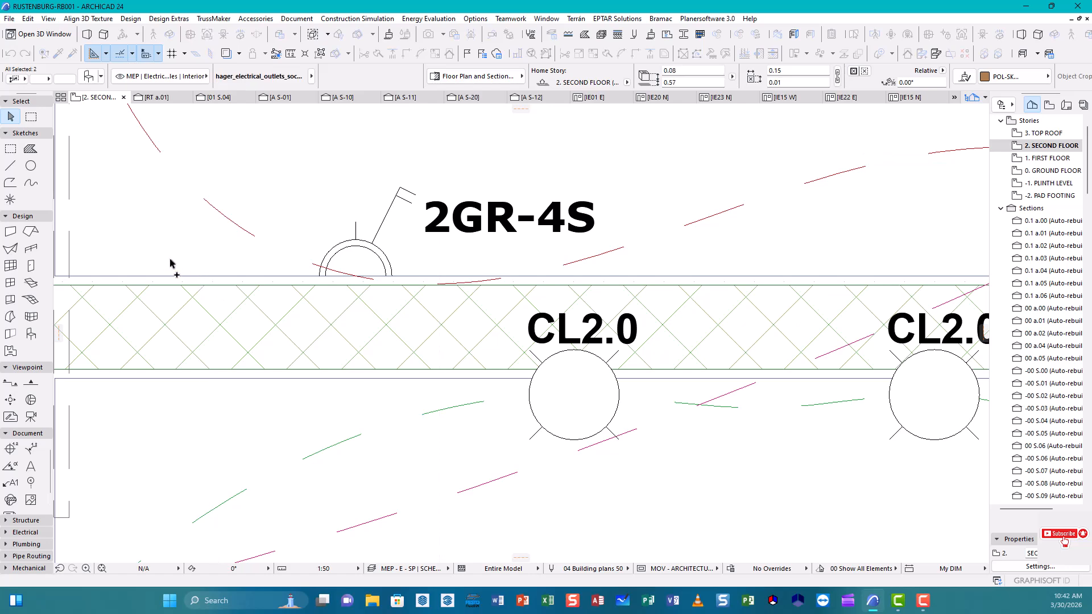
- Delete the existing 2GR-4S and 2GR-5S socket symbols along the wall with the CL2.0 lights
left_click(338, 206)
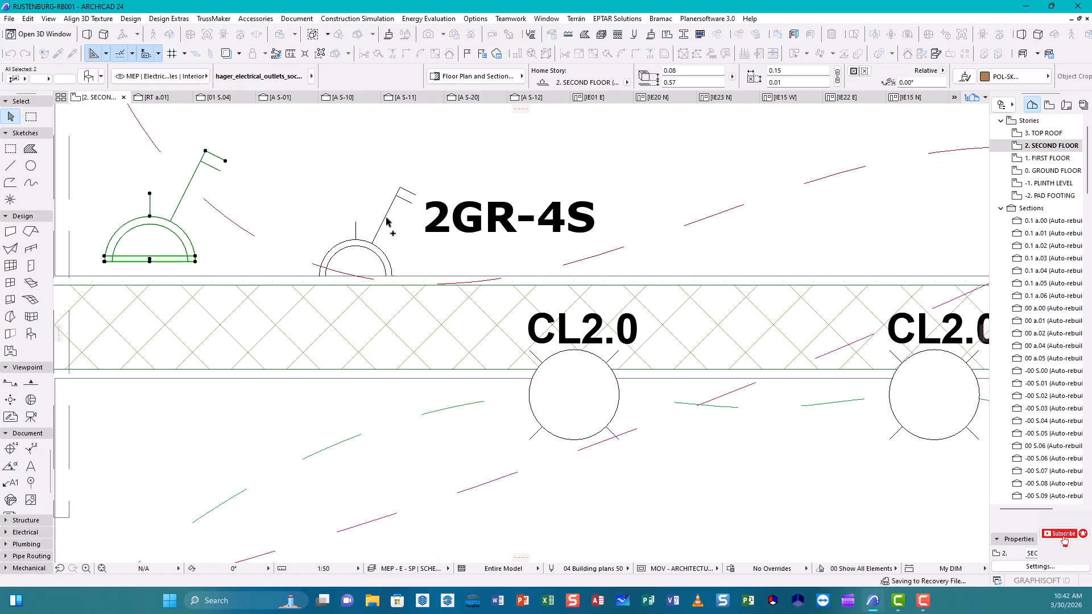
left_click(415, 204)
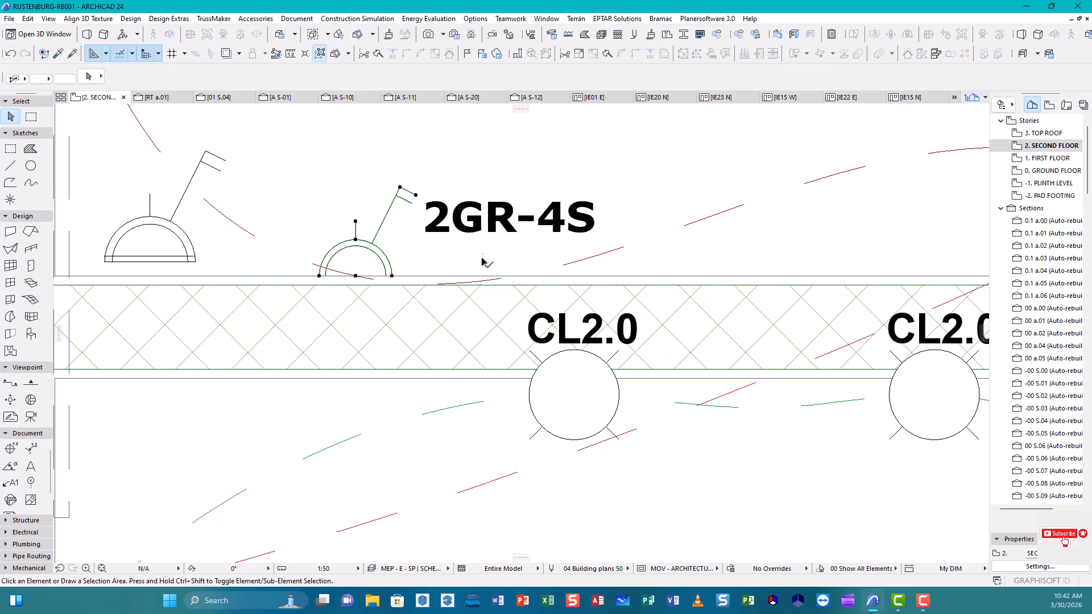
key("Delete")
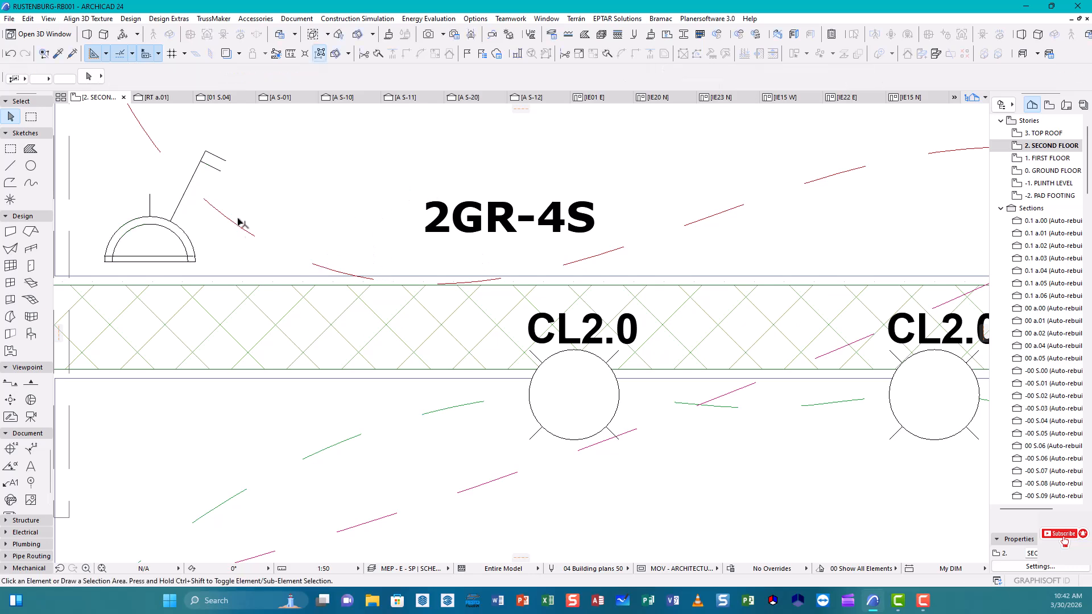
scroll(308, 276, "down", 3)
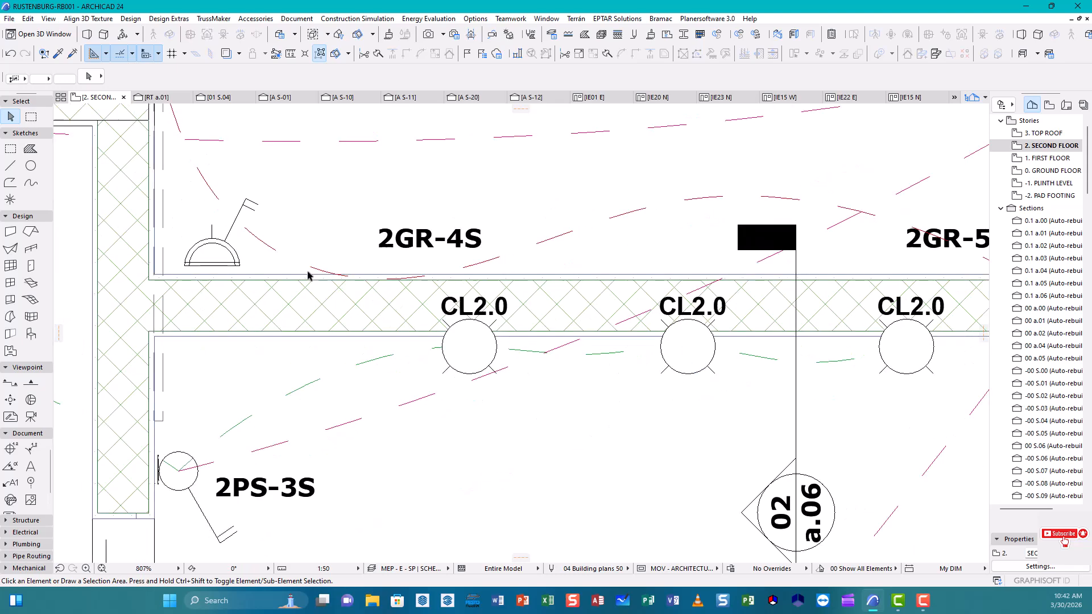
middle_click_drag(744, 282, 496, 321)
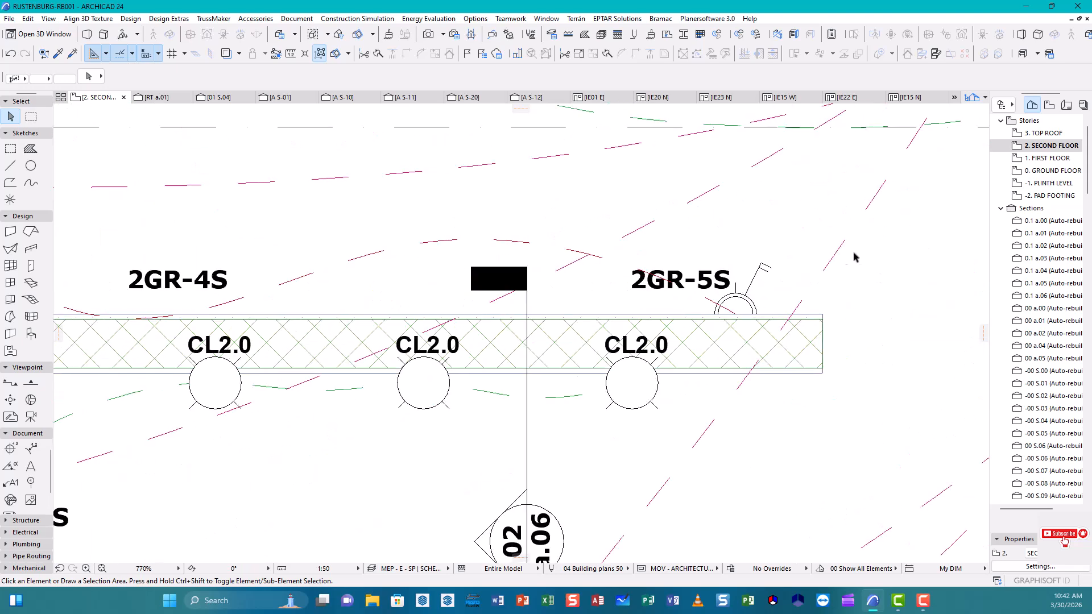
left_click(771, 271)
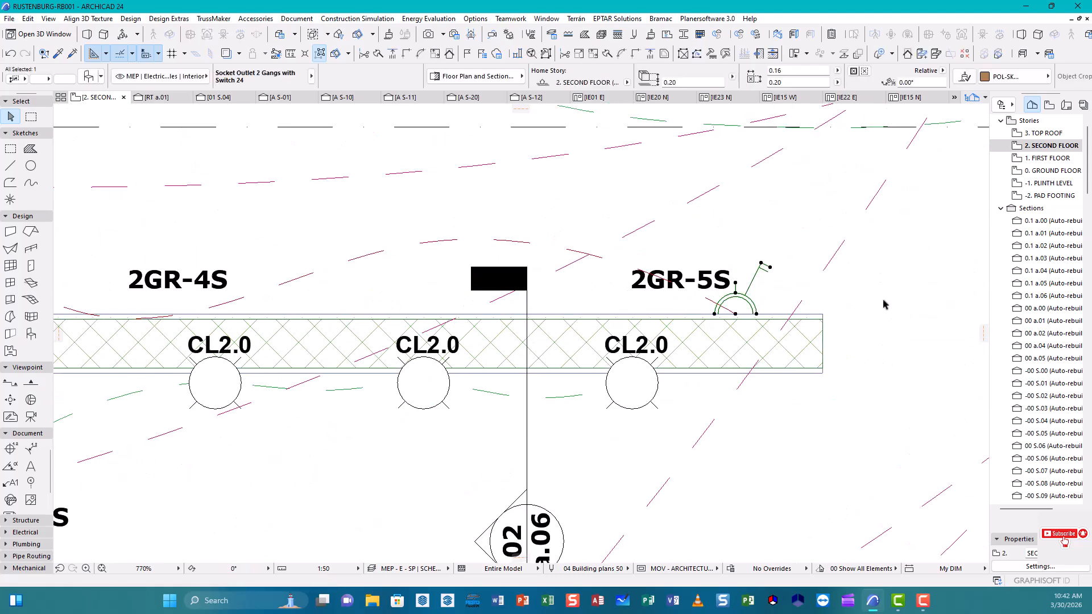
key("Delete")
- Move the copied symbol and outlet onto the wall's upper face beside the 2GR-4S label, where the wiring line meets the wall
scroll(641, 336, "down", 4)
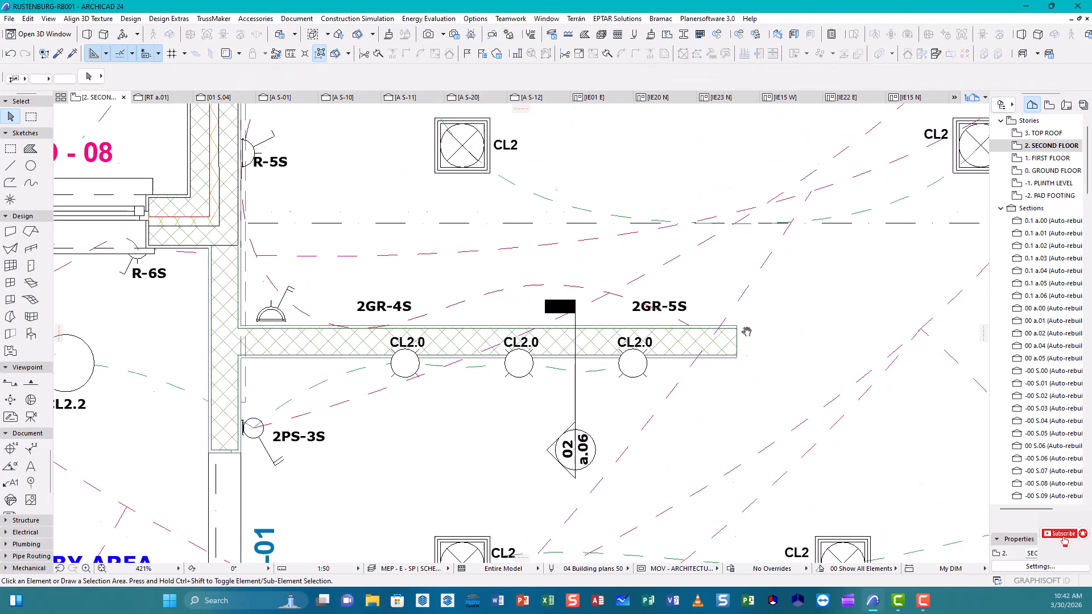
middle_click_drag(392, 355, 477, 351)
scroll(428, 296, "up", 2)
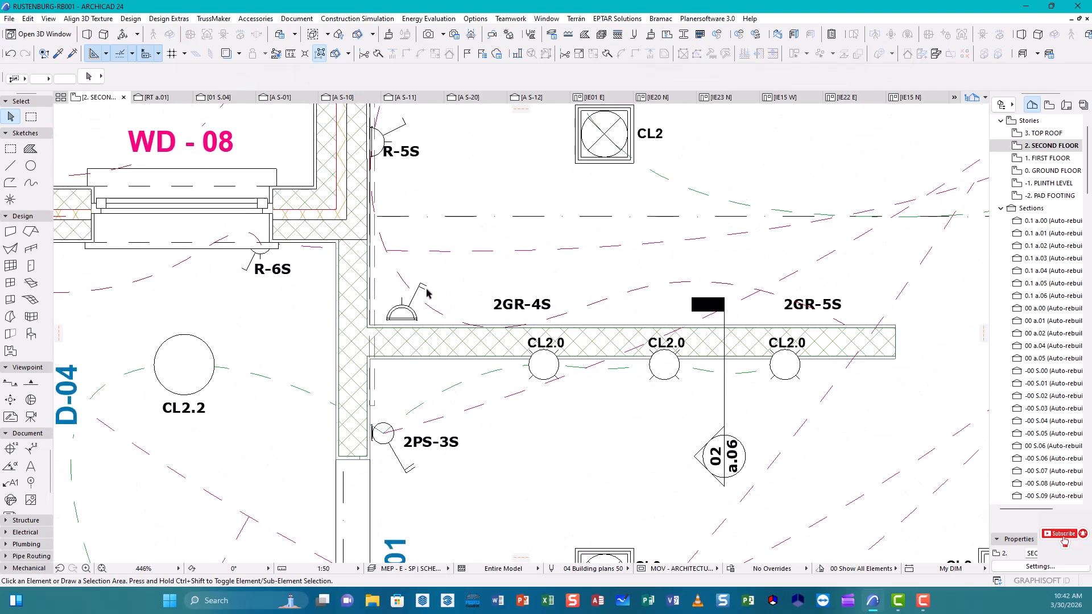
scroll(427, 295, "up", 6)
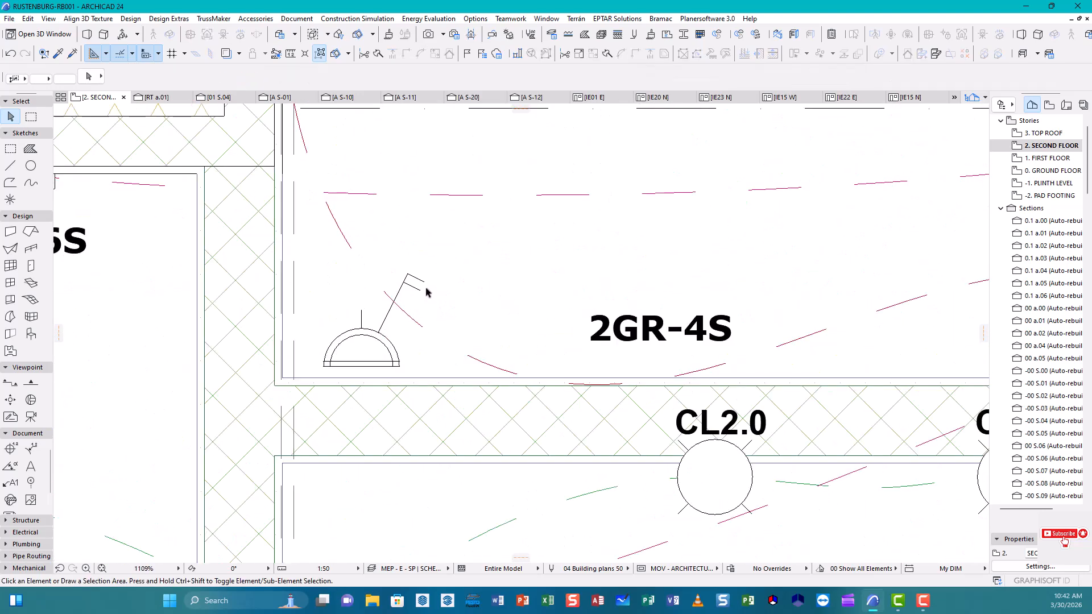
left_click(398, 365)
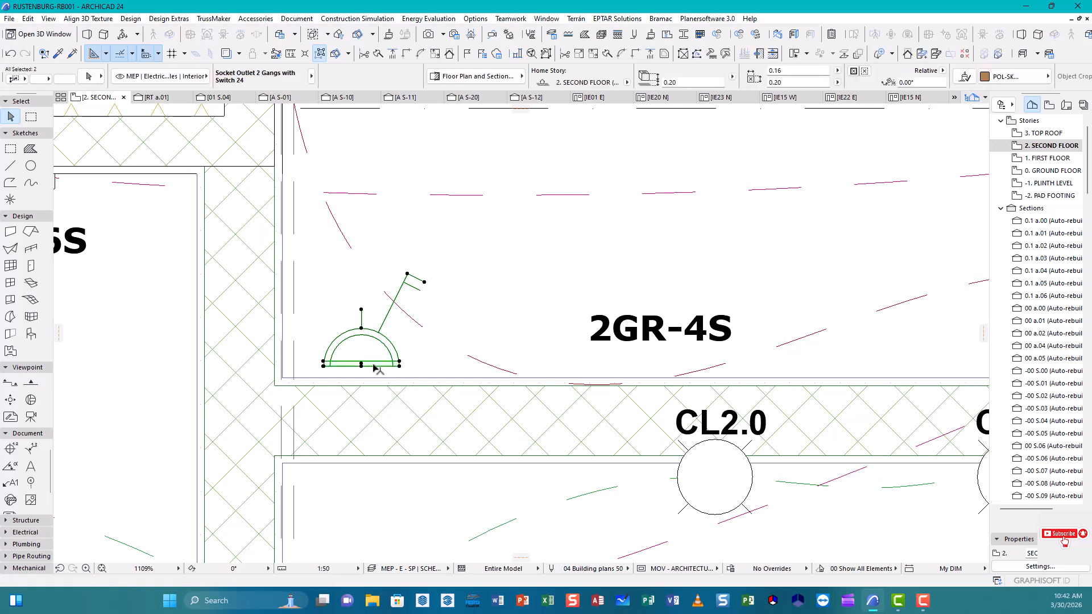
left_click(395, 365, "shift")
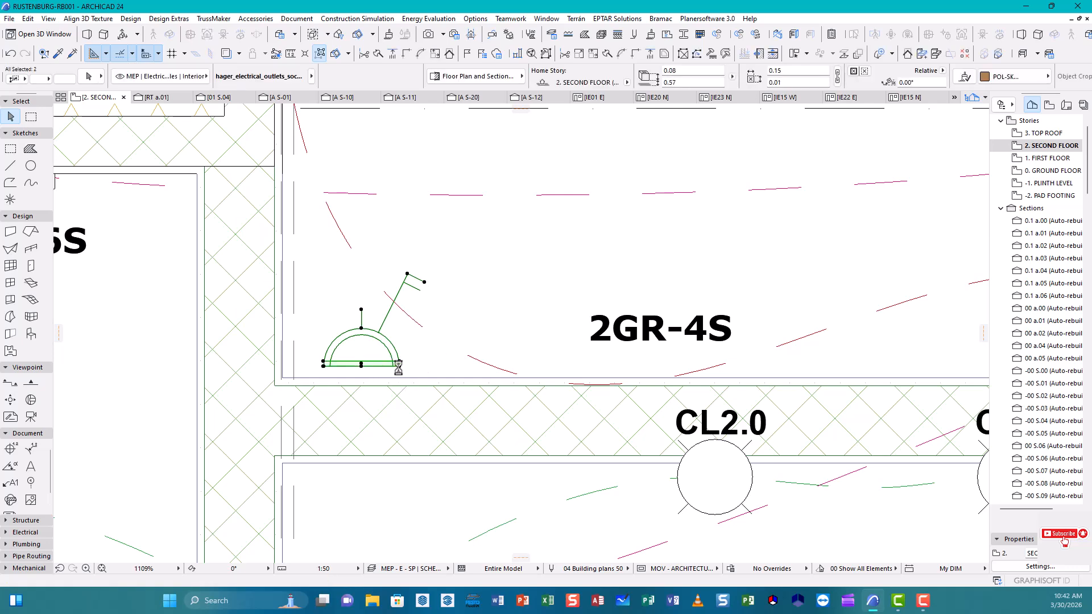
left_click(514, 374, "shift")
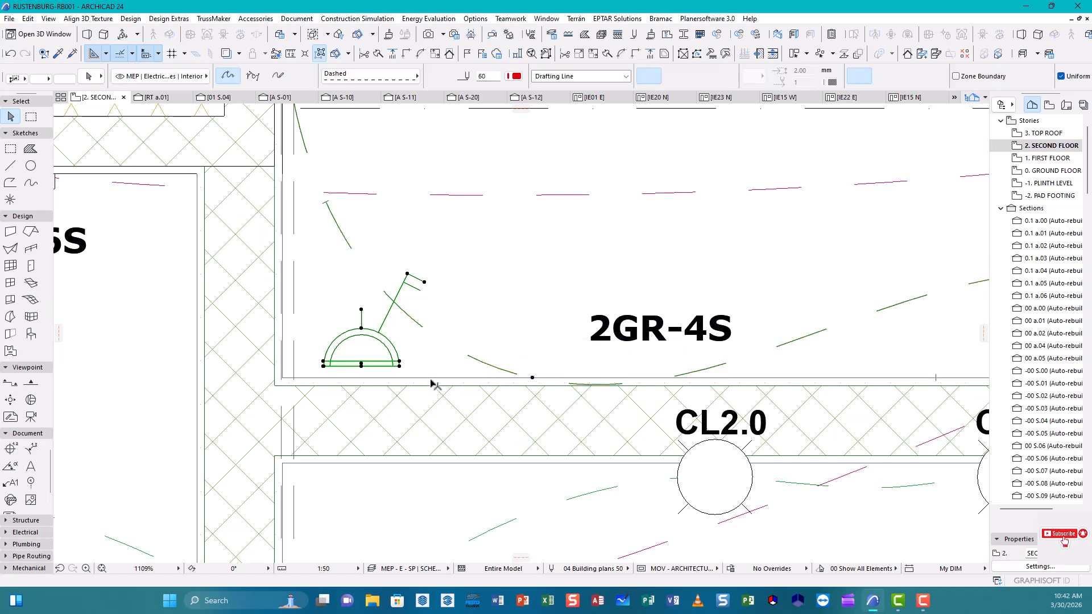
left_click(362, 367)
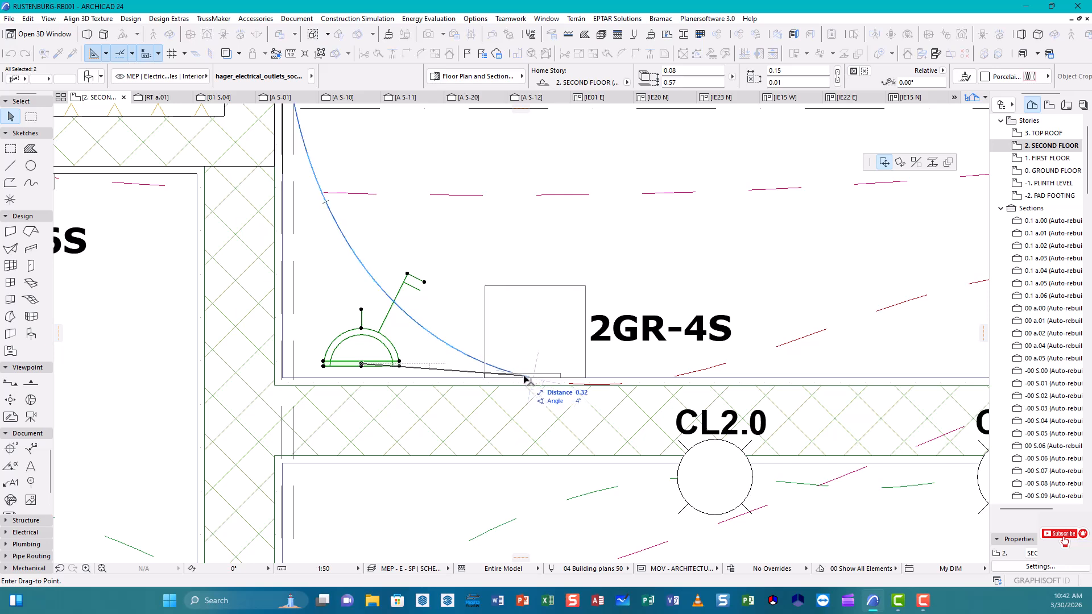
left_click(525, 380)
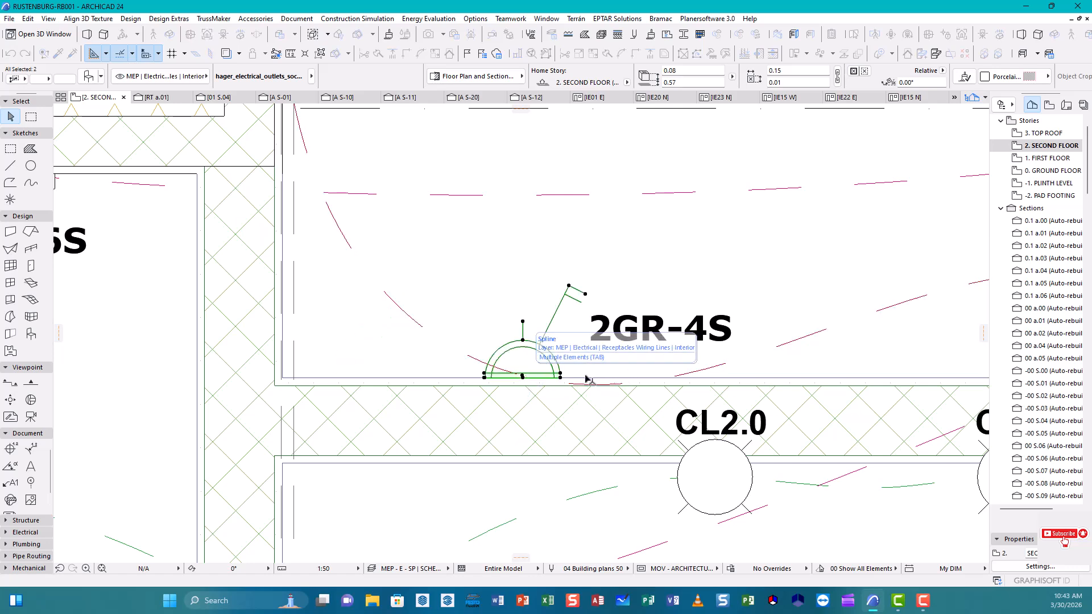
- Set the elevation of the 2GR-4S symbol and its outlet to 1.20 relative to the home story
middle_click_drag(630, 380, 486, 371)
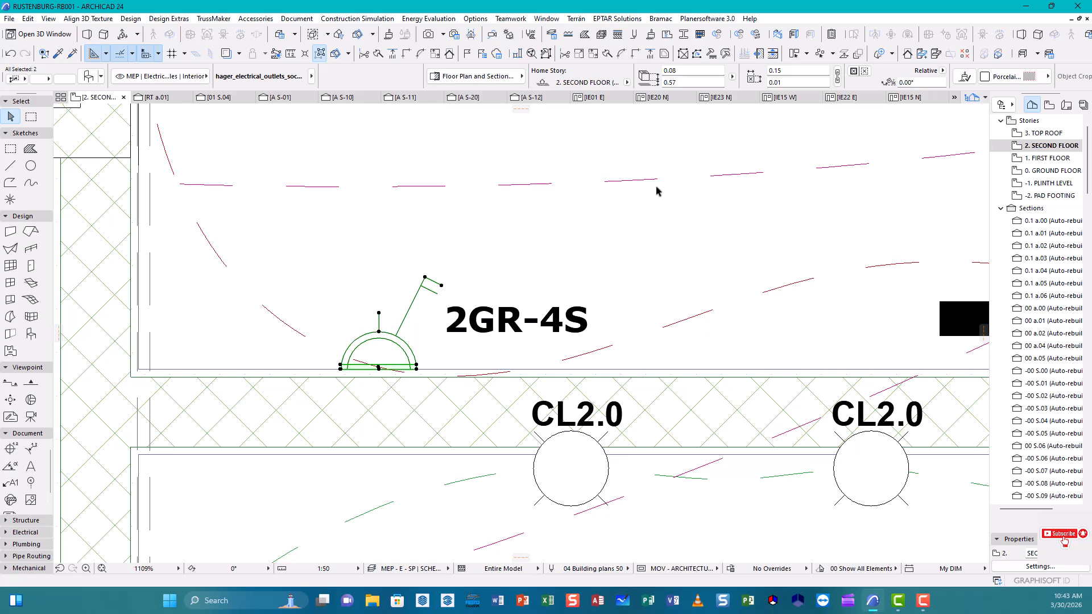
left_click_drag(684, 83, 629, 83)
type("1.20")
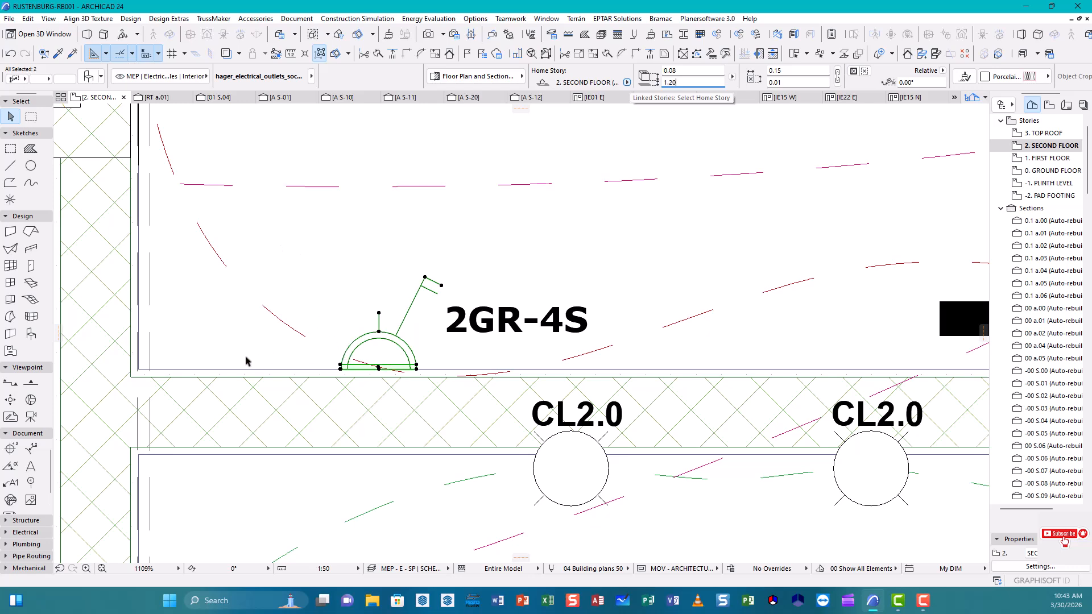
left_click(219, 351)
left_click(345, 367)
key("Escape")
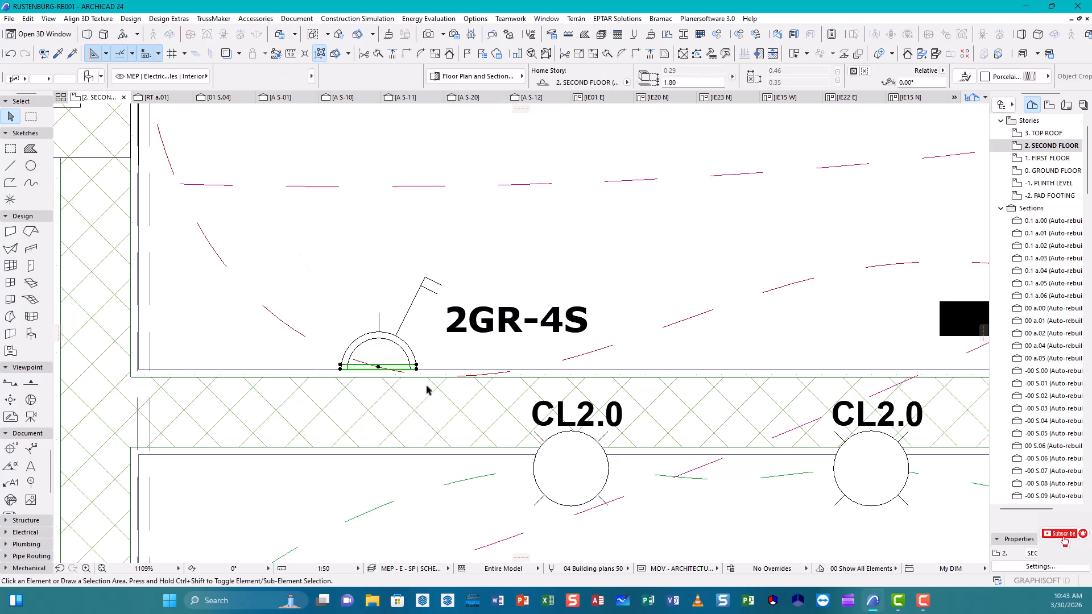
key("Escape")
left_click(441, 289)
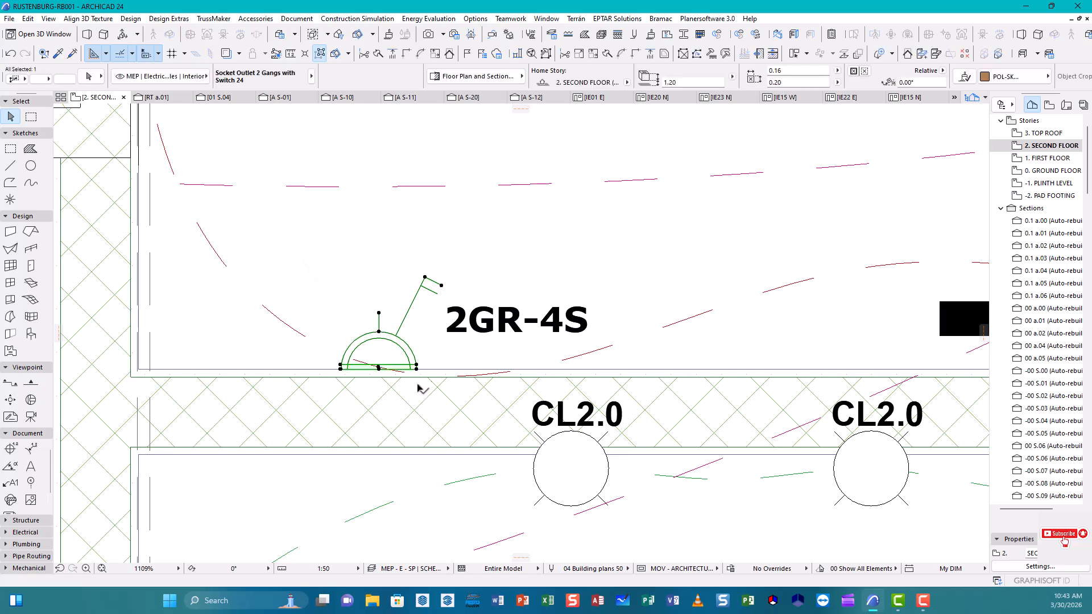
- Copy the 2GR-4S symbol together with its outlet along the wall to the end of the wiring line at 2GR-5S
left_click(377, 370)
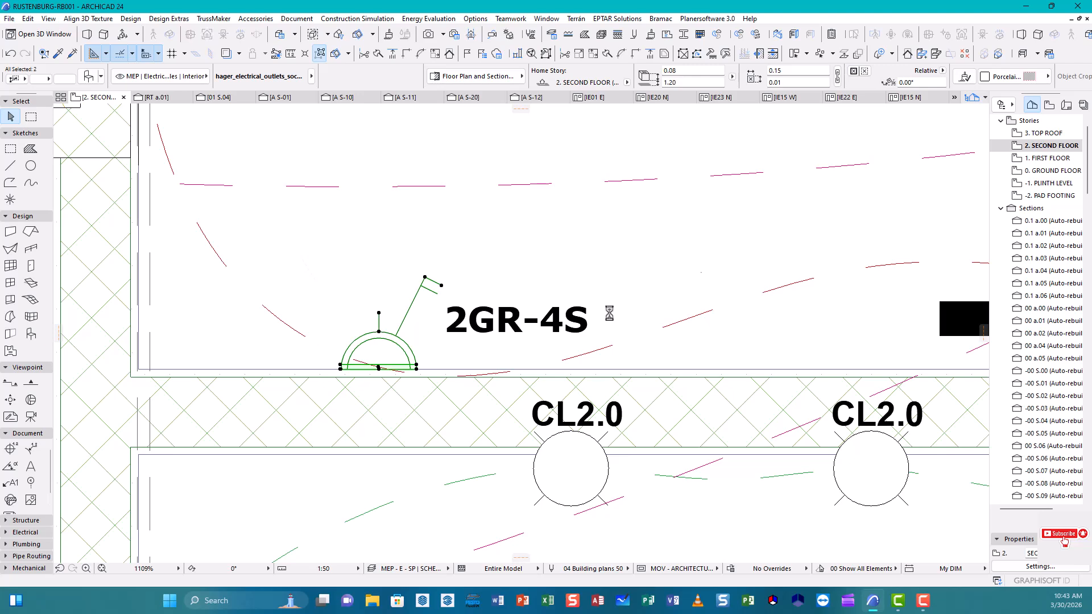
scroll(759, 329, "down", 3)
middle_click_drag(718, 328, 230, 298)
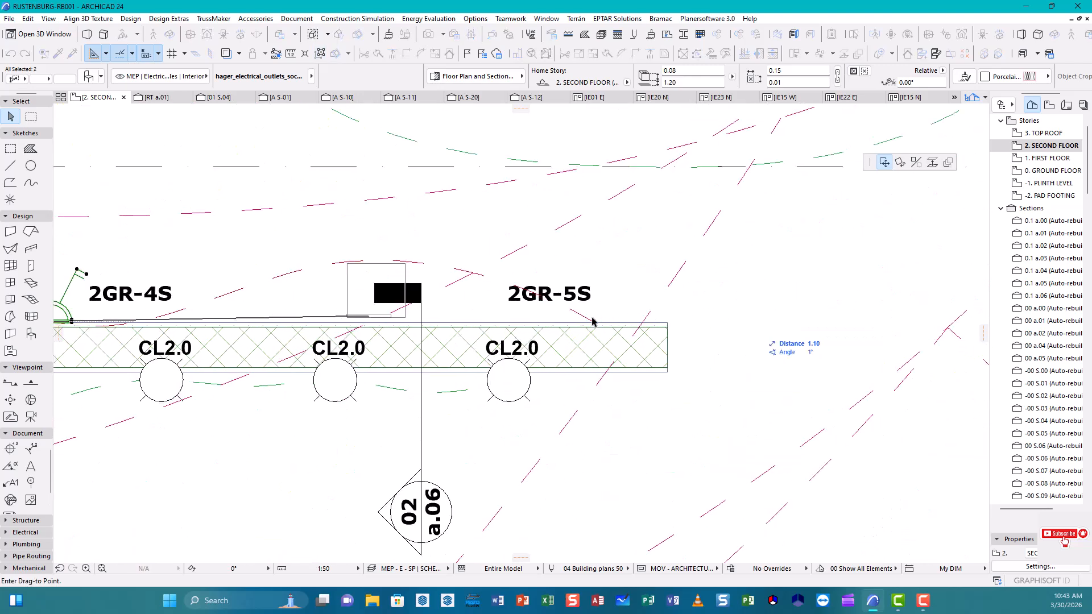
scroll(592, 322, "up", 2)
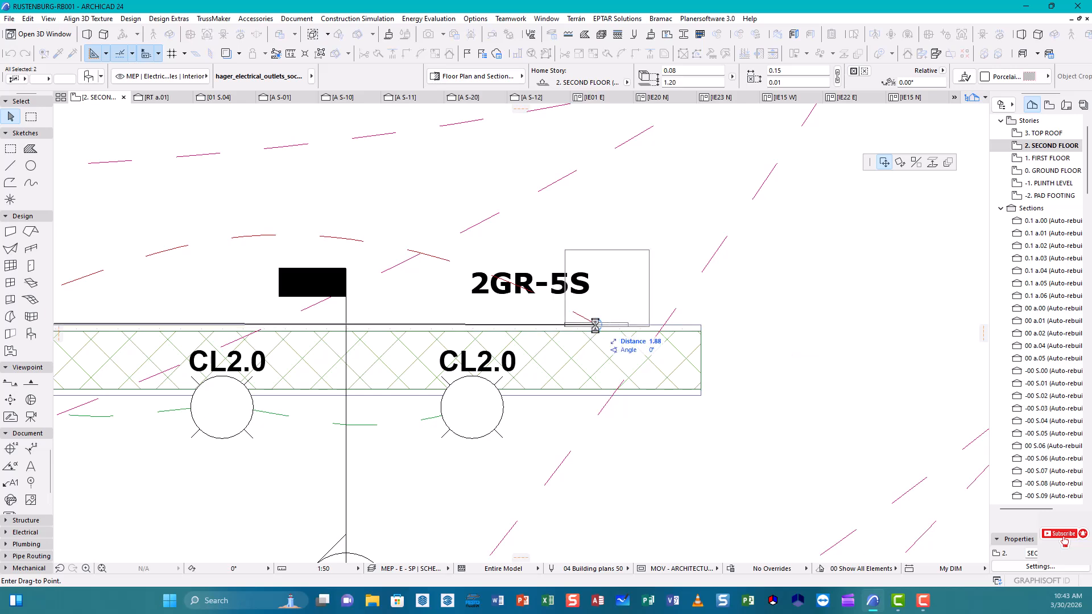
key("ctrl")
left_click(594, 325)
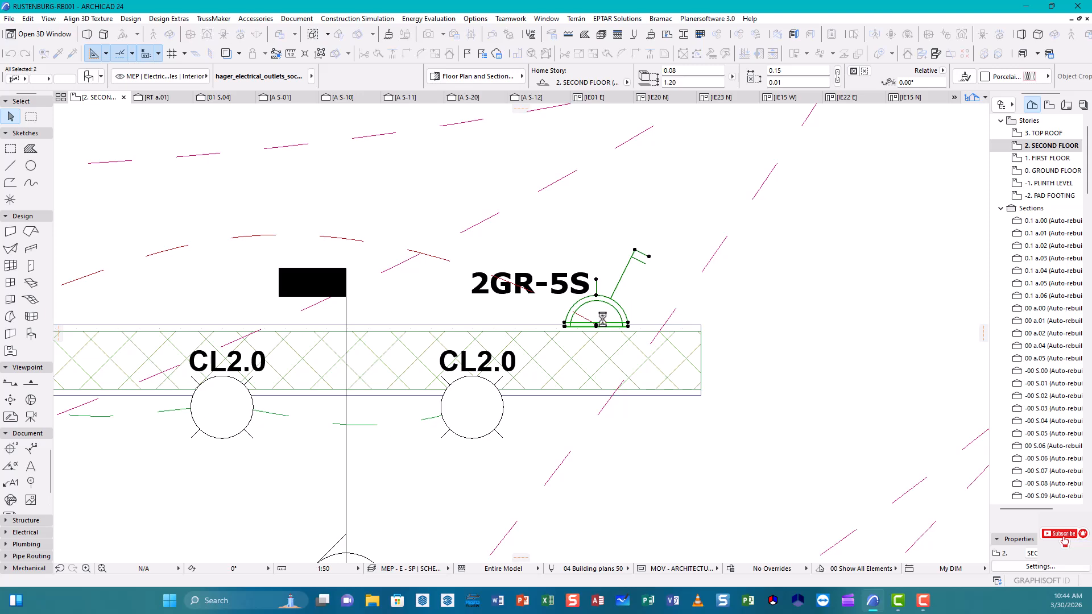
- Move the 2GR-5S symbol and outlet up so their base sits exactly on the wall's upper face line
scroll(594, 325, "up", 6)
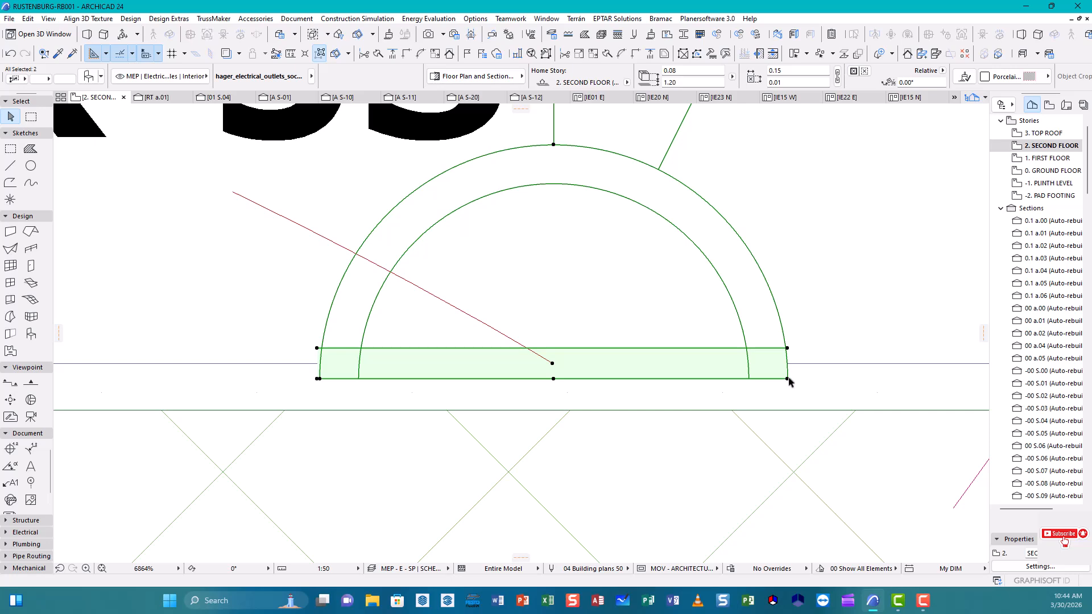
key("ctrl+d")
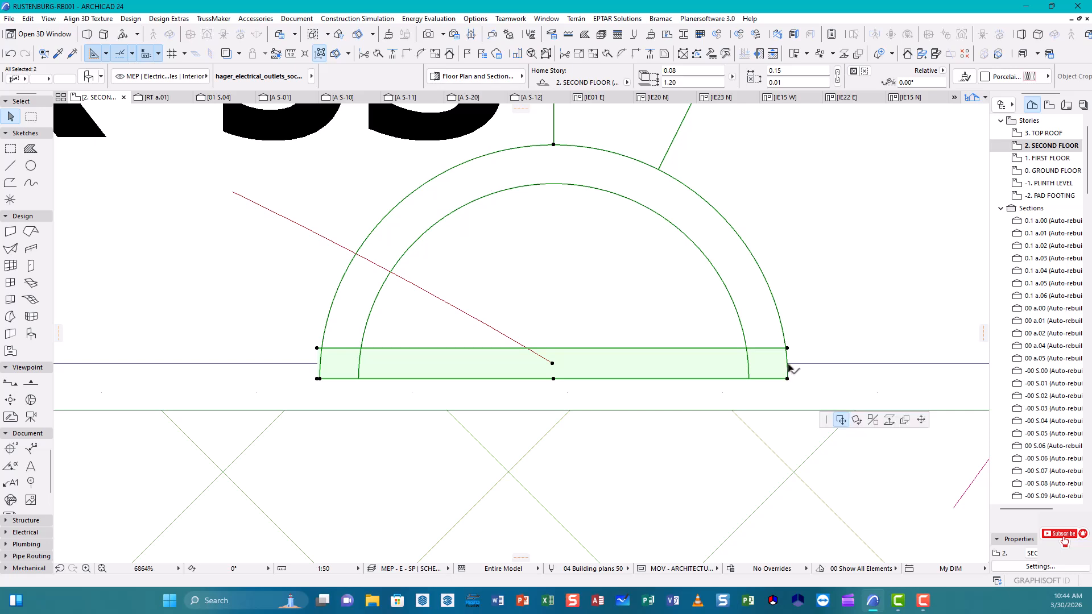
left_click(788, 379)
left_click(788, 364)
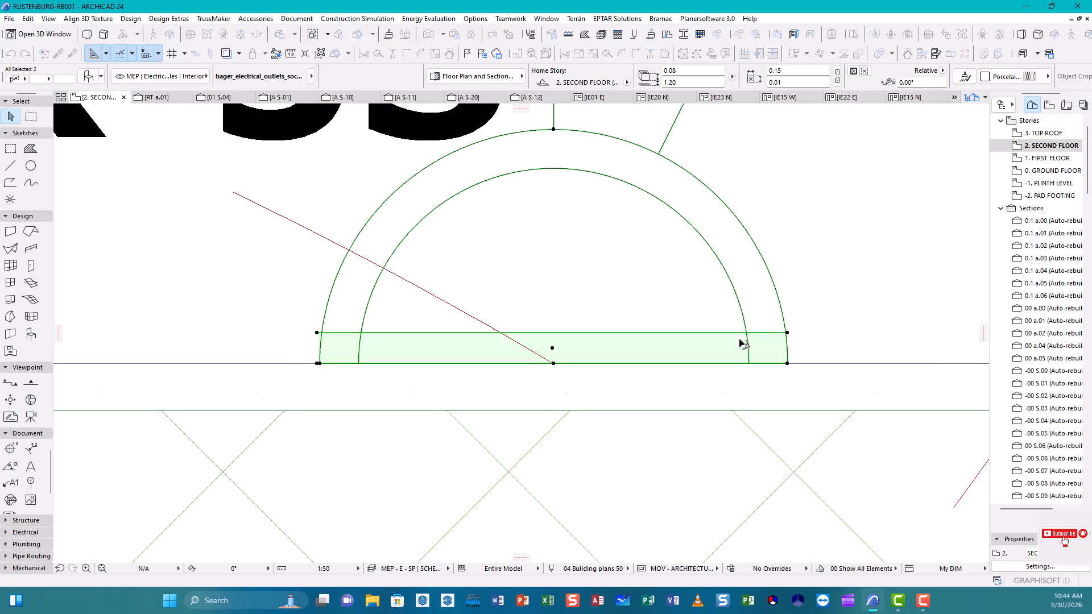
scroll(740, 340, "down", 6)
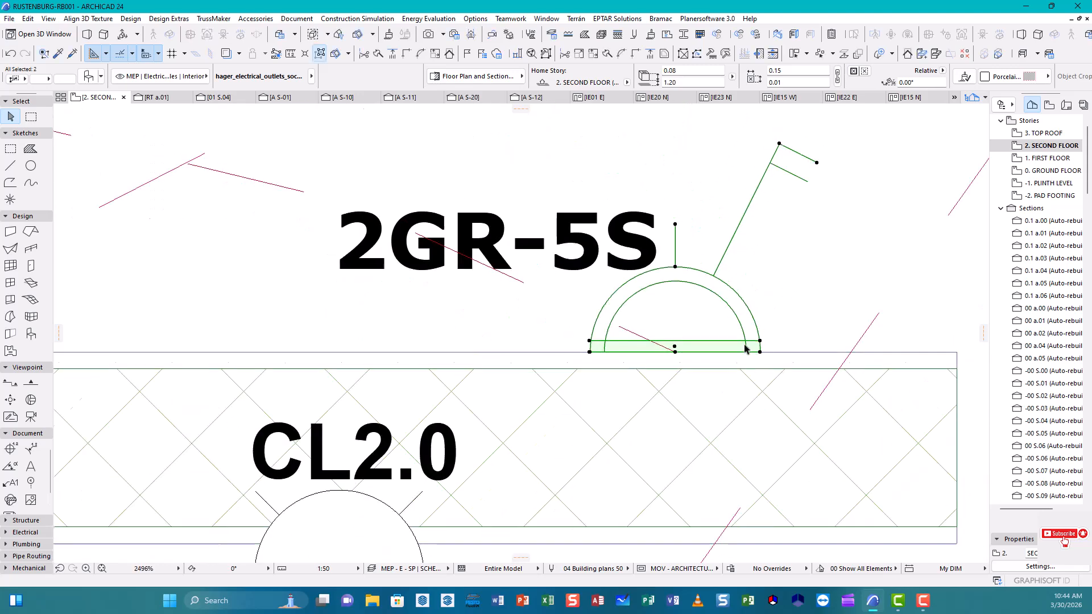
- Reduce the outlet object at the R-5S symbol to a single-slot frame in its object settings
scroll(745, 348, "down", 3)
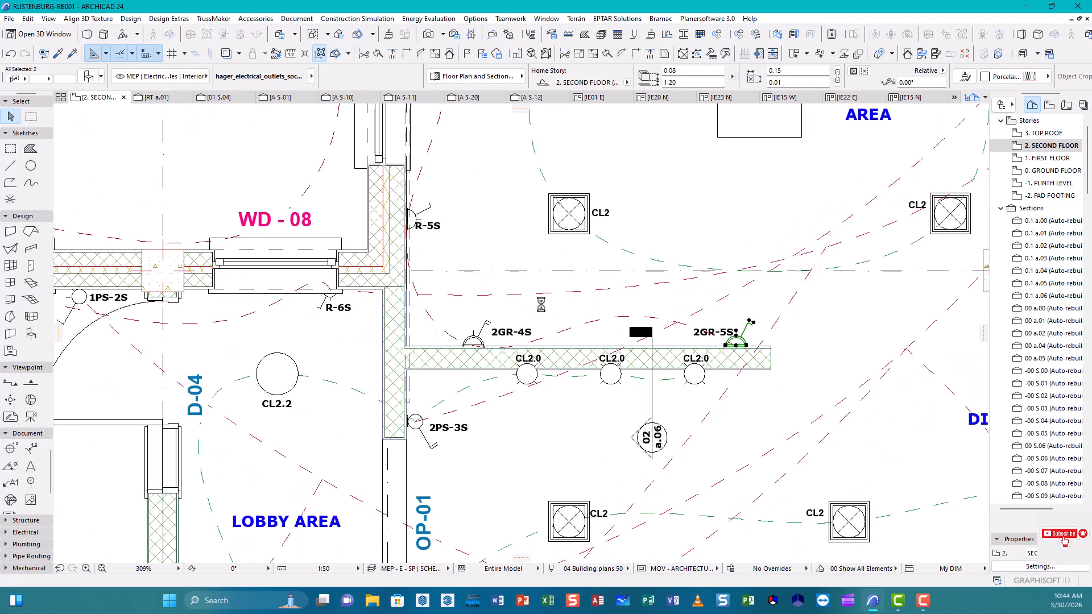
scroll(411, 219, "up", 9)
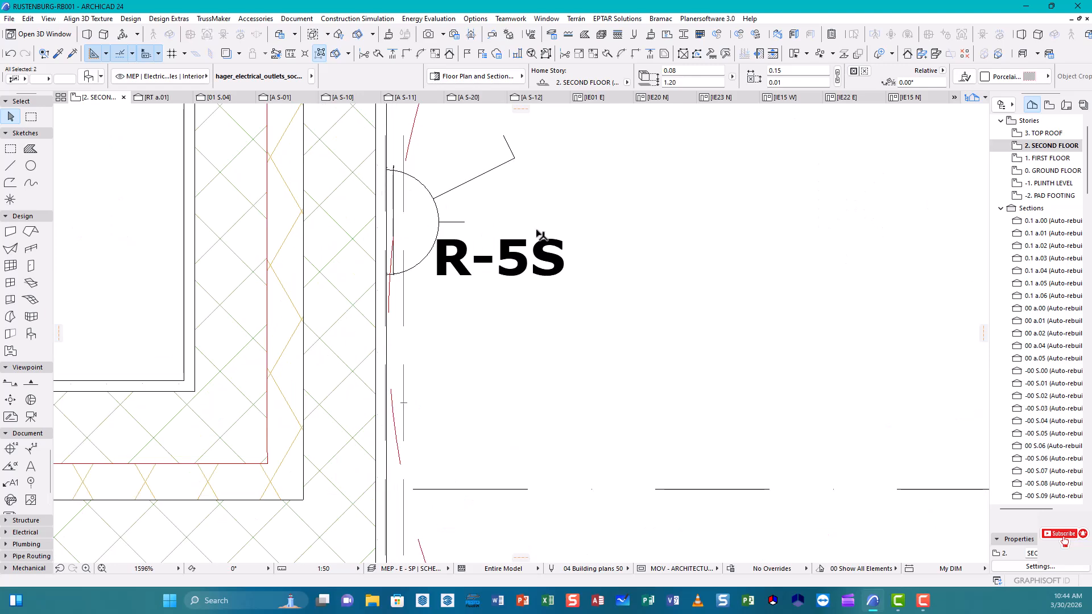
left_click(393, 170)
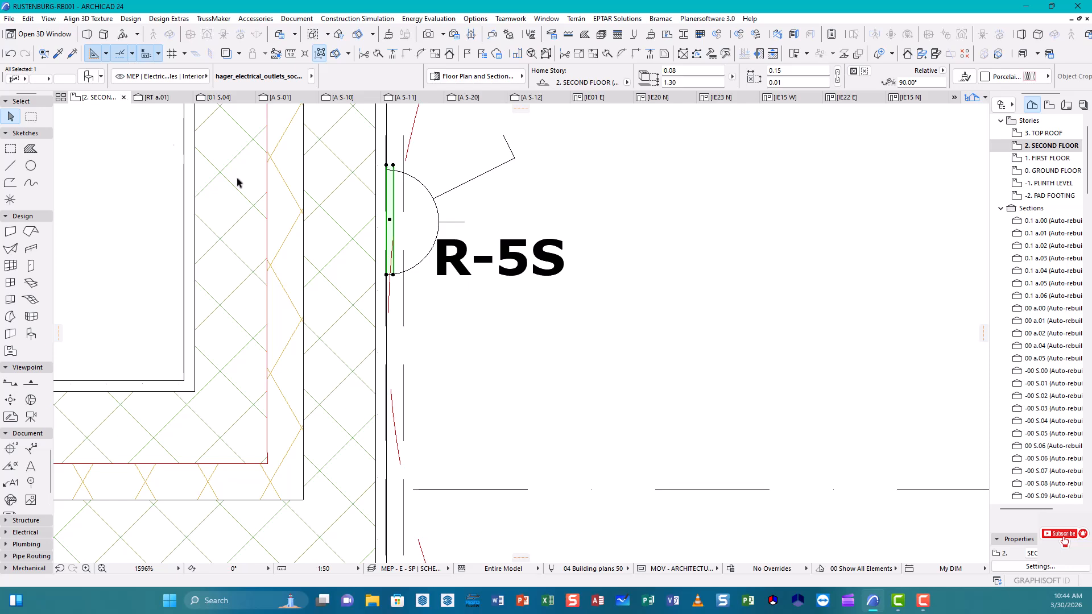
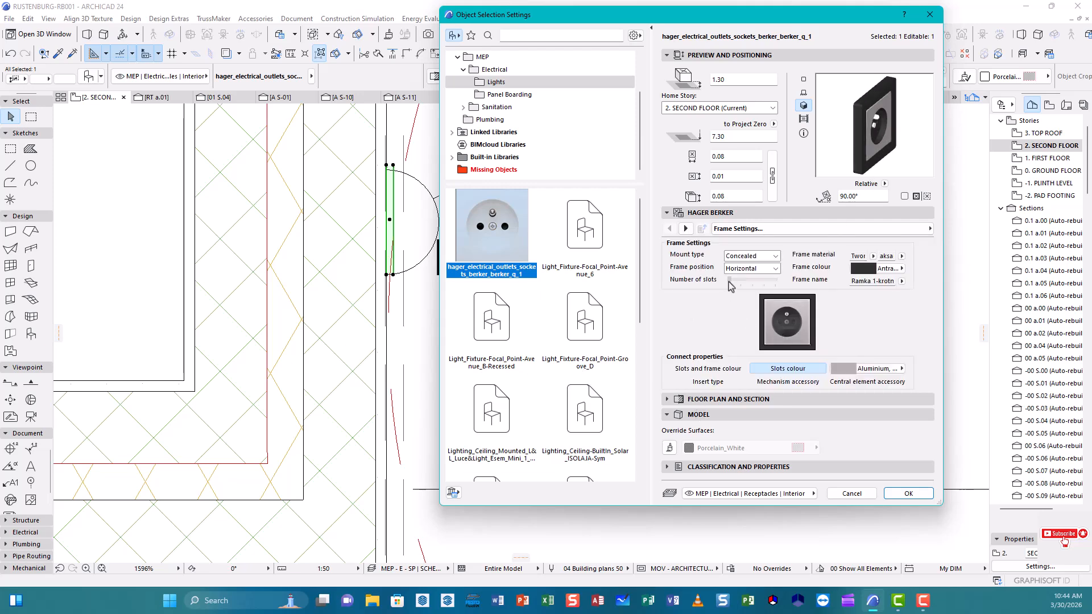
left_click_drag(734, 281, 764, 281)
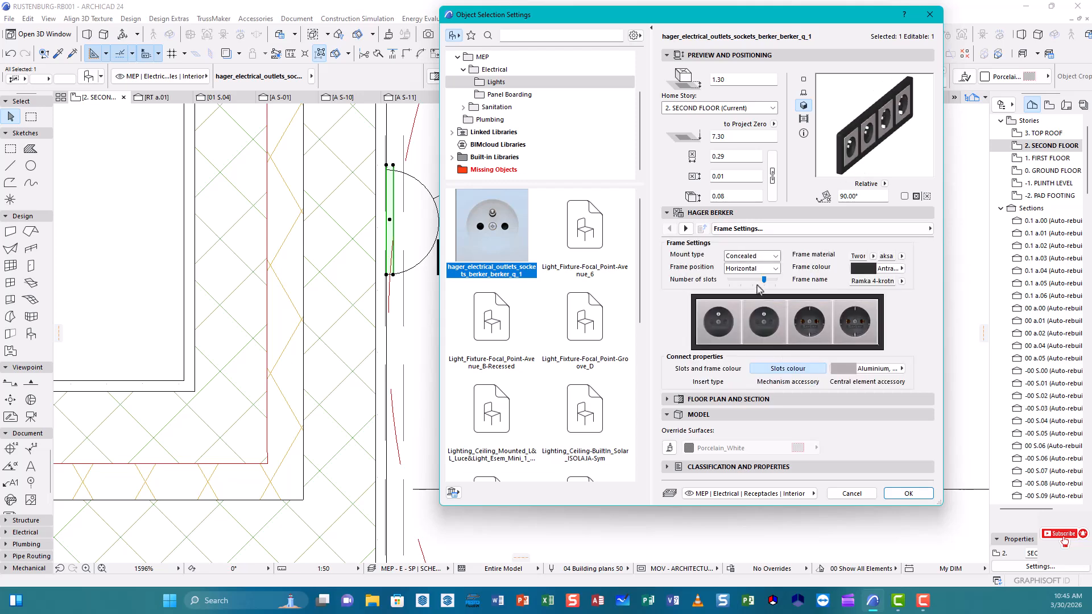
left_click_drag(764, 281, 726, 288)
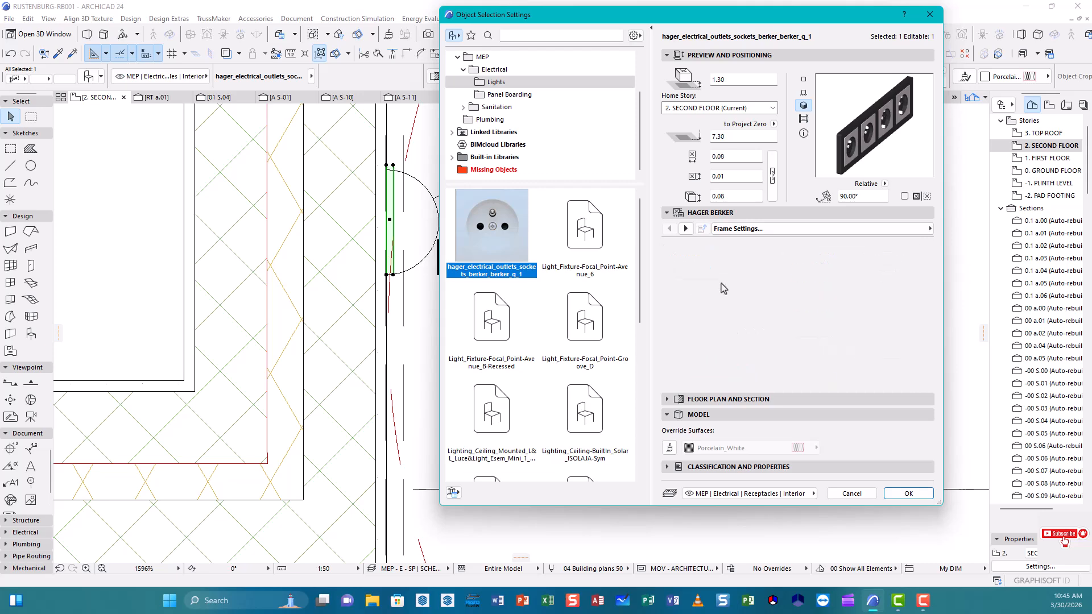
left_click(921, 495)
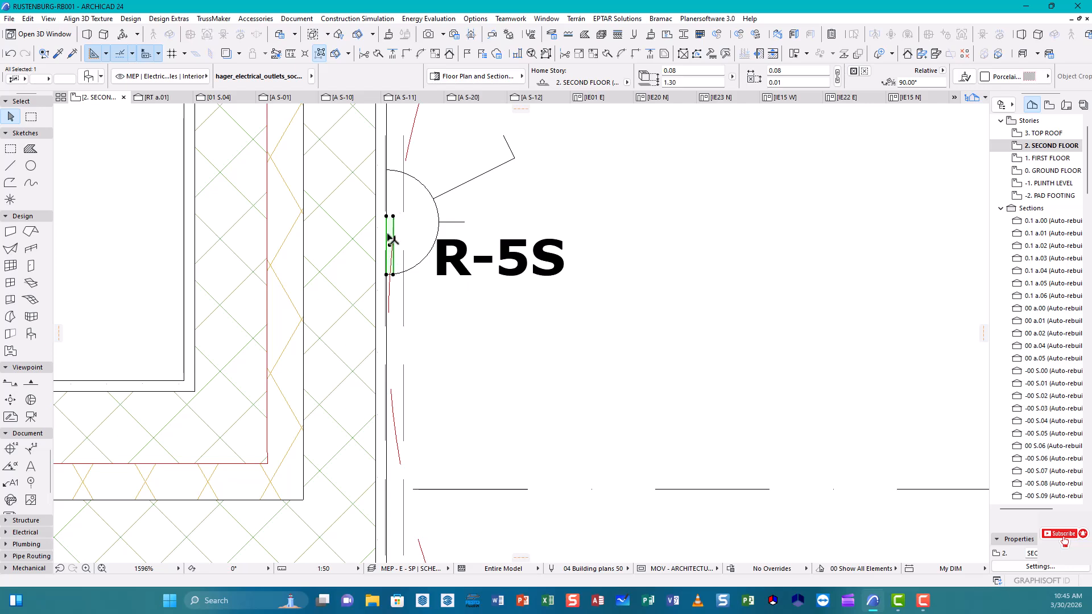
- Move the single outlet 0.04 up along the wall and resize the R-5S socket symbol to fit around it
scroll(390, 251, "up", 2)
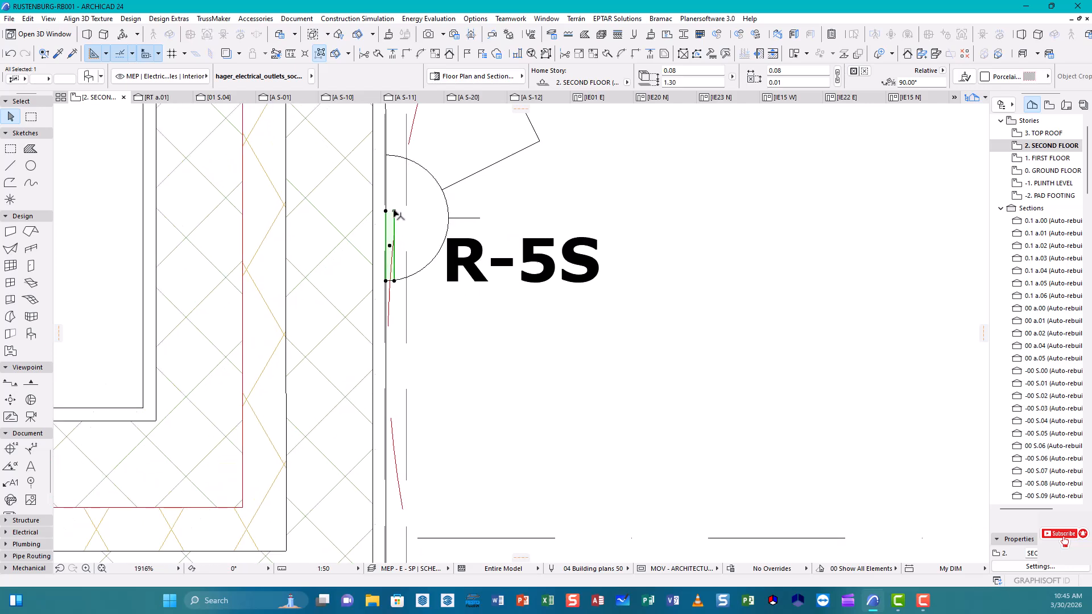
left_click(390, 247)
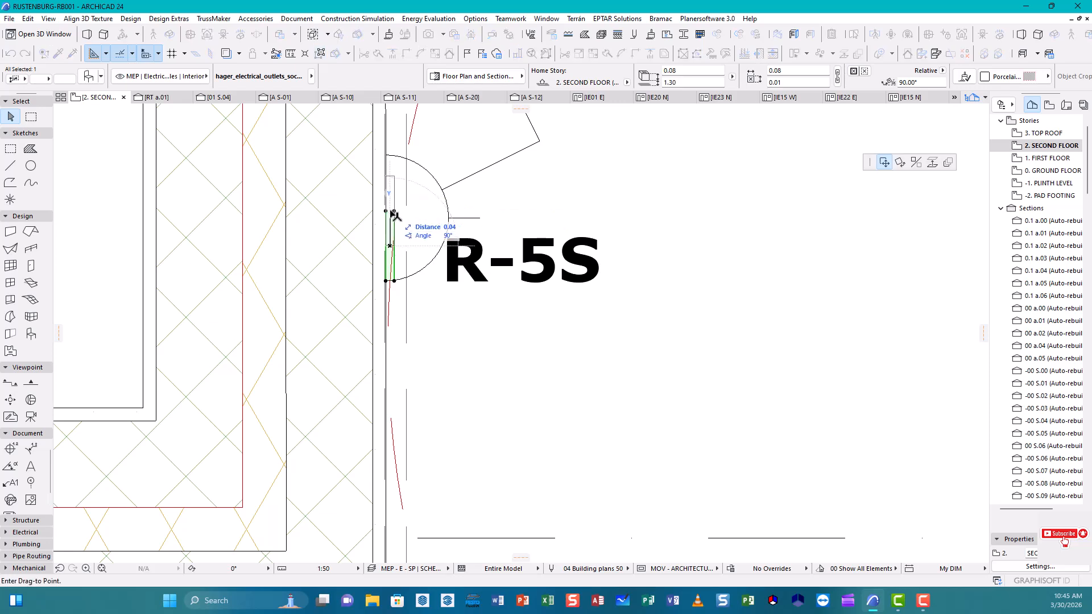
left_click(390, 211)
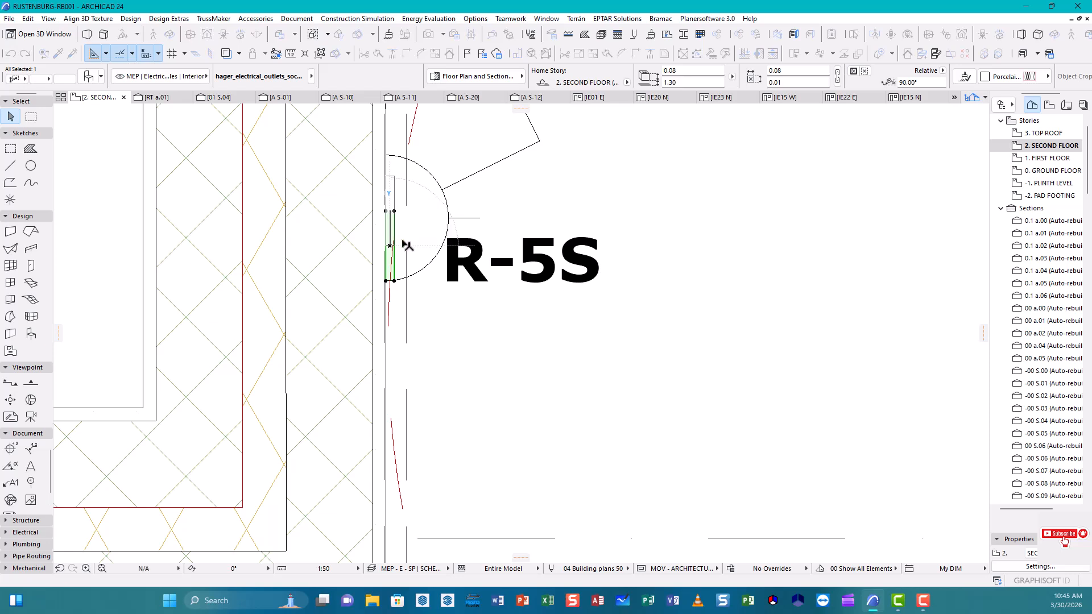
left_click(385, 282)
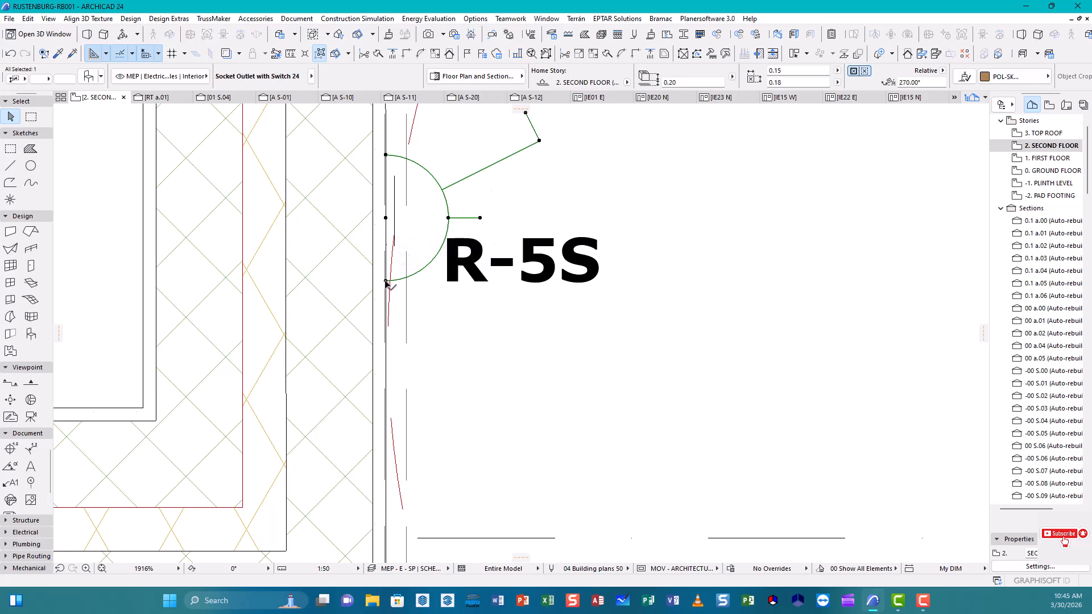
left_click(387, 281)
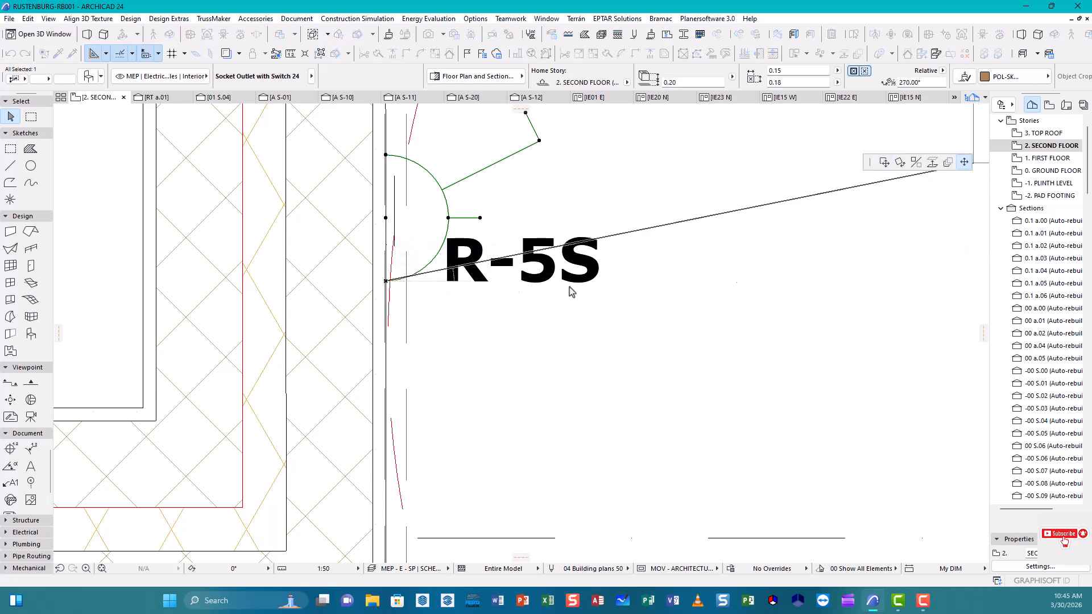
left_click(391, 250)
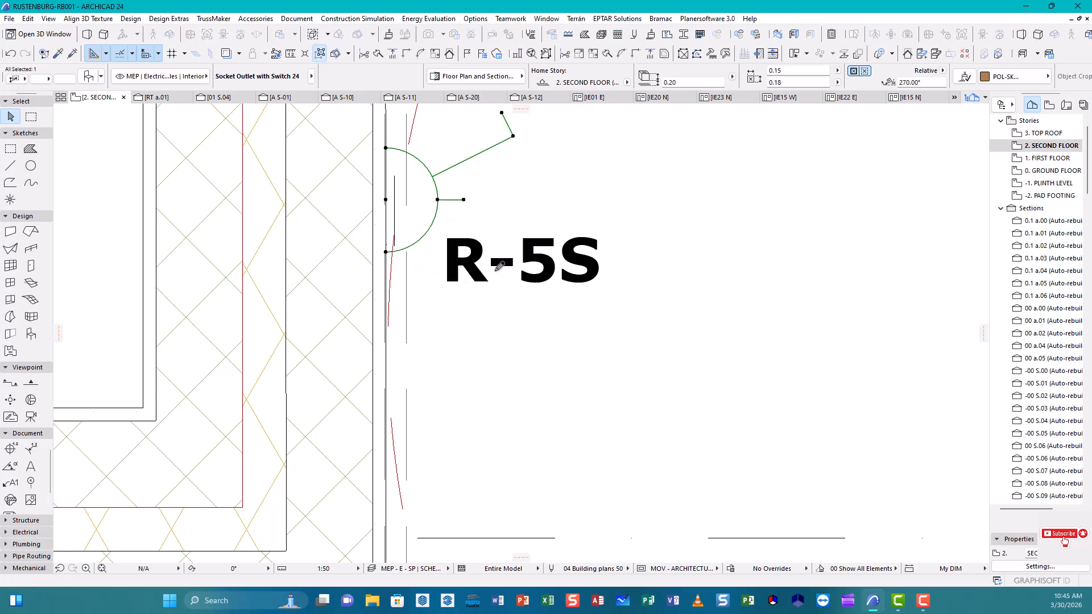
scroll(419, 277, "down", 10)
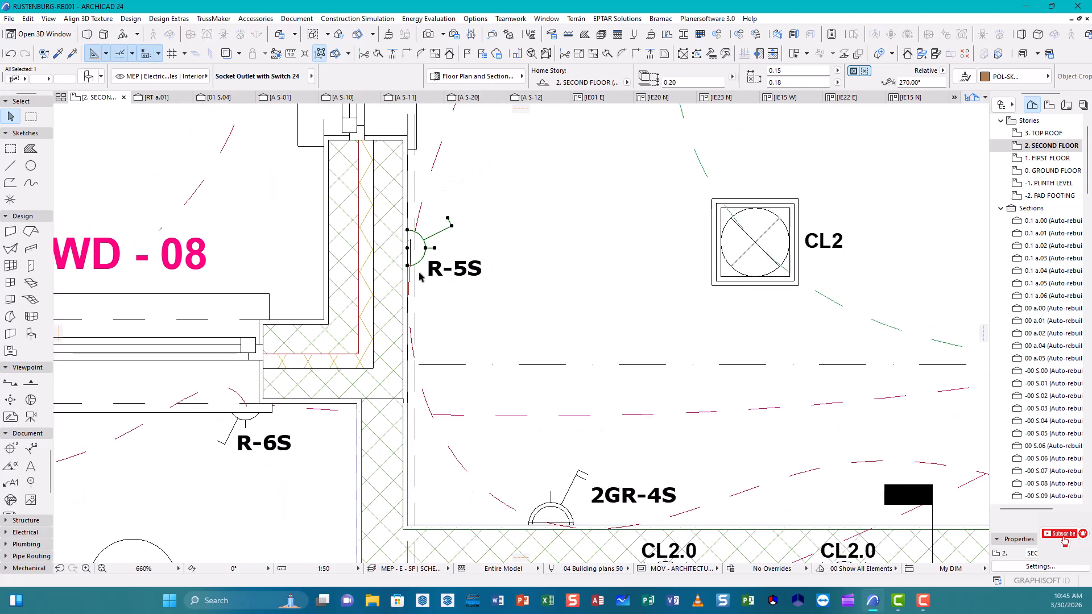
scroll(464, 294, "down", 3)
key("Escape")
- Copy the R-5S outlet to the clear space just below the wall beside the R-4S symbol, about 2.93 away
scroll(458, 264, "up", 10)
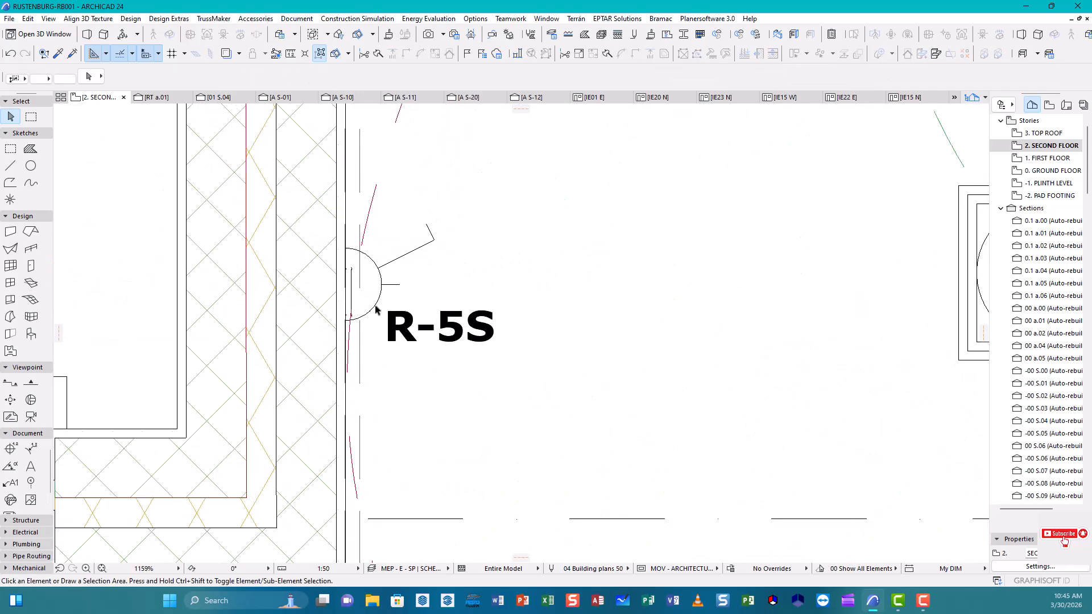
left_click(351, 279)
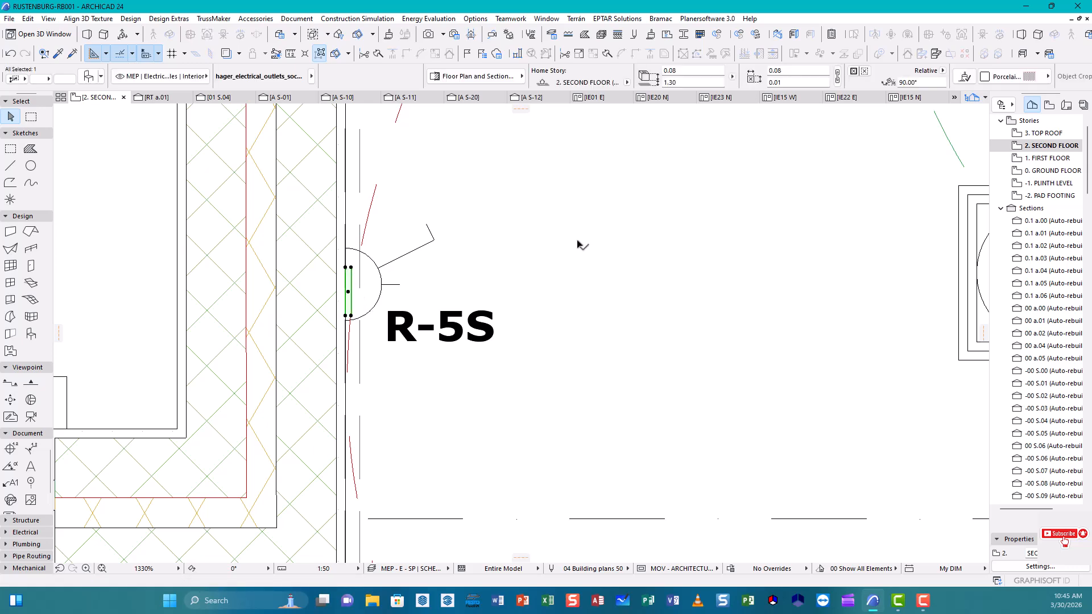
left_click(580, 284)
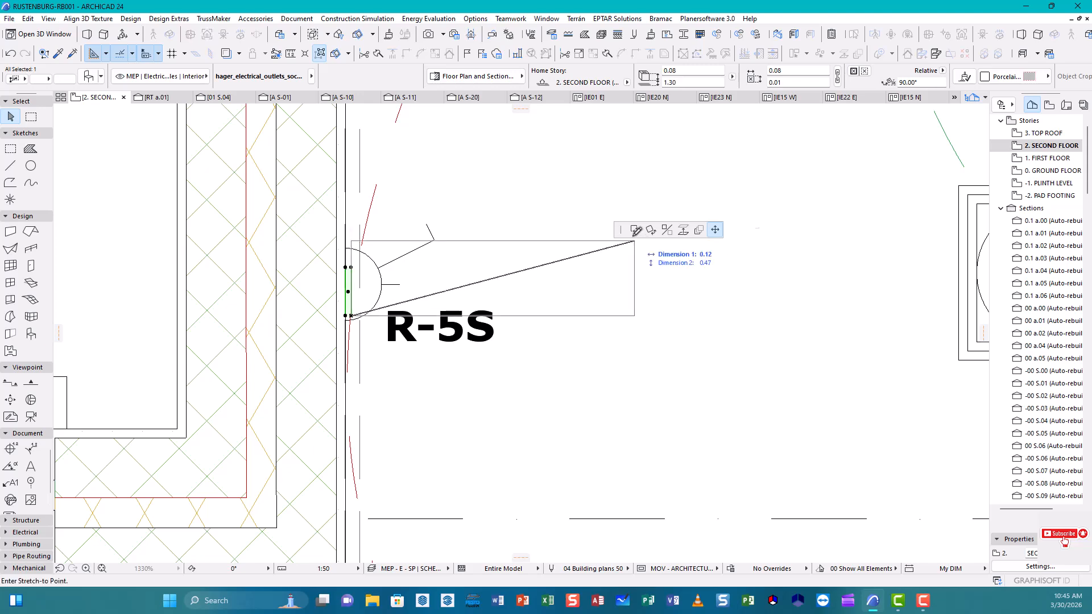
left_click(884, 162)
scroll(522, 307, "down", 5)
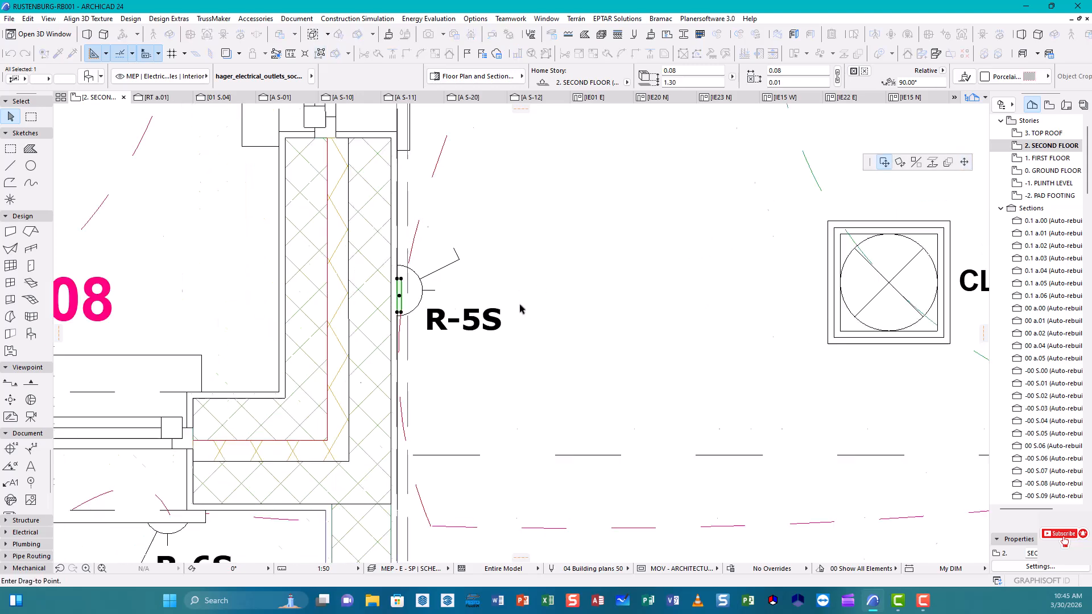
scroll(522, 307, "down", 4)
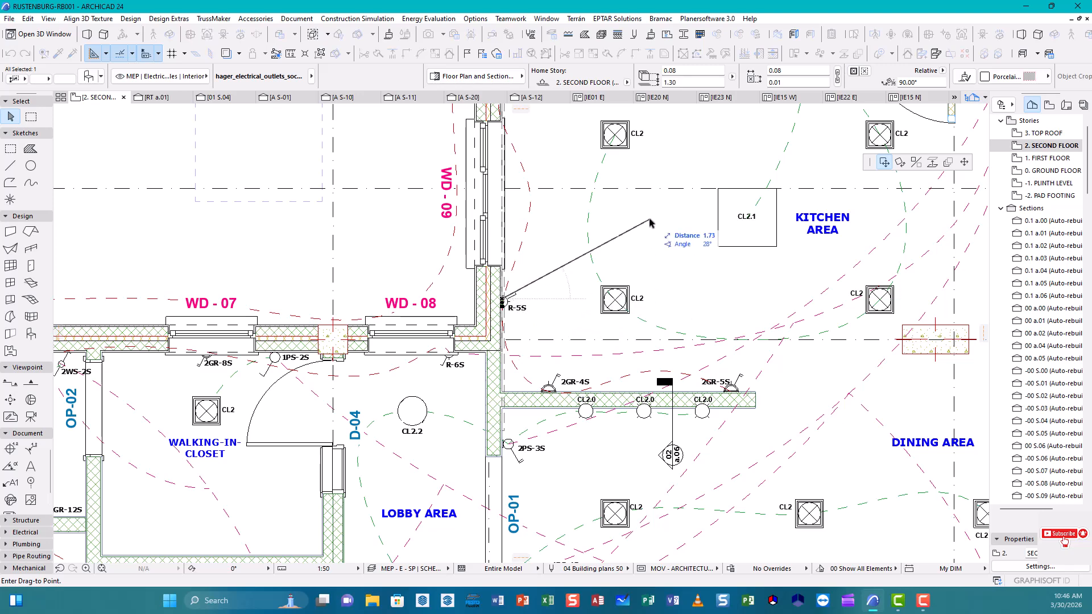
middle_click_drag(629, 254, 531, 305)
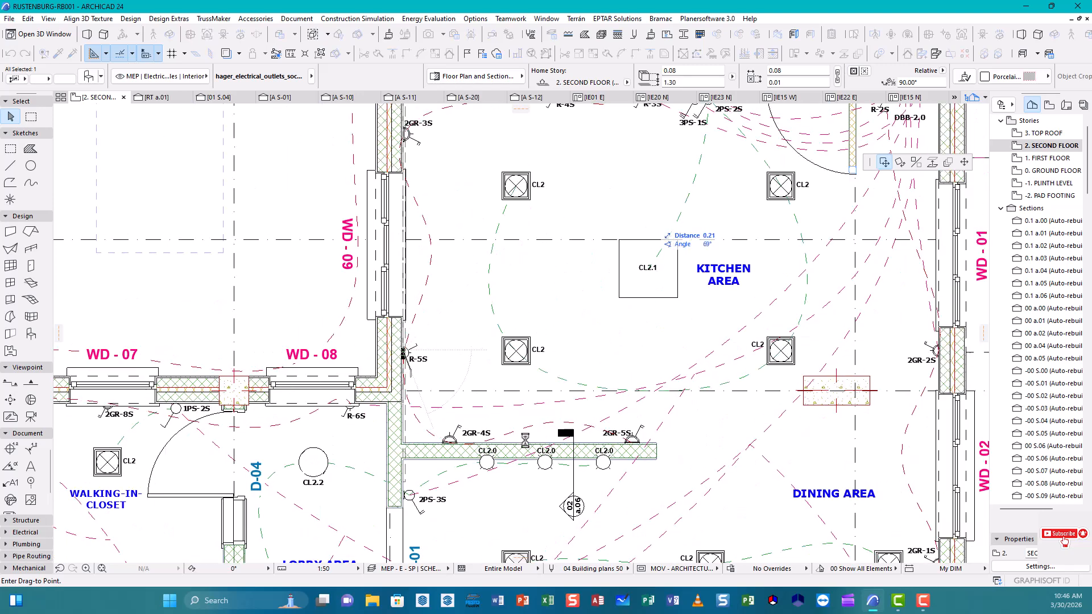
middle_click_drag(591, 119, 549, 275)
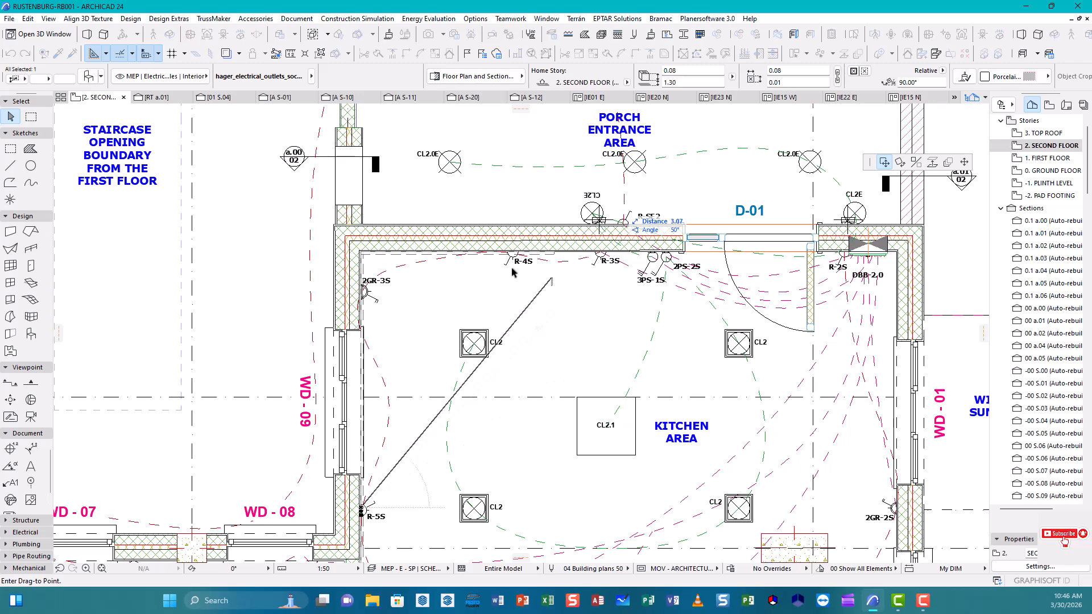
scroll(522, 246, "up", 3)
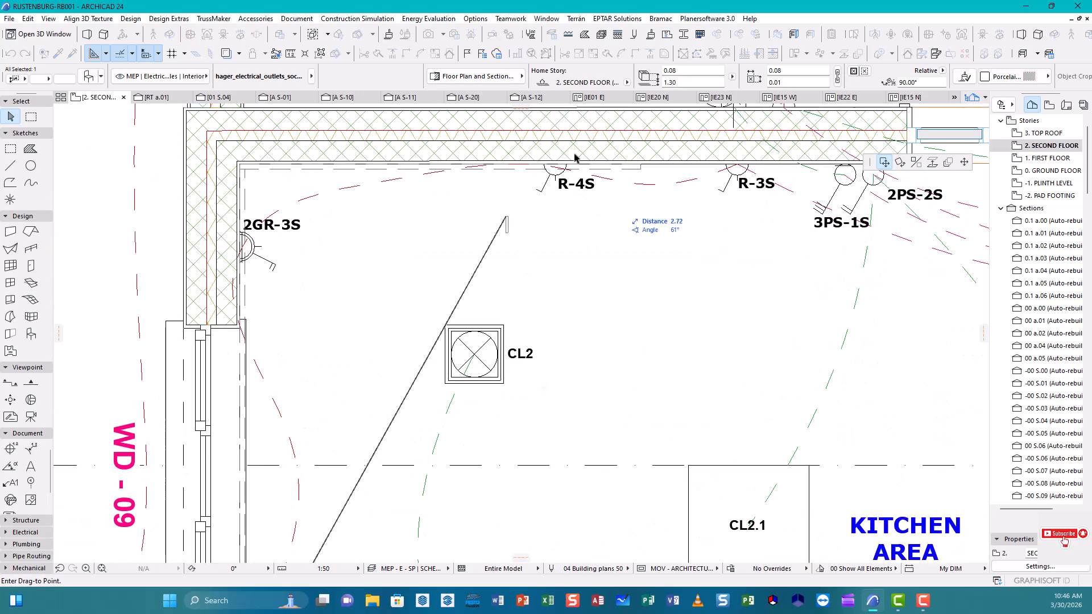
scroll(575, 158, "up", 2)
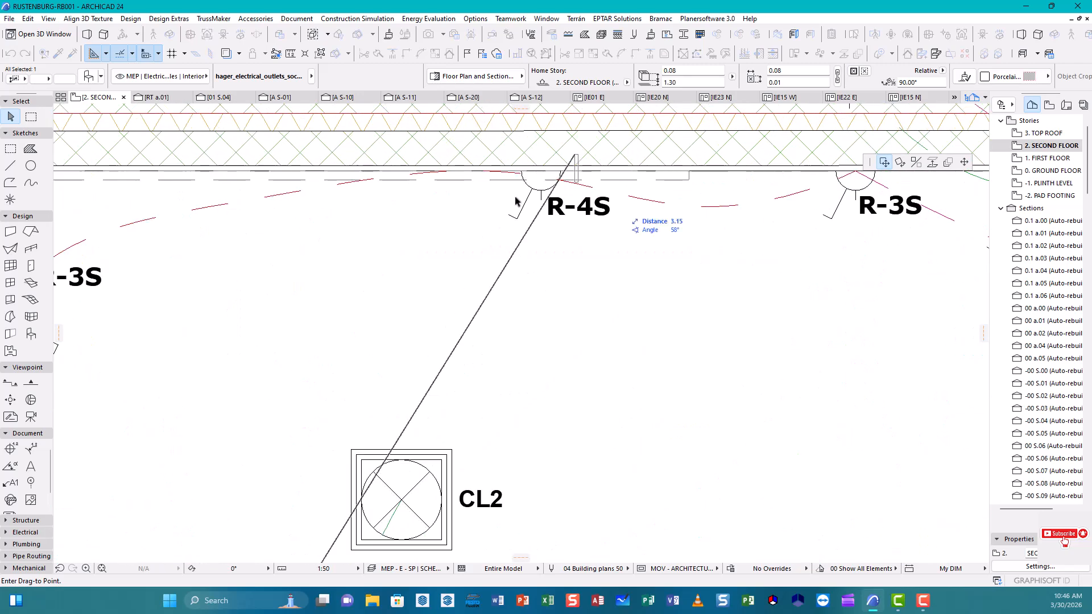
scroll(549, 190, "up", 2)
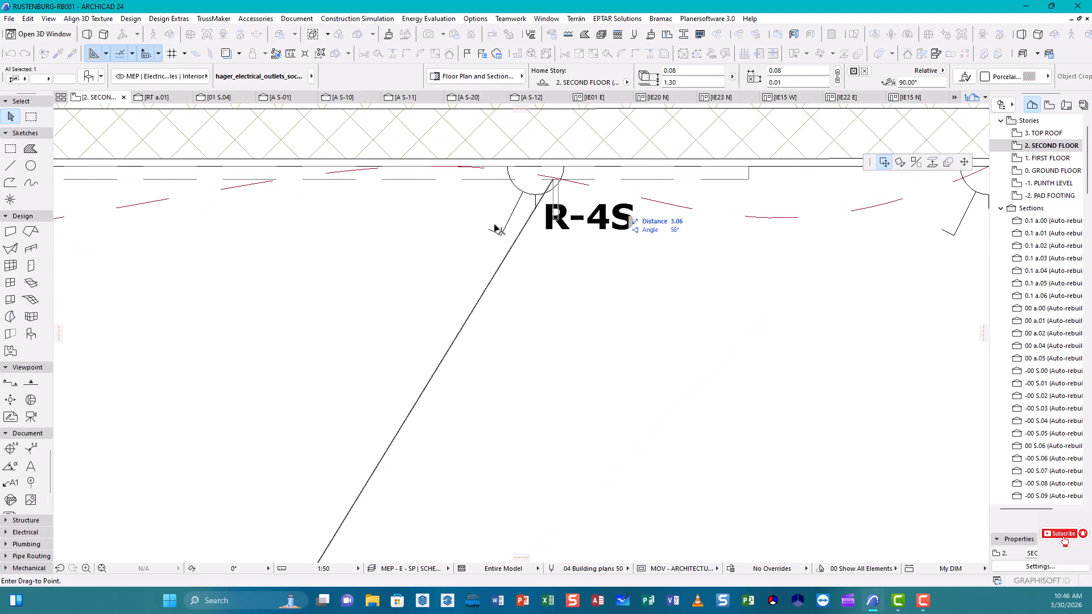
scroll(476, 224, "up", 1)
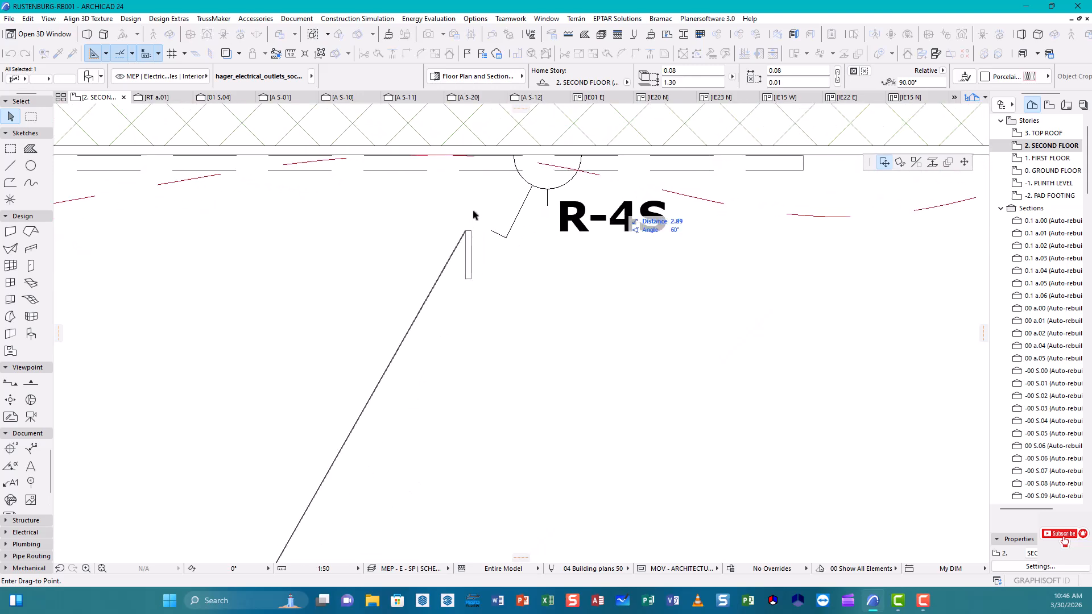
key("ctrl")
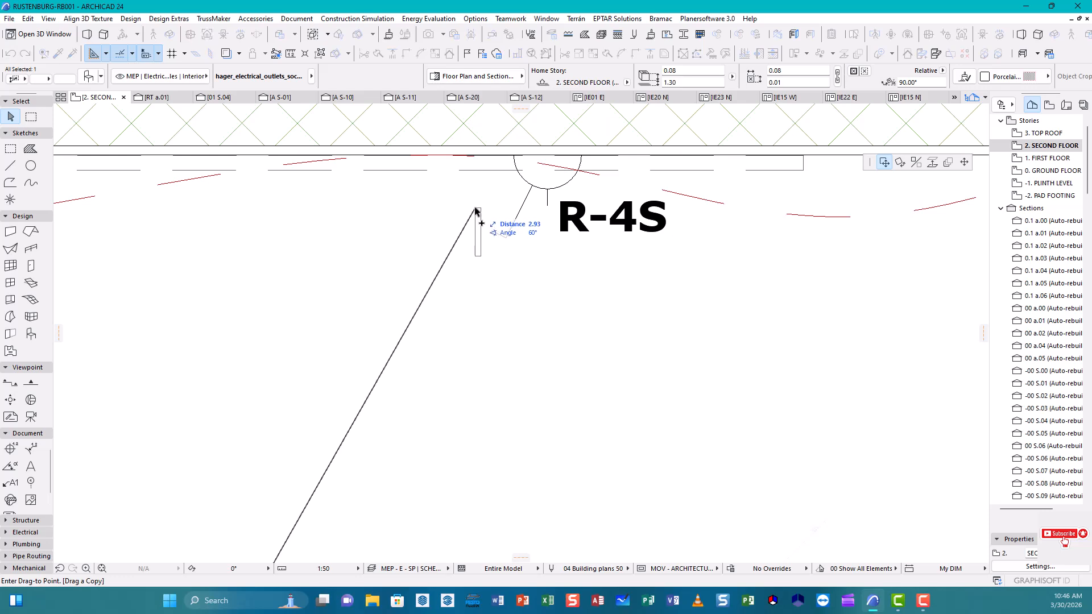
key("Escape")
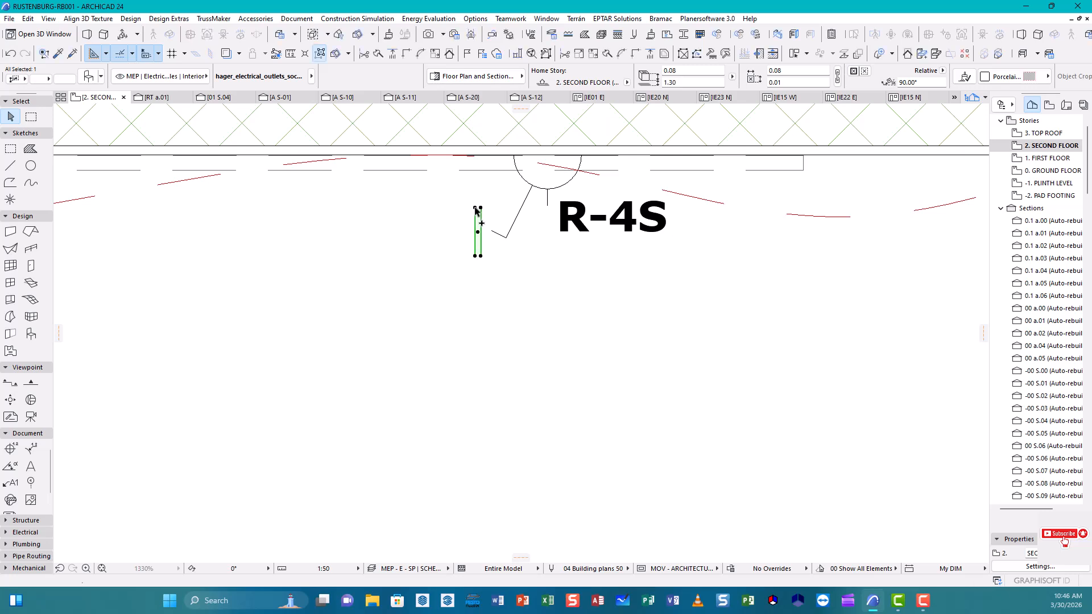
- Rotate the copied outlet 90° about its centre and move it against the wall face inside the R-4S symbol
key("ctrl+e")
left_click(477, 232)
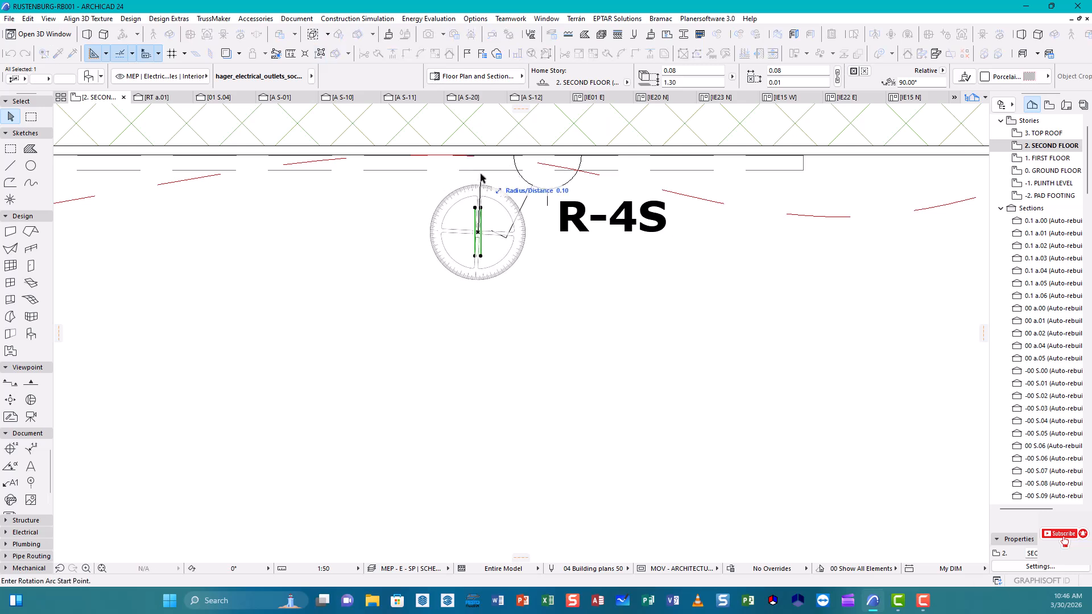
left_click(478, 170)
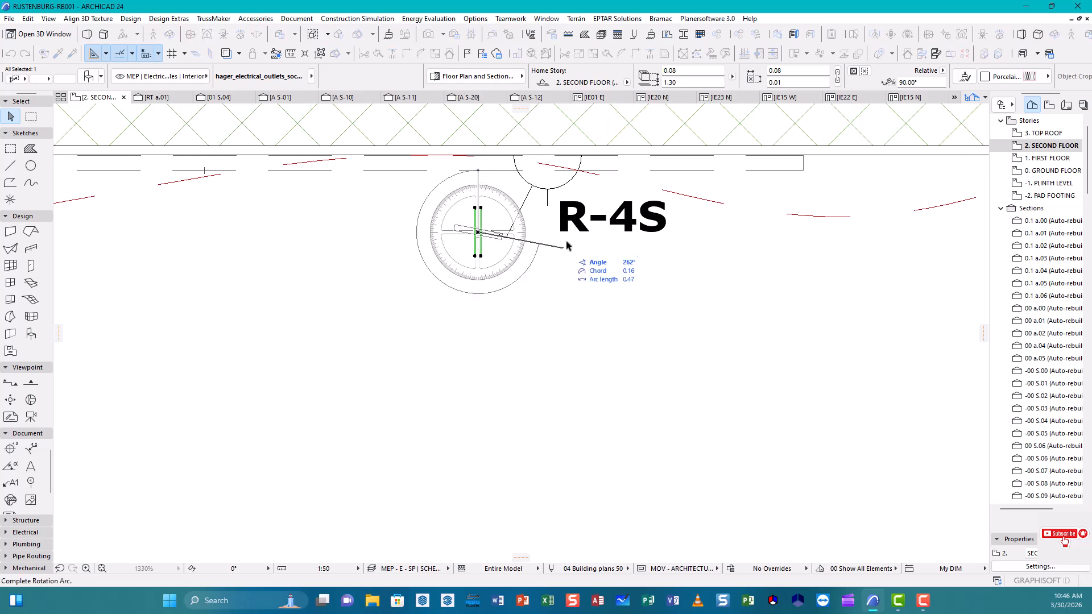
left_click(549, 233)
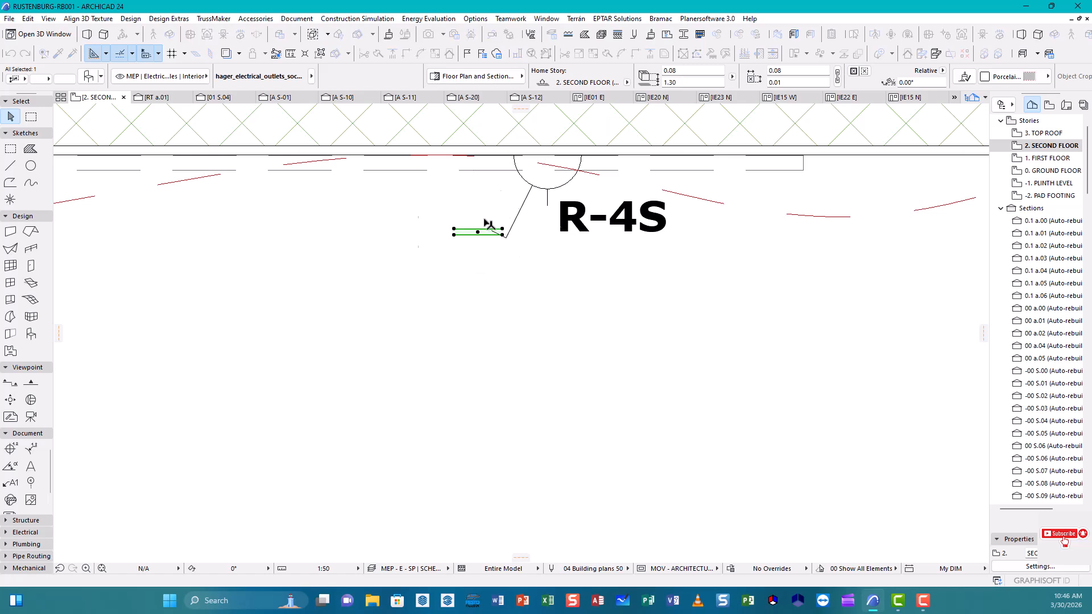
left_click(501, 234)
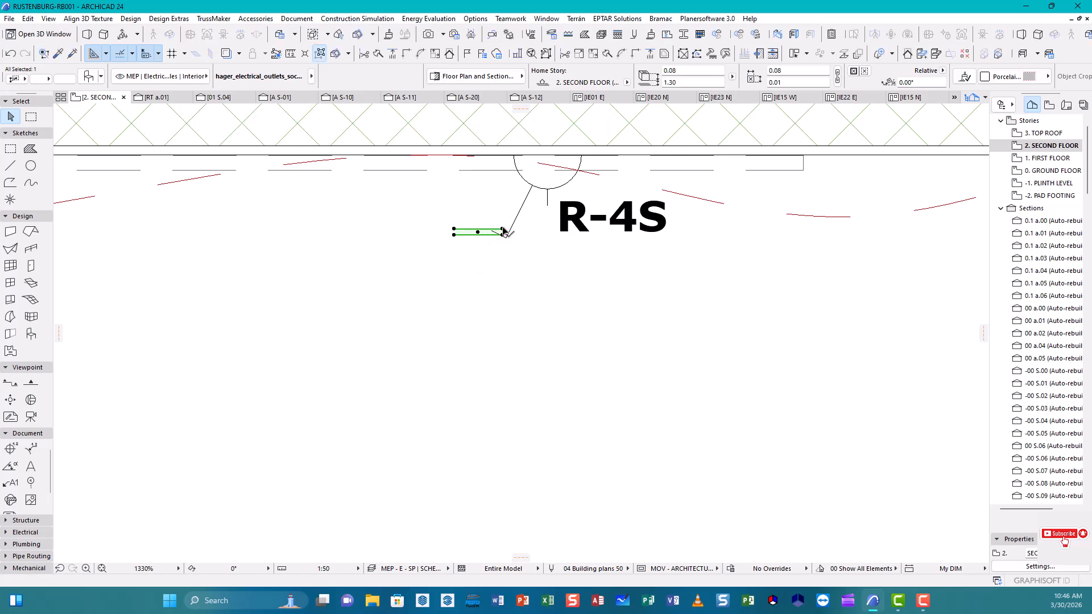
left_click(573, 158)
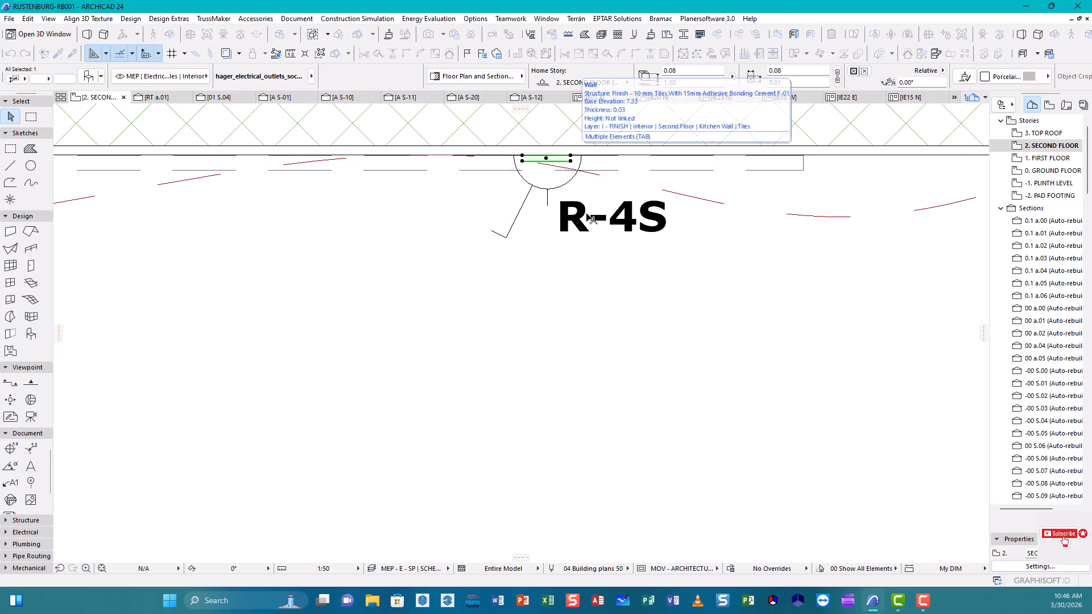
- Copy the R-4S outlet 0.90 horizontally along the wall face to the R-3S symbol
key("ctrl+d")
left_click(538, 324)
scroll(538, 325, "down", 5)
scroll(542, 327, "up", 1)
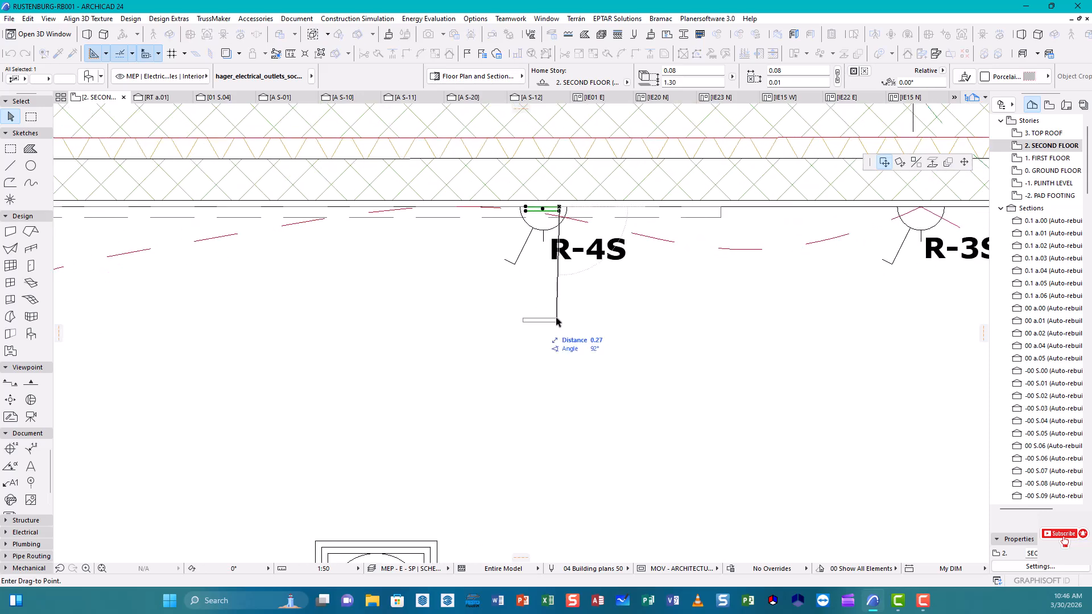
scroll(556, 321, "down", 5)
scroll(555, 318, "up", 1)
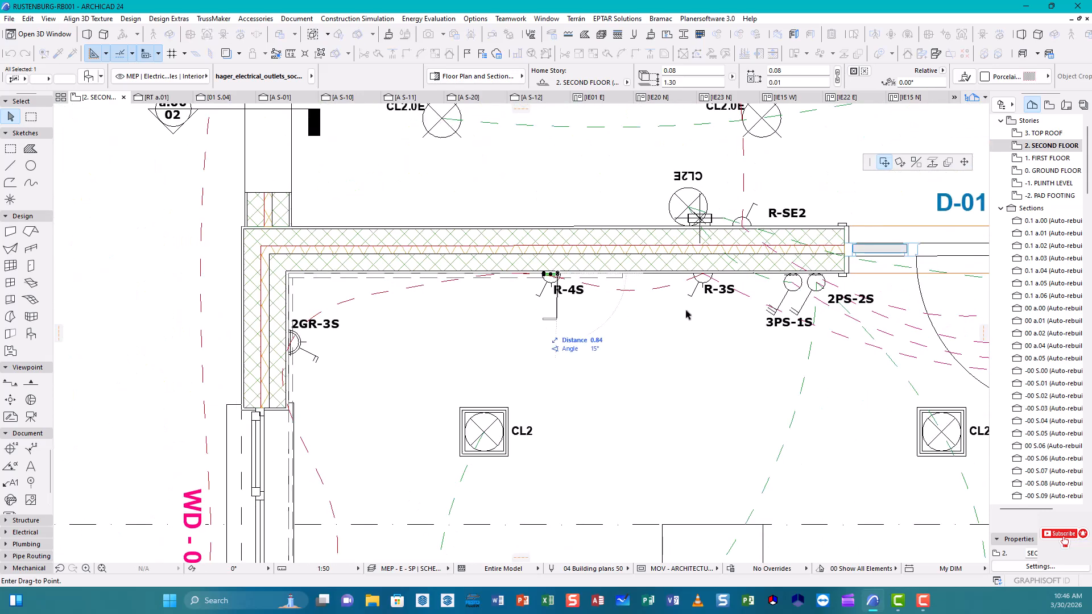
middle_click_drag(447, 324, 396, 317)
scroll(405, 284, "up", 5)
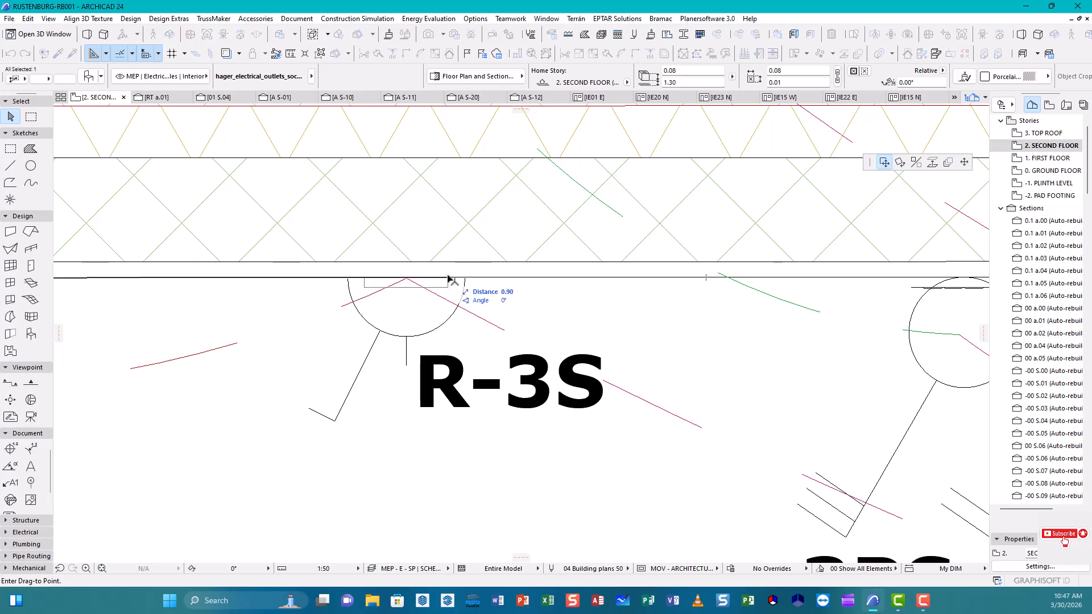
key("ctrl")
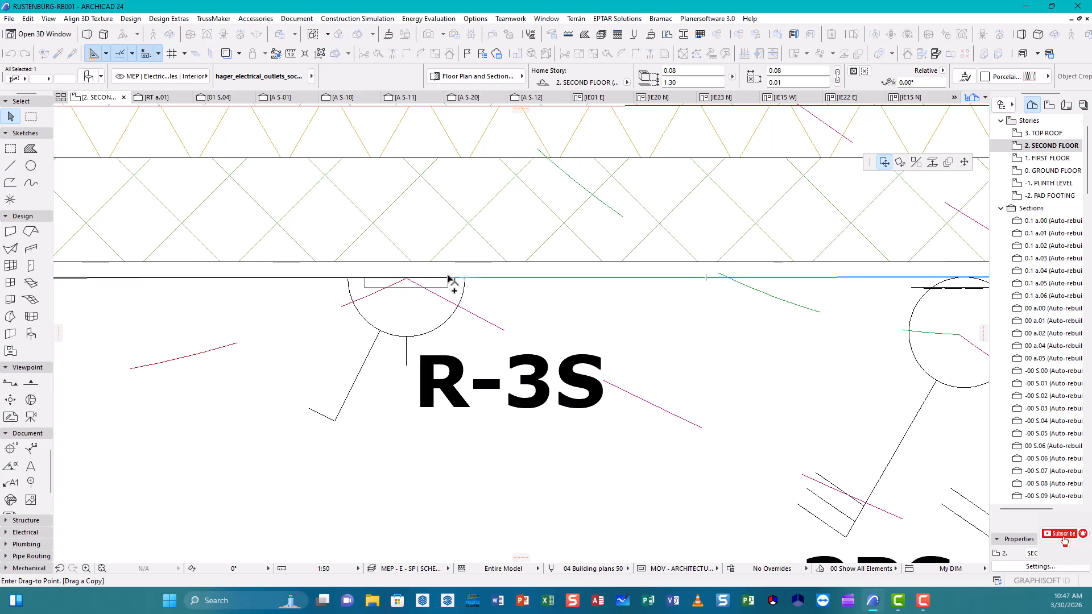
left_click(447, 278)
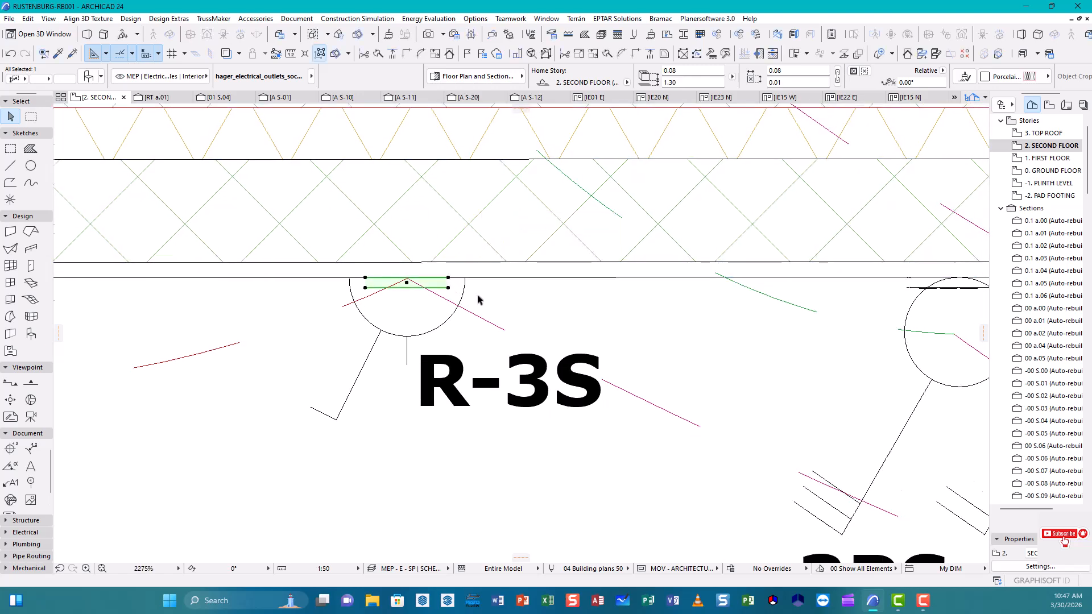
- Set the elevation of the outlet at the R-3S symbol to 0.57 above the second floor
scroll(478, 296, "down", 4)
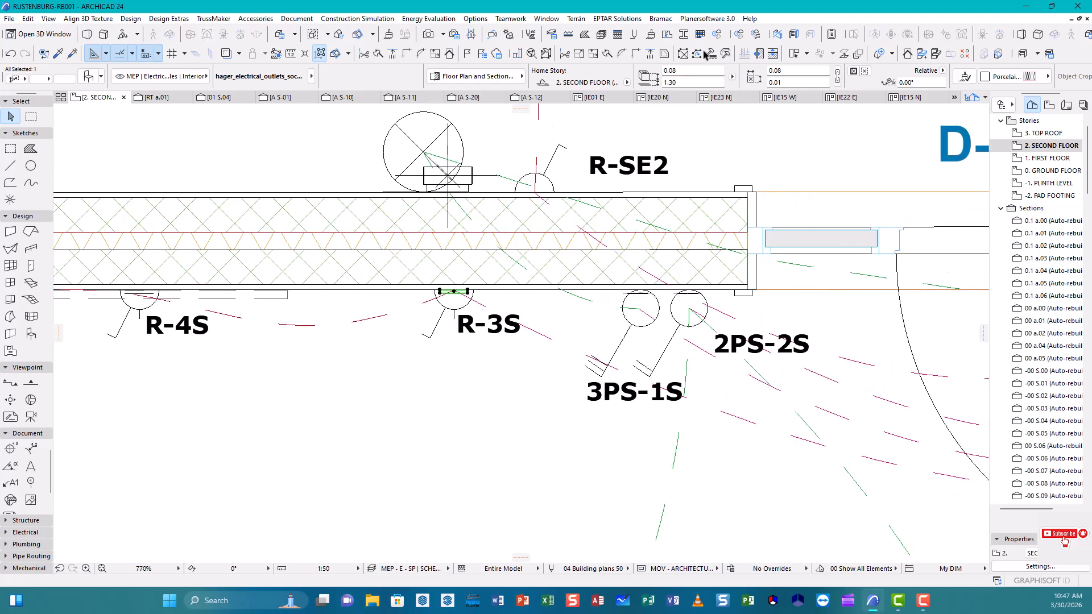
left_click(688, 82)
left_click_drag(679, 83, 590, 91)
scroll(438, 304, "up", 3)
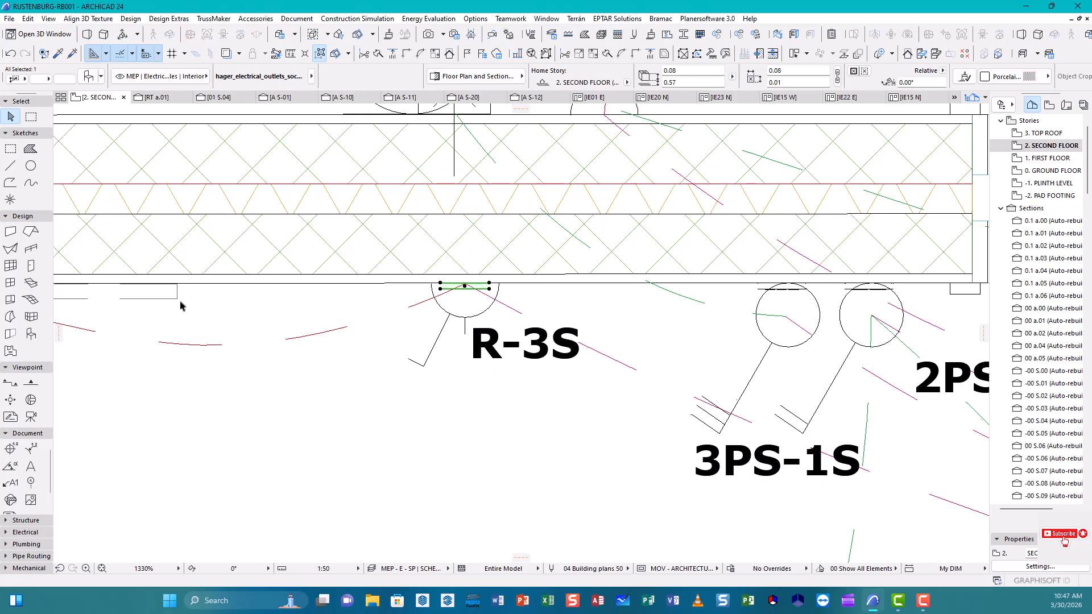
scroll(170, 285, "down", 3)
key("Escape")
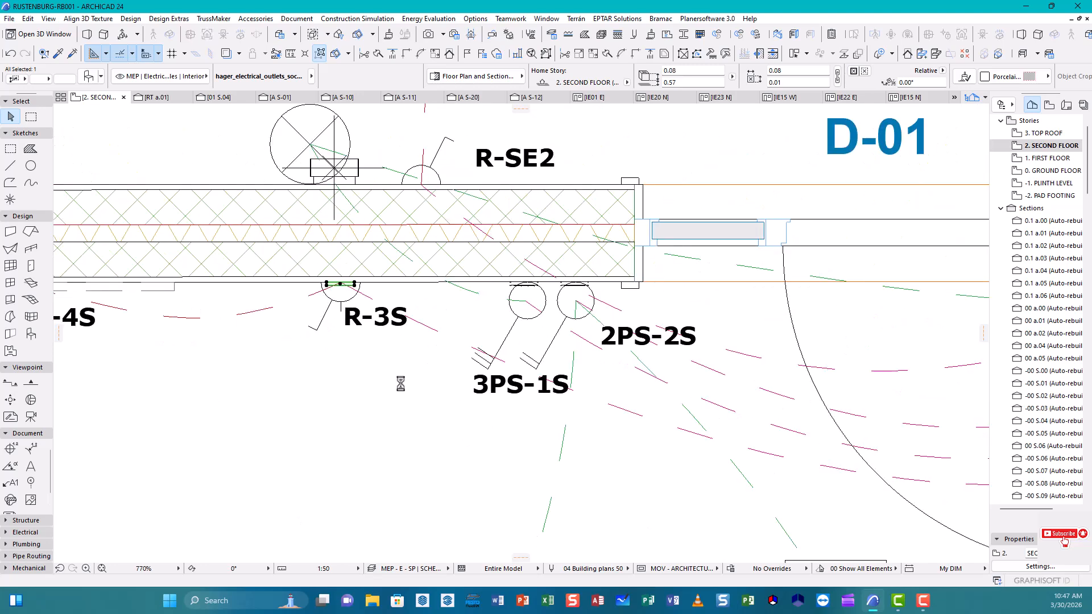
- Copy the R-3S outlet 2.51 horizontally along the wall face to the R-2S symbol beside the DBB-2.0 board
left_click(353, 283)
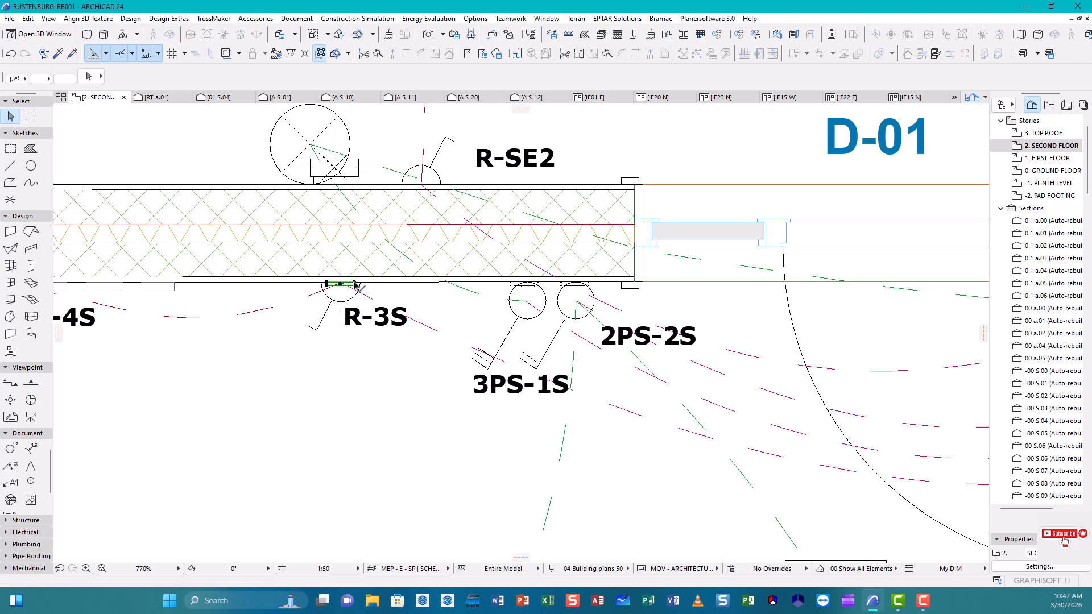
left_click(638, 300)
scroll(637, 300, "down", 3)
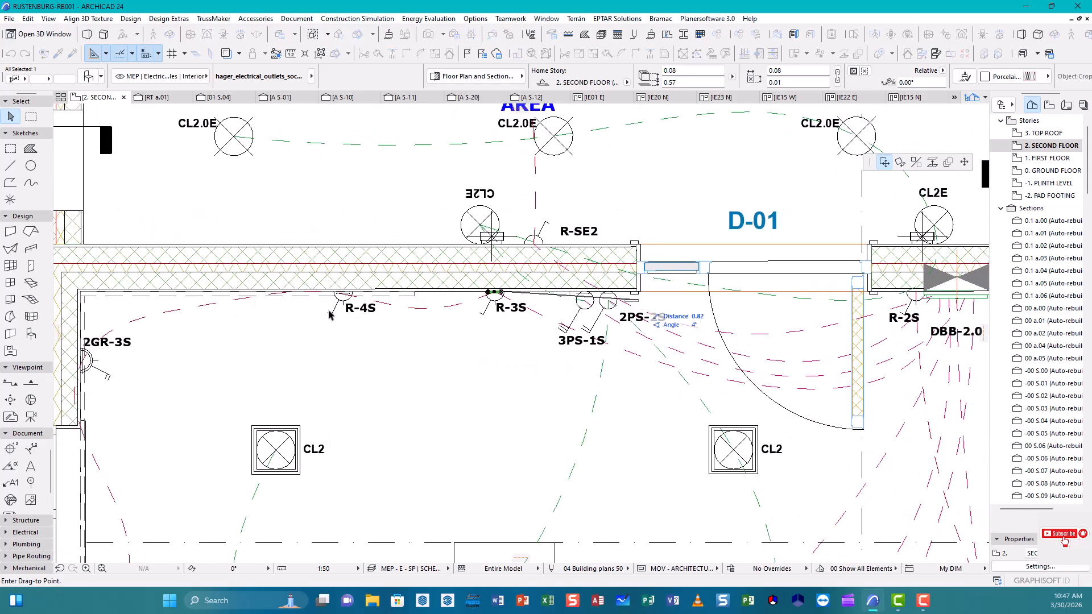
scroll(924, 297, "up", 4)
middle_click_drag(924, 297, 573, 305)
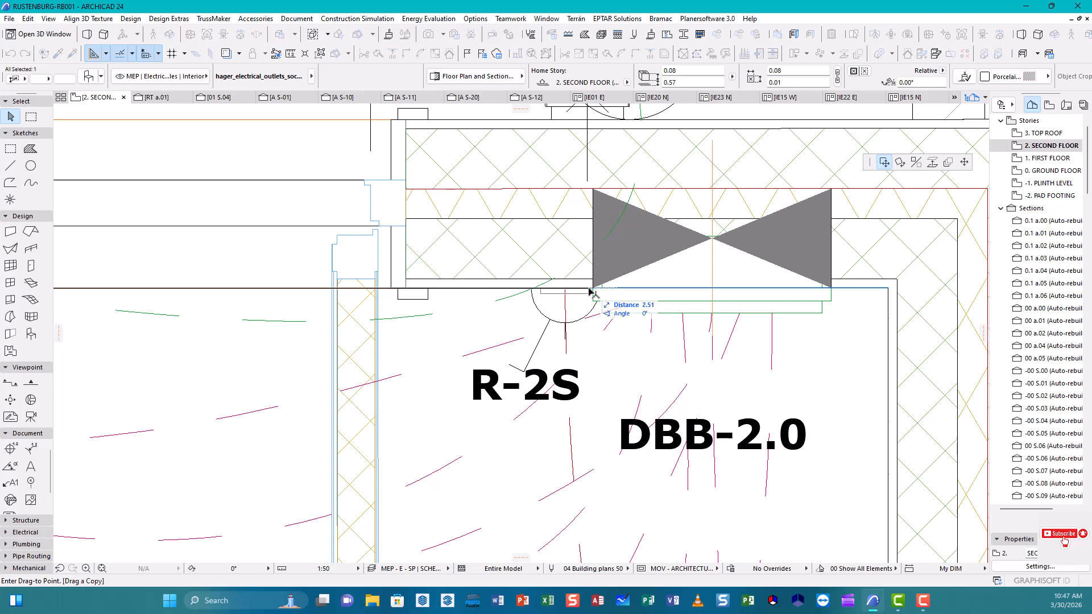
left_click(589, 291)
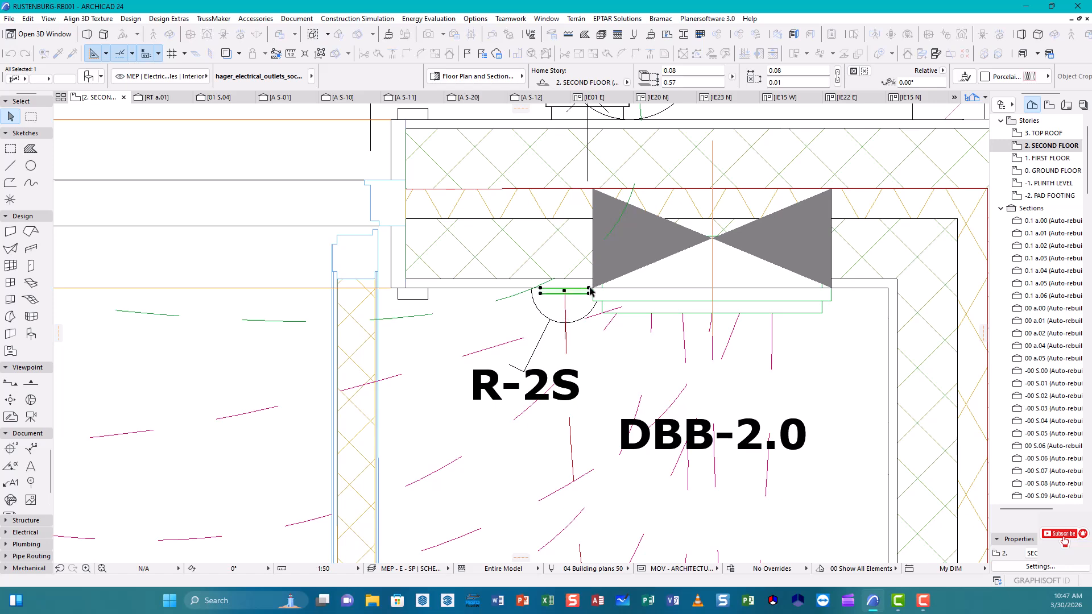
- Copy the R-2S outlet about 6.96 down the plan to the clear space just above the R-1S symbol near door D-02
left_click(563, 343)
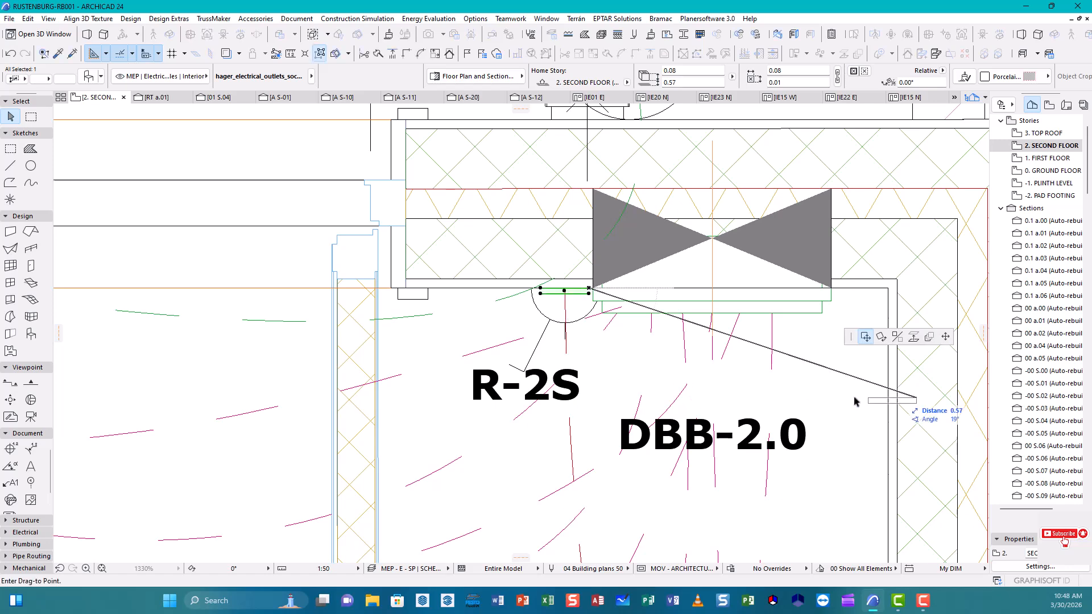
scroll(564, 358, "down", 3)
scroll(562, 349, "down", 4)
middle_click_drag(640, 465, 581, 178)
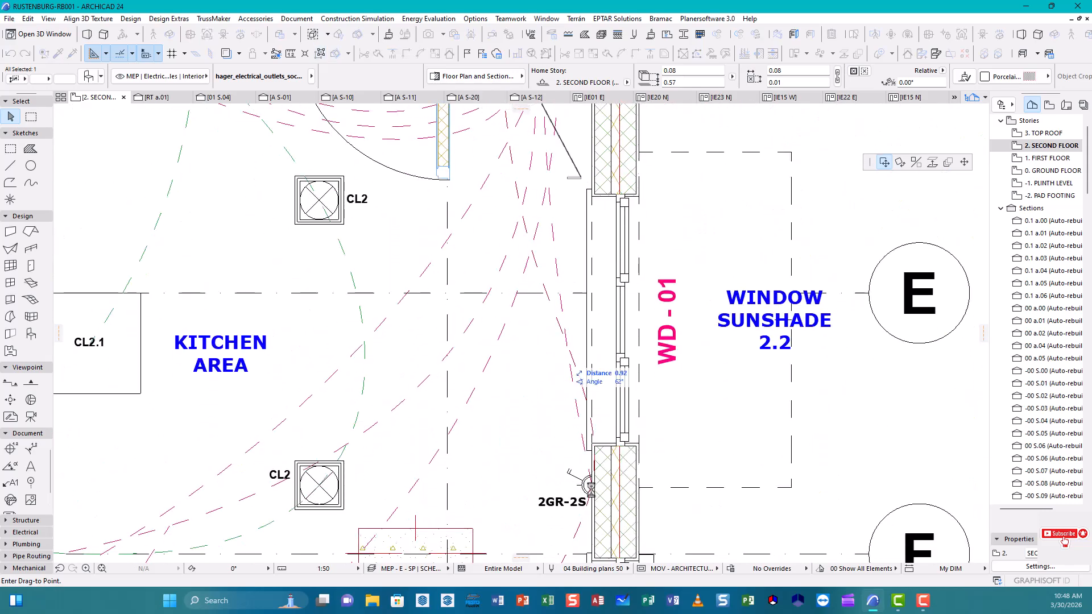
scroll(593, 486, "up", 5)
scroll(602, 458, "down", 6)
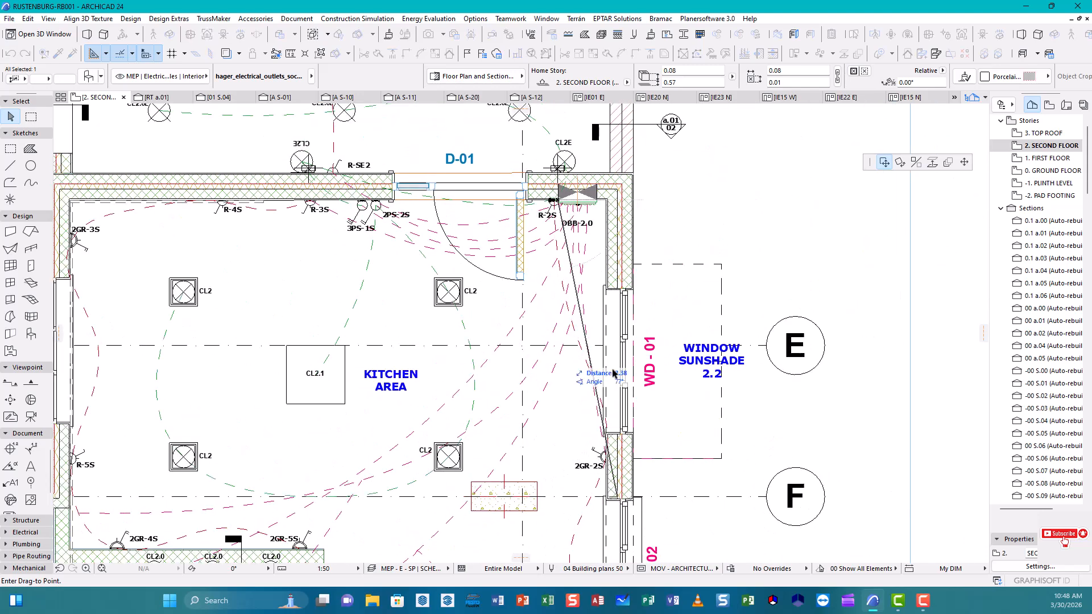
middle_click_drag(674, 511, 673, 177)
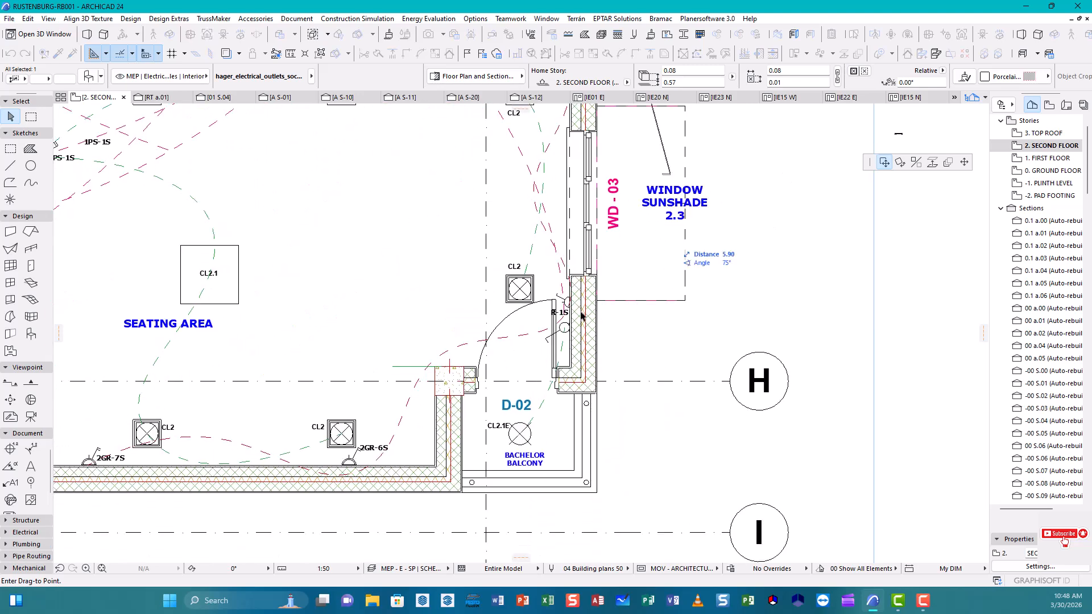
scroll(576, 313, "up", 5)
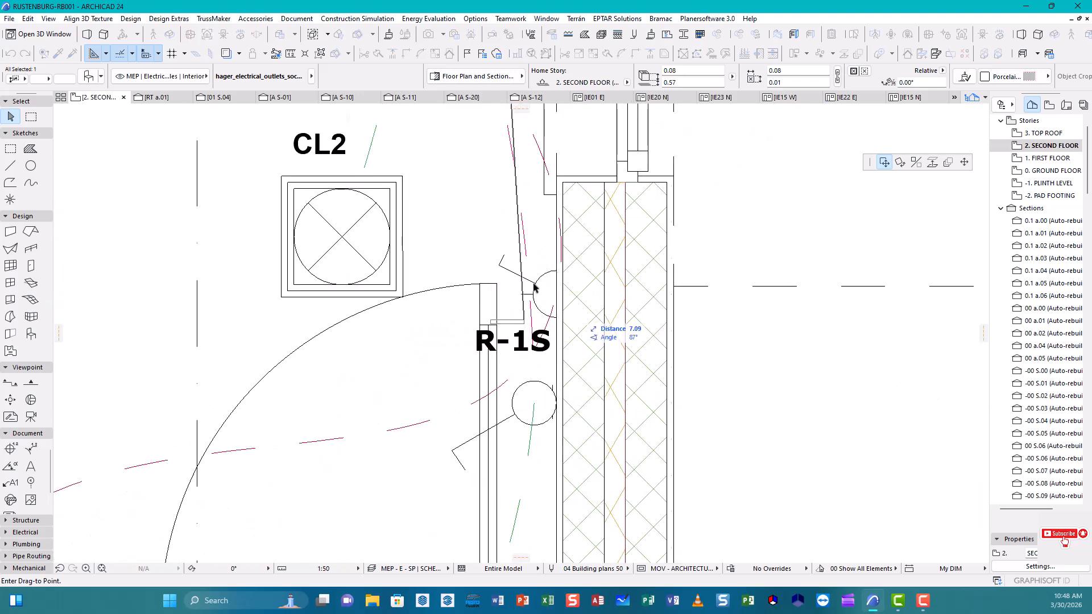
scroll(539, 284, "up", 2)
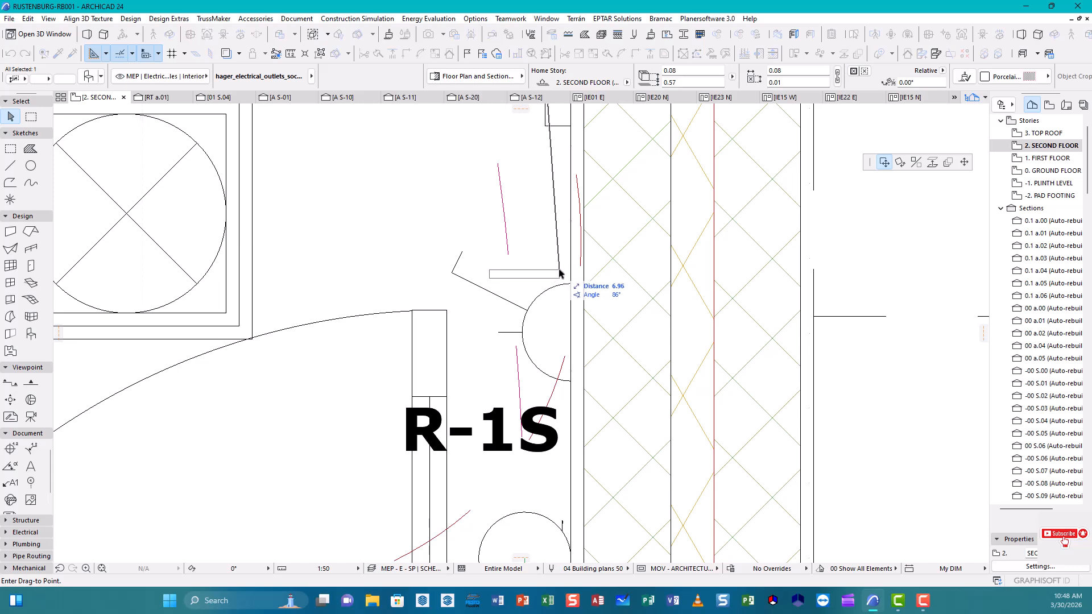
left_click(560, 273)
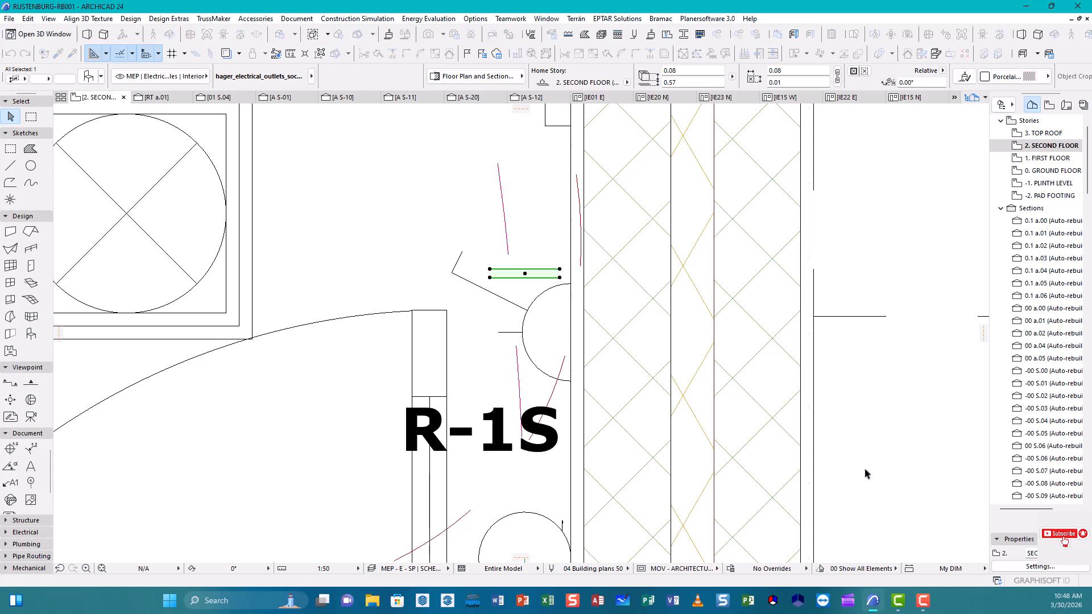
left_click(548, 323)
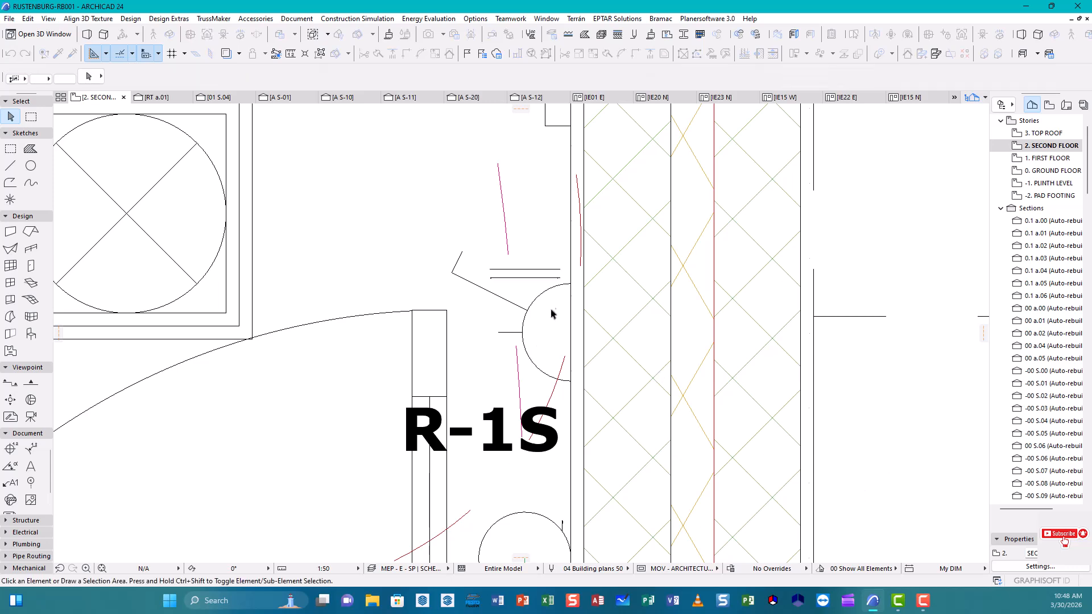
left_click(559, 274)
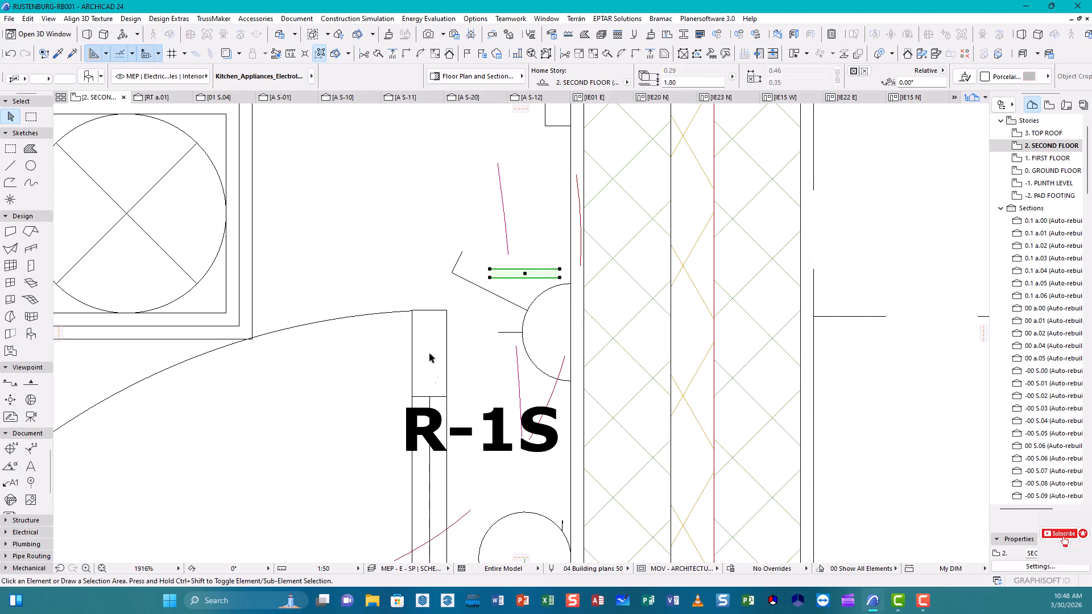
left_click(555, 321)
- Examine the rotated outlets at the 2PS-3S, R-5S and 2GR-3S symbols for one suitable to copy
scroll(554, 321, "down", 5)
scroll(563, 341, "up", 4)
scroll(576, 371, "down", 5)
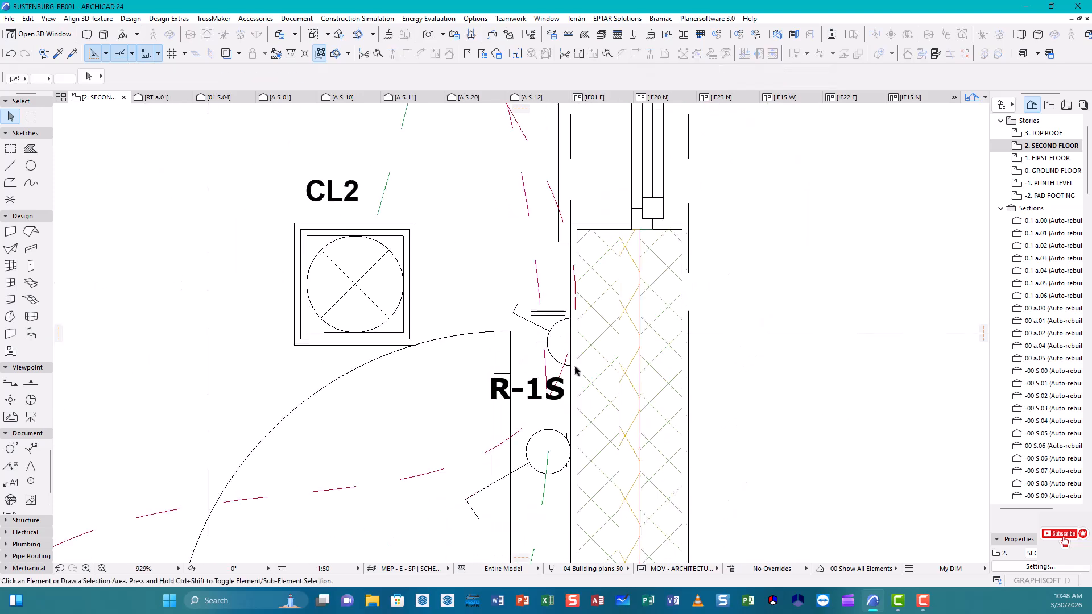
scroll(576, 371, "down", 4)
middle_click_drag(410, 383, 668, 453)
scroll(381, 202, "up", 5)
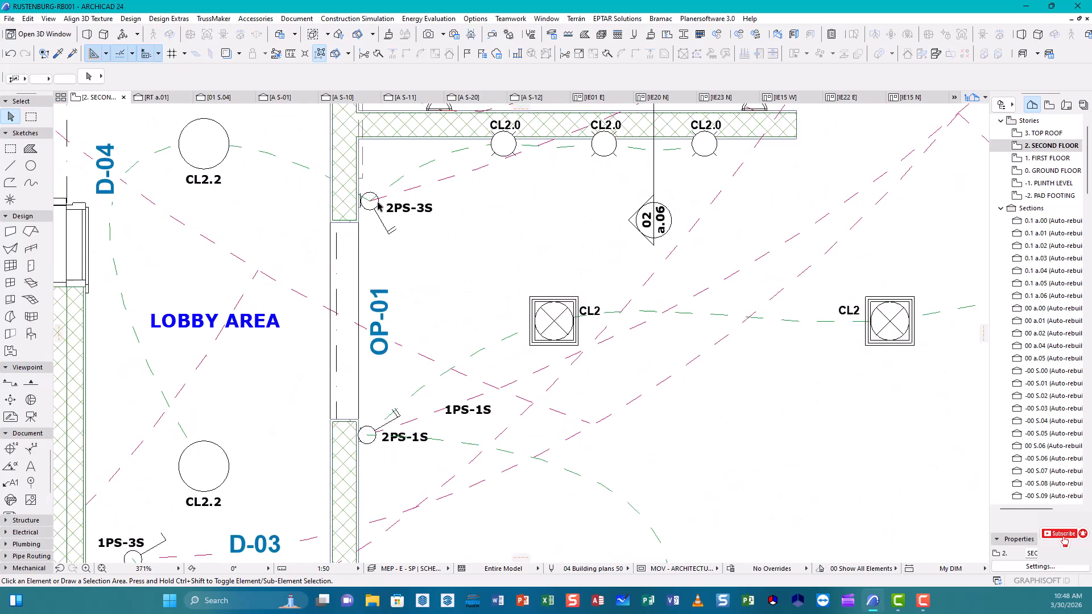
scroll(381, 202, "up", 5)
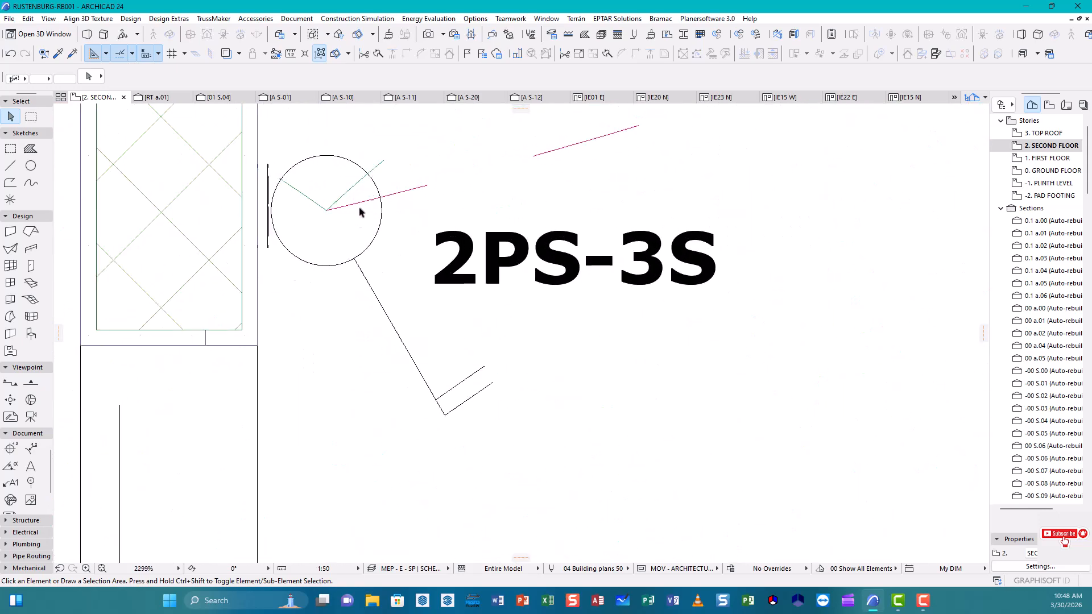
scroll(370, 204, "down", 1)
scroll(371, 230, "down", 4)
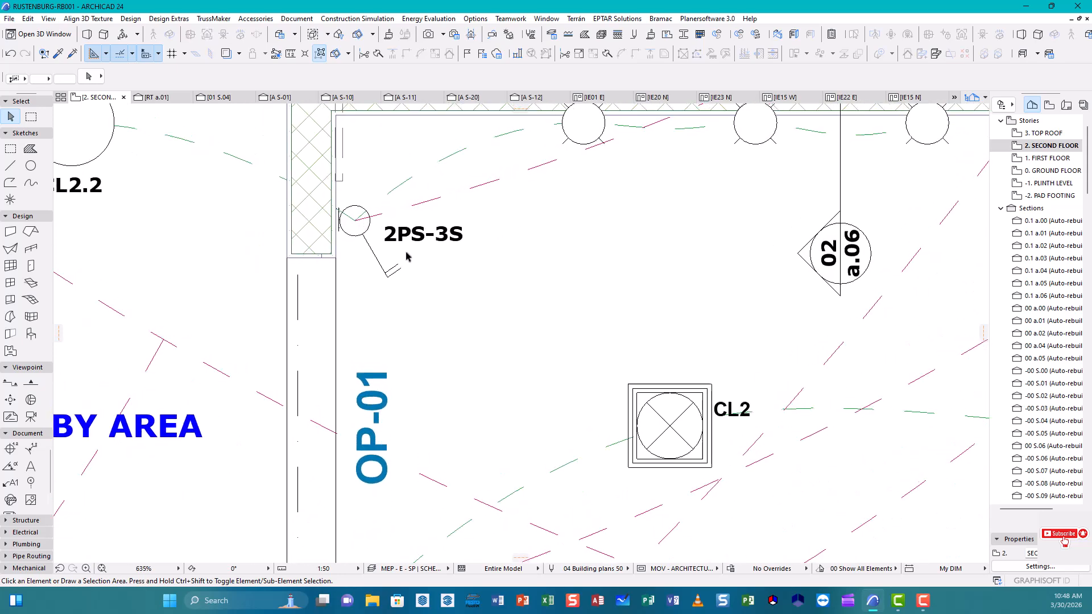
middle_click_drag(431, 425, 418, 220)
scroll(452, 407, "down", 5)
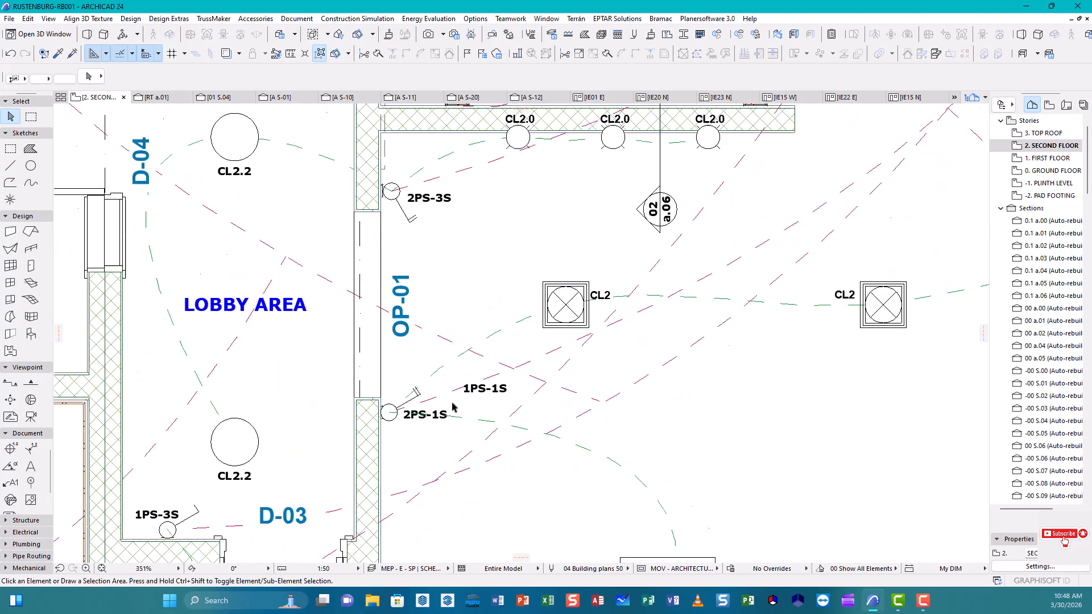
middle_click_drag(451, 407, 513, 473)
scroll(428, 289, "up", 10)
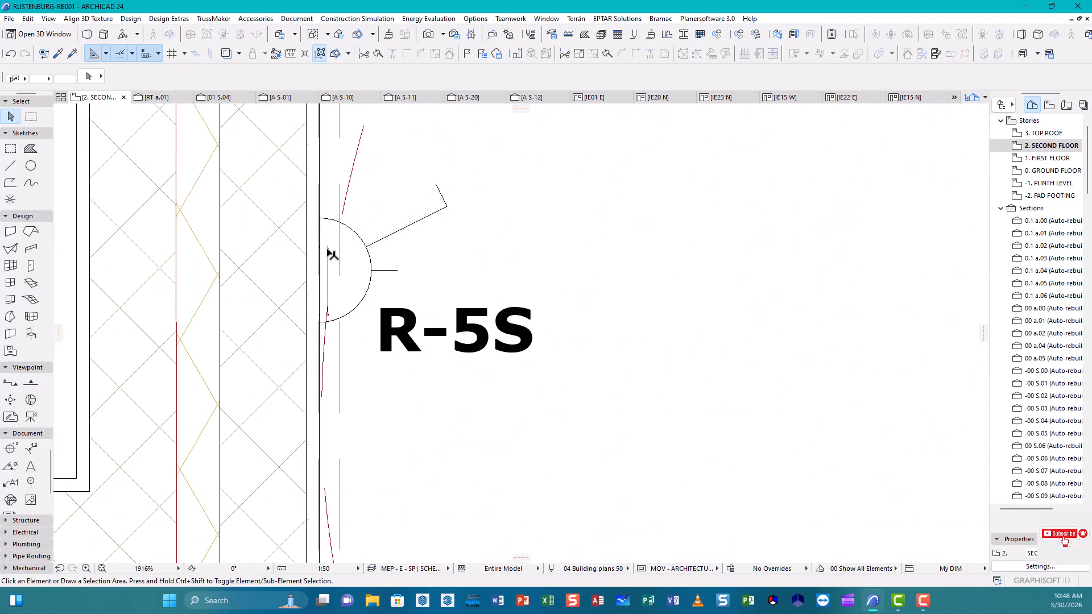
scroll(498, 362, "down", 8)
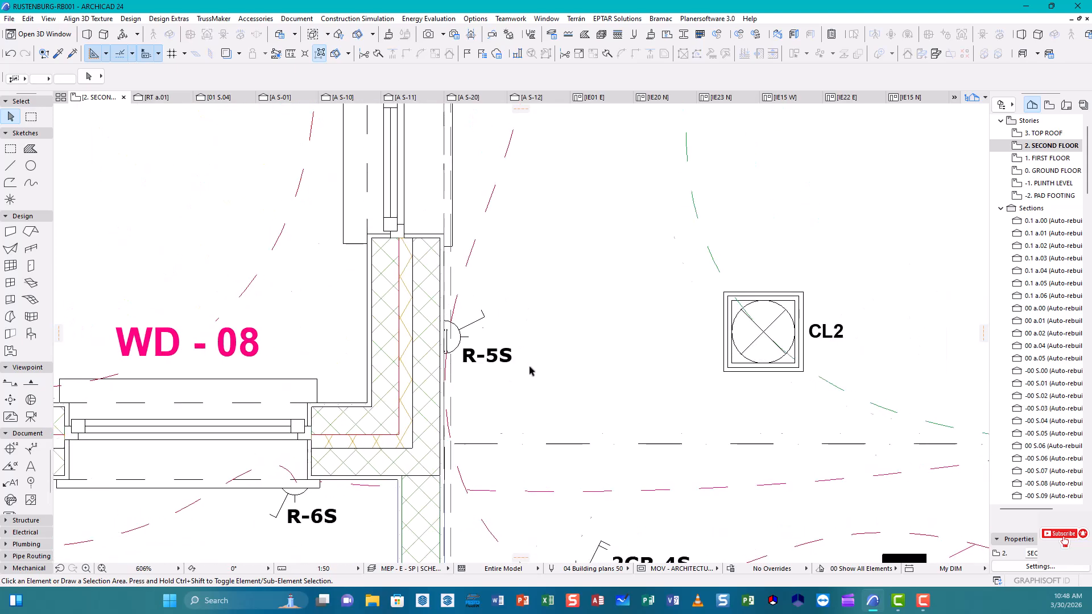
scroll(587, 316, "down", 2)
mouse_move(587, 178)
middle_mouse_down()
mouse_move(562, 328)
mouse_move(564, 401)
middle_mouse_up()
scroll(495, 302, "up", 7)
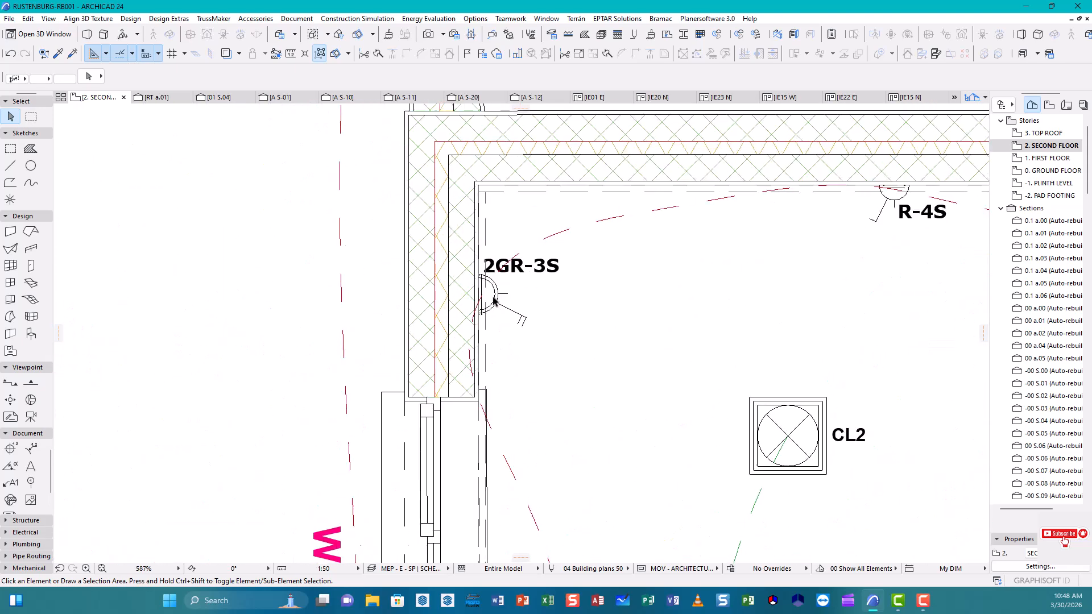
scroll(480, 279, "up", 3)
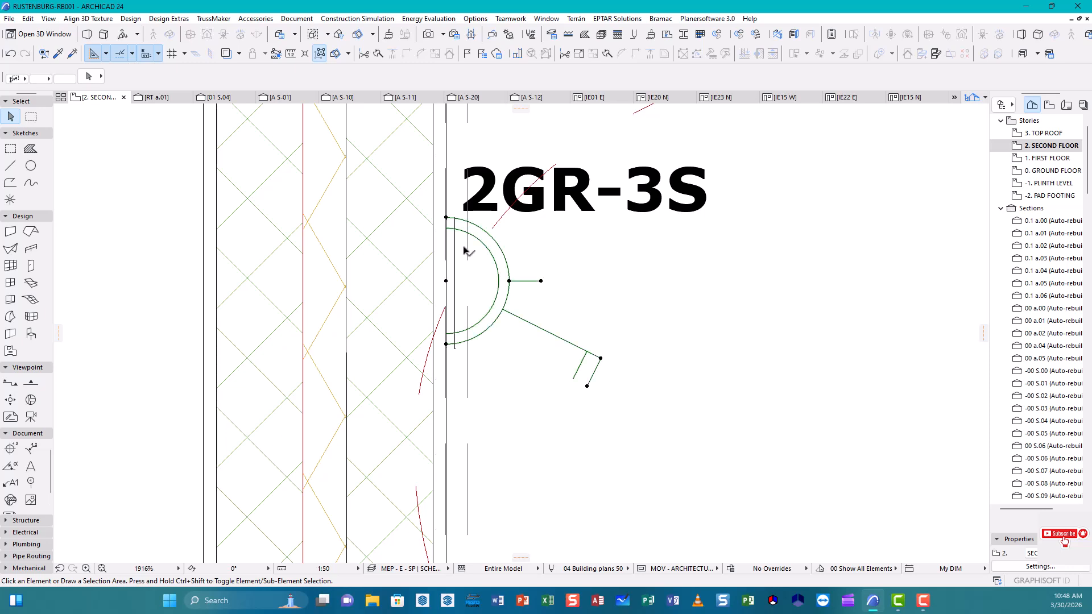
- Copy the outlet at the 2GR-3S symbol 0.45 horizontally away from the wall into the clear space
left_click(450, 280)
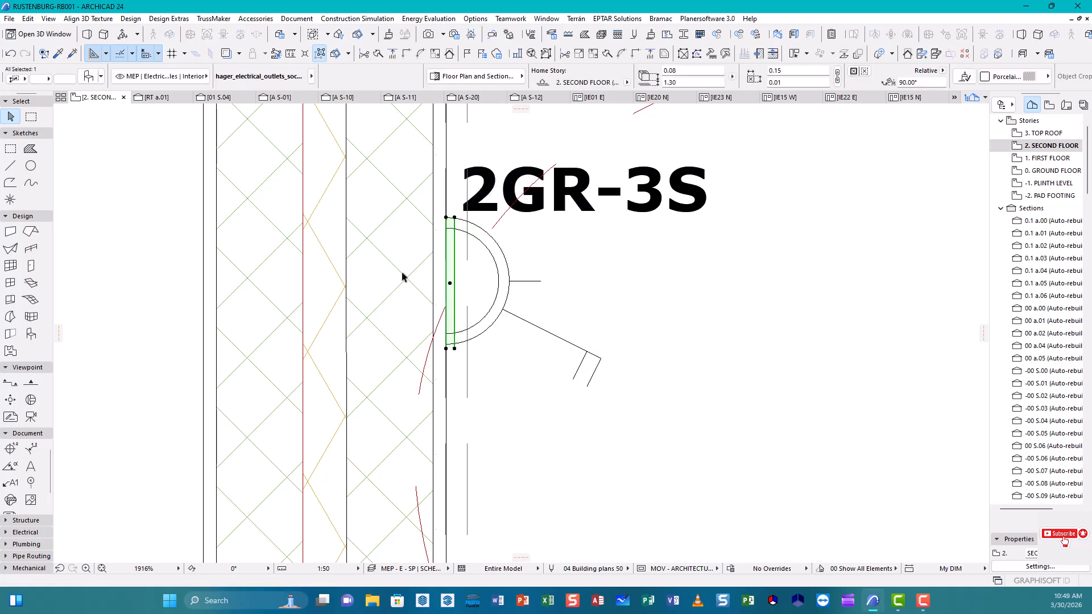
left_click(704, 223)
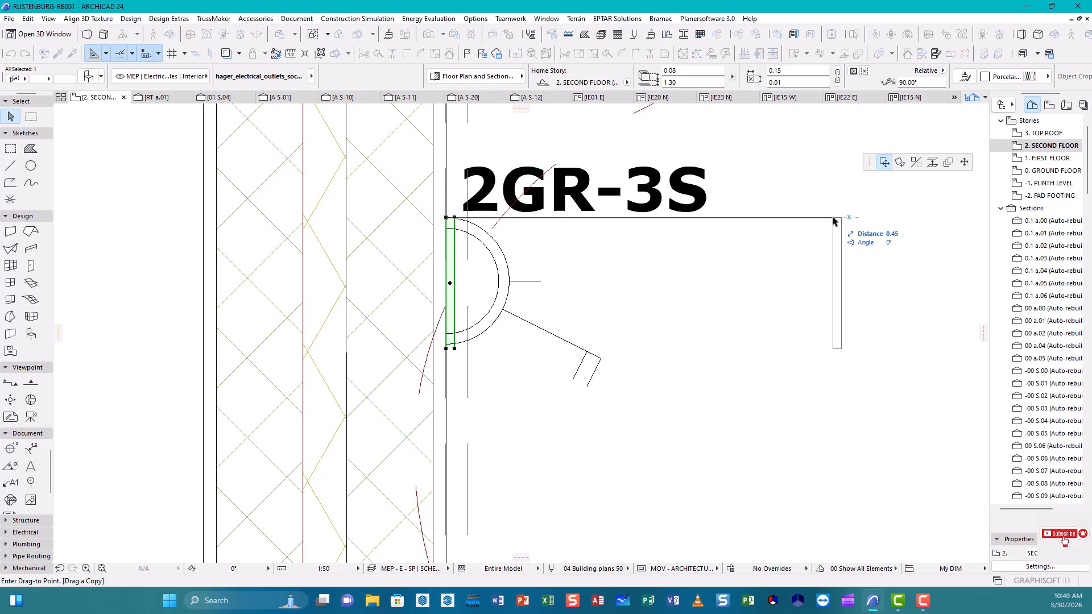
left_click(837, 222)
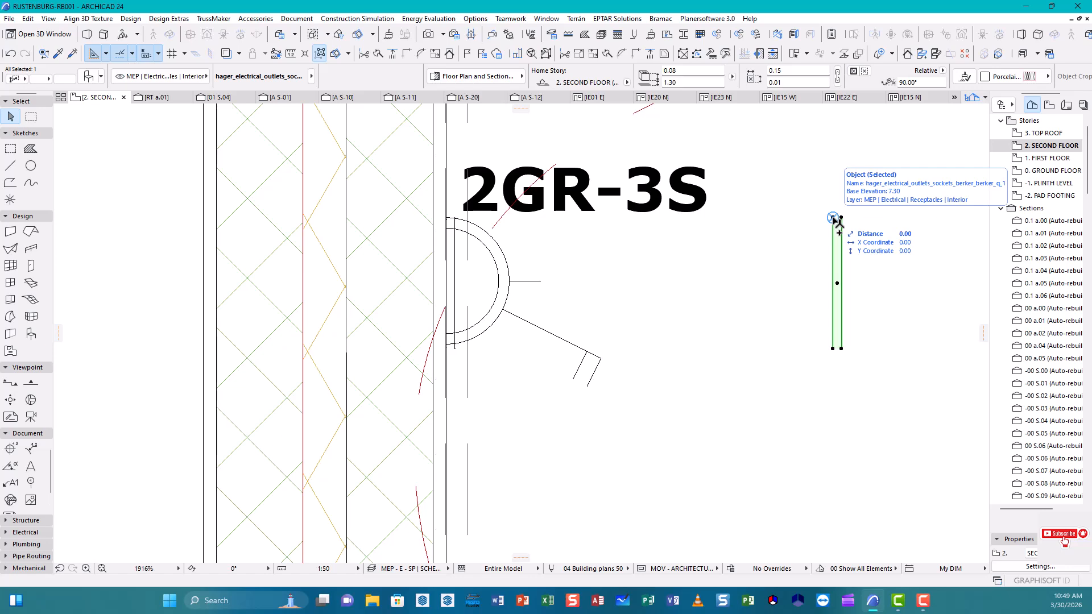
- Mirror the copied outlet about its long vertical edge so that it faces the opposite way
left_click(833, 218)
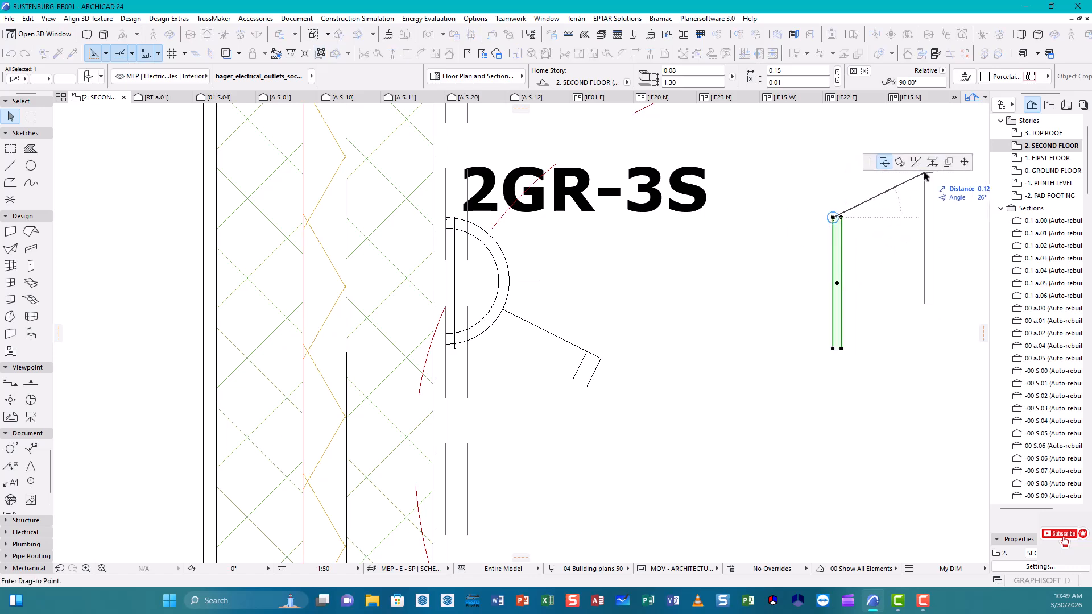
left_click(916, 162)
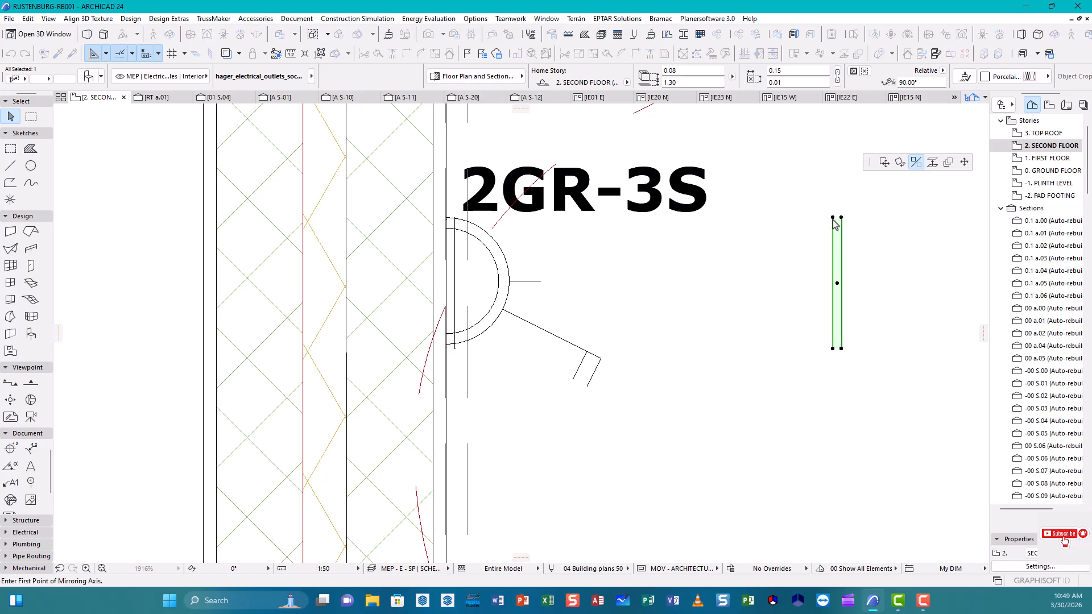
left_click(833, 219)
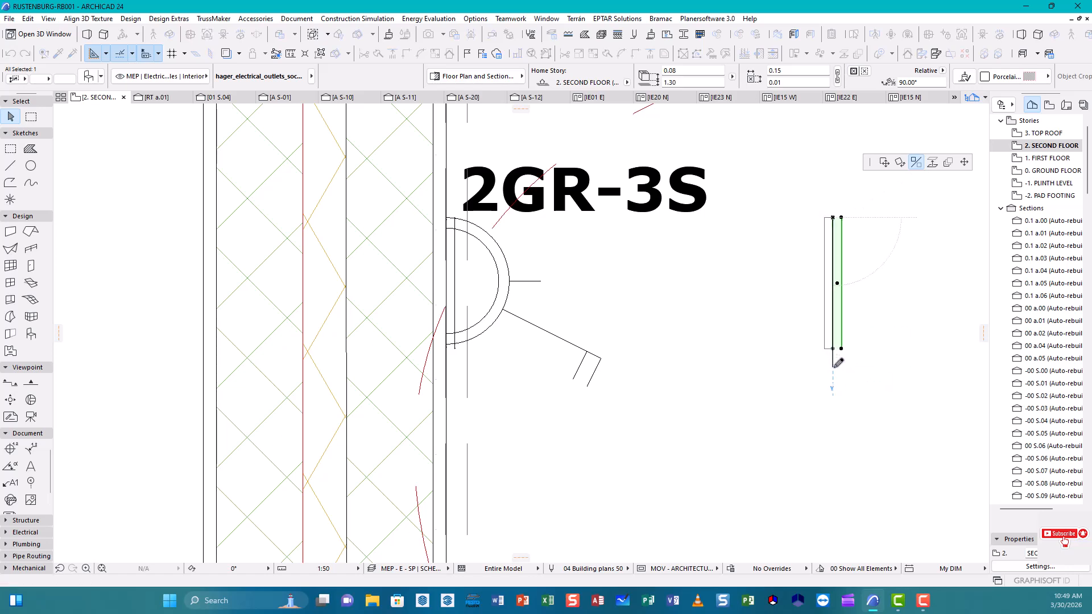
left_click(834, 368)
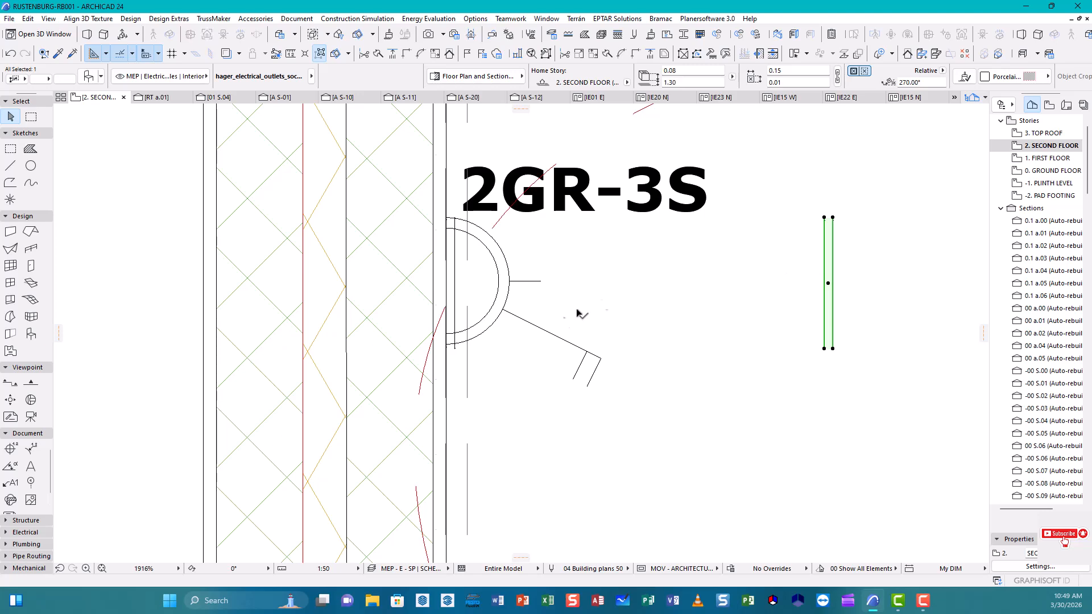
- Move the mirrored outlet about 5.53 onto the wall face at the 2GR-2S symbol between windows WD-01 and WD-02
key("ctrl+m")
left_click(884, 163)
scroll(607, 312, "down", 3)
scroll(607, 312, "down", 5)
middle_click_drag(758, 379, 341, 358)
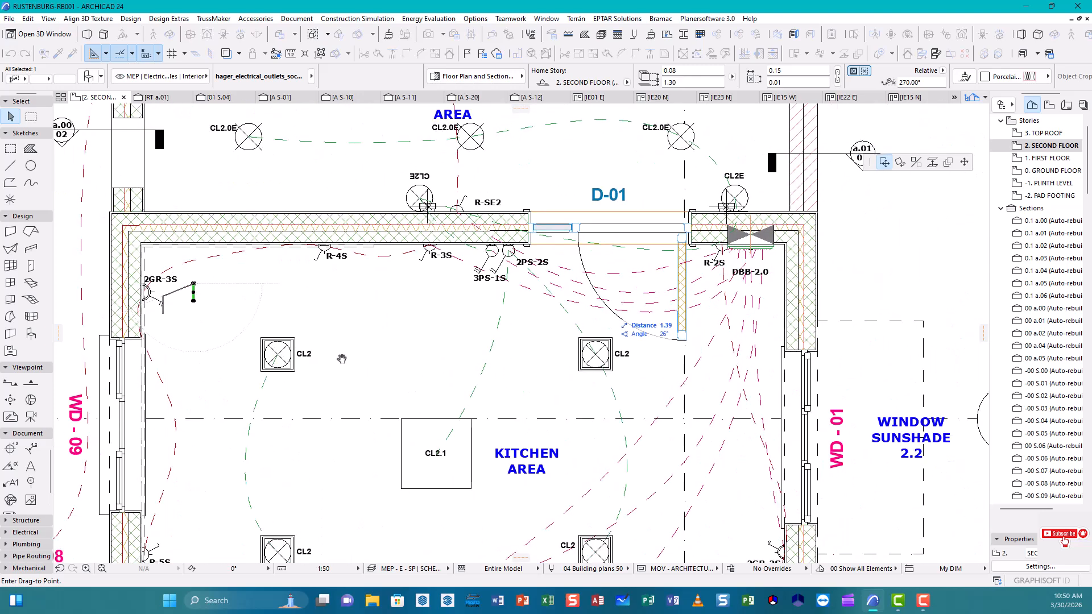
middle_click_drag(769, 456, 730, 198)
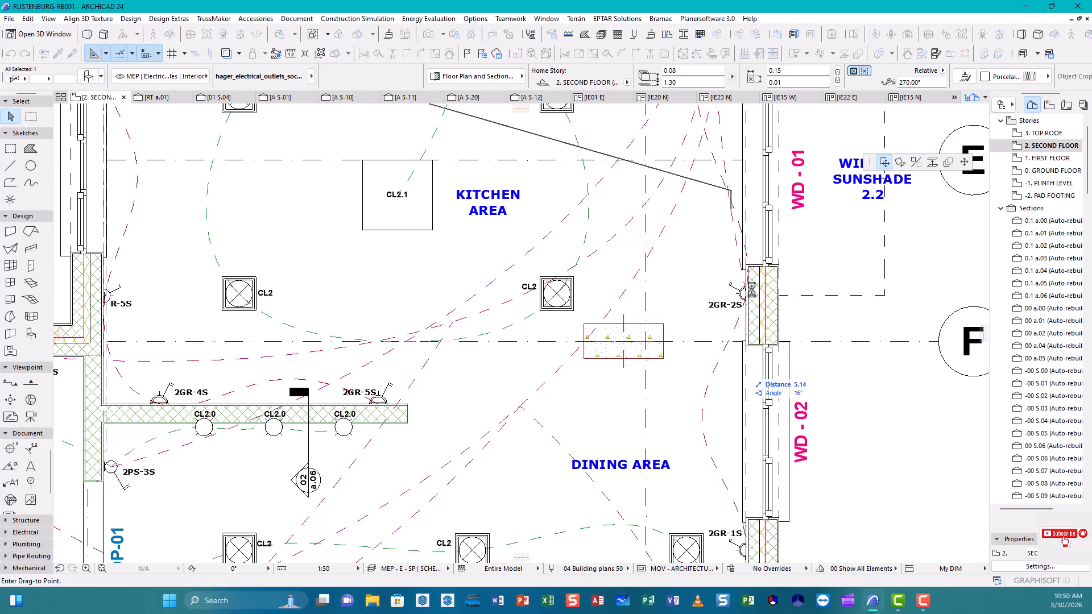
scroll(751, 290, "up", 5)
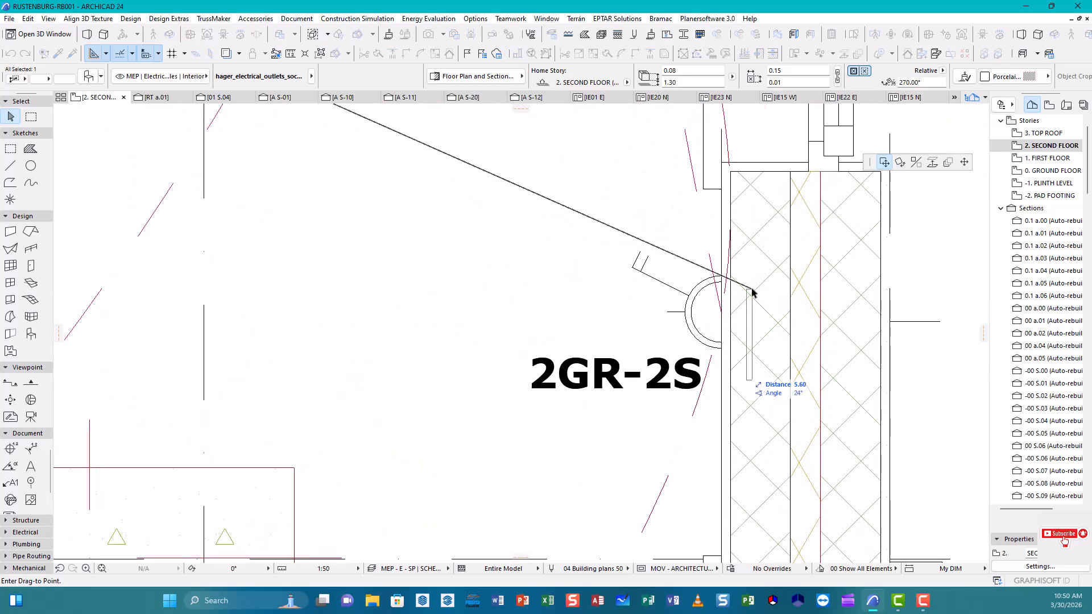
scroll(751, 291, "up", 3)
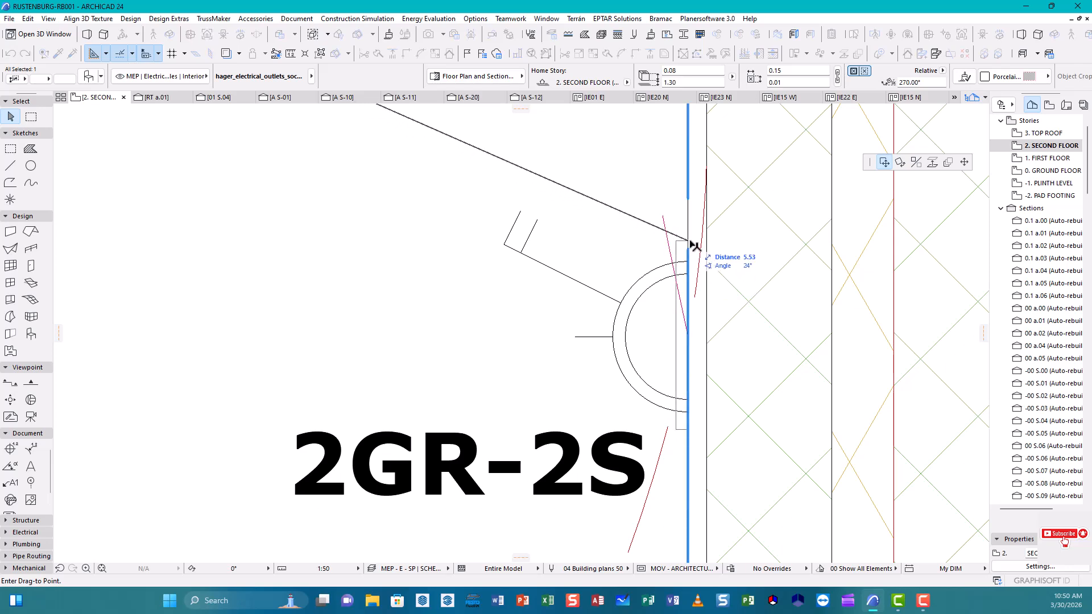
left_click(690, 241)
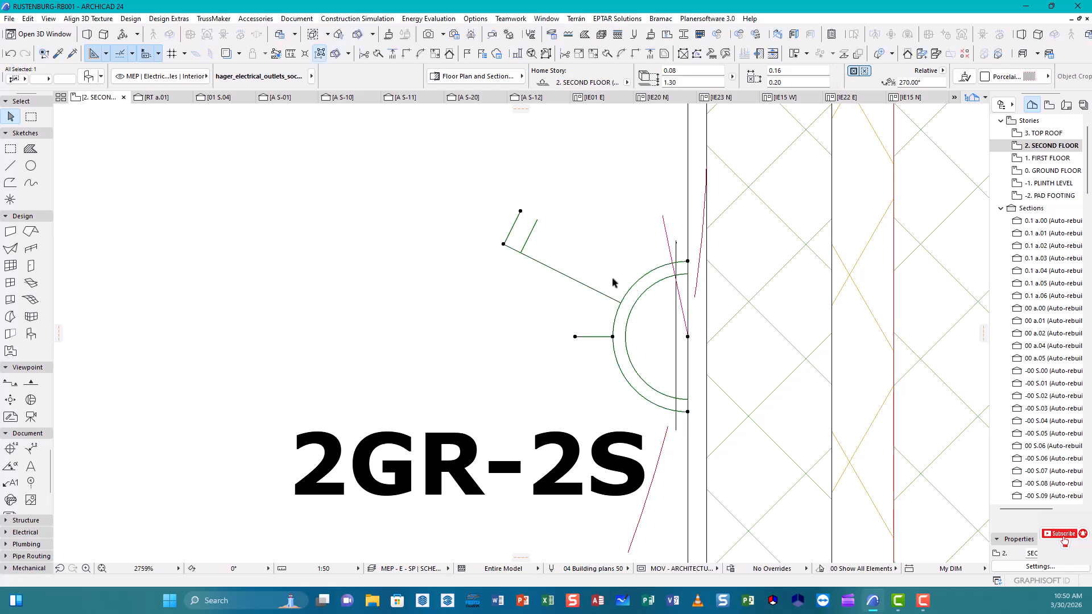
- Stretch the 2GR-2S socket symbol along the wall face to match the length of the outlet
left_click(631, 288)
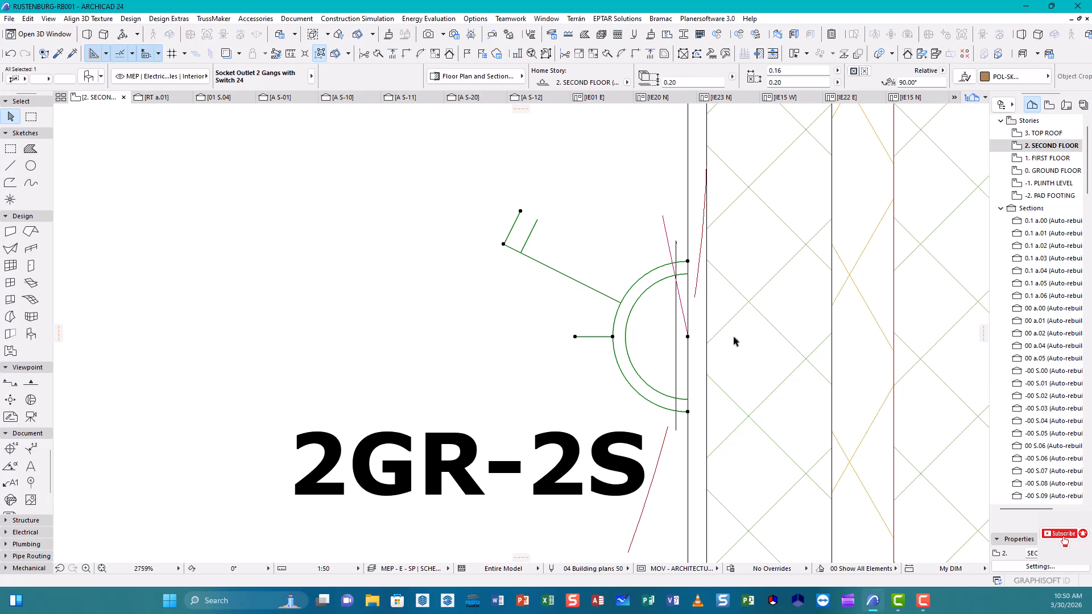
left_click(688, 261)
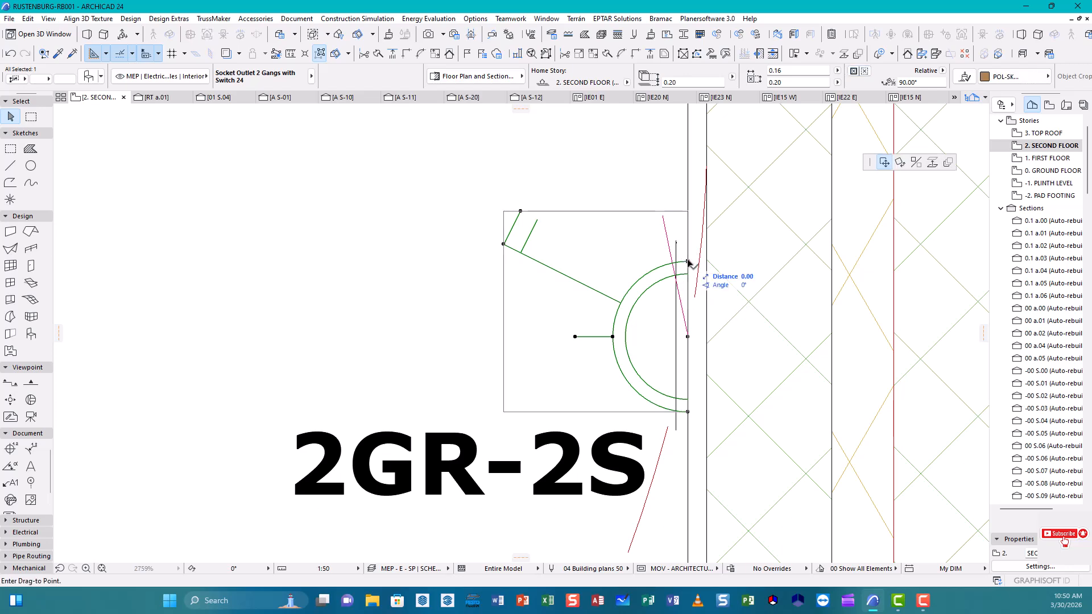
left_click(689, 414)
left_click(688, 412)
left_click(964, 162)
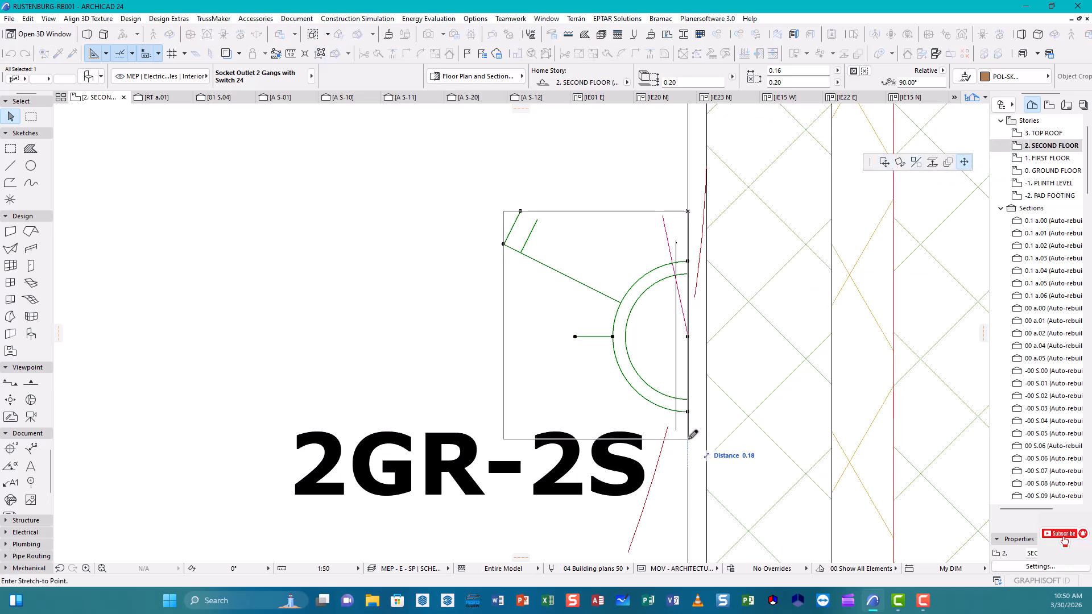
left_click(688, 441)
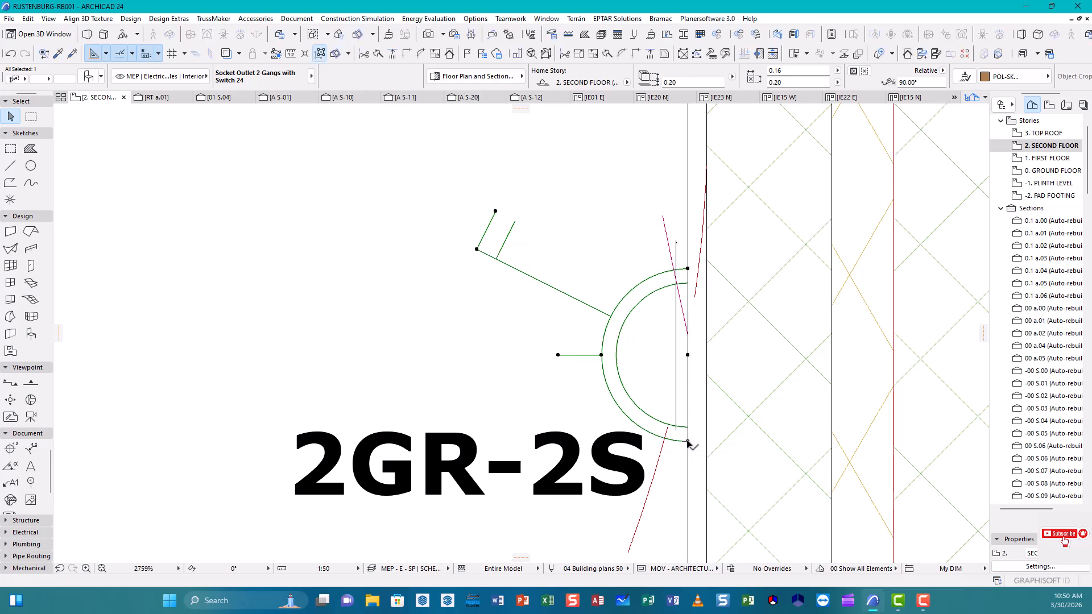
left_click(688, 442)
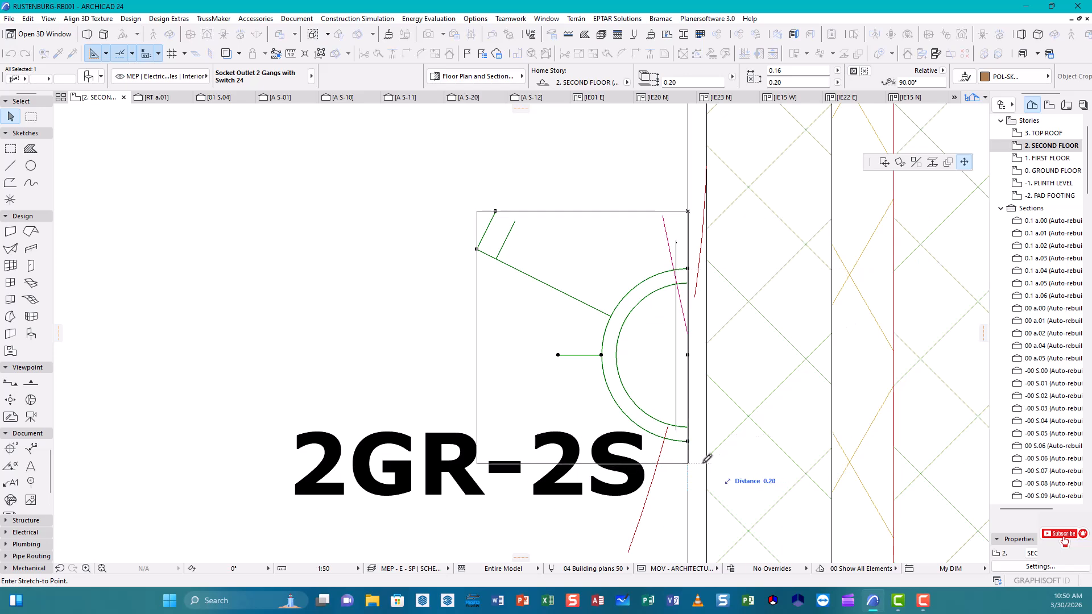
left_click(688, 458)
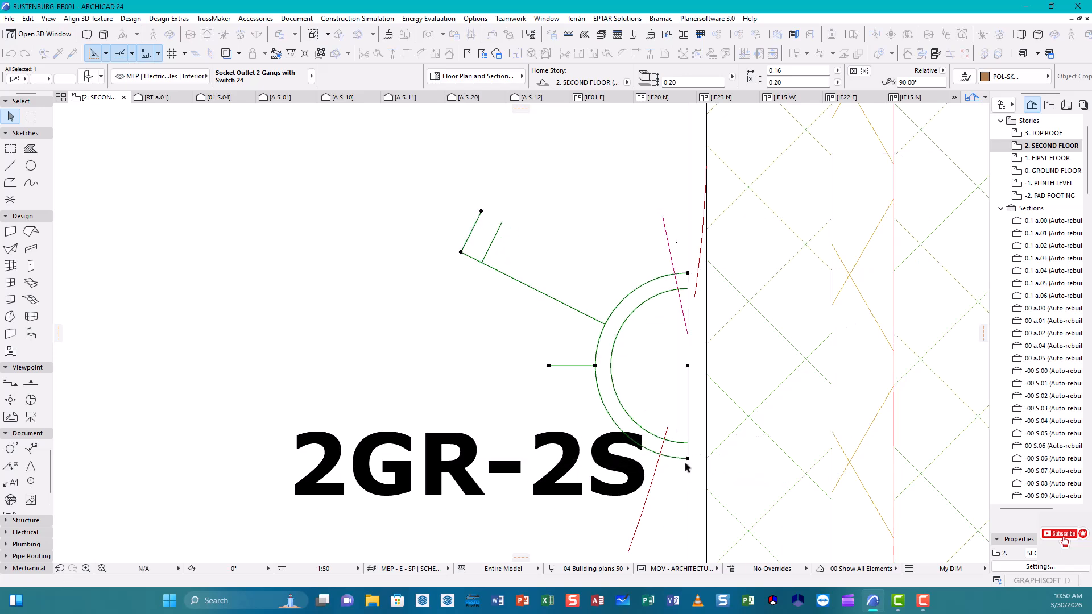
- Move the enlarged 2GR-2S symbol 0.02 up the wall face to line up with the outlet's lower end
left_click(688, 459)
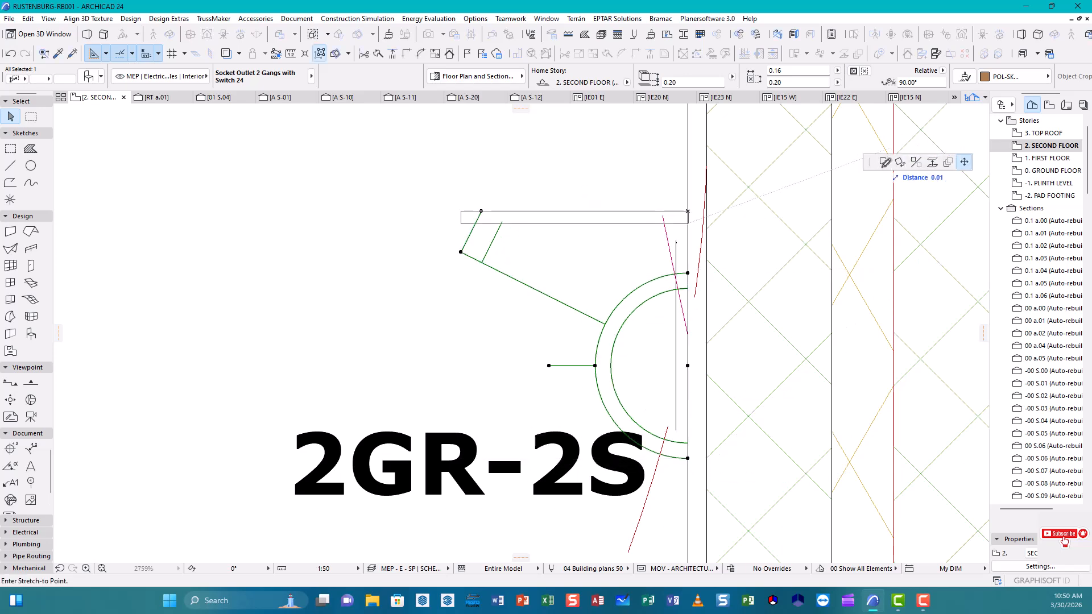
left_click(884, 162)
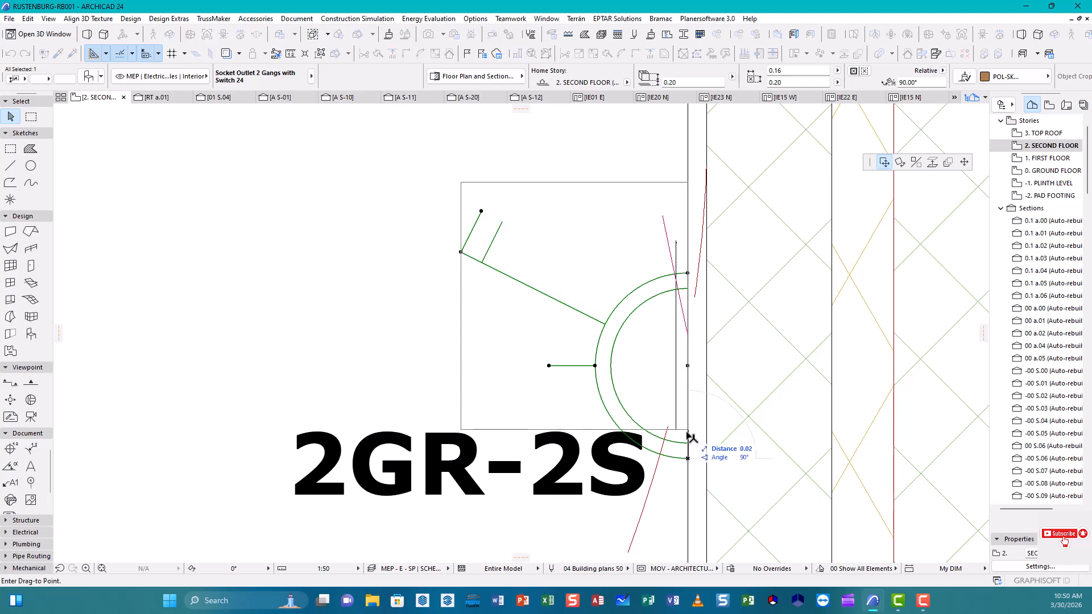
left_click(688, 429)
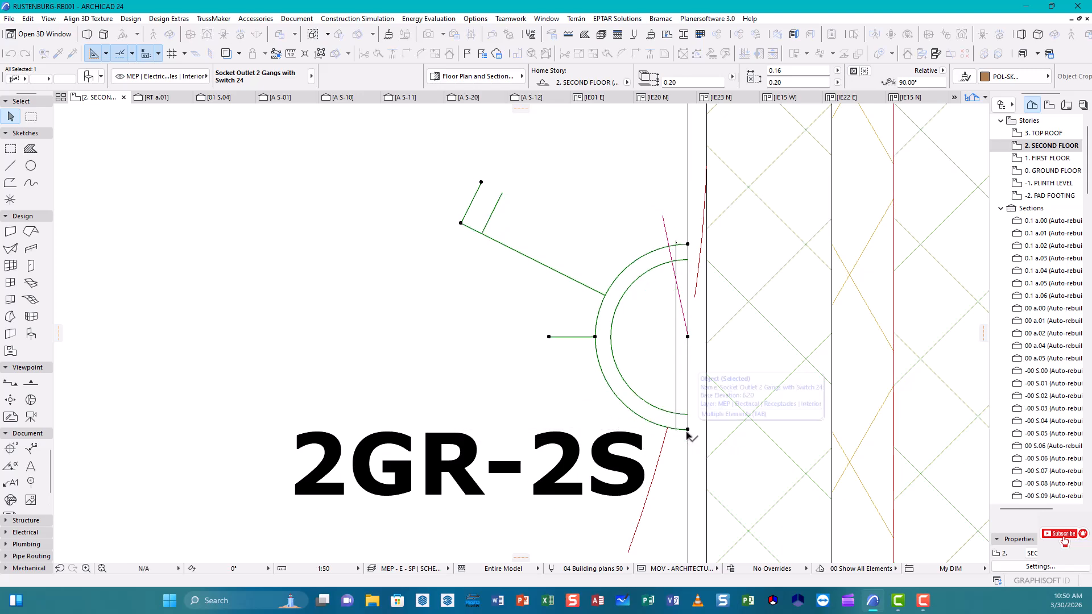
- Delete the existing socket symbol at the 2GR-1S label on the wall between WD-02 and WD-03
scroll(721, 311, "down", 10)
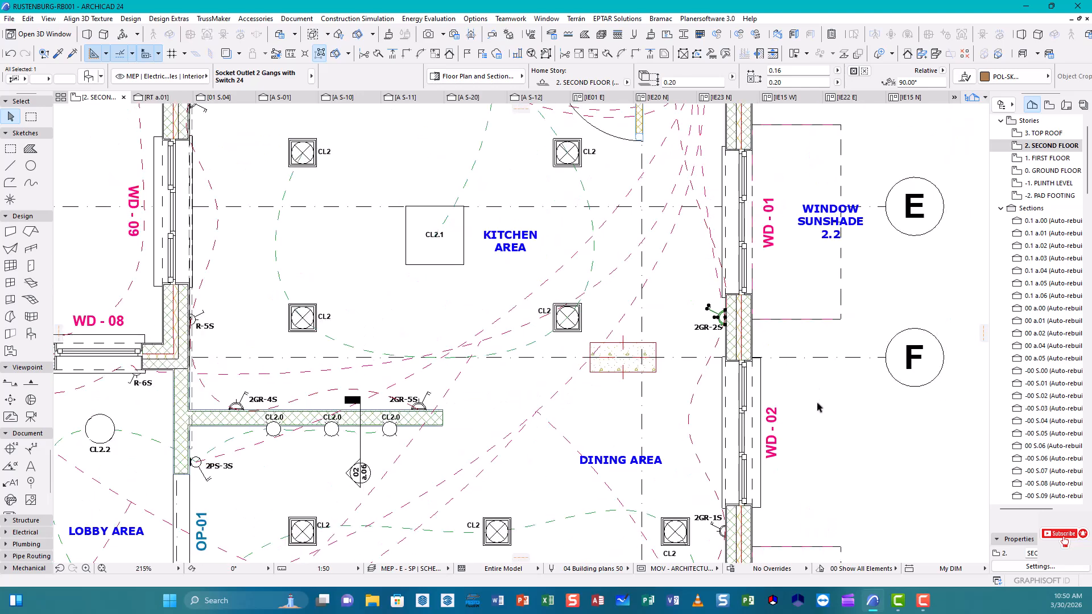
scroll(663, 335, "right", 5)
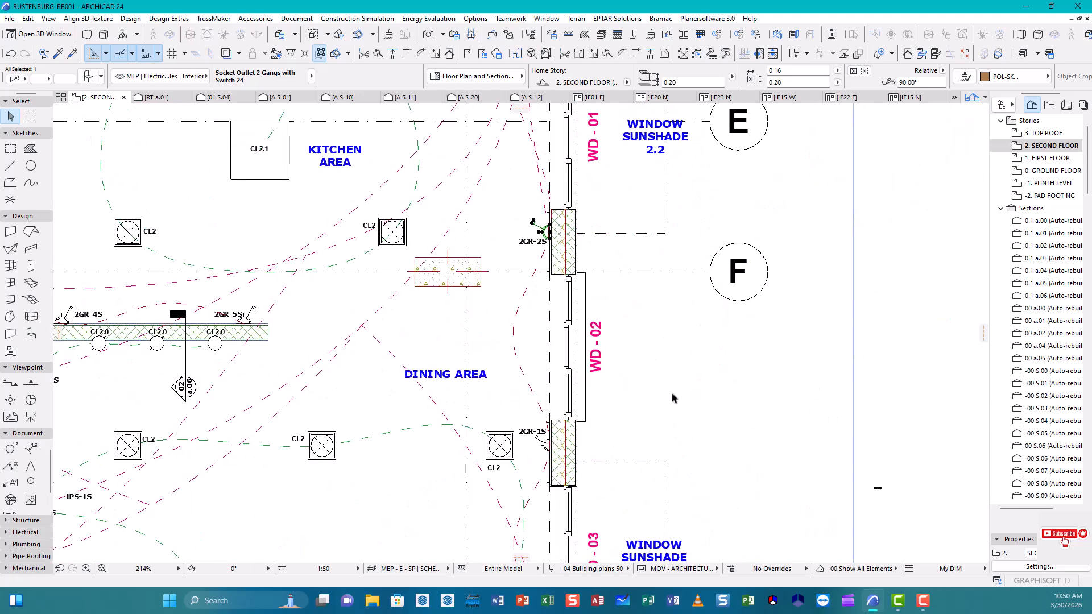
scroll(674, 395, "down", 3)
scroll(603, 416, "up", 10)
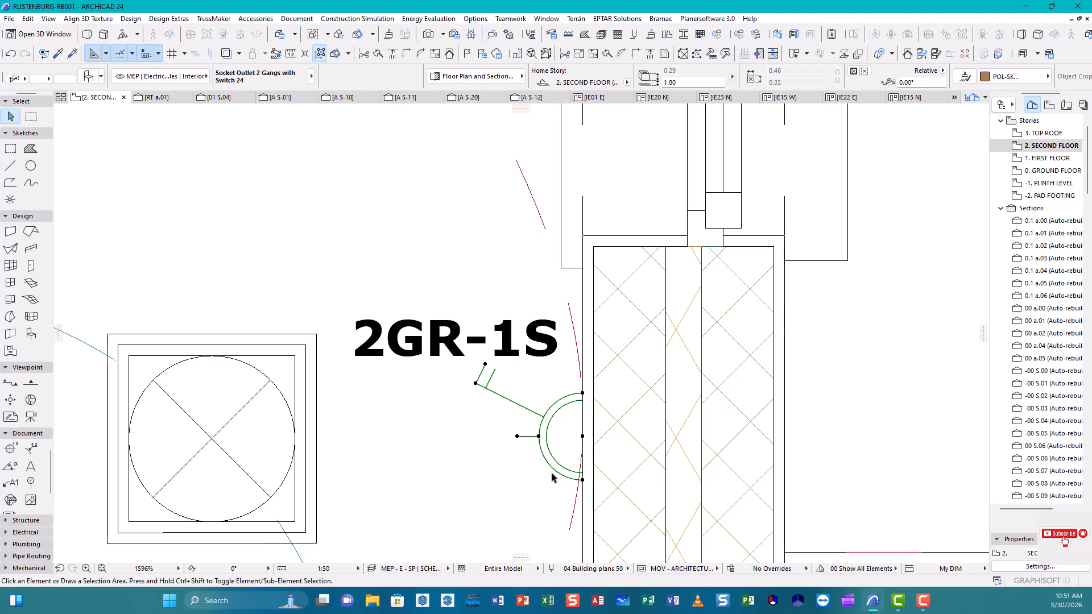
key("Delete")
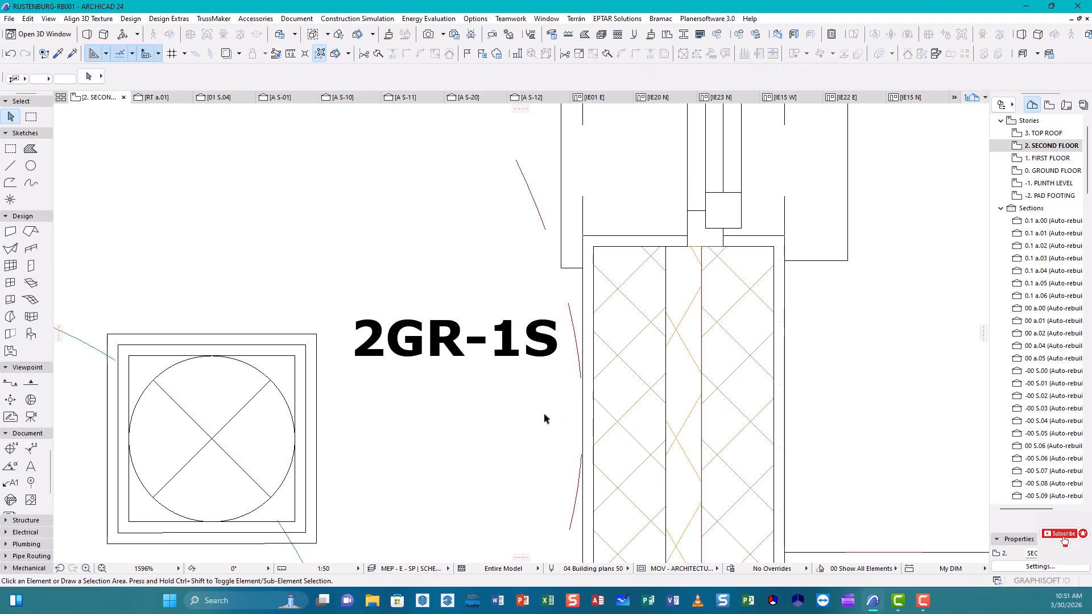
- Copy the 2GR-2S symbol together with its outlet 2.20 down the wall face to the 2GR-1S label
scroll(544, 418, "down", 10)
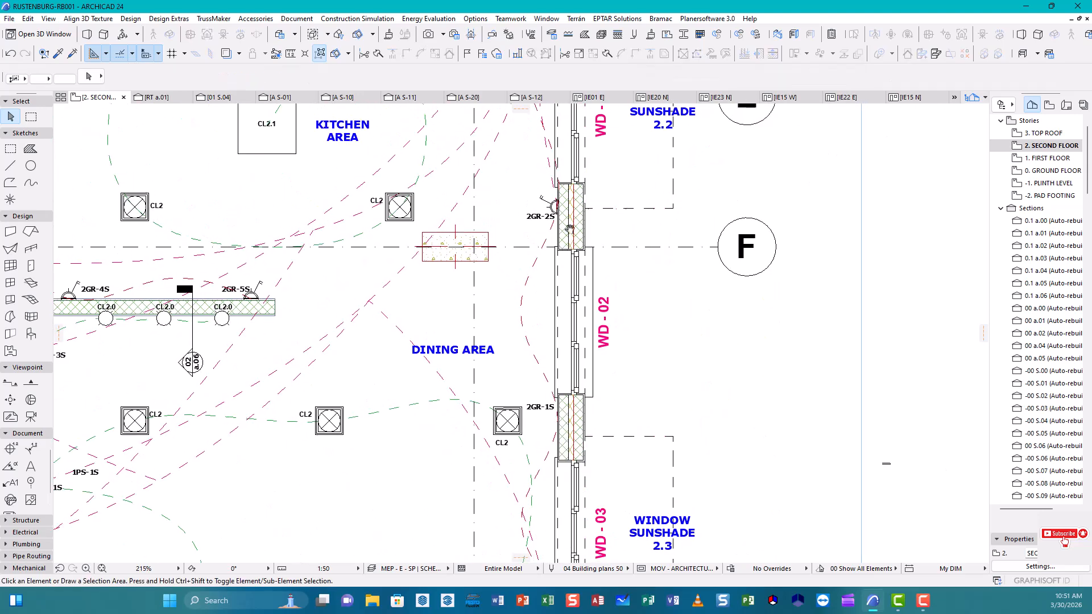
scroll(572, 202, "up", 10)
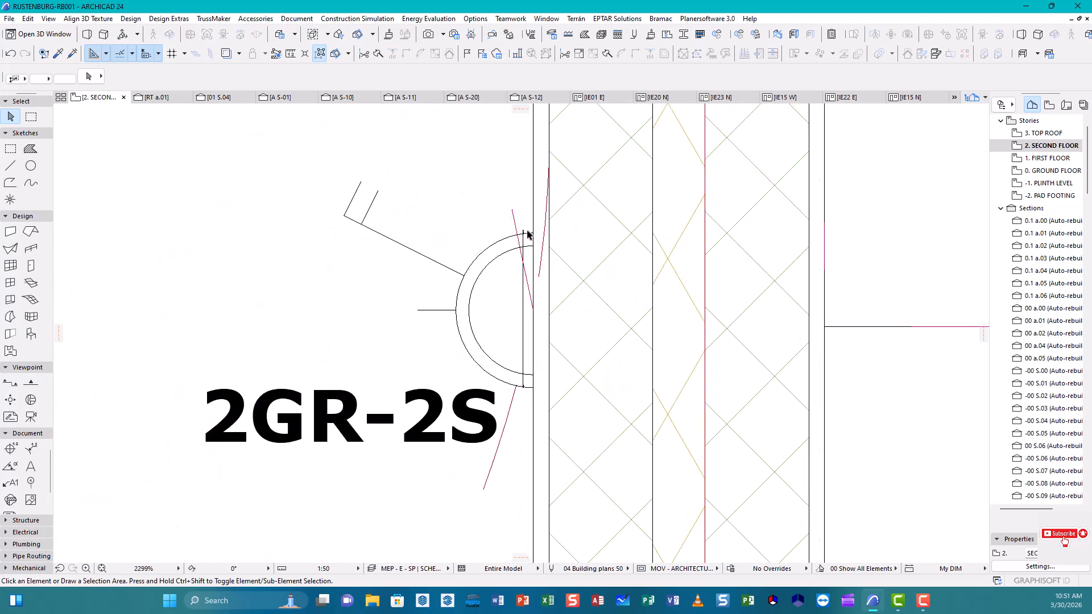
left_click(526, 236)
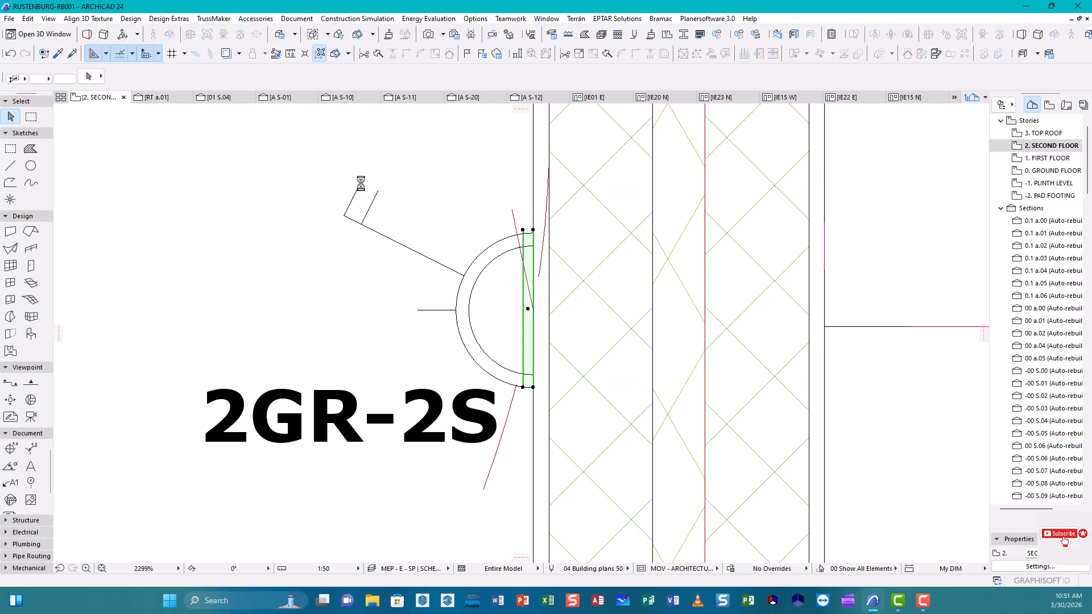
left_click(533, 310)
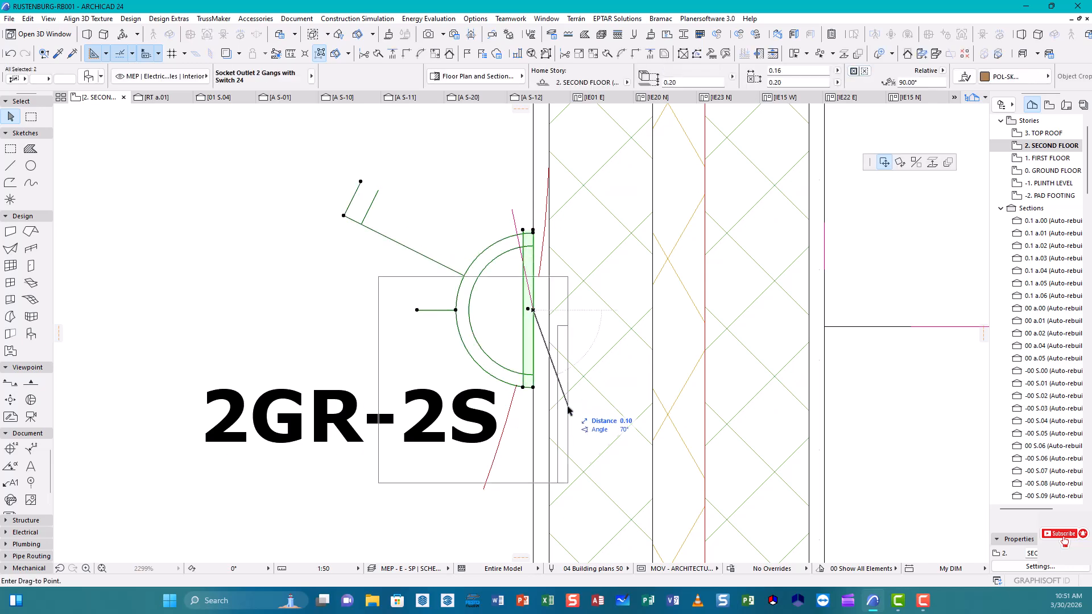
scroll(551, 373, "down", 6)
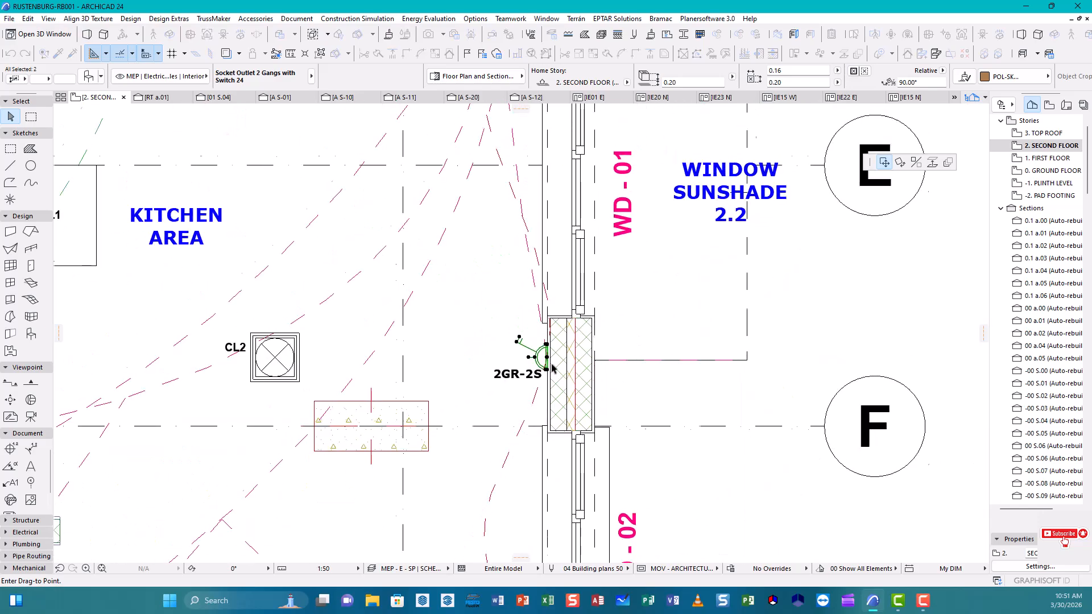
scroll(554, 368, "down", 2)
middle_click_drag(572, 419, 565, 254)
scroll(554, 417, "up", 5)
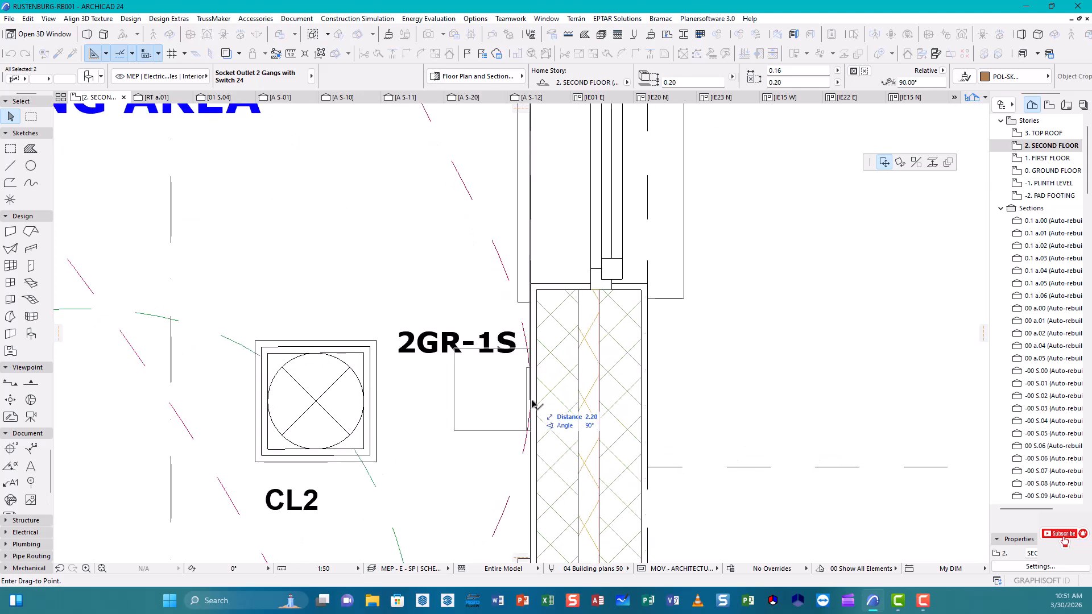
key("ctrl")
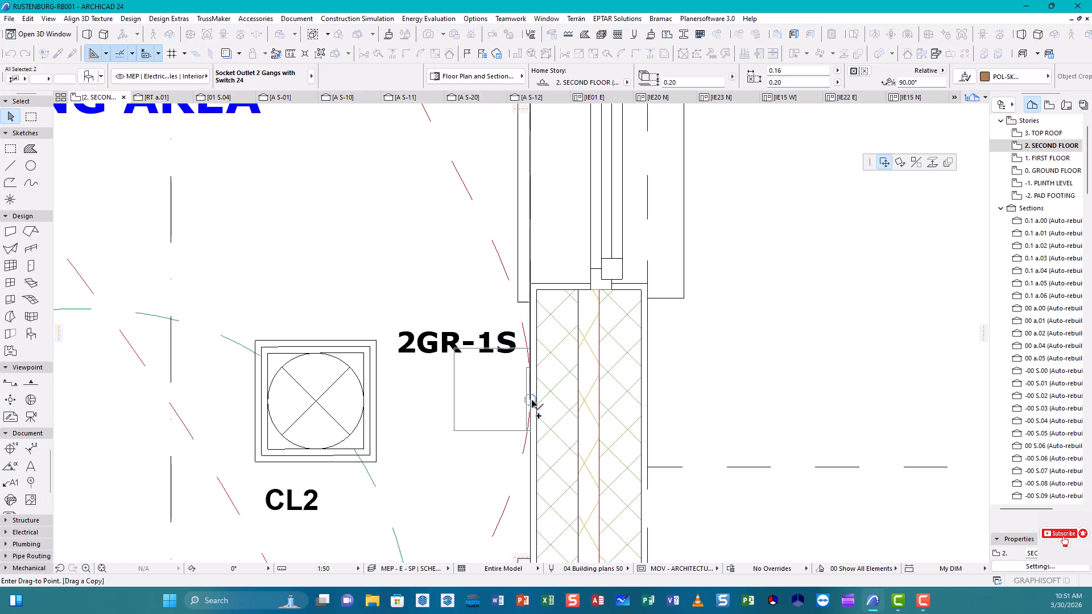
key("Escape")
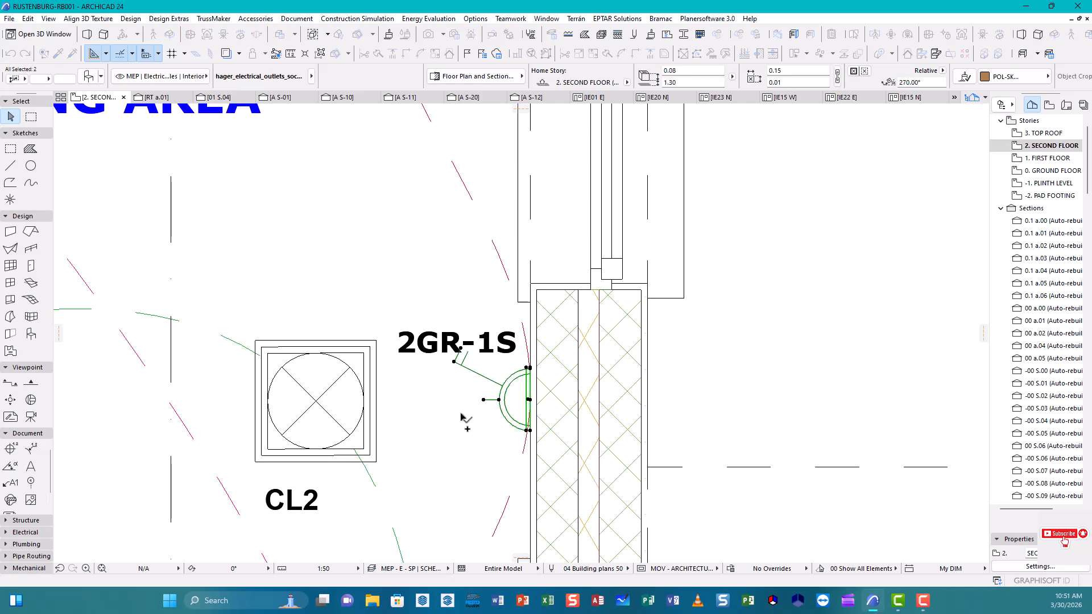
left_click(687, 405)
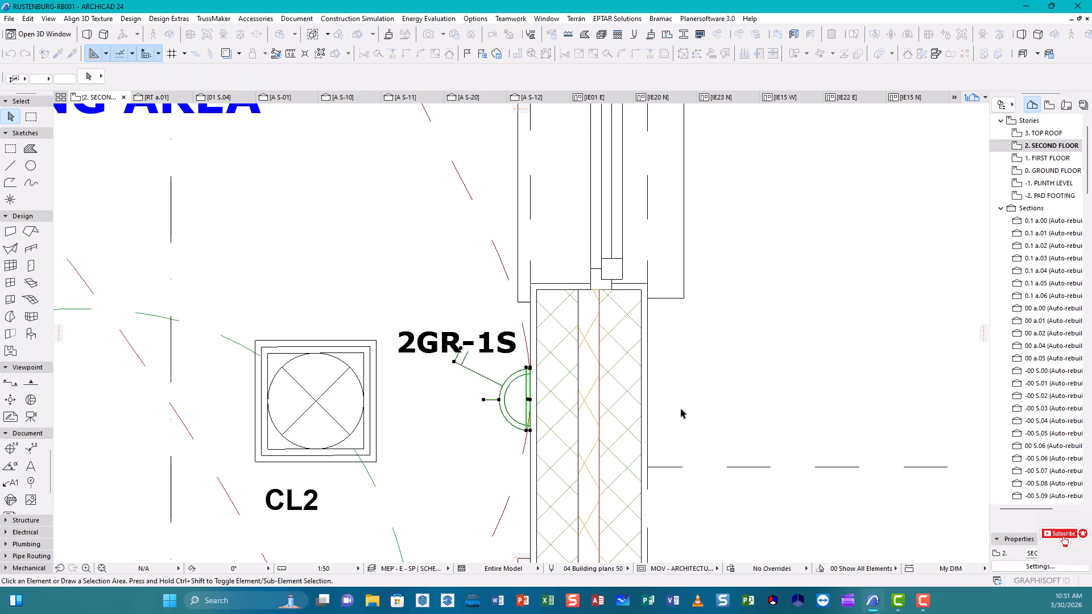
- Set the bottom offset to home story of the copied outlet at the 2GR-1S label to 0.57
left_click(687, 370)
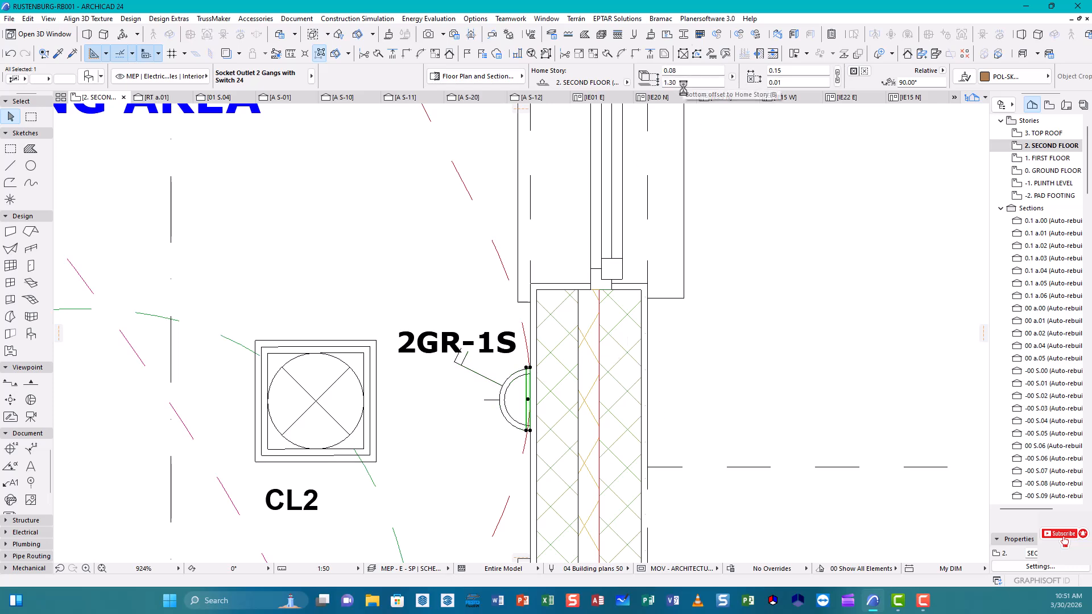
left_click_drag(681, 83, 635, 82)
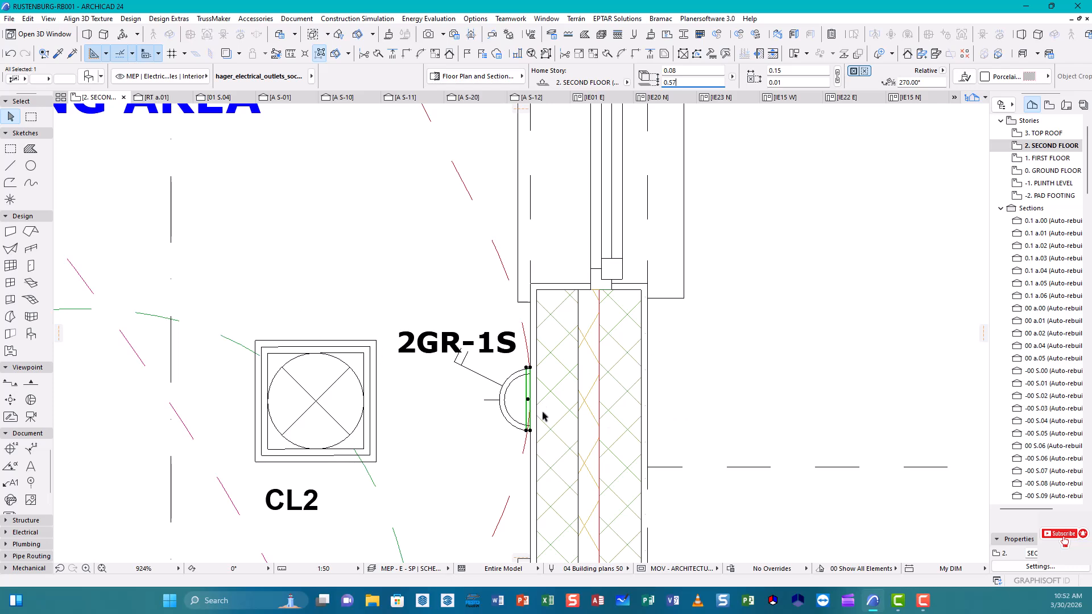
scroll(543, 417, "down", 5)
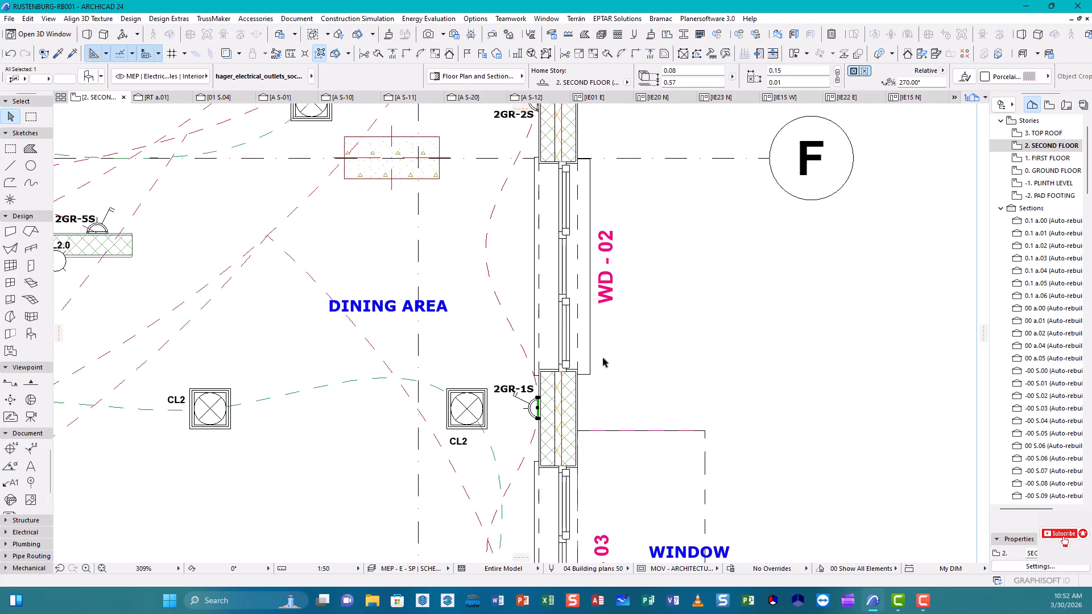
left_click(467, 209)
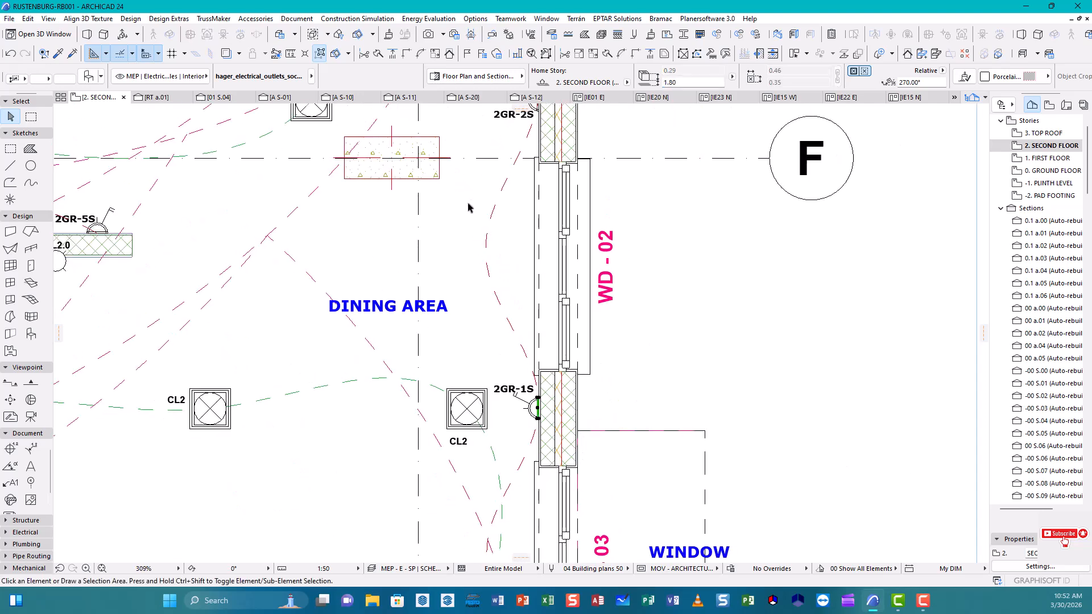
- Set the bottom offset to home story of the outlet at the 2GR-2S label between WD-01 and WD-02 to 0.57
middle_click_drag(473, 269, 466, 394)
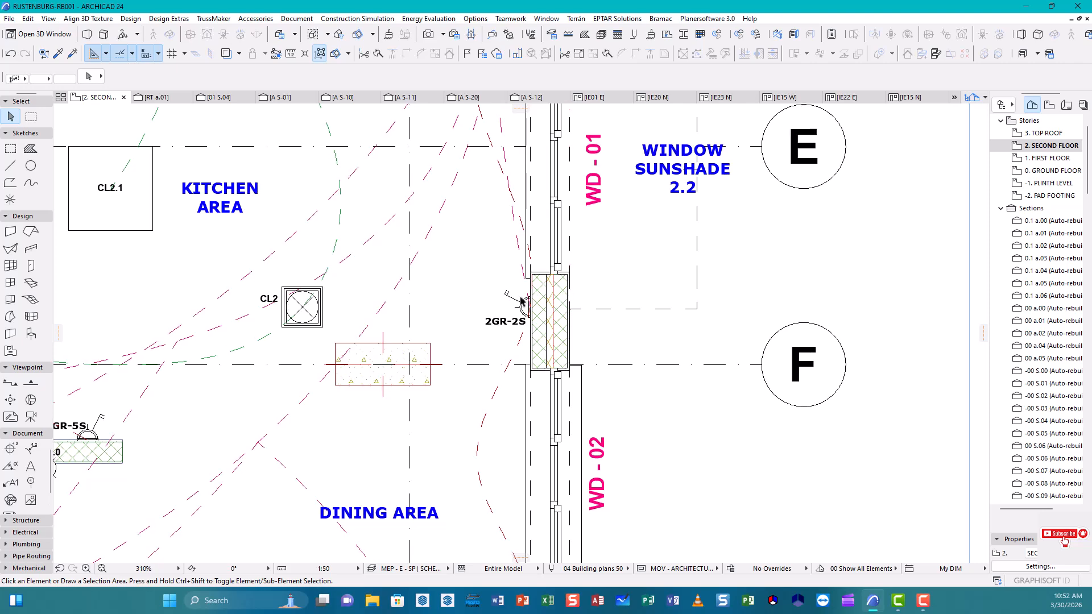
scroll(518, 302, "up", 11)
scroll(531, 311, "up", 1)
left_click(608, 264)
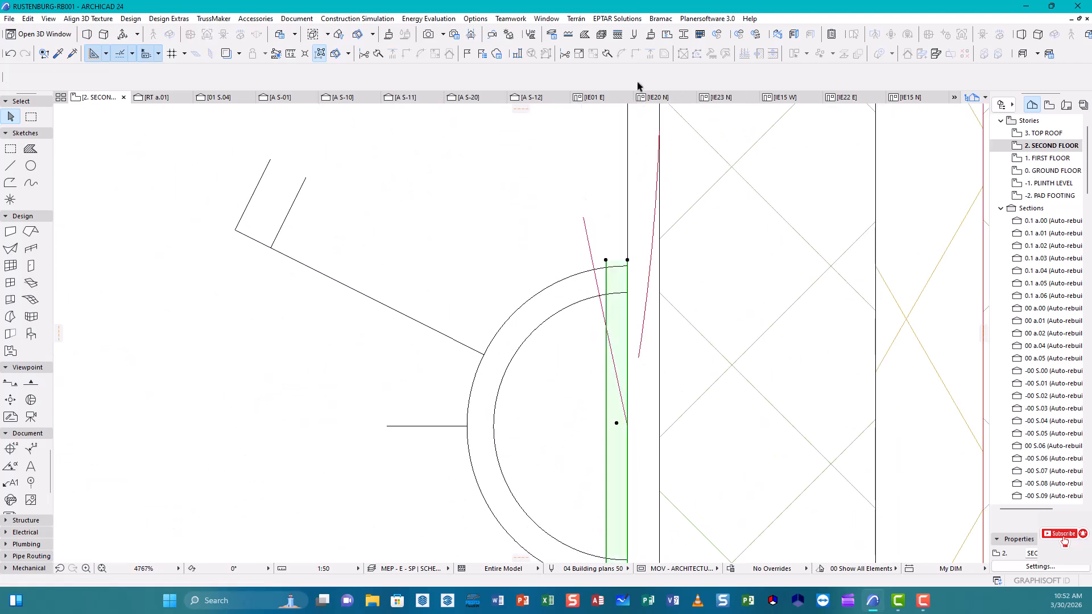
left_click_drag(681, 83, 569, 83)
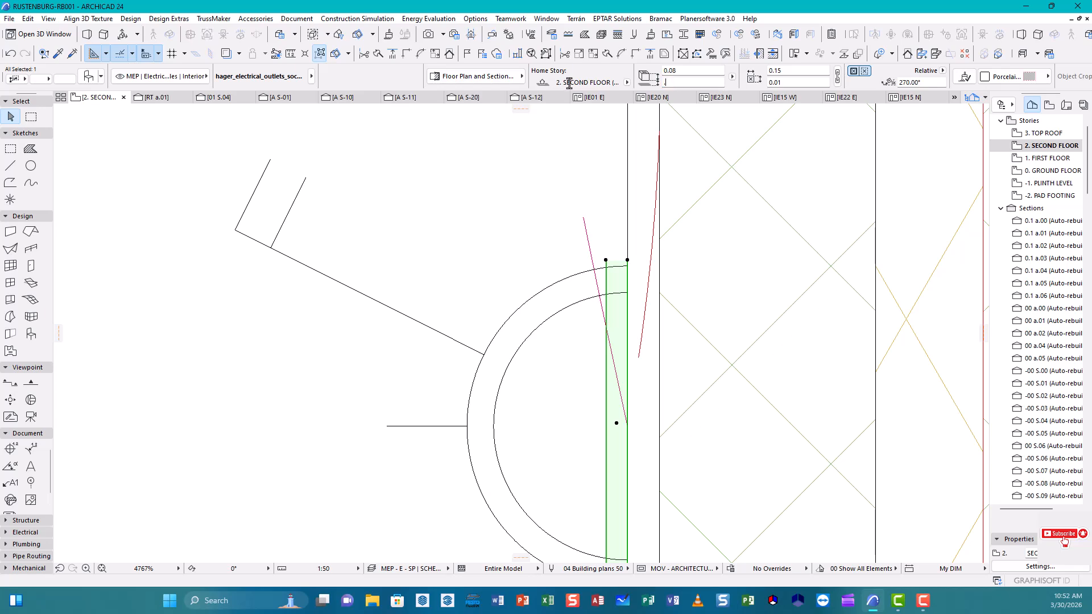
type(".57")
key("Return")
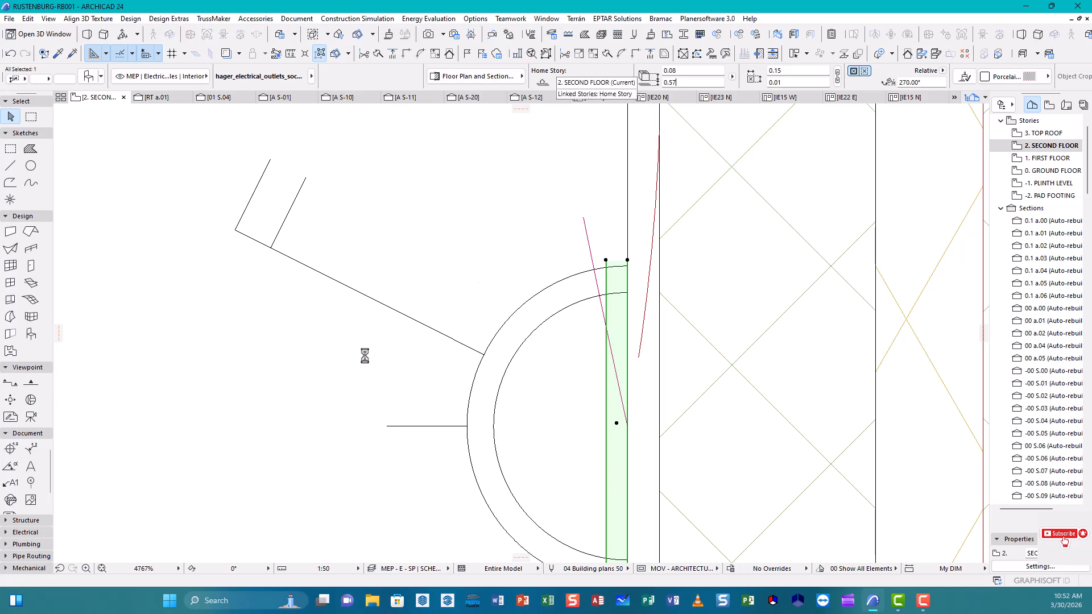
key("Escape")
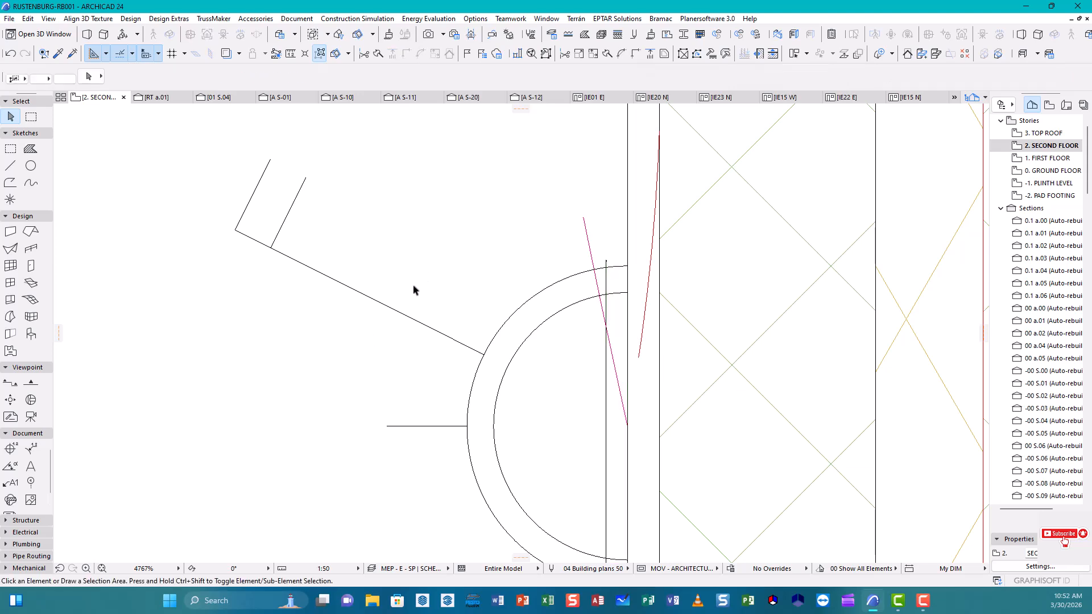
- Examine the second-floor plan around the 2GR-2S symbol and the 2GR-6S and 2GR-7S sockets along the seating area's outer wall
scroll(412, 289, "down", 5)
scroll(413, 290, "down", 7)
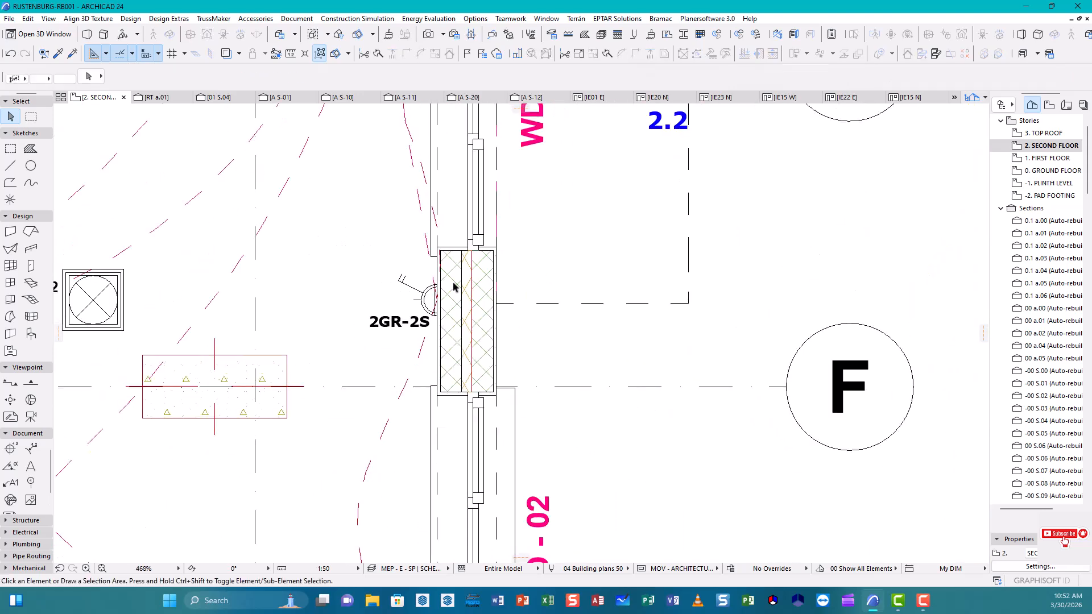
scroll(466, 355, "down", 4)
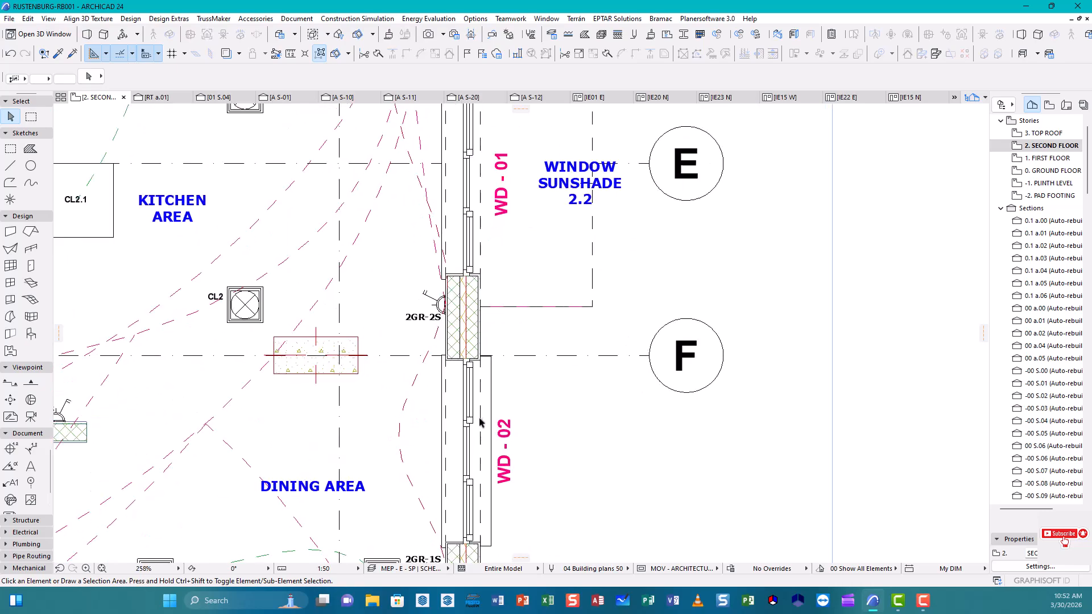
scroll(479, 428, "down", 7)
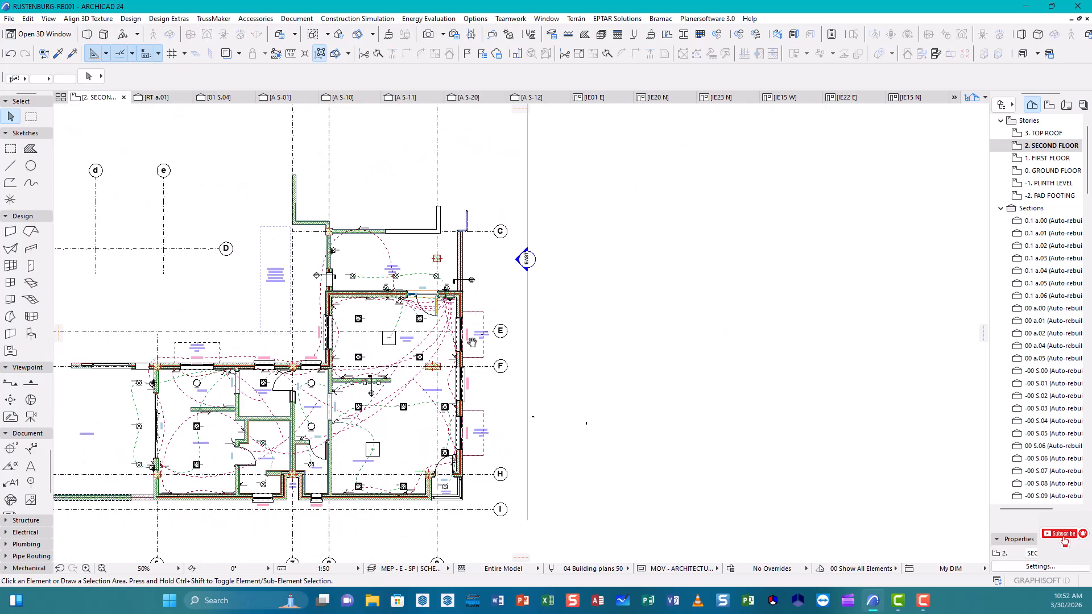
scroll(256, 453, "up", 12)
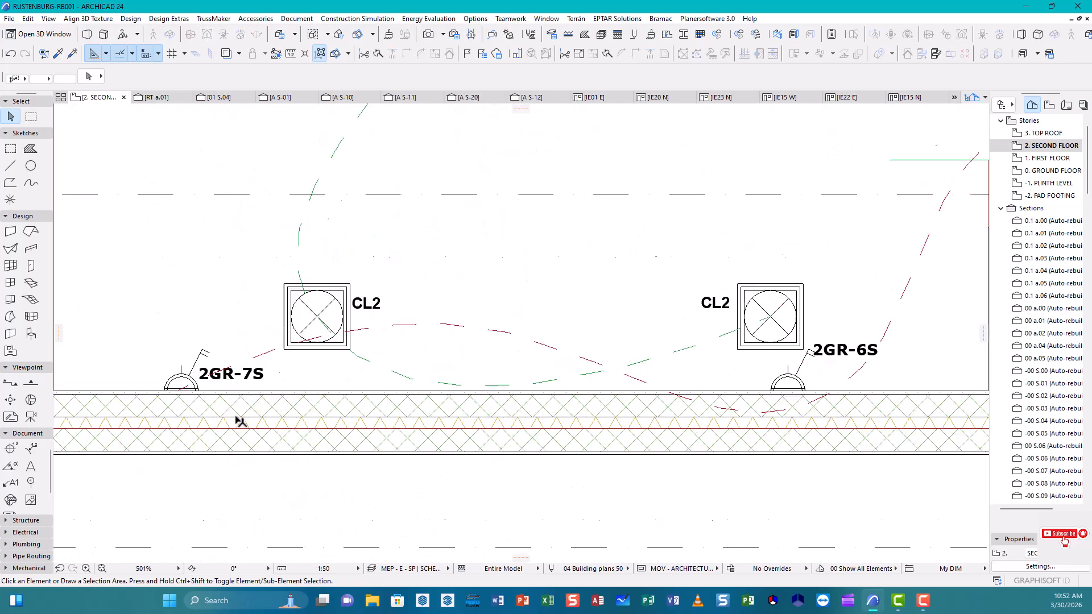
scroll(705, 418, "down", 5)
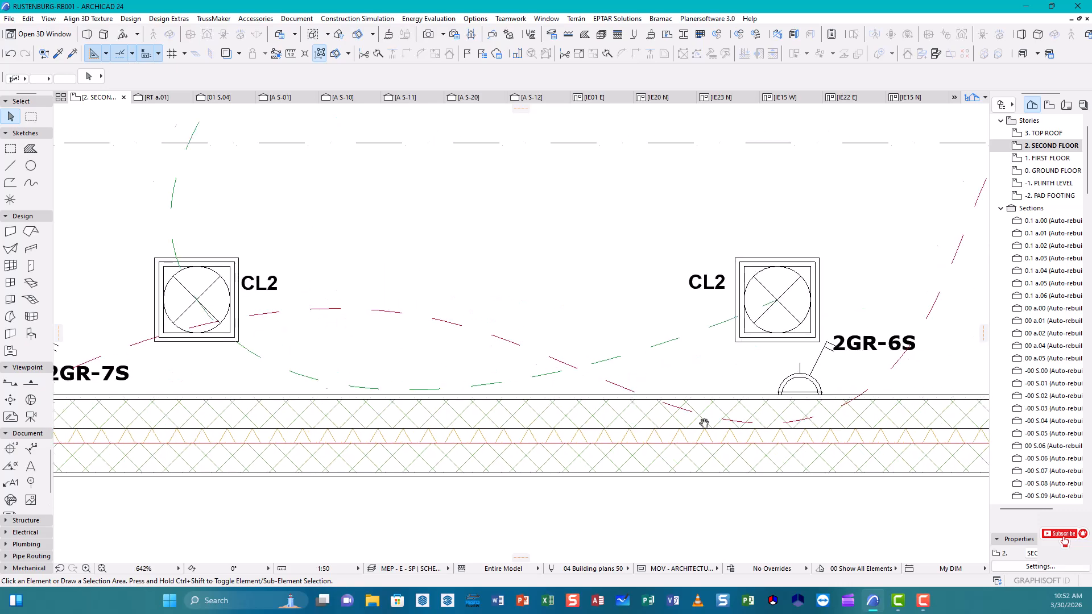
scroll(717, 368, "down", 3)
middle_click_drag(729, 369, 766, 481)
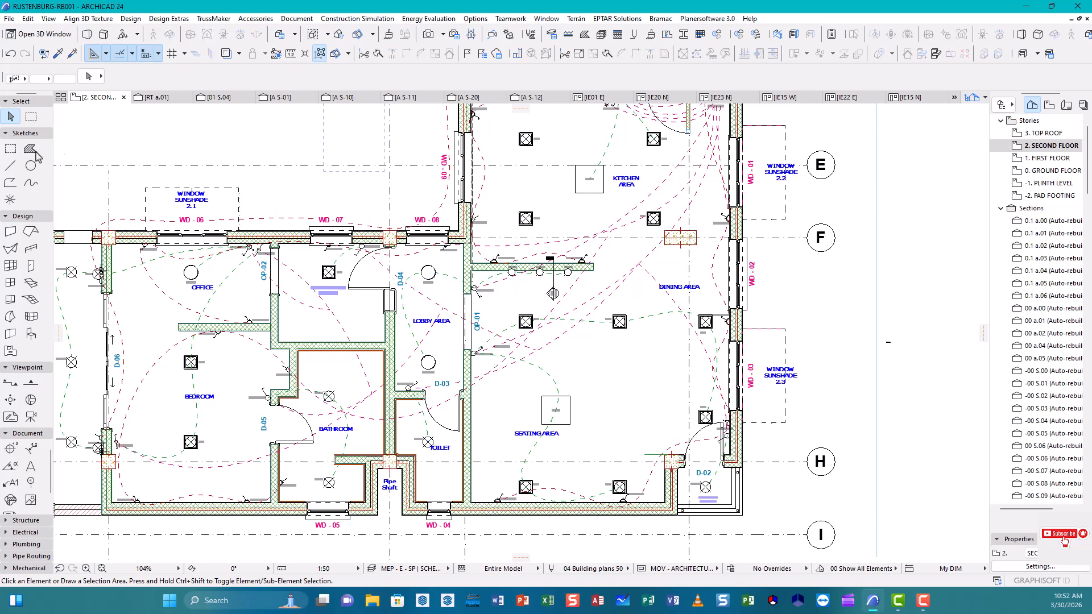
- Draw a marquee from gridline H to above door D-01 around the kitchen, dining and seating areas, and show it in 3D
left_click(31, 117)
scroll(550, 291, "down", 2)
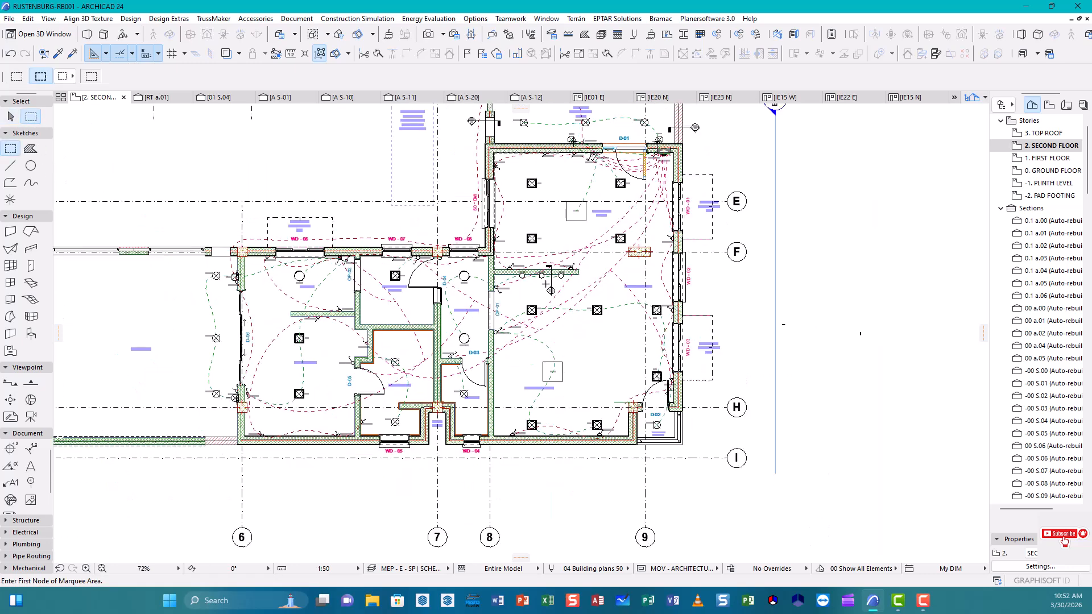
middle_click_drag(503, 330, 519, 305)
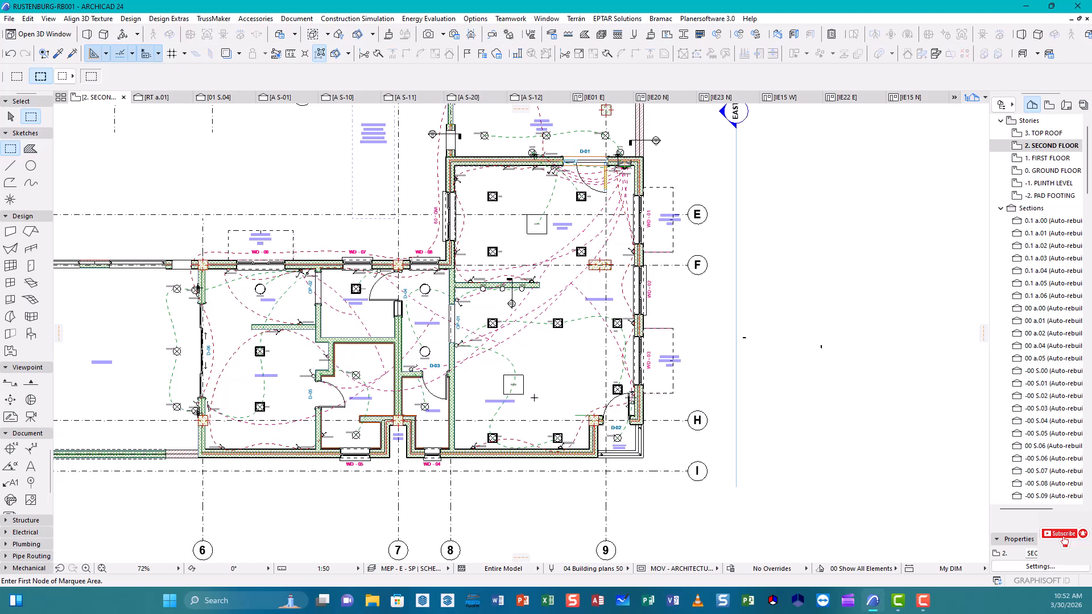
left_click(438, 421)
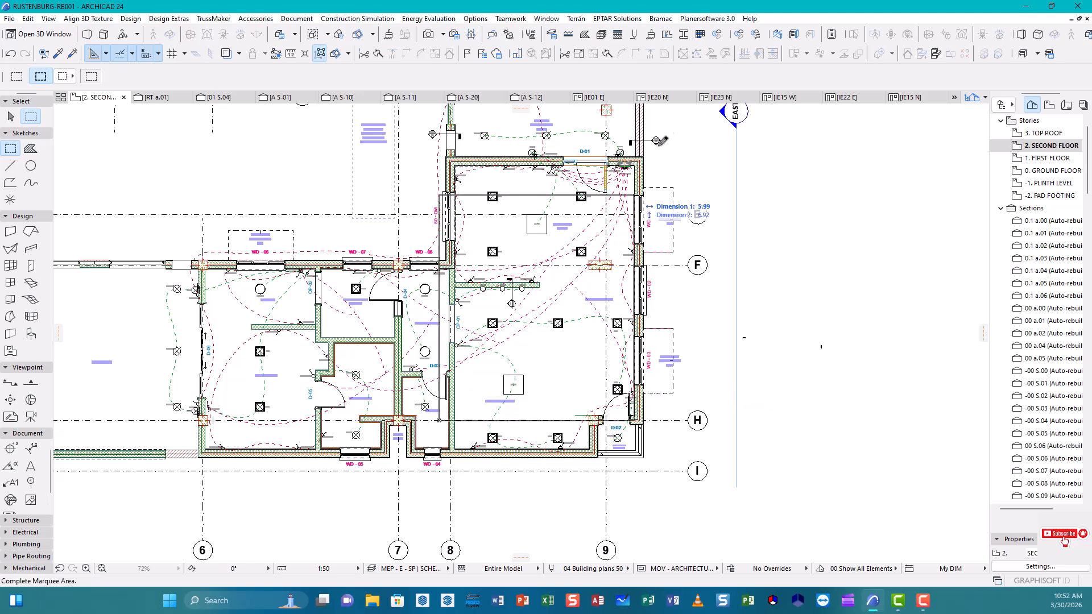
left_click(656, 116)
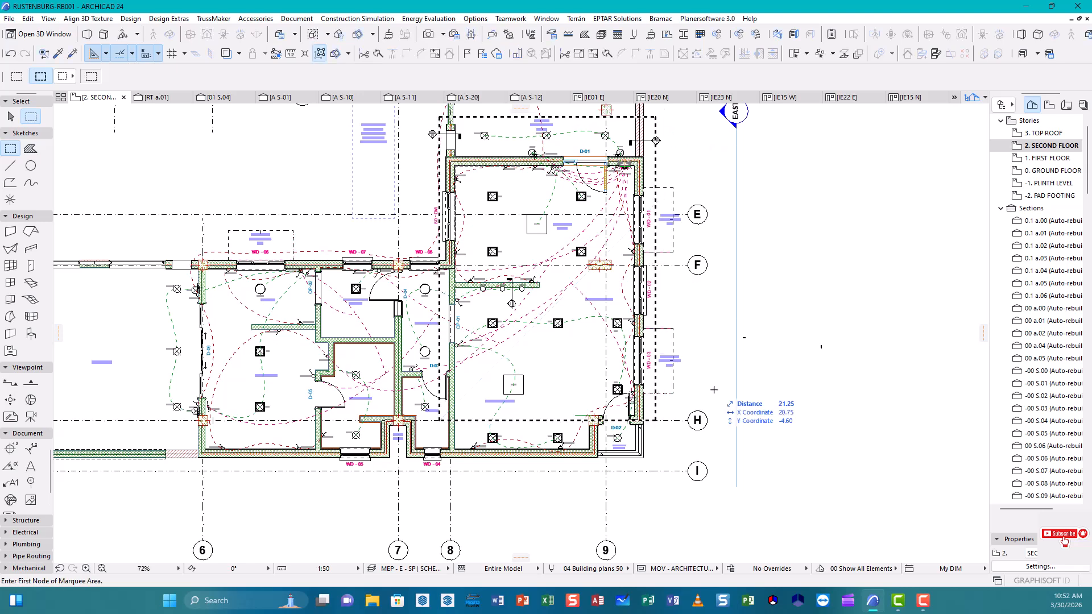
right_click(715, 135)
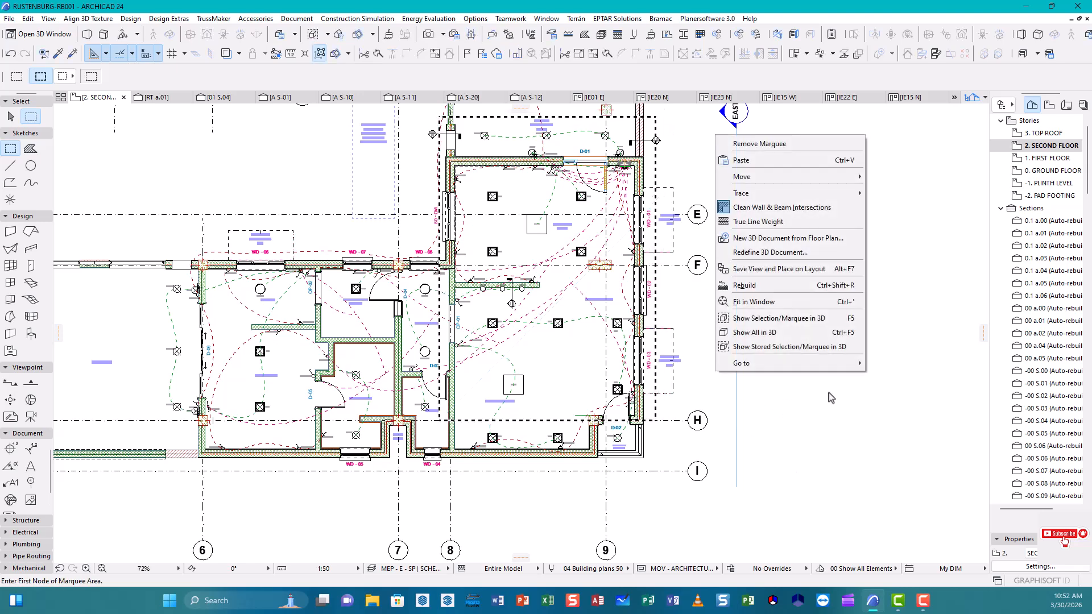
left_click(818, 322)
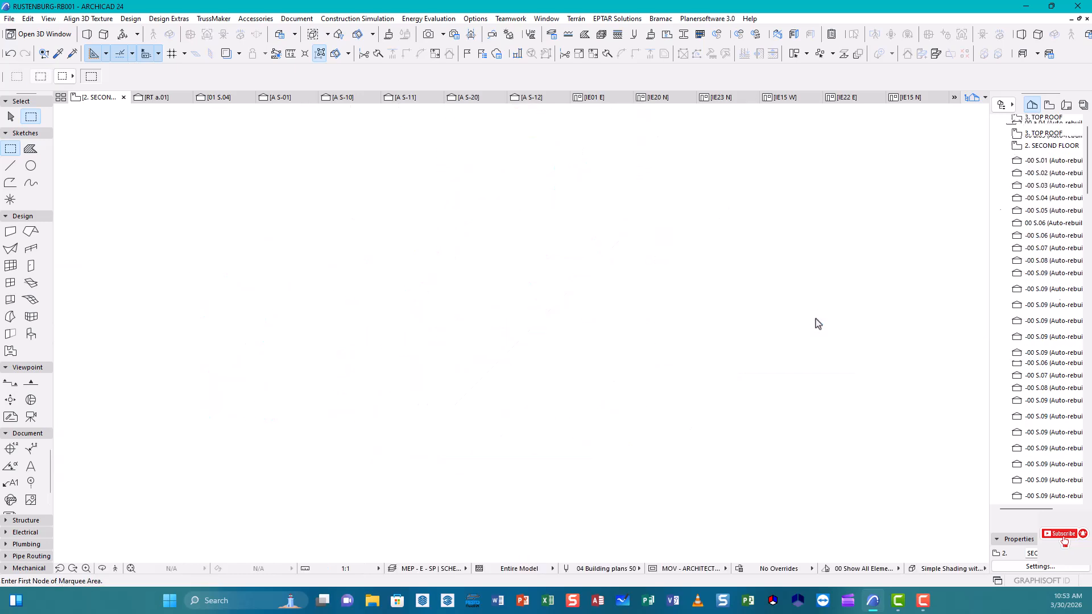